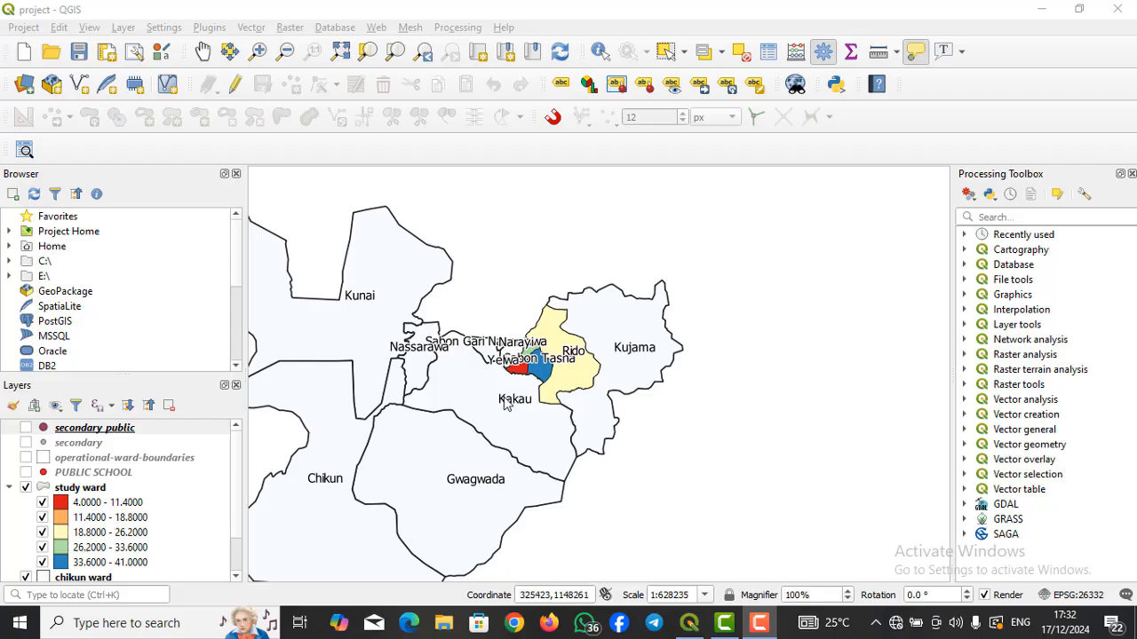
{"action": "scroll", "coordinate": [433, 349], "scroll_direction": "up", "scroll_amount": 2}
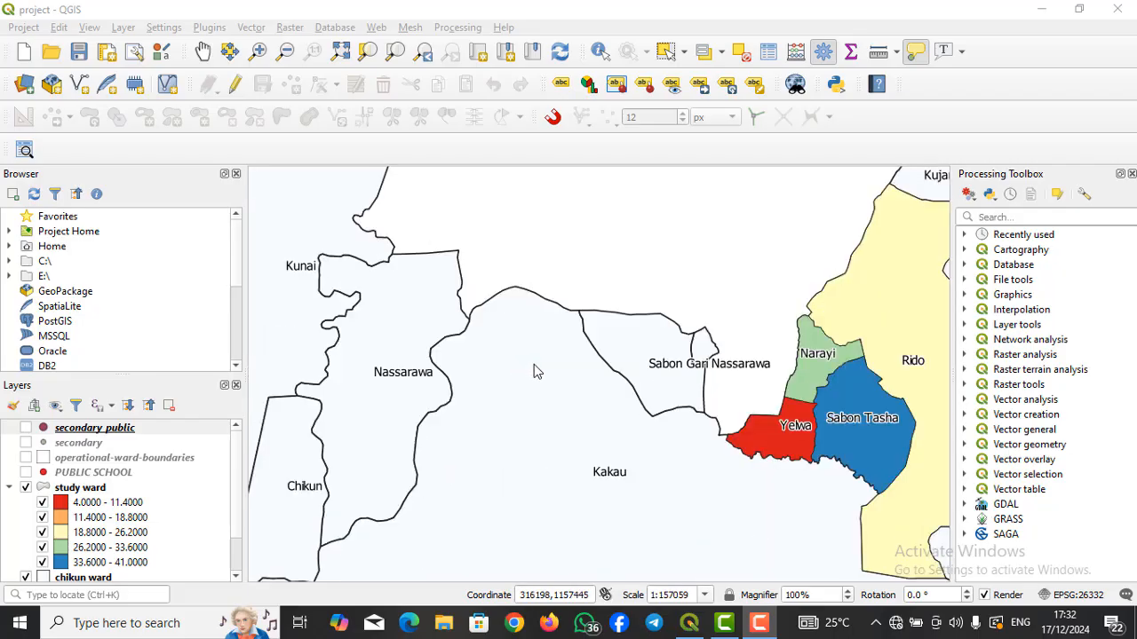
{"action": "scroll", "coordinate": [533, 371], "scroll_direction": "down", "scroll_amount": 2}
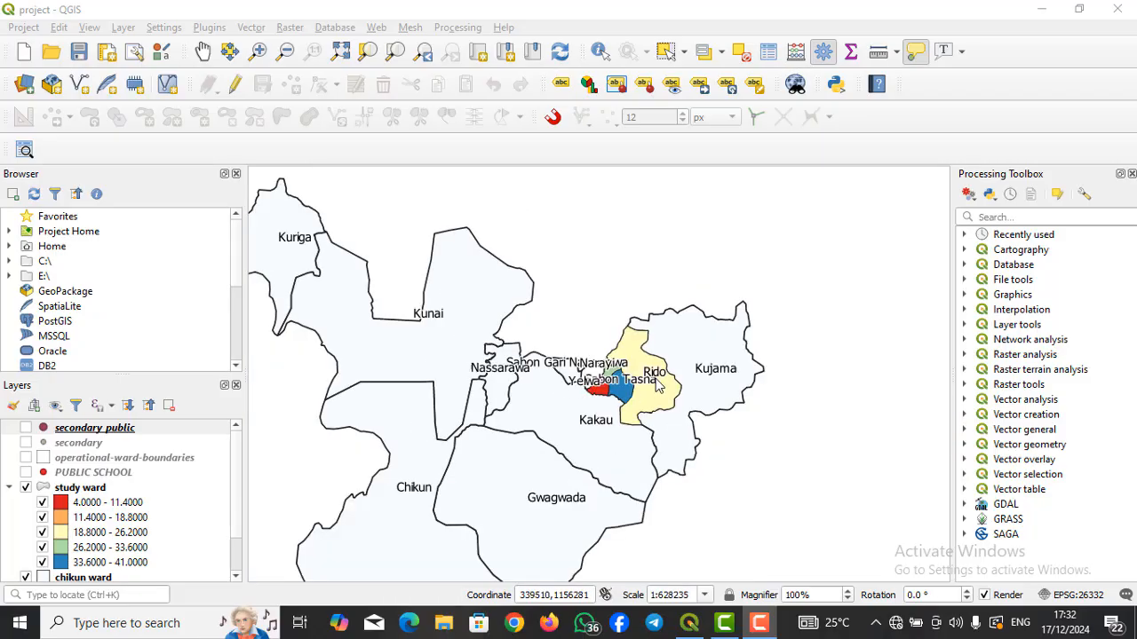
{"action": "scroll", "coordinate": [657, 383], "scroll_direction": "up", "scroll_amount": 2}
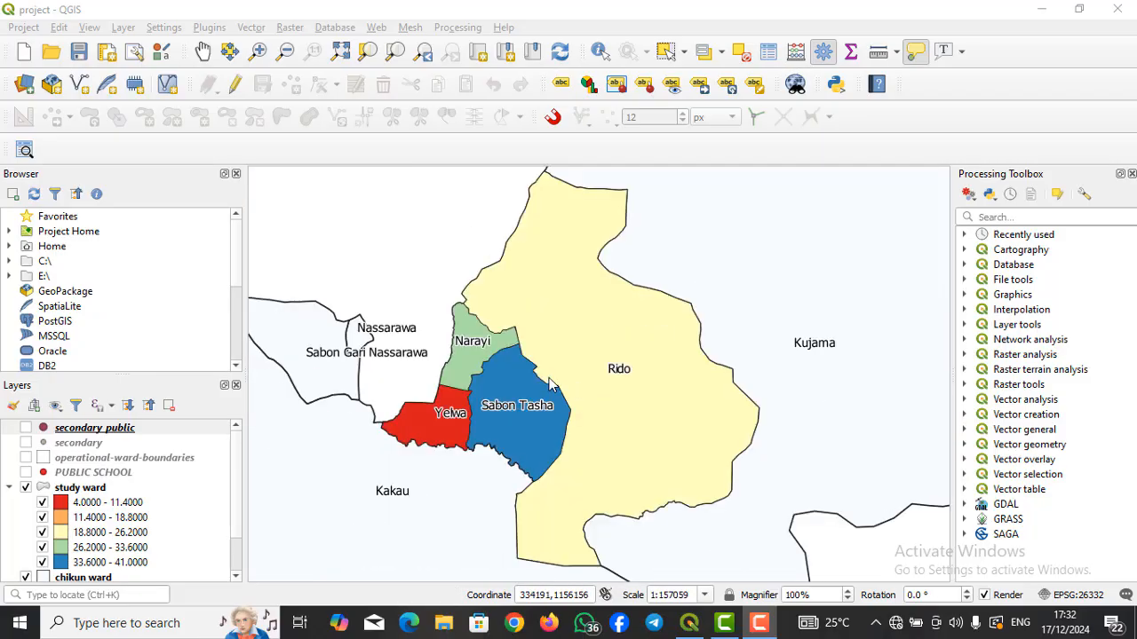
{"action": "scroll", "coordinate": [549, 382], "scroll_direction": "down", "scroll_amount": 2}
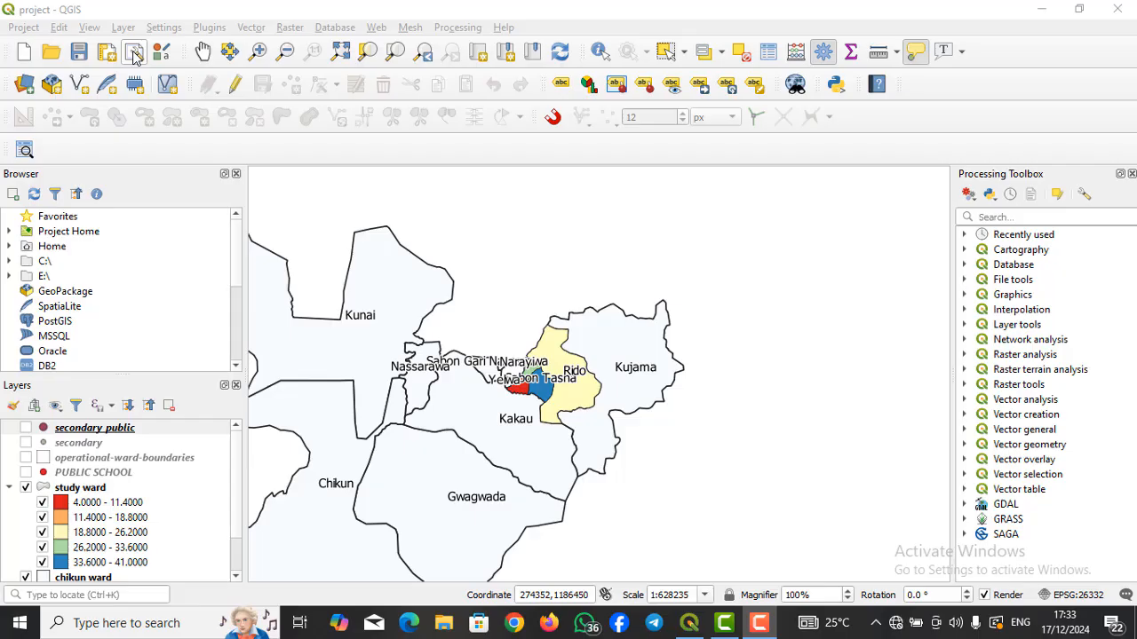
Create a new empty print layout titled map2 through the Layout Manager
{"action": "left_click", "coordinate": [25, 28]}
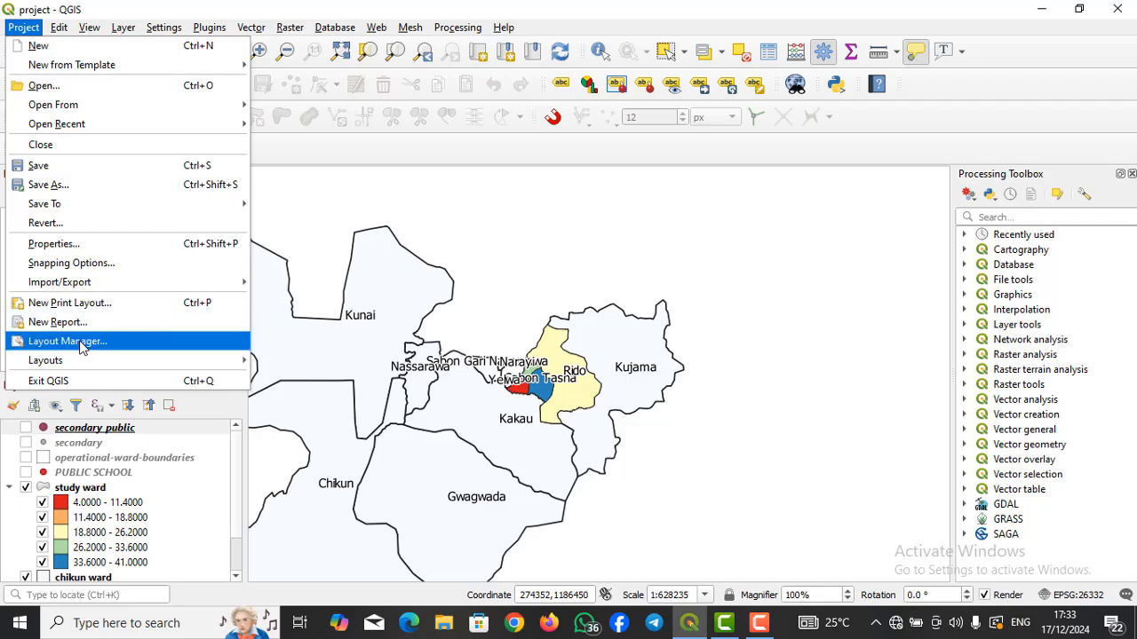
{"action": "left_click", "coordinate": [279, 217]}
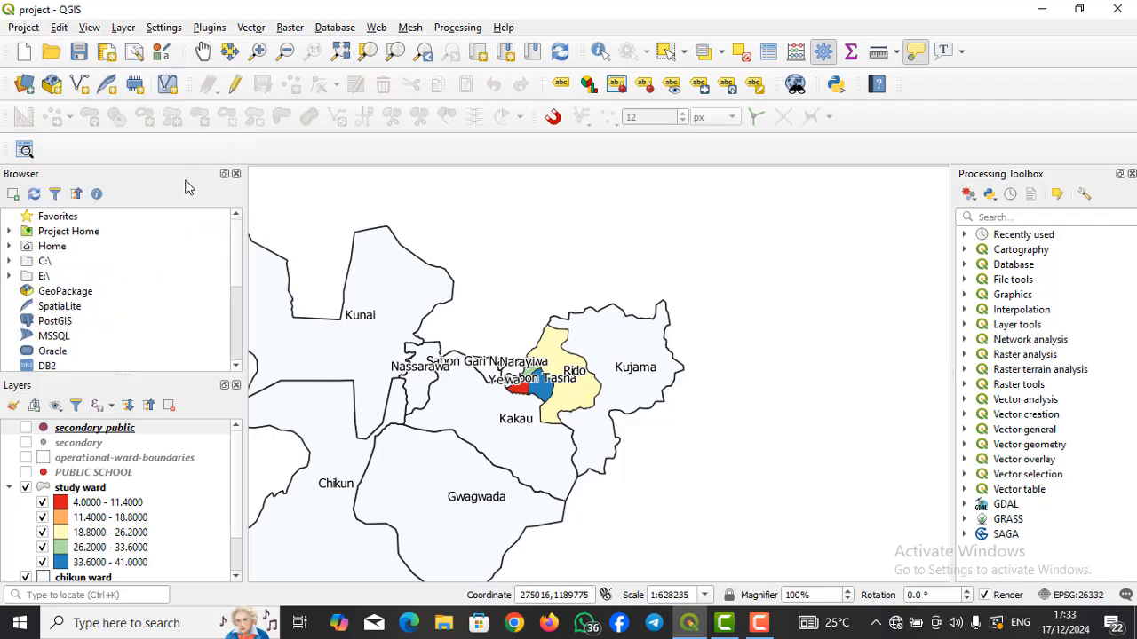
{"action": "left_click", "coordinate": [134, 85]}
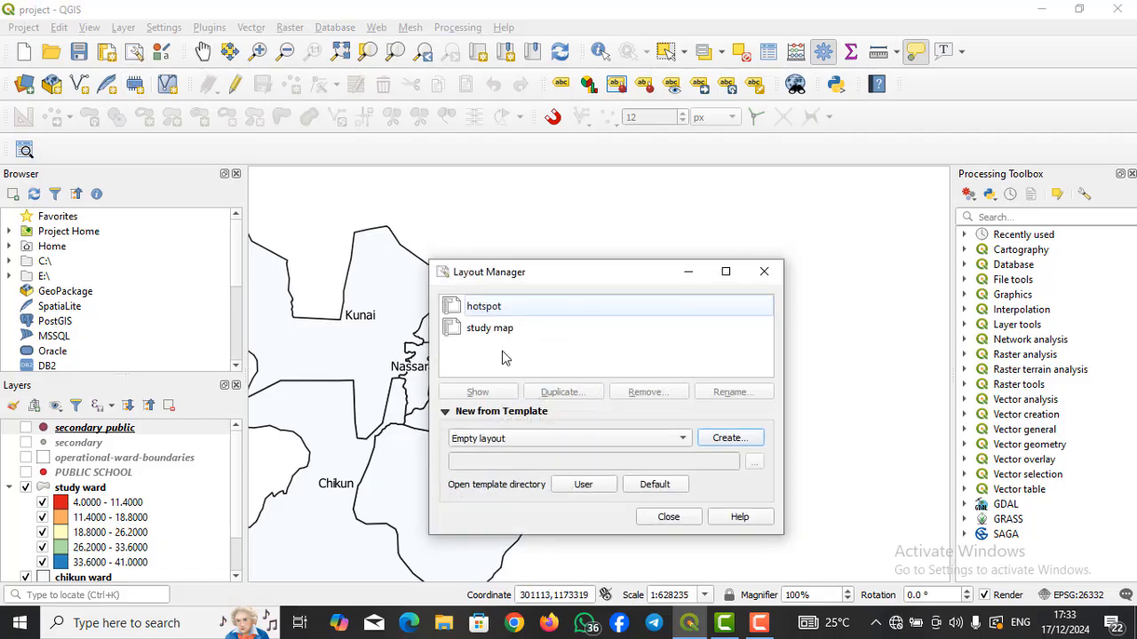
{"action": "left_click_drag", "start_coordinate": [579, 278], "coordinate": [550, 225]}
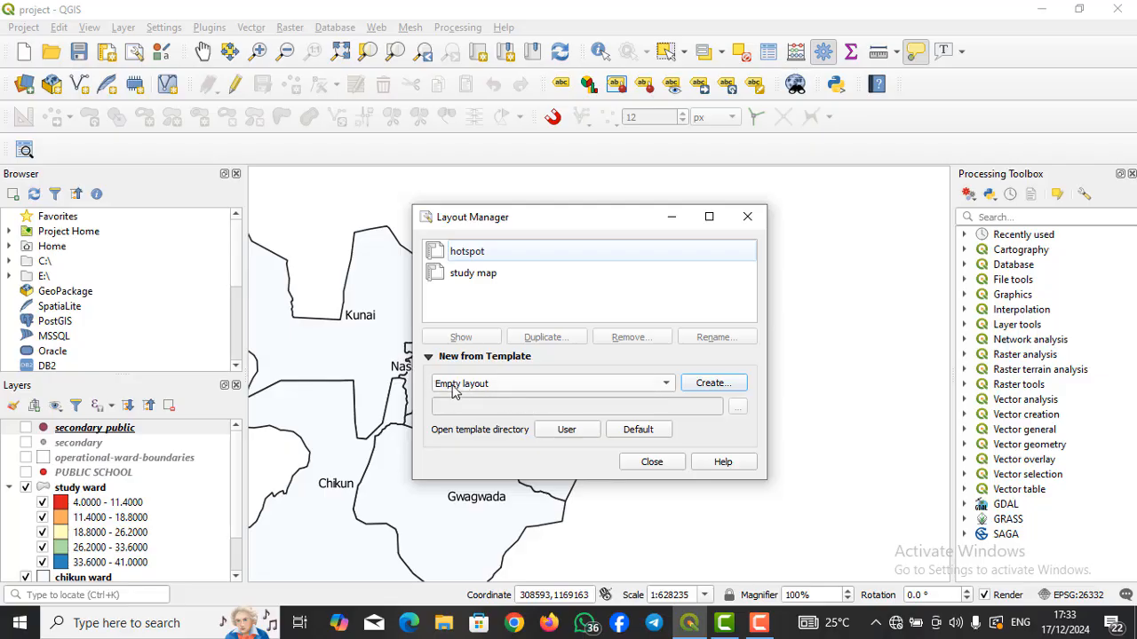
{"action": "left_click", "coordinate": [712, 385]}
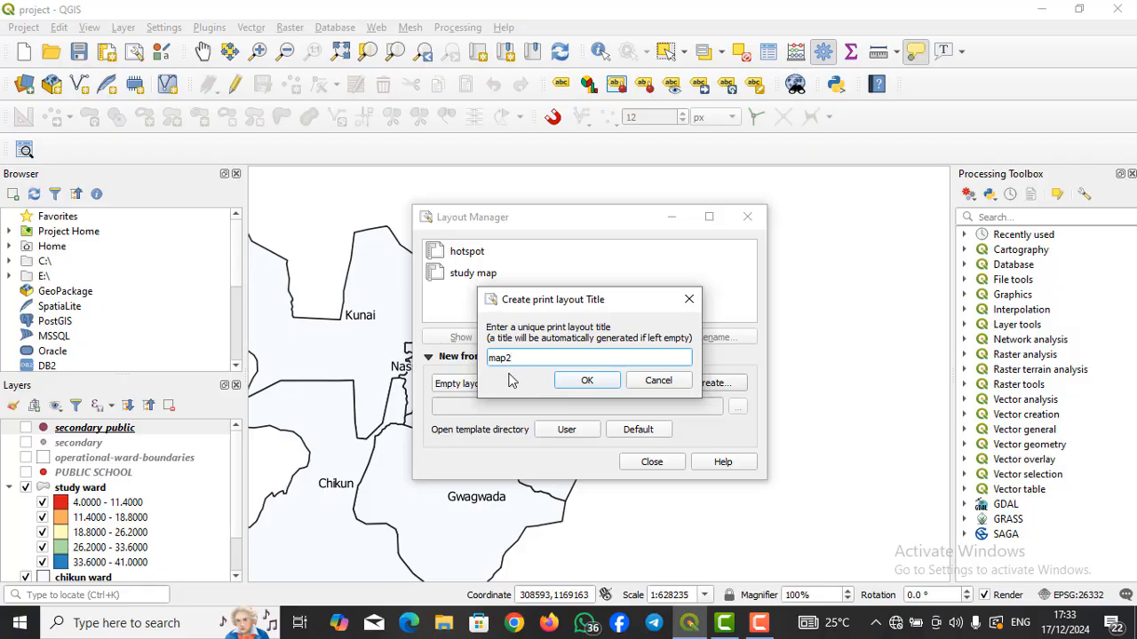
{"action": "left_click", "coordinate": [586, 381]}
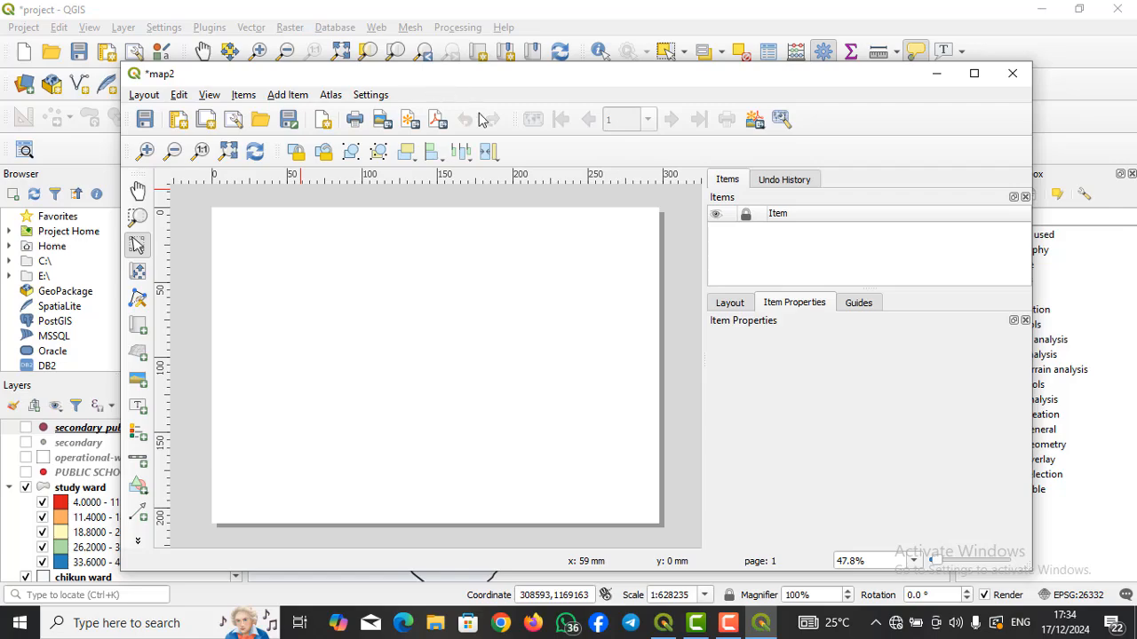
Maximize the map2 layout window and close the Layout Manager in the main project window
{"action": "left_click", "coordinate": [936, 73]}
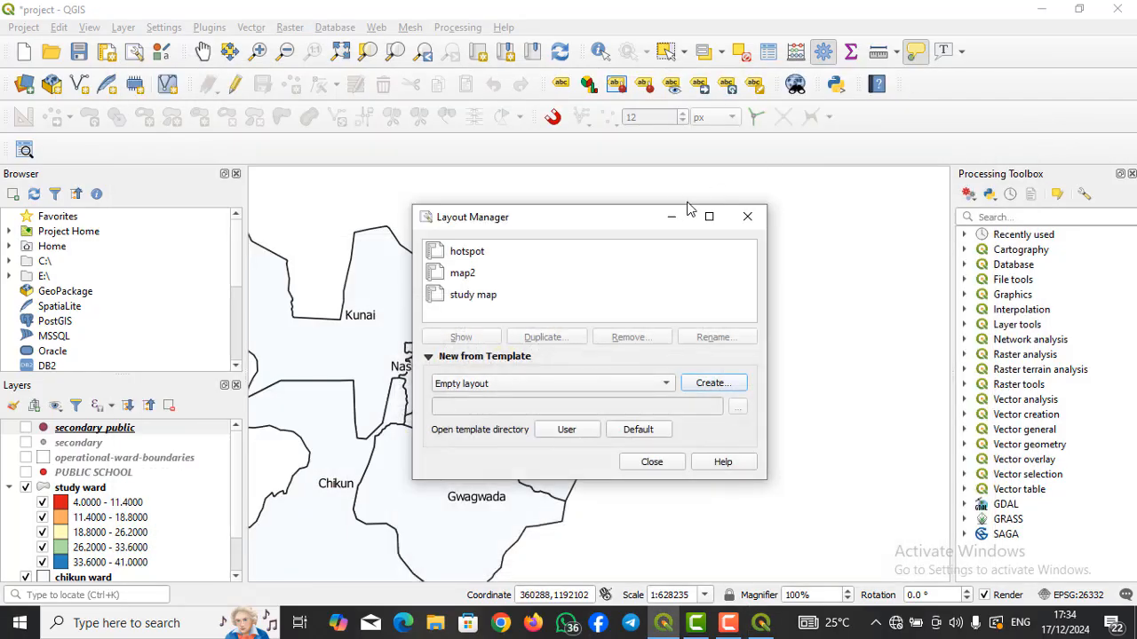
{"action": "left_click", "coordinate": [761, 623]}
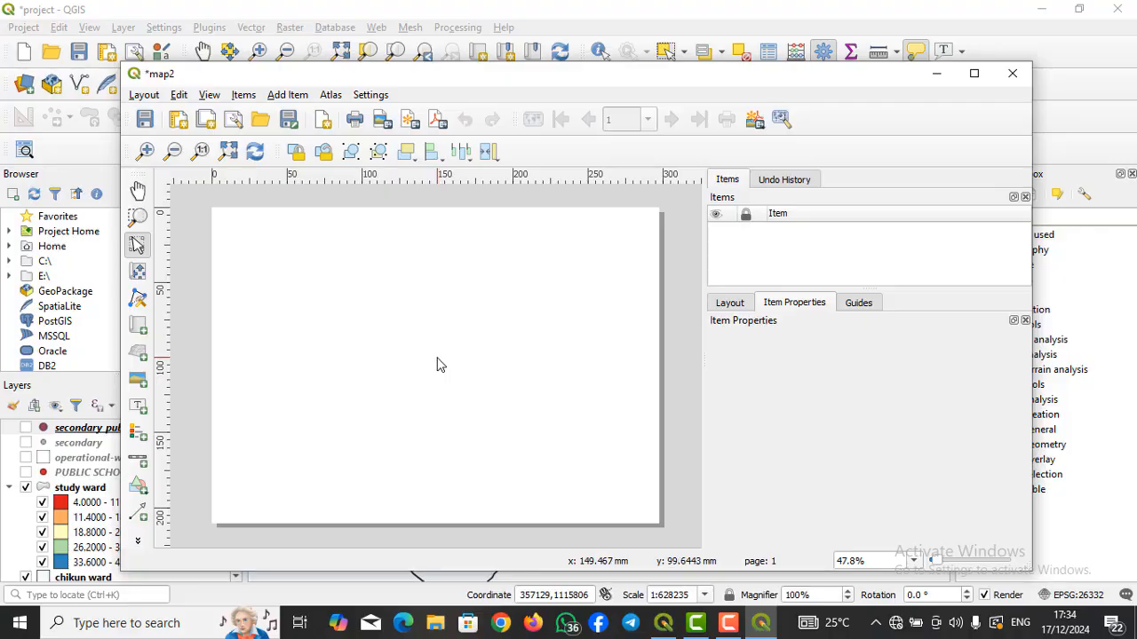
{"action": "left_click", "coordinate": [975, 75]}
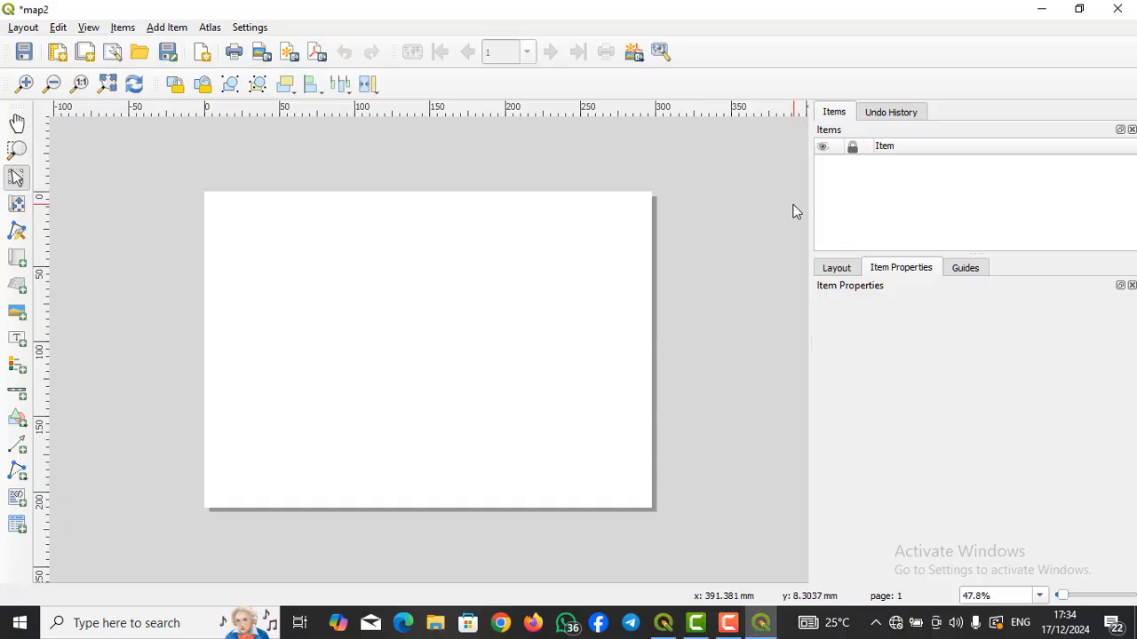
{"action": "left_click", "coordinate": [1039, 11]}
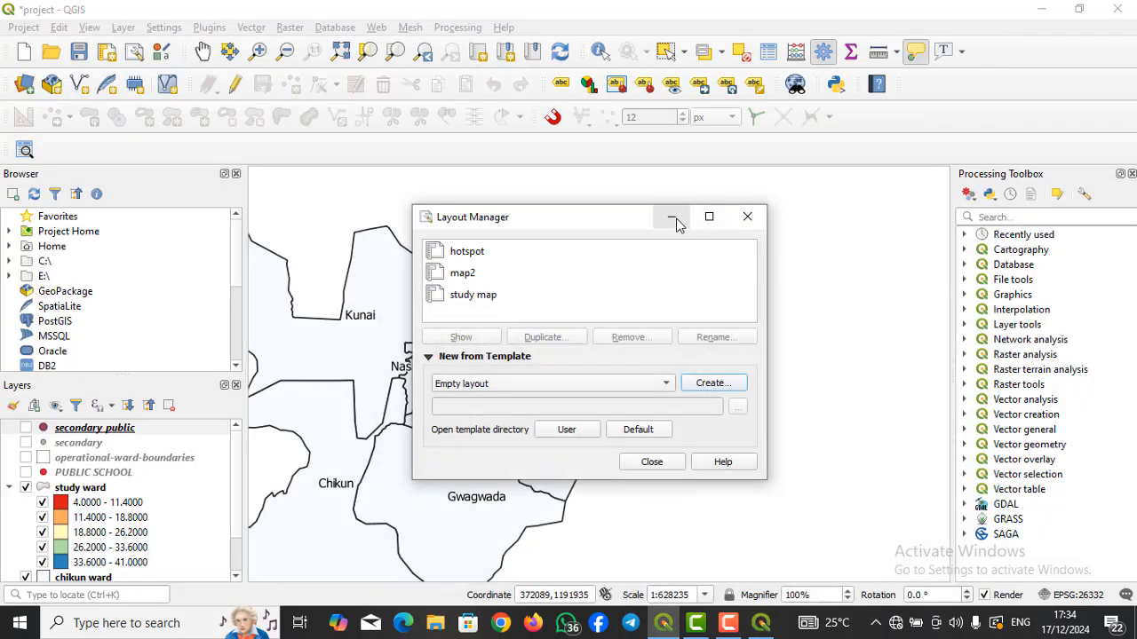
{"action": "left_click", "coordinate": [745, 217]}
Examine the coloured study wards Narayi, Yelwa, Sabon Tasha and Rido against the surrounding wards on the map canvas
{"action": "scroll", "coordinate": [552, 381], "scroll_direction": "down", "scroll_amount": 2}
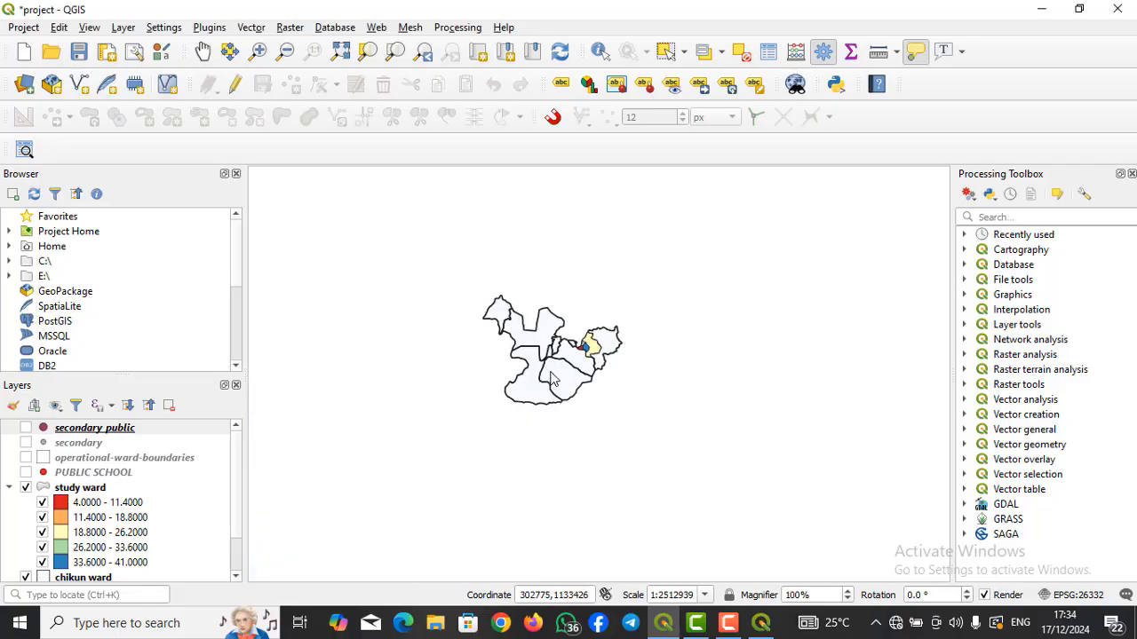
{"action": "scroll", "coordinate": [552, 380], "scroll_direction": "up", "scroll_amount": 2}
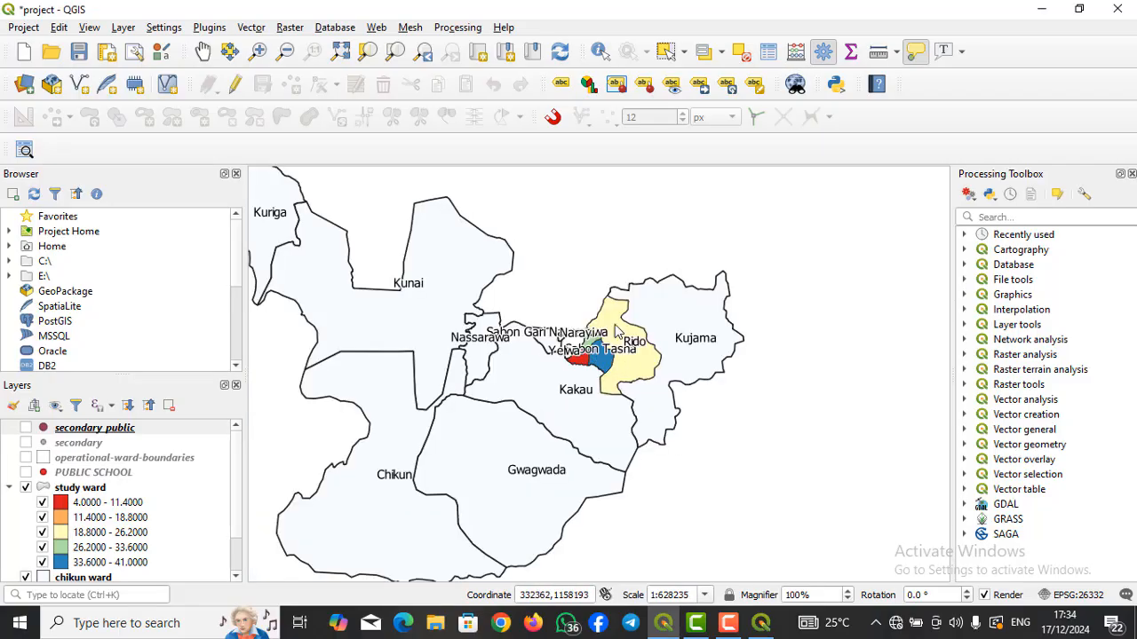
{"action": "scroll", "coordinate": [622, 363], "scroll_direction": "down", "scroll_amount": 1}
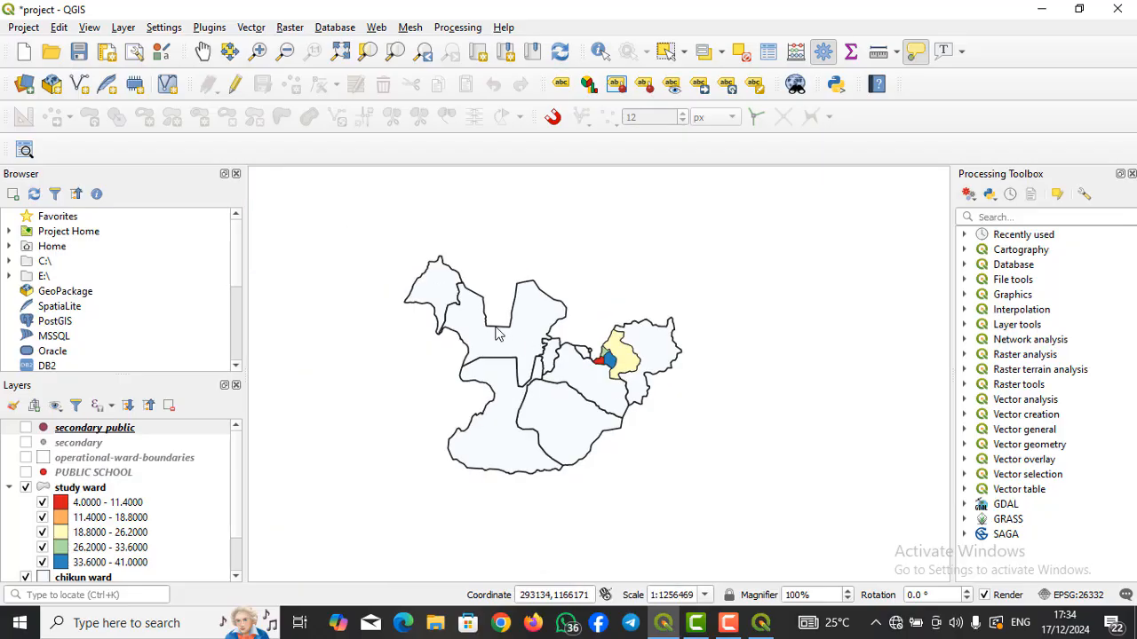
{"action": "scroll", "coordinate": [497, 334], "scroll_direction": "up", "scroll_amount": 1}
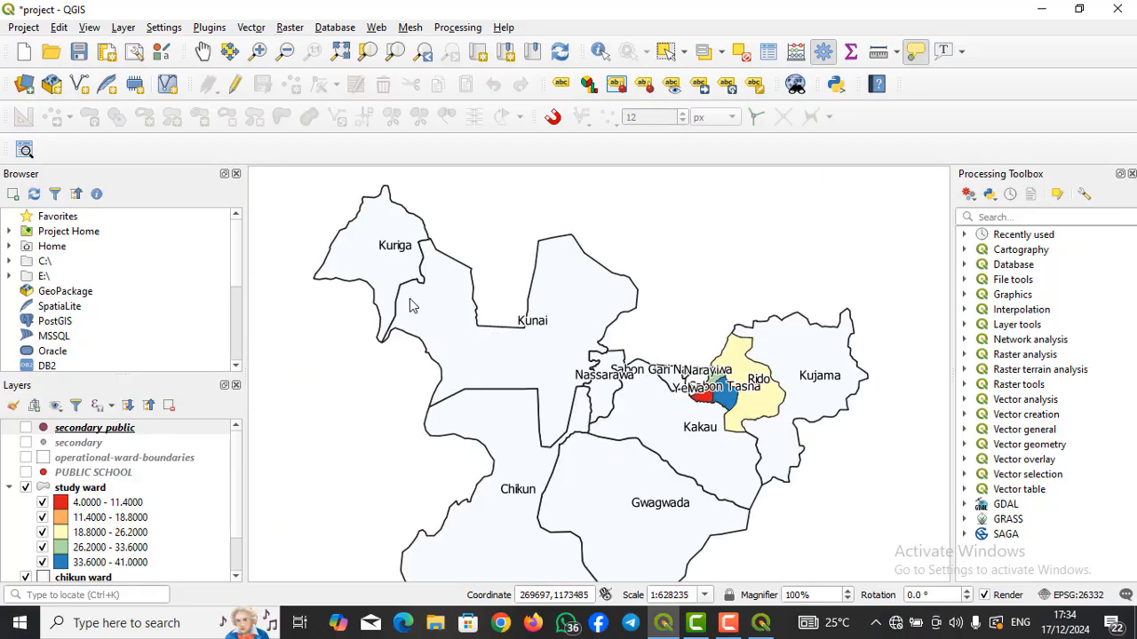
{"action": "scroll", "coordinate": [764, 393], "scroll_direction": "up", "scroll_amount": 2}
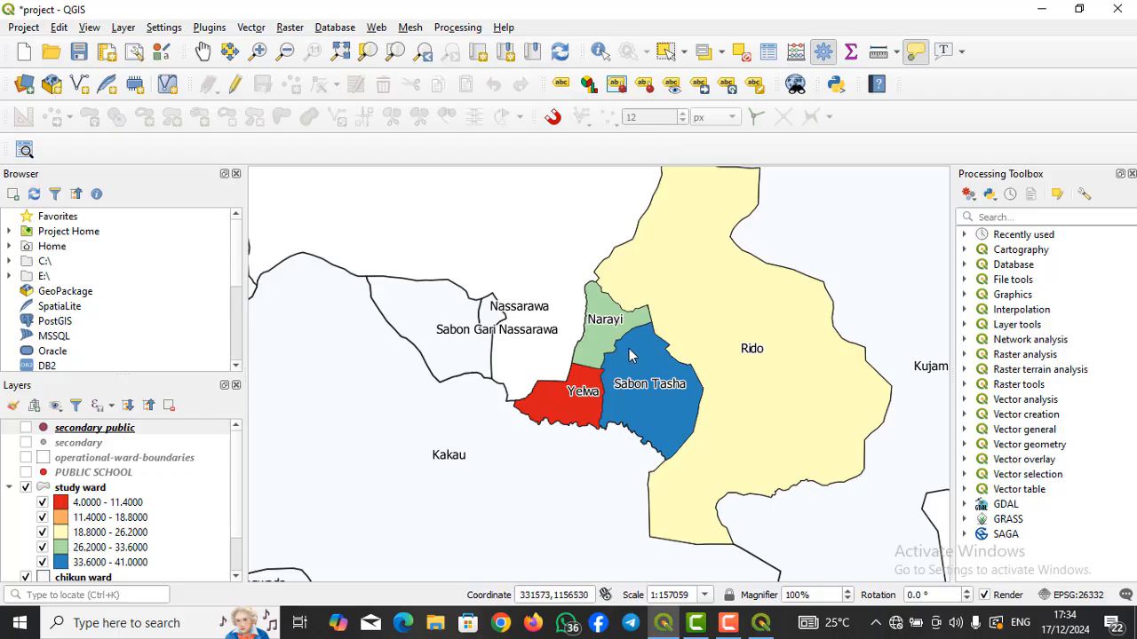
{"action": "scroll", "coordinate": [629, 356], "scroll_direction": "down", "scroll_amount": 2}
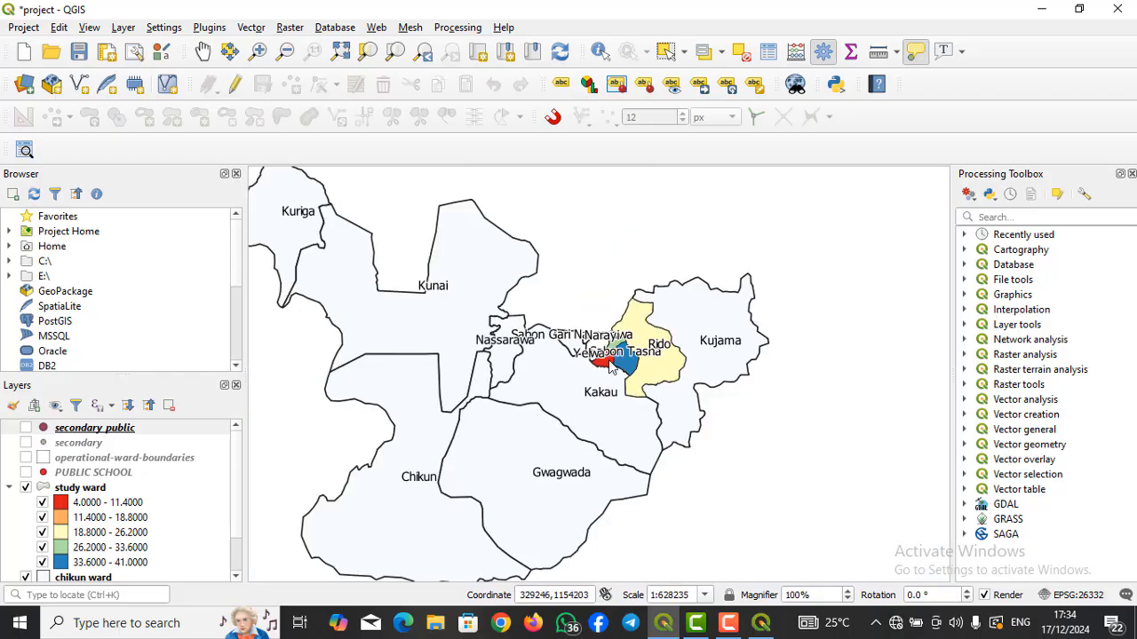
{"action": "scroll", "coordinate": [610, 366], "scroll_direction": "down", "scroll_amount": 1}
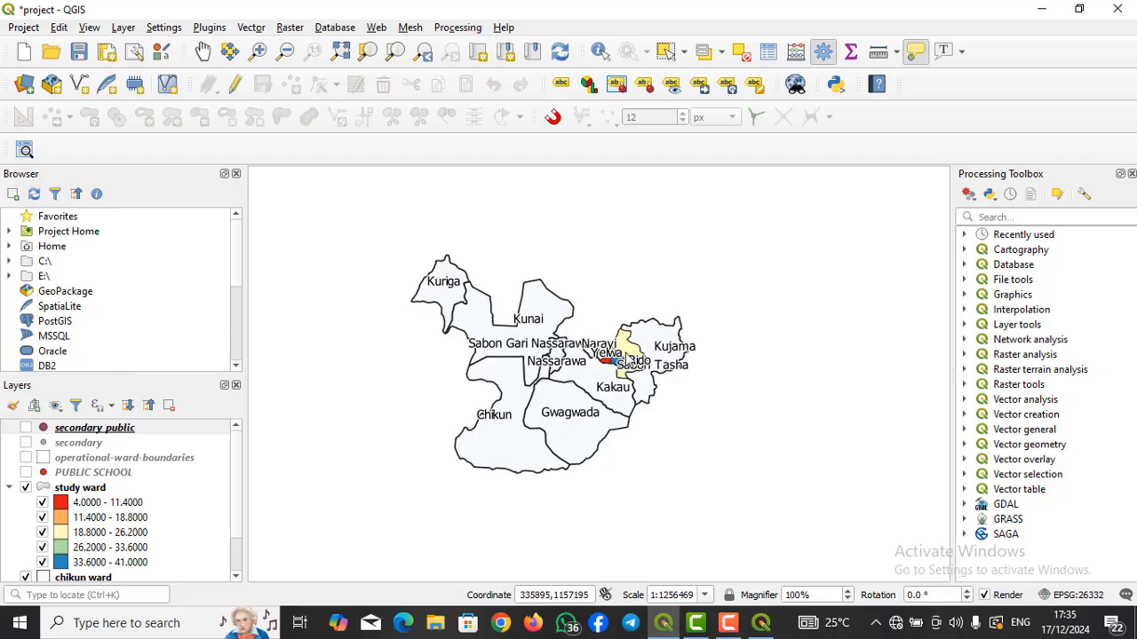
{"action": "scroll", "coordinate": [627, 357], "scroll_direction": "up", "scroll_amount": 1}
{"action": "scroll", "coordinate": [627, 357], "scroll_direction": "up", "scroll_amount": 2}
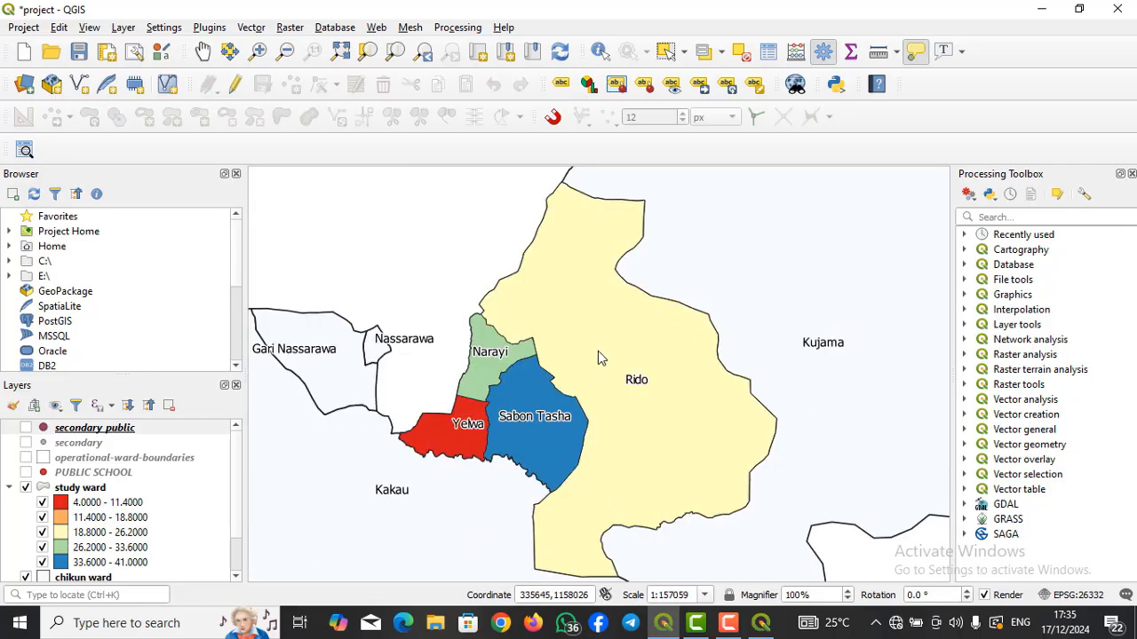
{"action": "scroll", "coordinate": [589, 364], "scroll_direction": "down", "scroll_amount": 1}
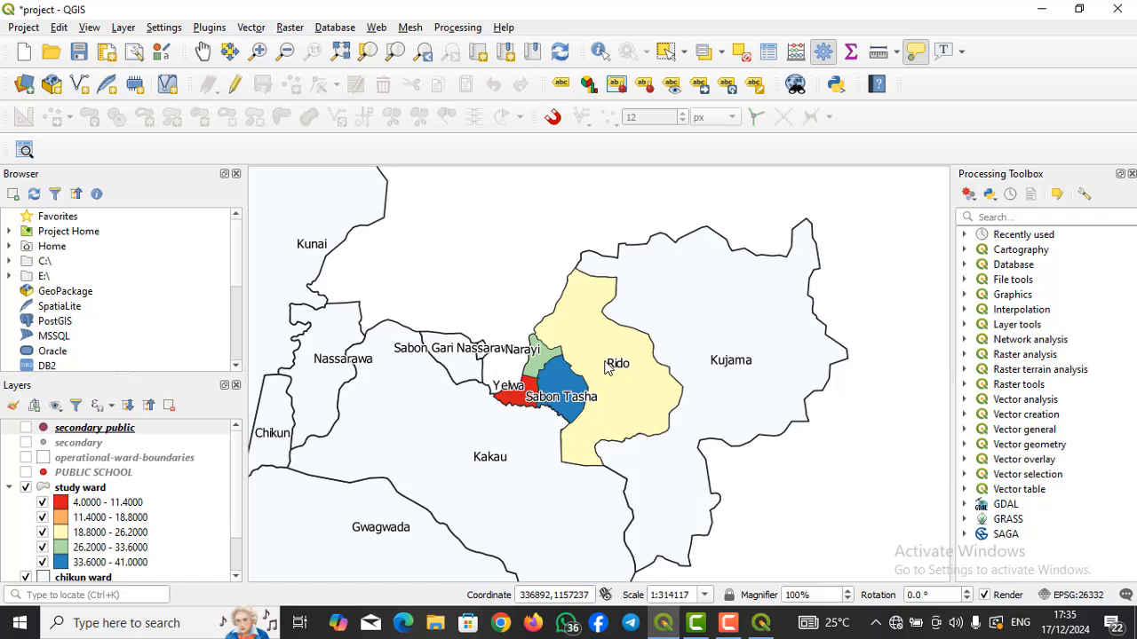
{"action": "scroll", "coordinate": [634, 379], "scroll_direction": "down", "scroll_amount": 2}
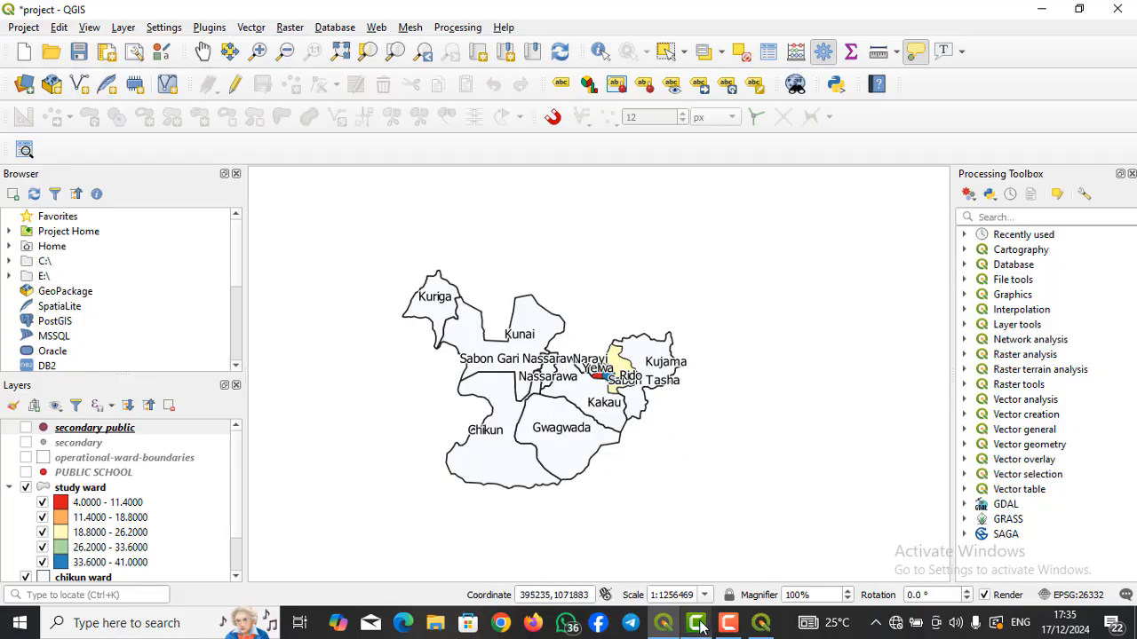
Add a map to the map2 layout, covering the page with a margin of about 7 mm around it
{"action": "mouse_move", "coordinate": [761, 624]}
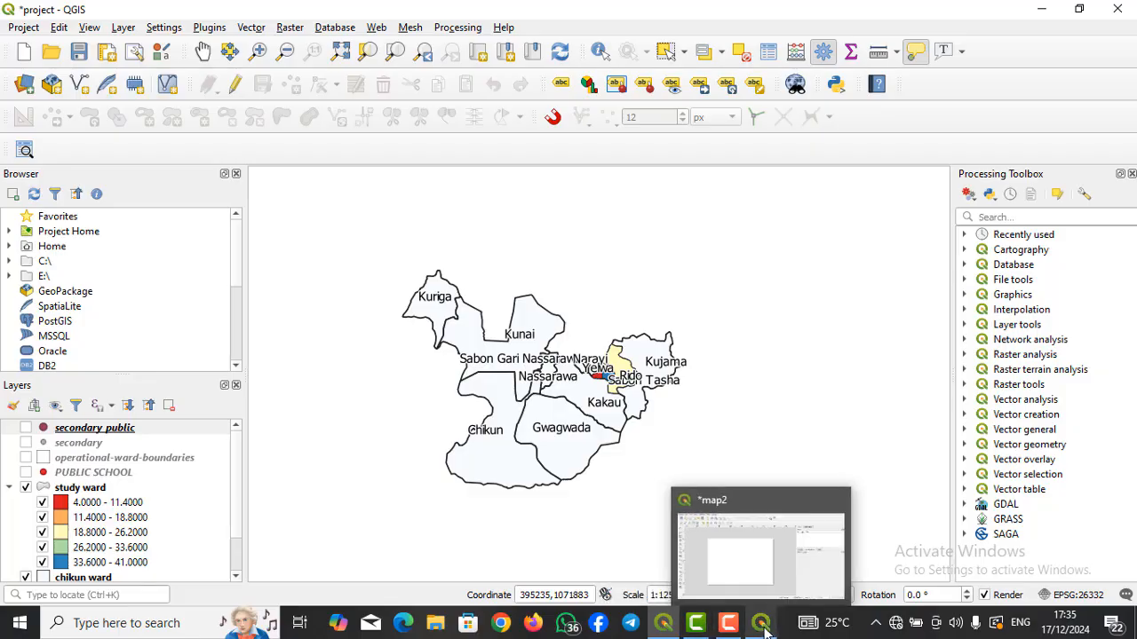
{"action": "left_click", "coordinate": [760, 575]}
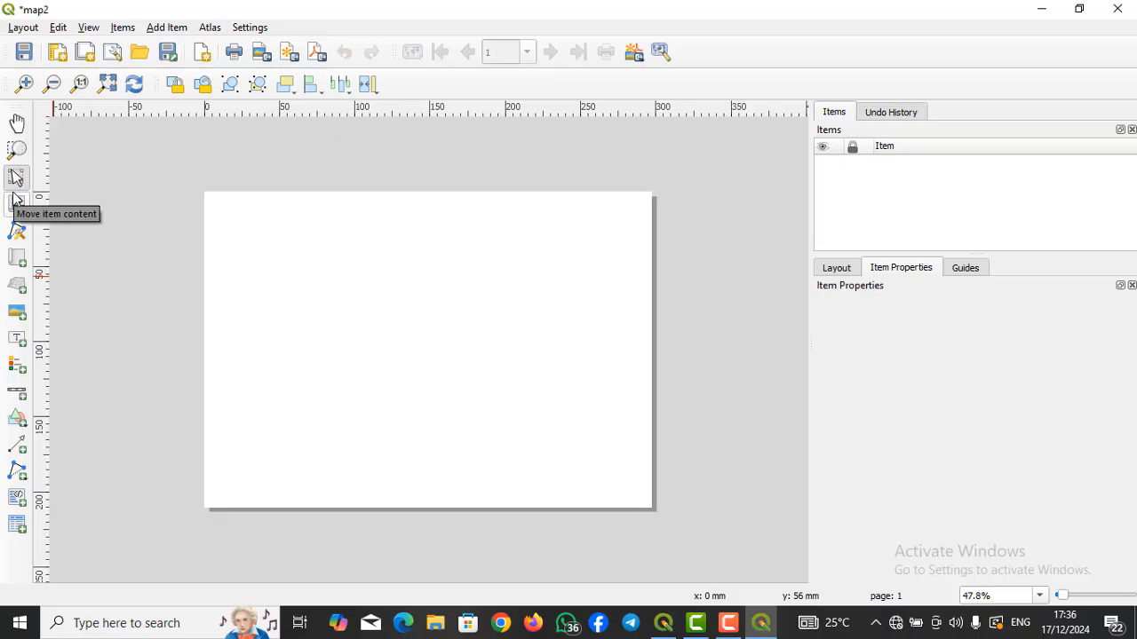
{"action": "left_click", "coordinate": [18, 260]}
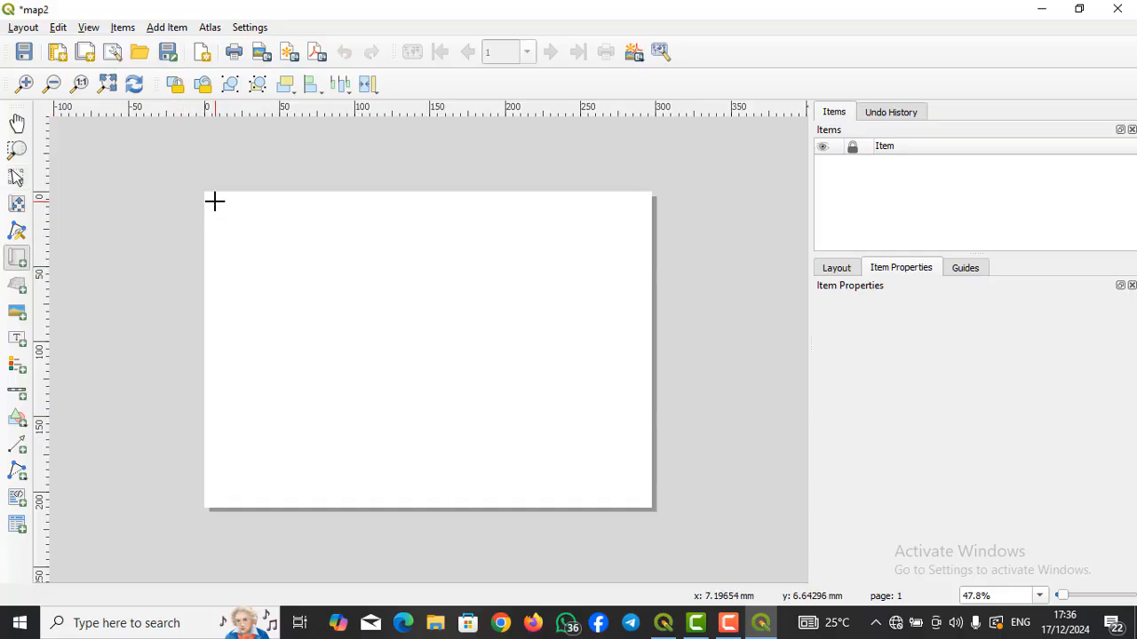
{"action": "left_click_drag", "start_coordinate": [215, 202], "coordinate": [642, 497]}
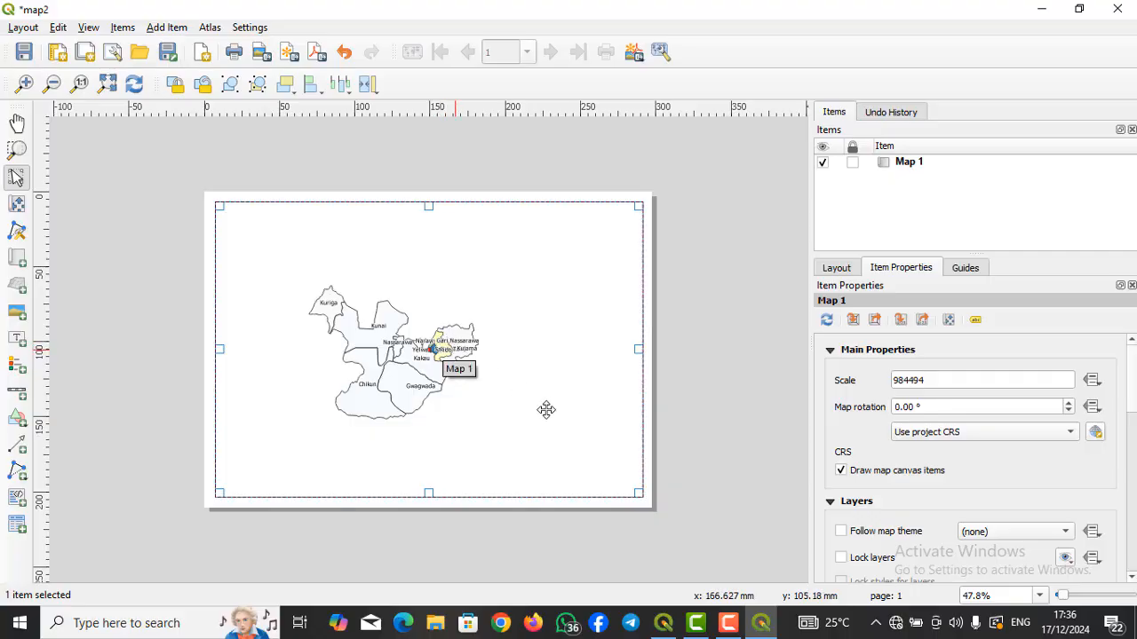
View the study wards at closer range on the main project canvas, return to the map2 layout and deselect the map
{"action": "left_click", "coordinate": [699, 626]}
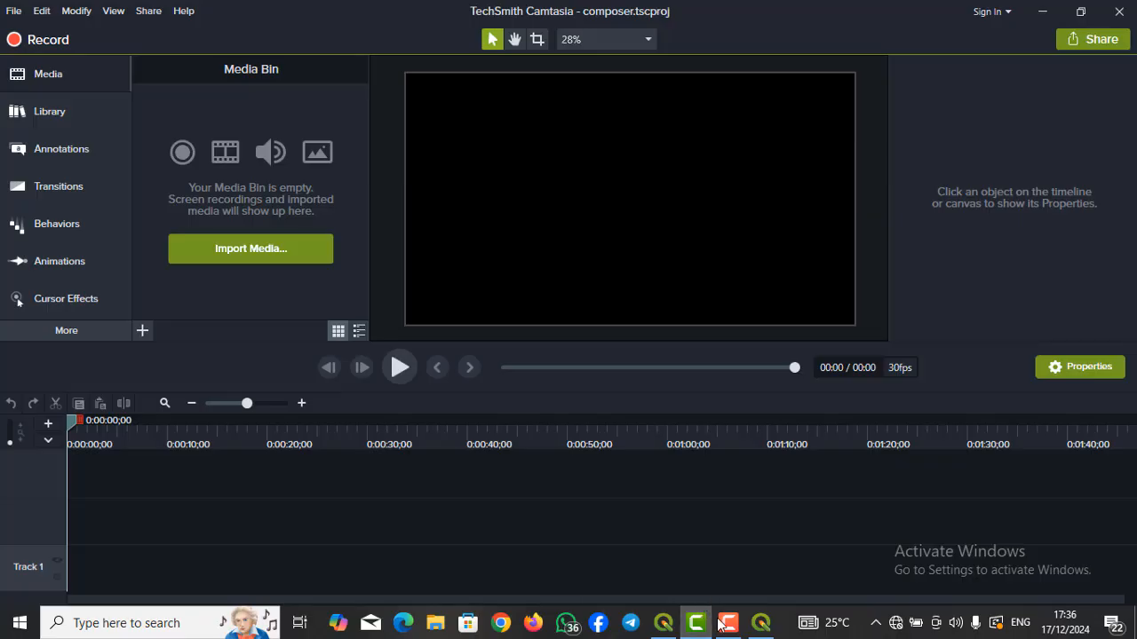
{"action": "left_click", "coordinate": [706, 627]}
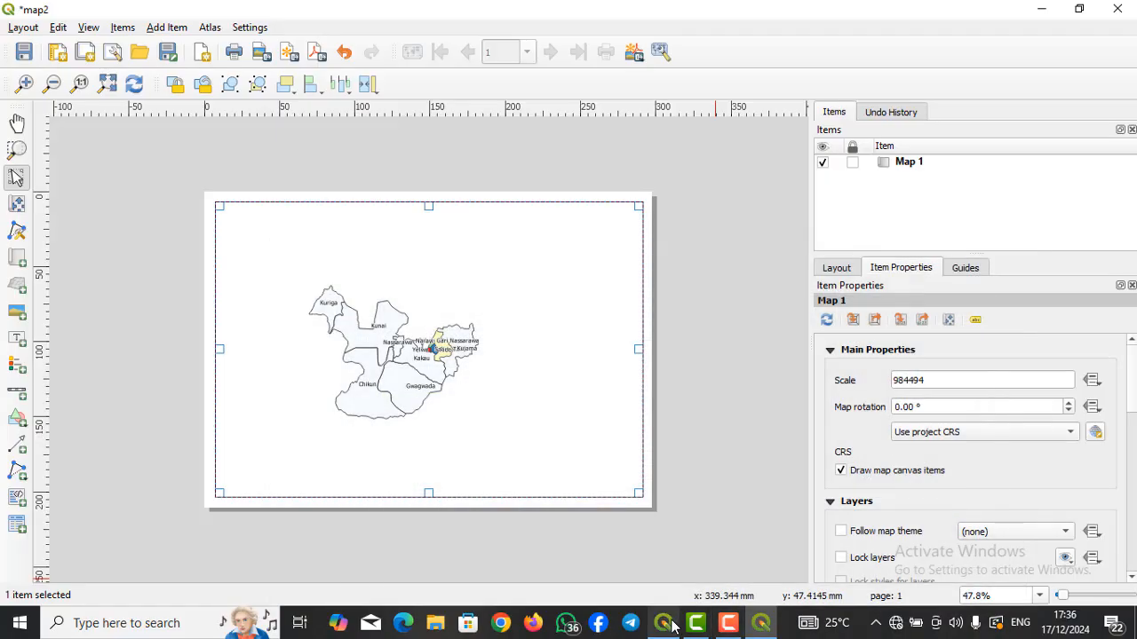
{"action": "left_click", "coordinate": [672, 626]}
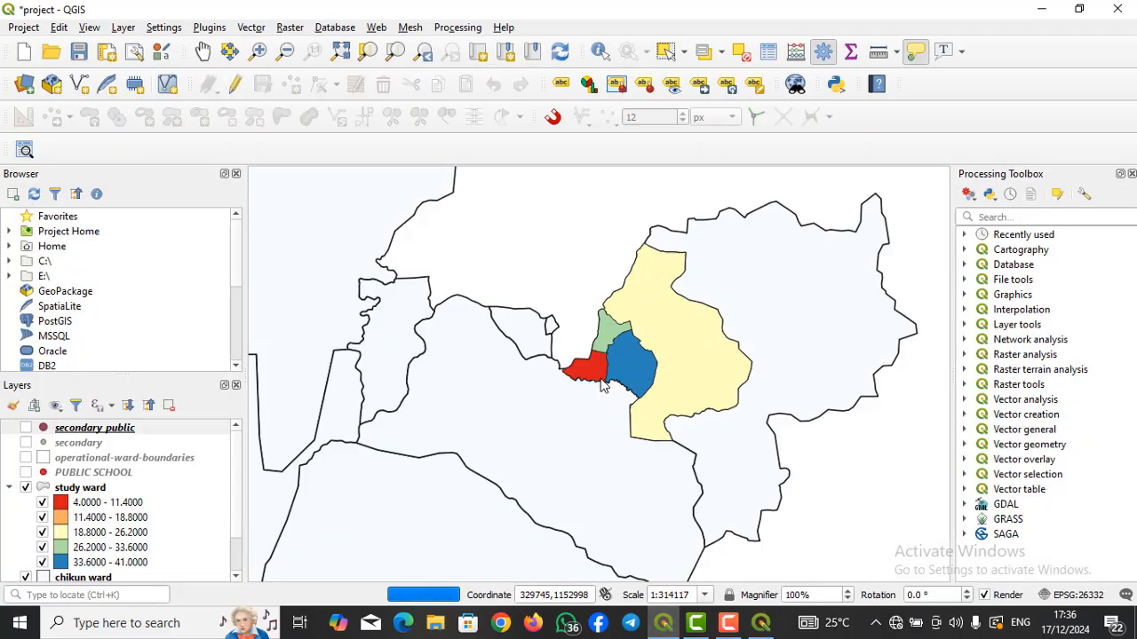
{"action": "scroll", "coordinate": [635, 440], "scroll_direction": "down", "scroll_amount": 2}
{"action": "scroll", "coordinate": [646, 426], "scroll_direction": "up", "scroll_amount": 2}
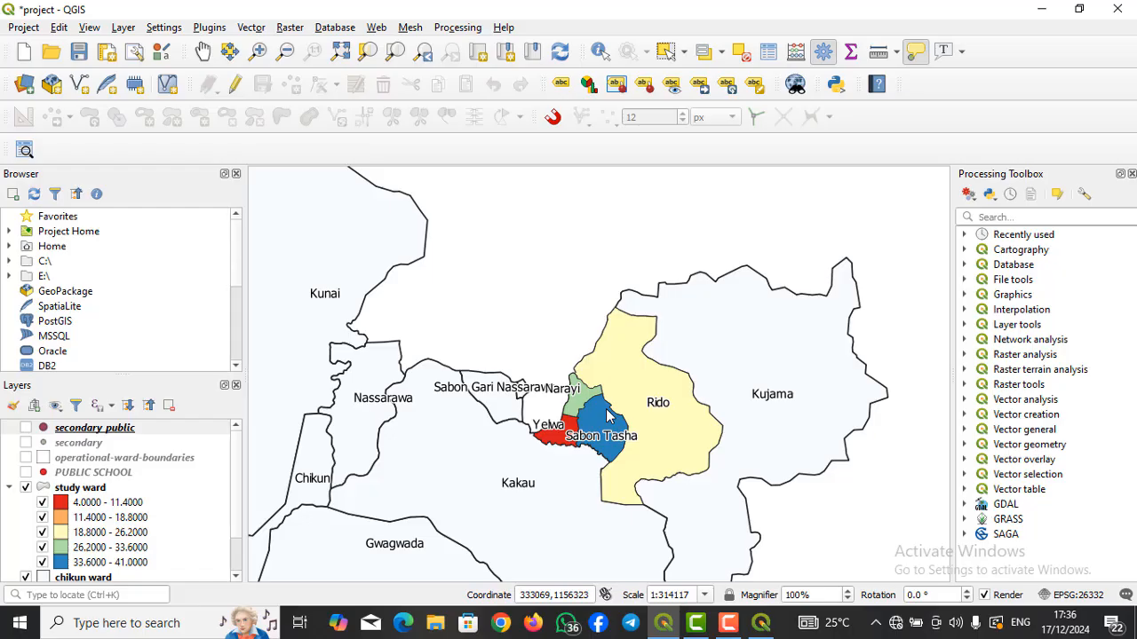
{"action": "mouse_move", "coordinate": [763, 626]}
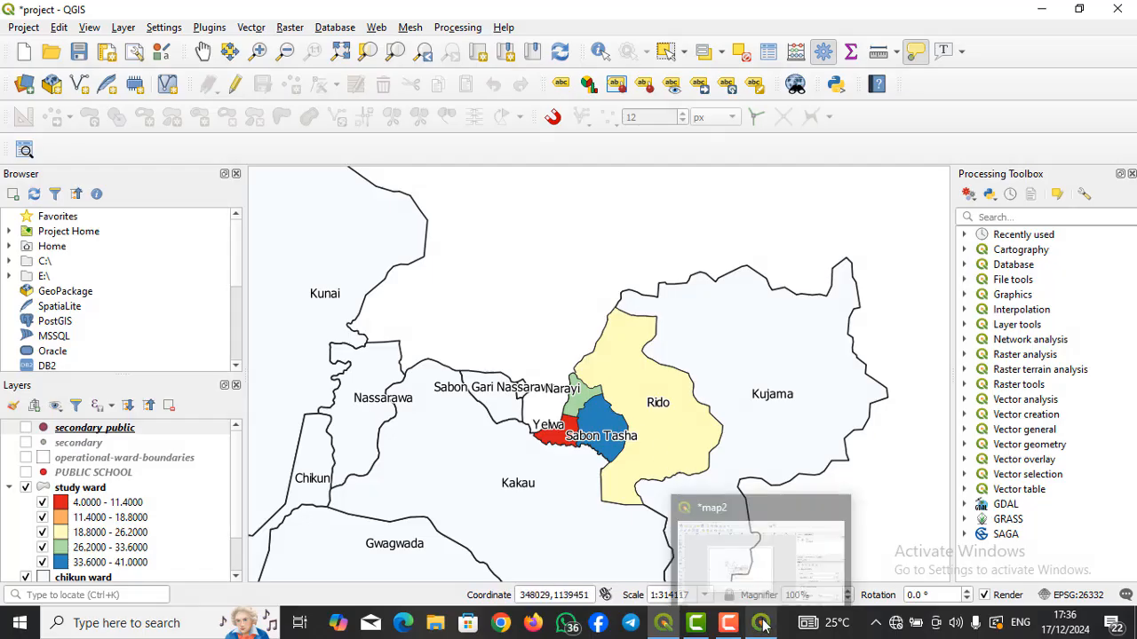
{"action": "left_click", "coordinate": [759, 555]}
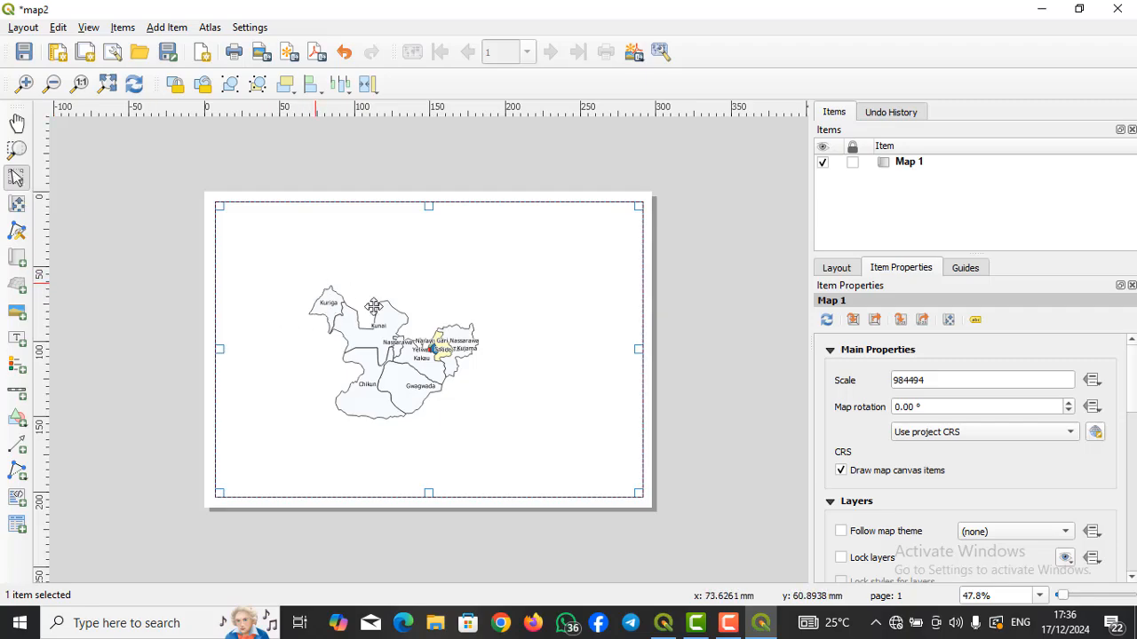
{"action": "left_click", "coordinate": [168, 296]}
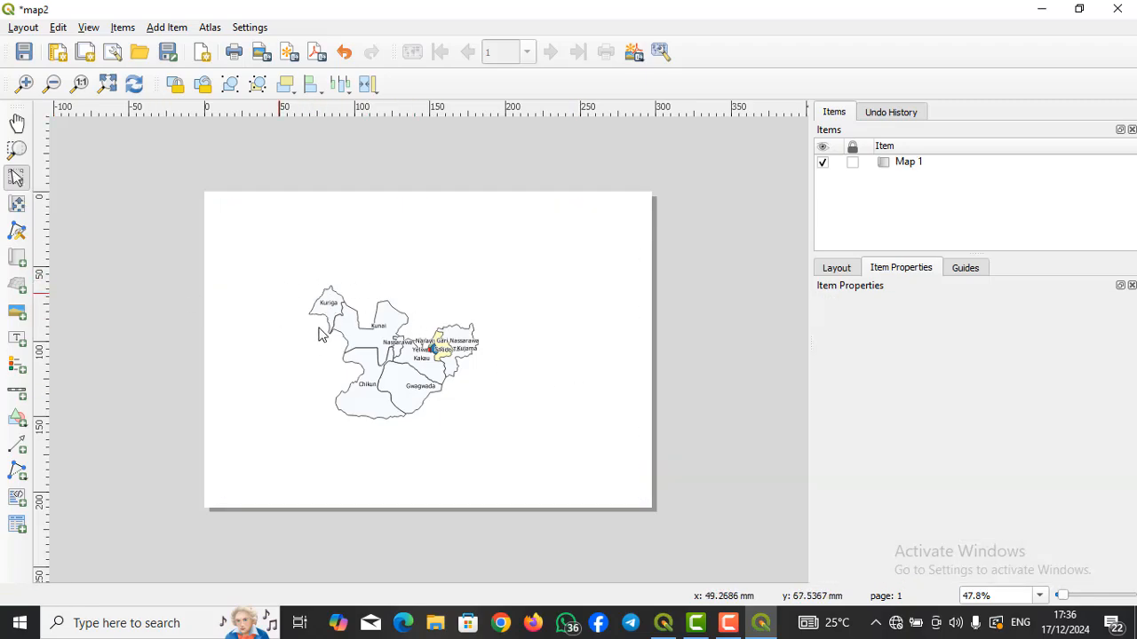
{"action": "scroll", "coordinate": [556, 354], "scroll_direction": "down", "scroll_amount": 1}
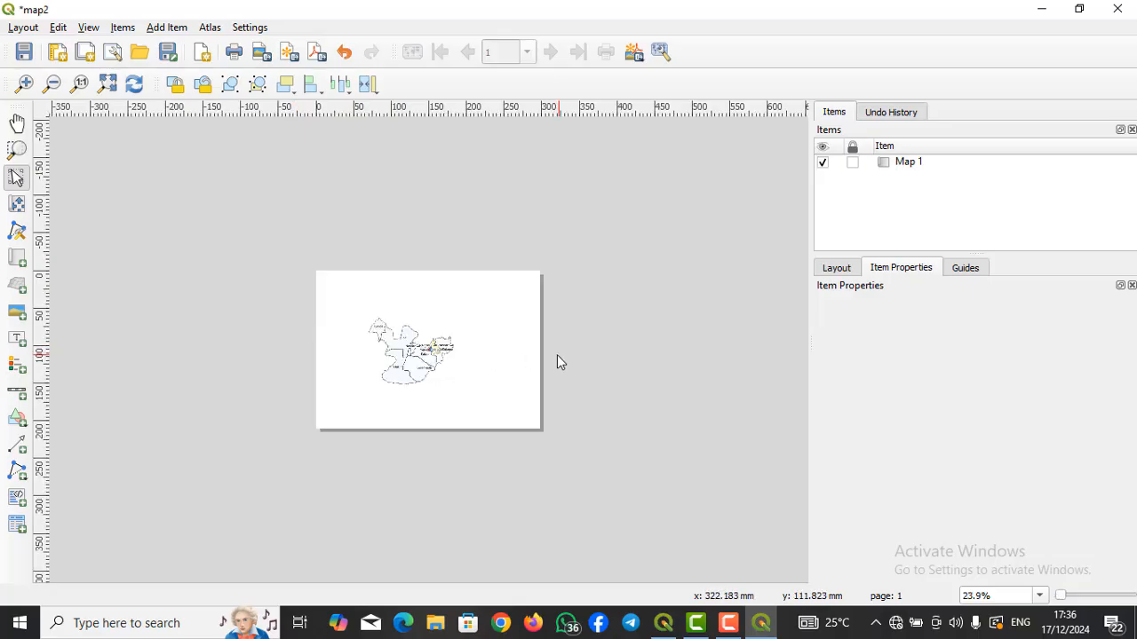
{"action": "scroll", "coordinate": [557, 354], "scroll_direction": "up", "scroll_amount": 1}
{"action": "scroll", "coordinate": [376, 343], "scroll_direction": "up", "scroll_amount": 1}
{"action": "scroll", "coordinate": [376, 343], "scroll_direction": "down", "scroll_amount": 2}
{"action": "scroll", "coordinate": [376, 343], "scroll_direction": "up", "scroll_amount": 1}
{"action": "left_click", "coordinate": [432, 348]}
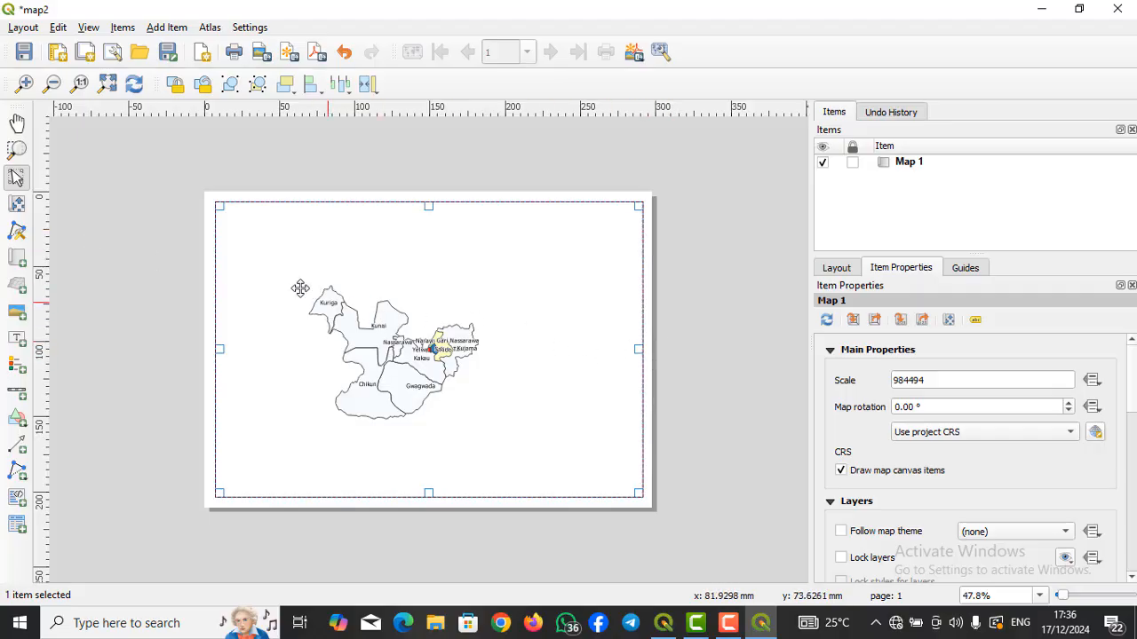
{"action": "left_click", "coordinate": [721, 371]}
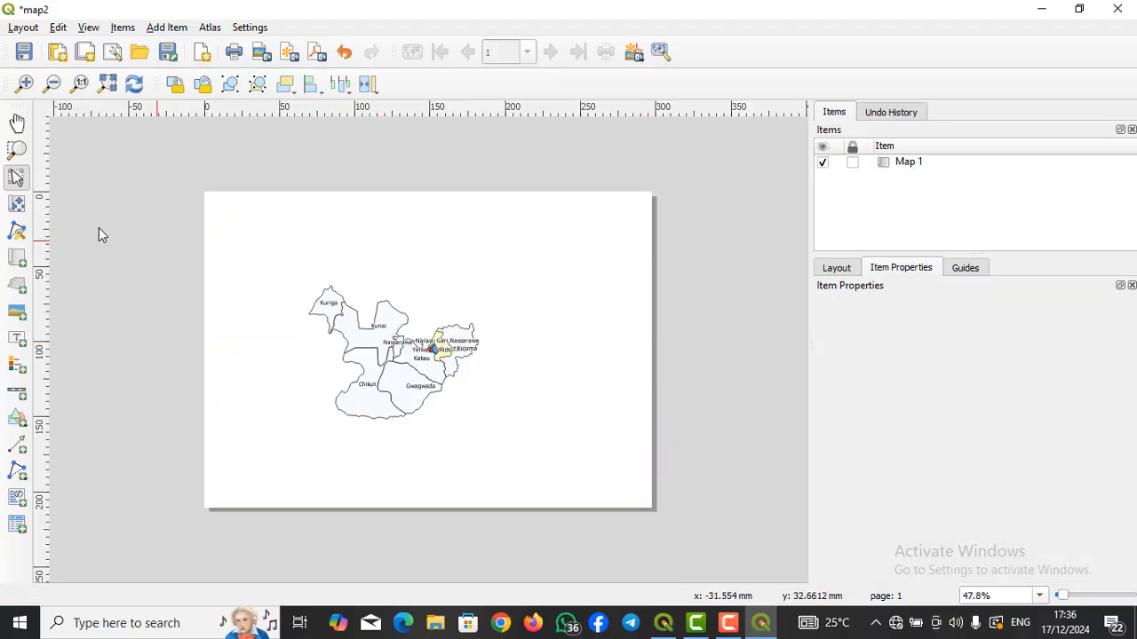
Move the map content inside its frame so the Chikun wards sit near the centre of the page
{"action": "left_click", "coordinate": [19, 209]}
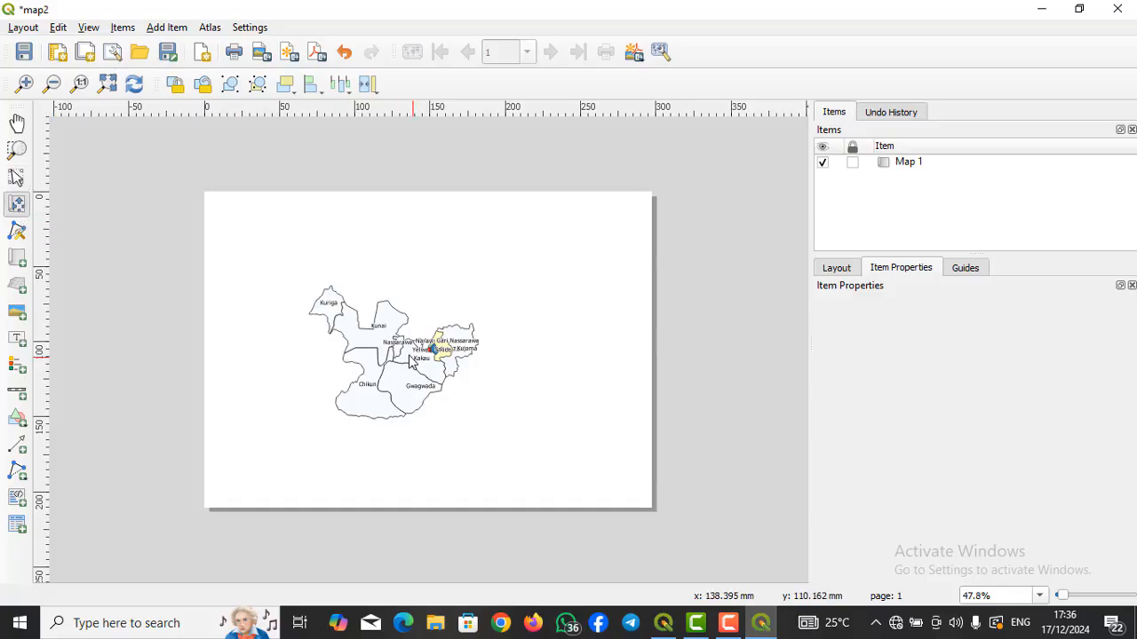
{"action": "left_click_drag", "start_coordinate": [416, 352], "coordinate": [460, 354]}
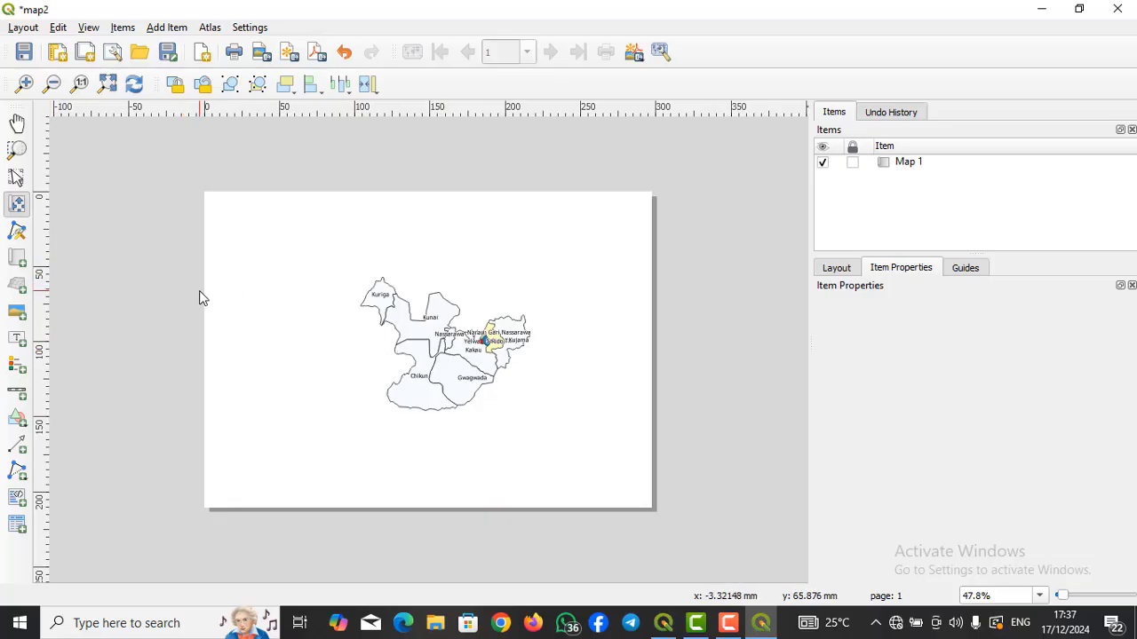
{"action": "left_click", "coordinate": [16, 200]}
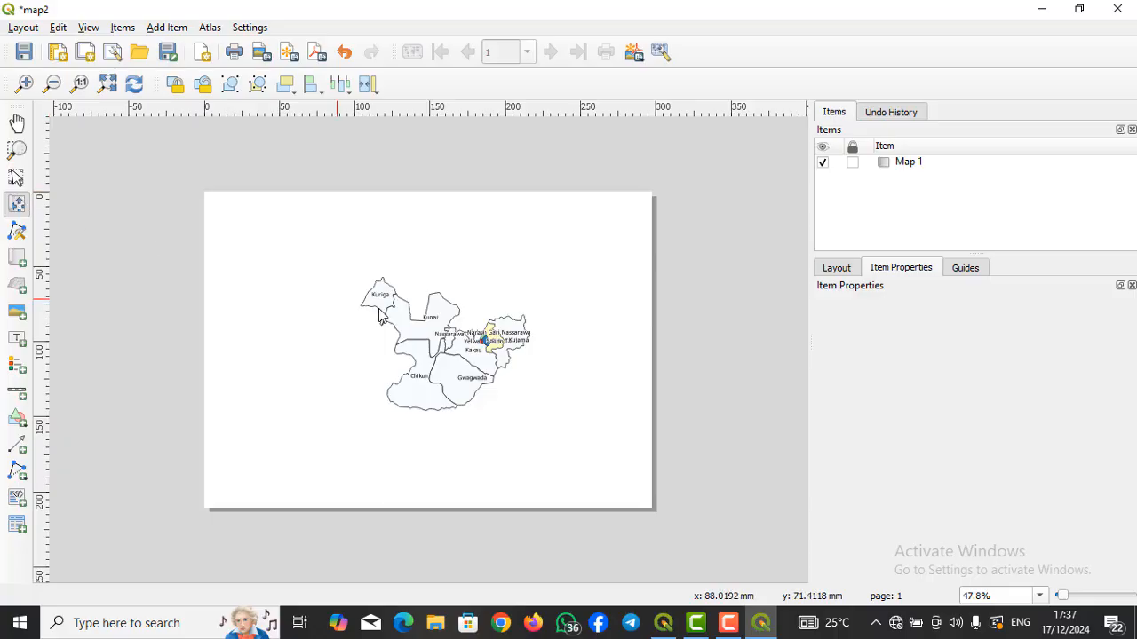
{"action": "left_click", "coordinate": [17, 178]}
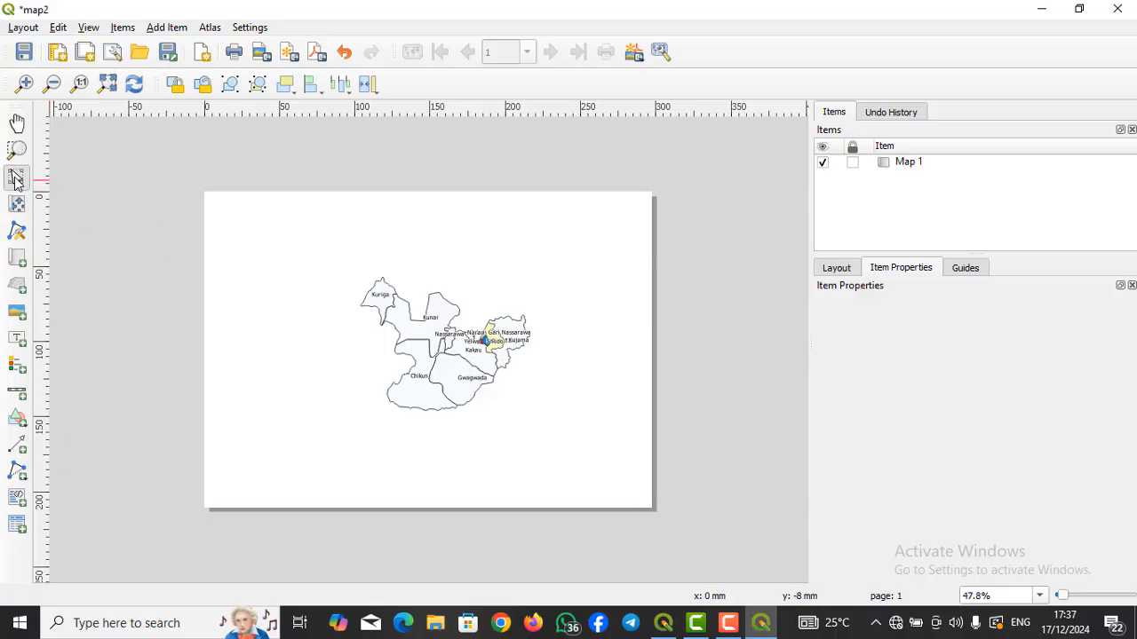
Set the layout map's scale to 100000
{"action": "left_click", "coordinate": [278, 296]}
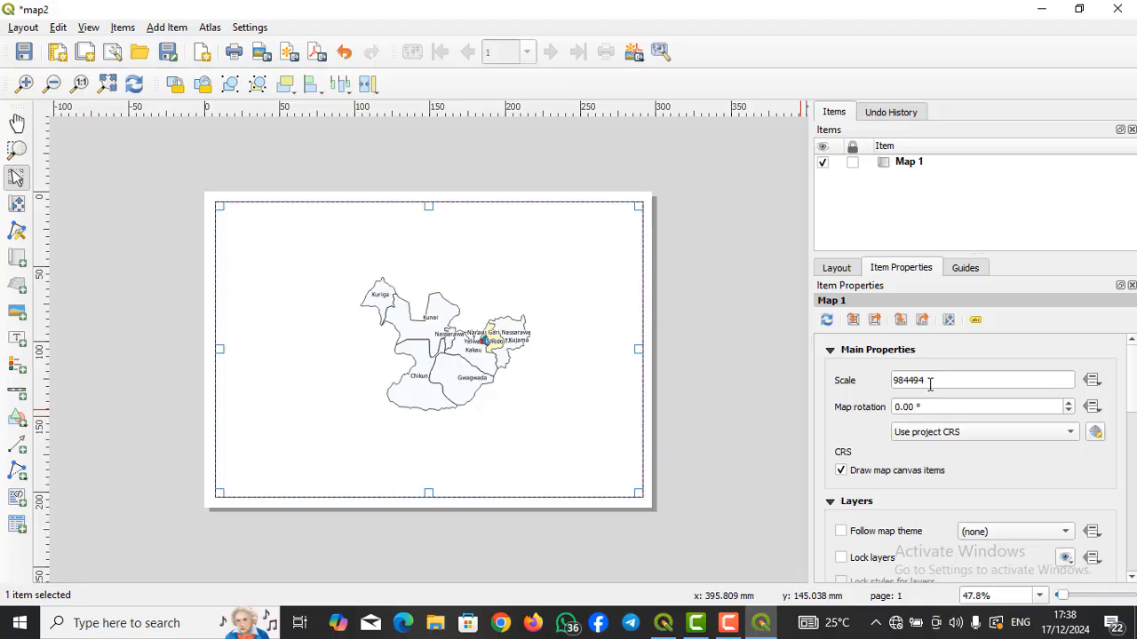
{"action": "left_click_drag", "start_coordinate": [929, 380], "coordinate": [898, 380]}
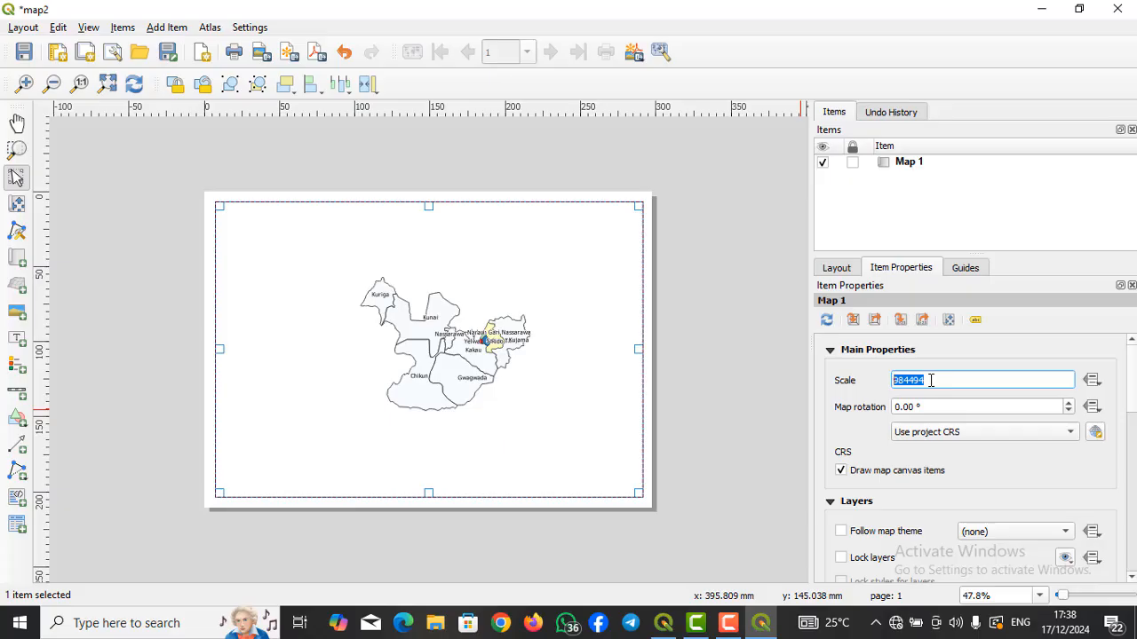
{"action": "type", "text": "100000"}
{"action": "left_click", "coordinate": [716, 390]}
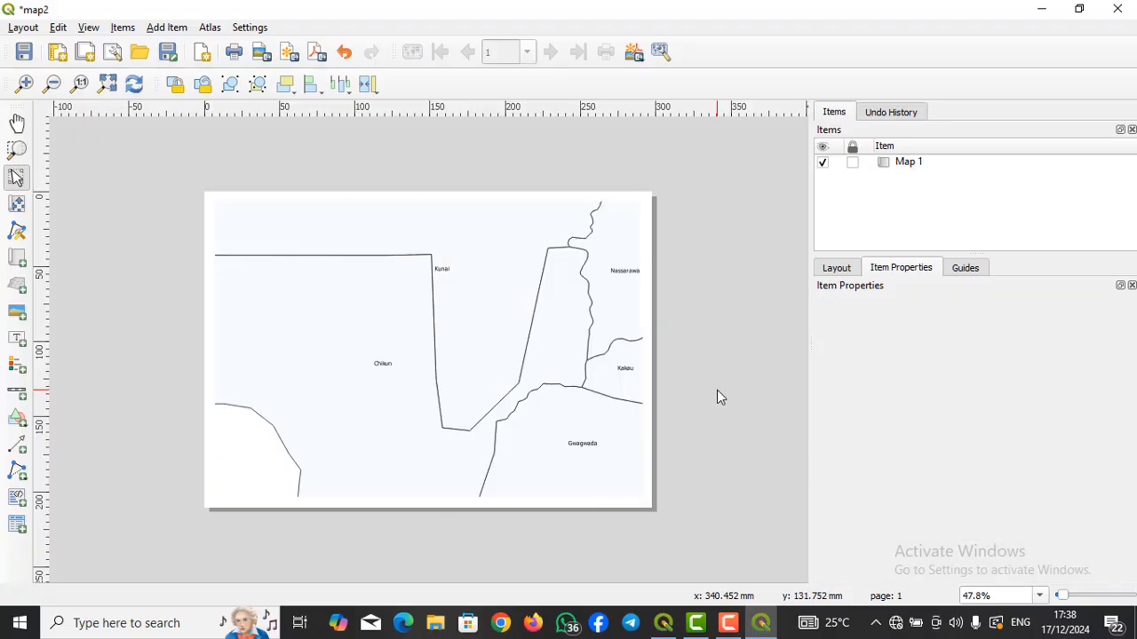
Set the layout map's scale to 2000000, then correct it to 200000
{"action": "left_click", "coordinate": [498, 393]}
{"action": "left_click", "coordinate": [537, 394]}
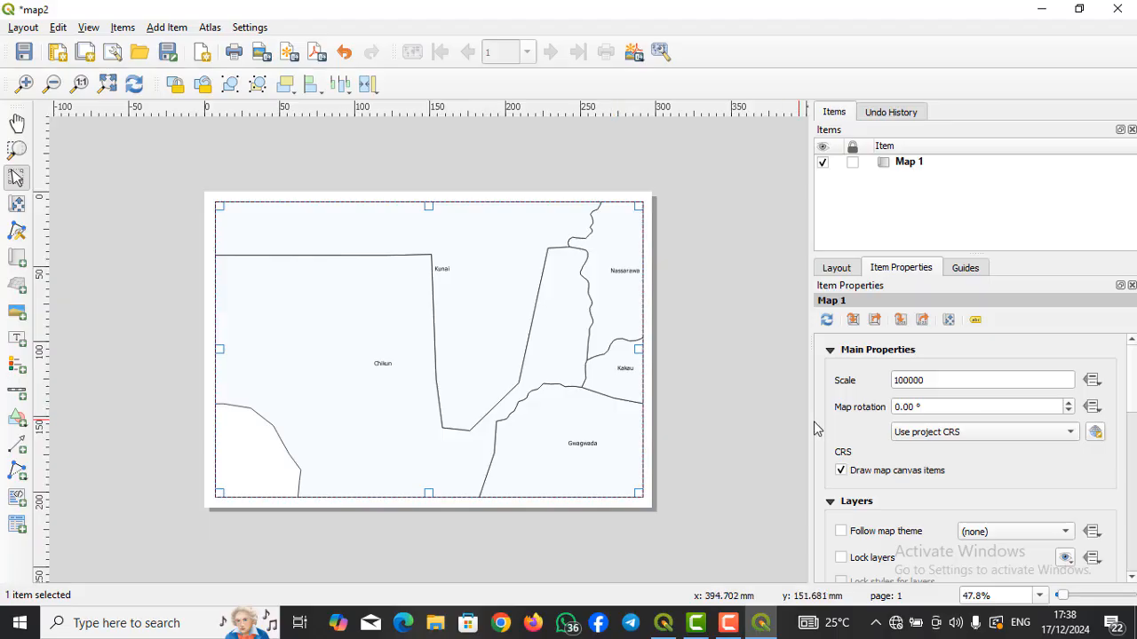
{"action": "left_click", "coordinate": [899, 380]}
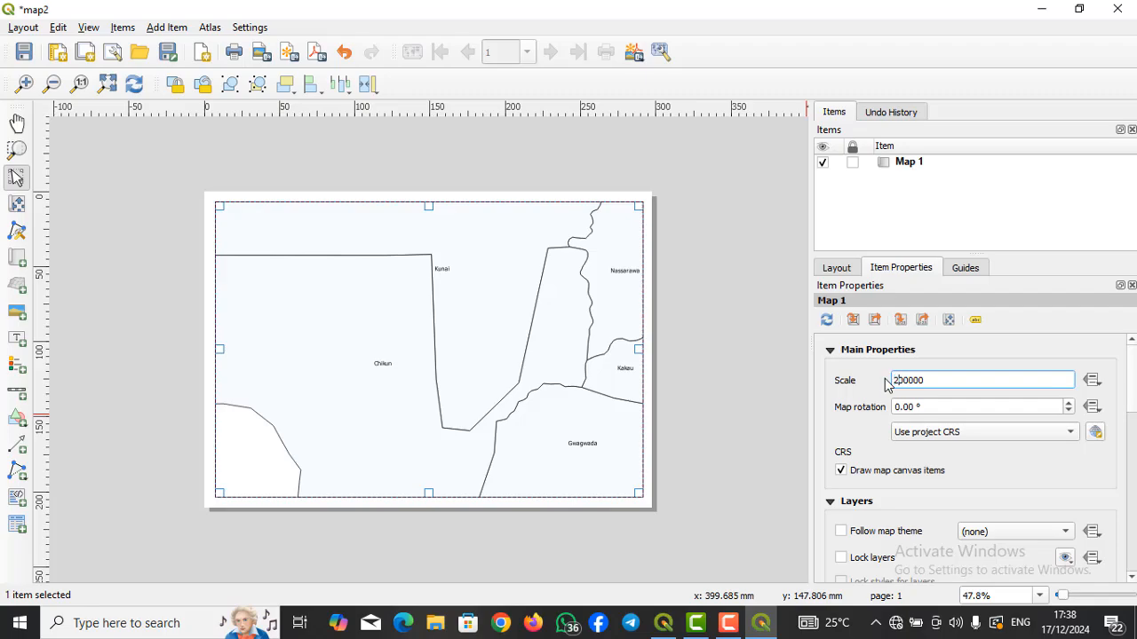
{"action": "left_click", "coordinate": [734, 391]}
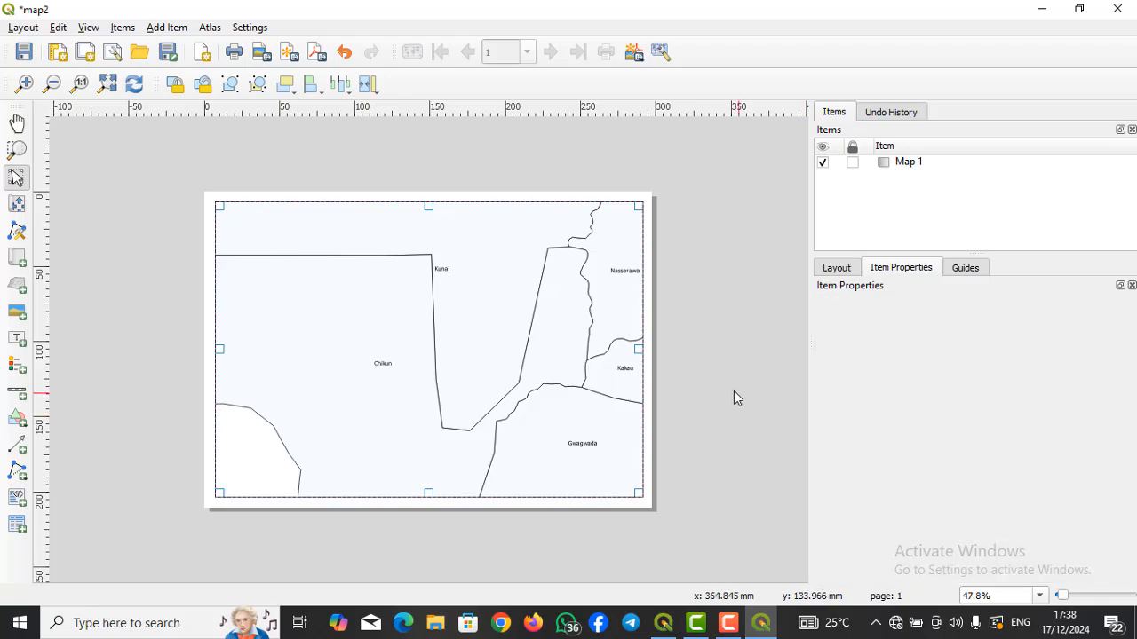
{"action": "left_click", "coordinate": [476, 356]}
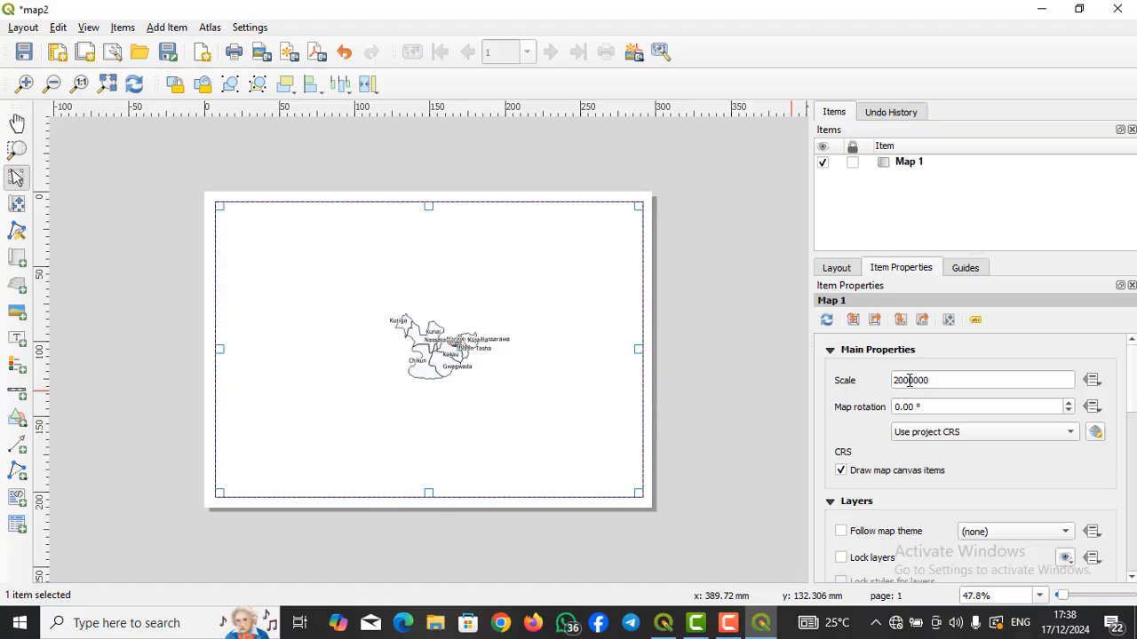
{"action": "left_click", "coordinate": [908, 381]}
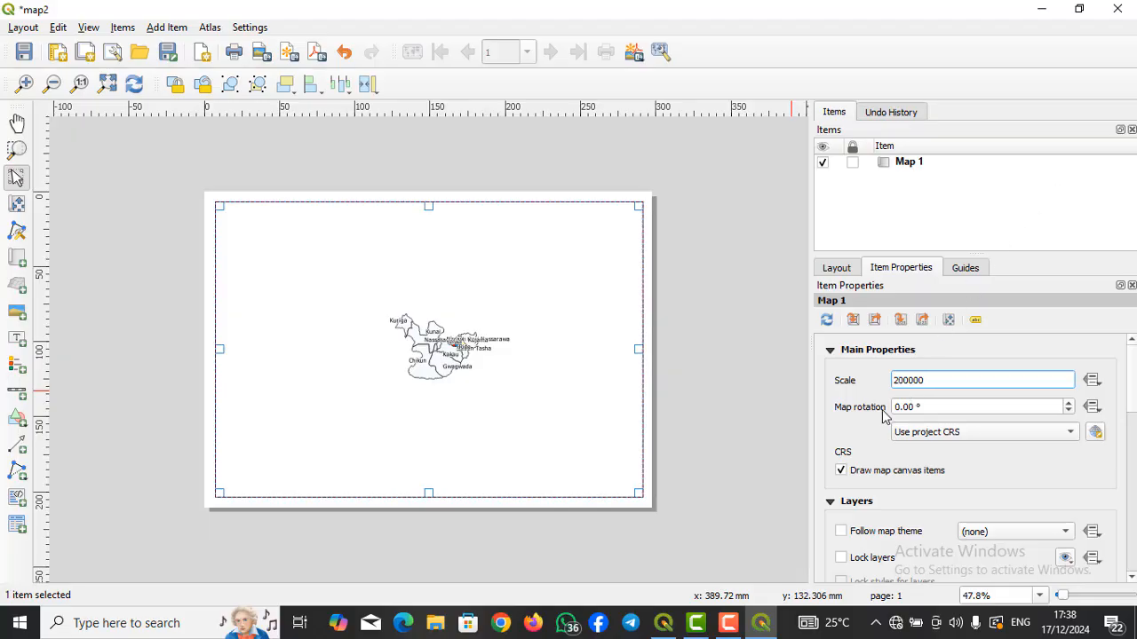
{"action": "left_click", "coordinate": [733, 387]}
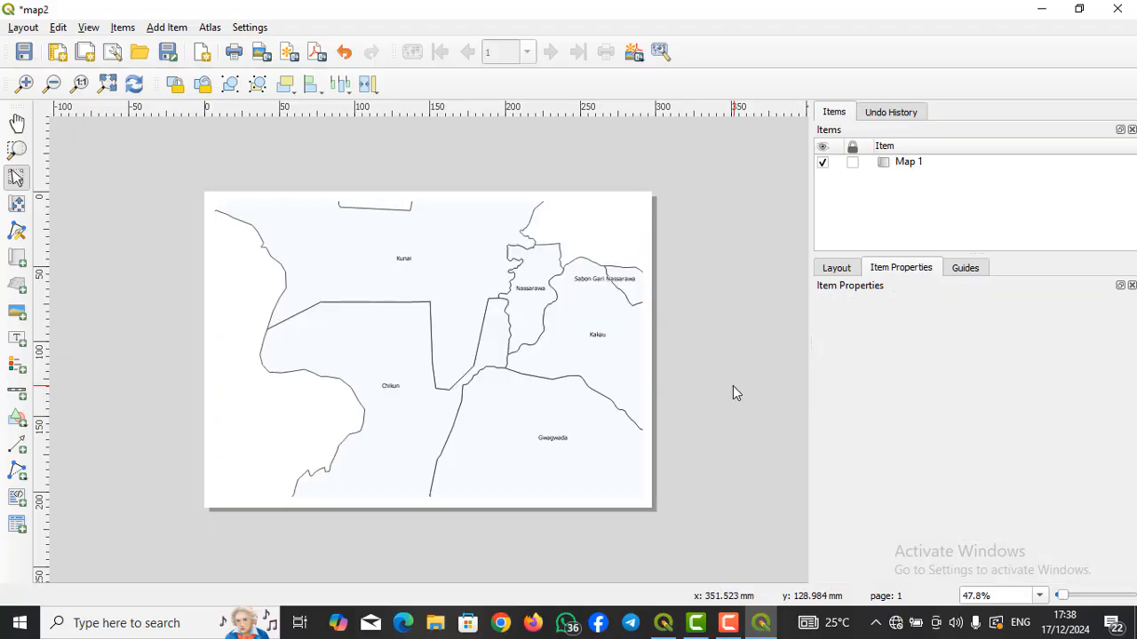
Try a scale of 500000 for the layout map, followed by 400000
{"action": "left_click", "coordinate": [546, 349]}
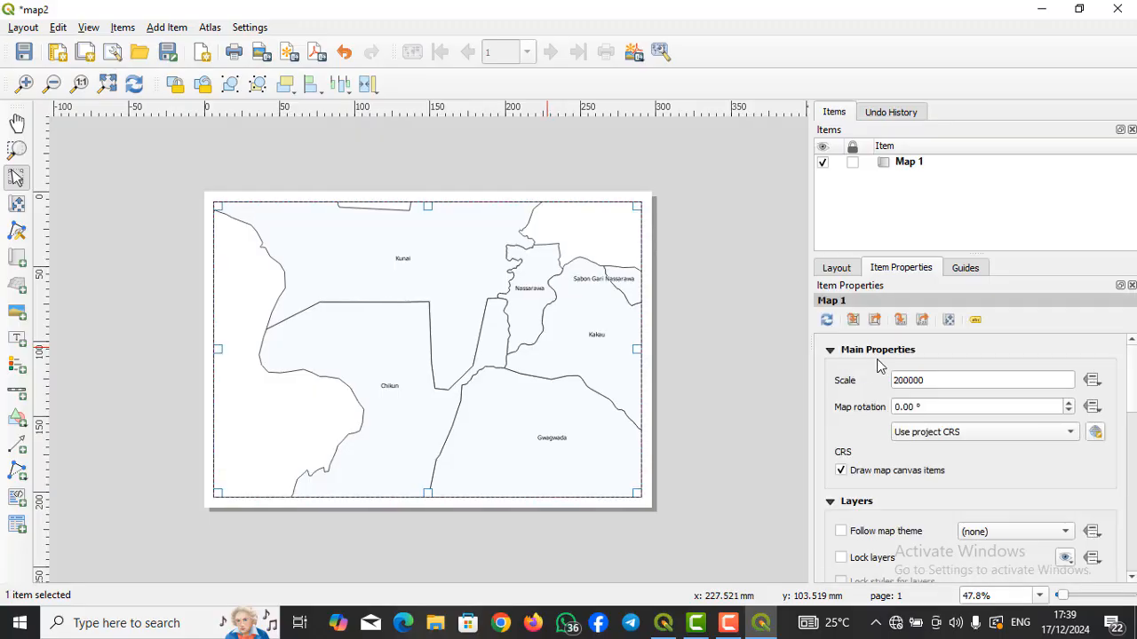
{"action": "left_click", "coordinate": [899, 375]}
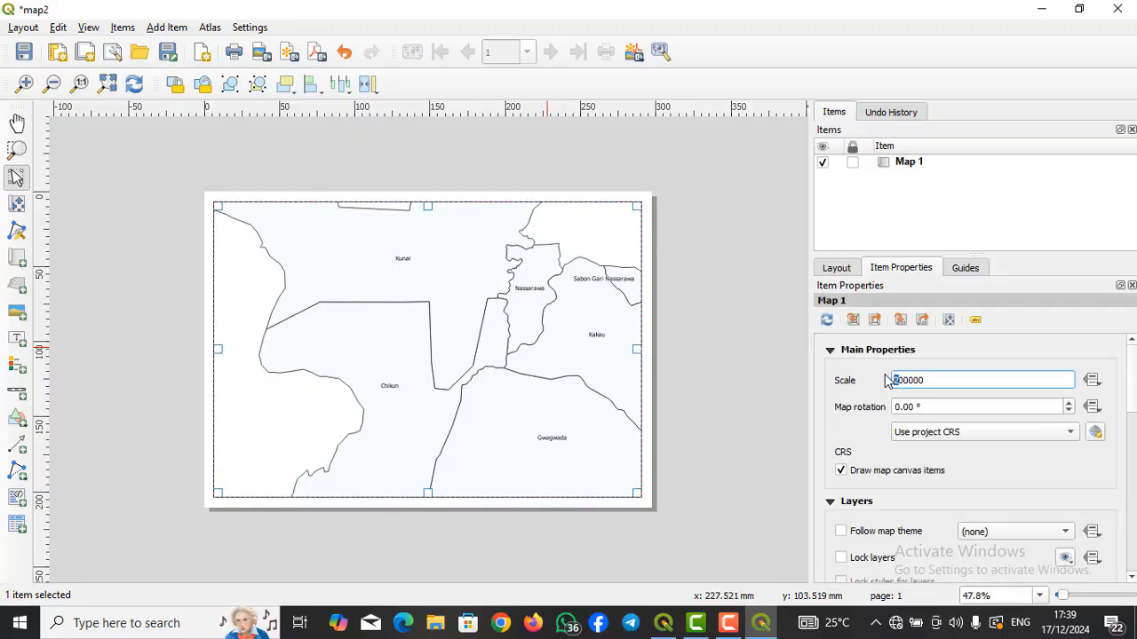
{"action": "left_click", "coordinate": [730, 405]}
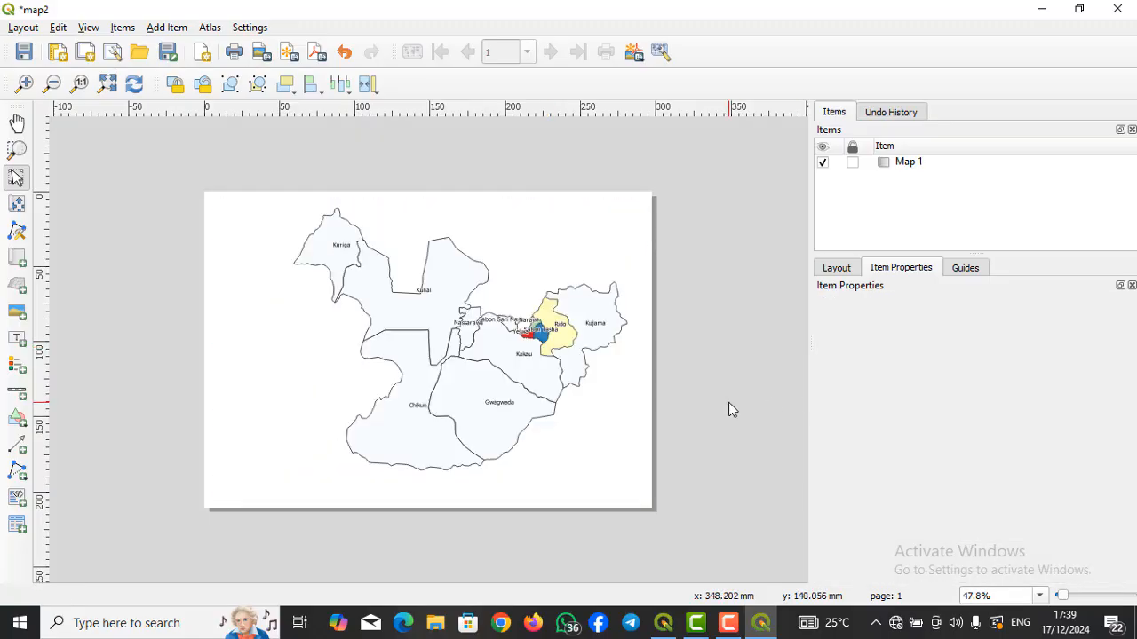
{"action": "left_click", "coordinate": [571, 365]}
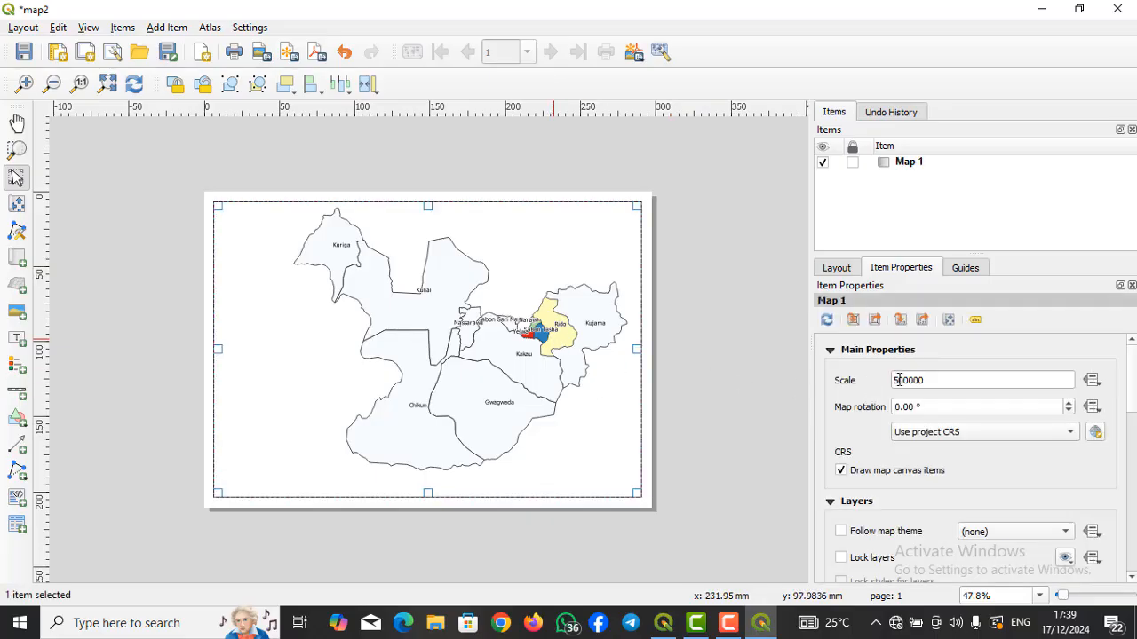
{"action": "left_click", "coordinate": [899, 380]}
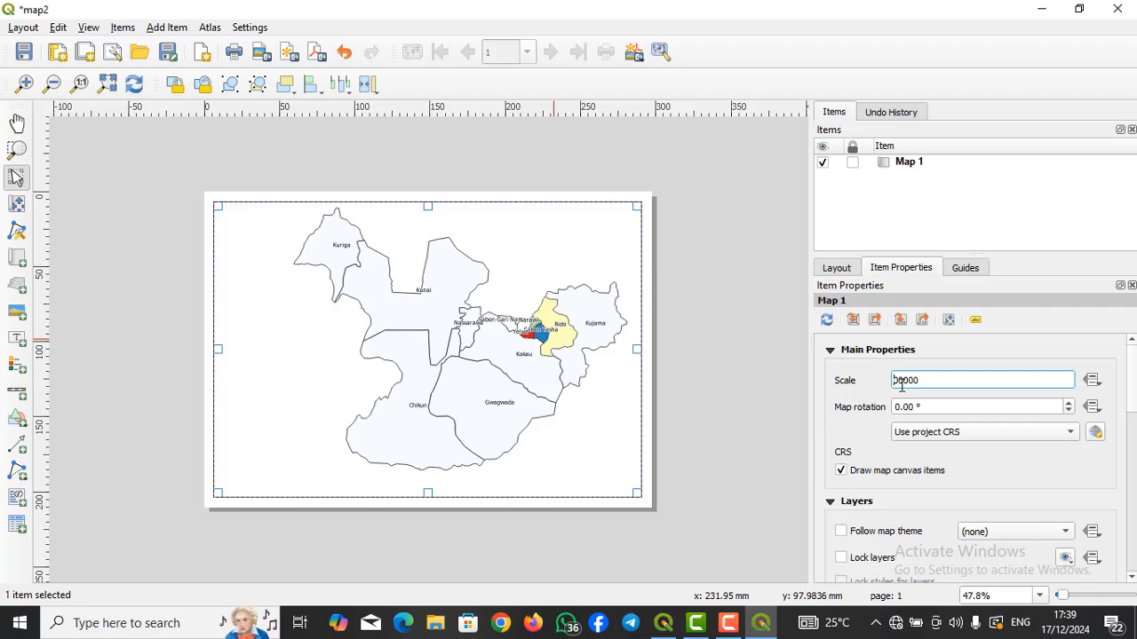
{"action": "type", "text": "4"}
{"action": "left_click", "coordinate": [687, 399]}
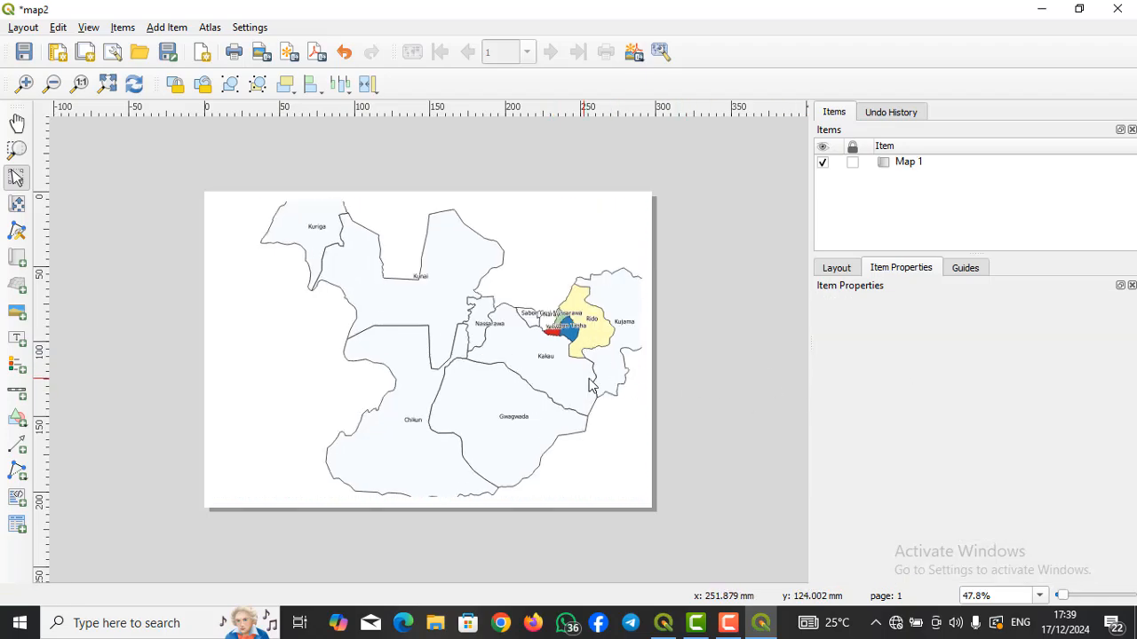
Set the map's scale to 300000 and move its content so the coloured study wards sit near the frame's centre
{"action": "left_click", "coordinate": [590, 379]}
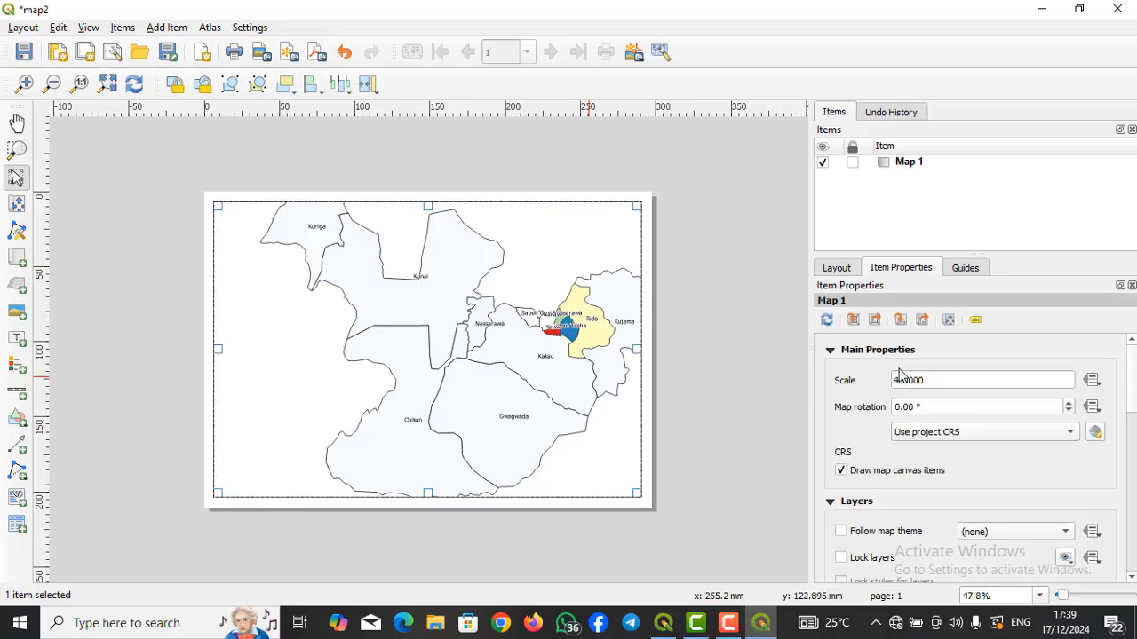
{"action": "left_click_drag", "start_coordinate": [900, 379], "coordinate": [891, 380]}
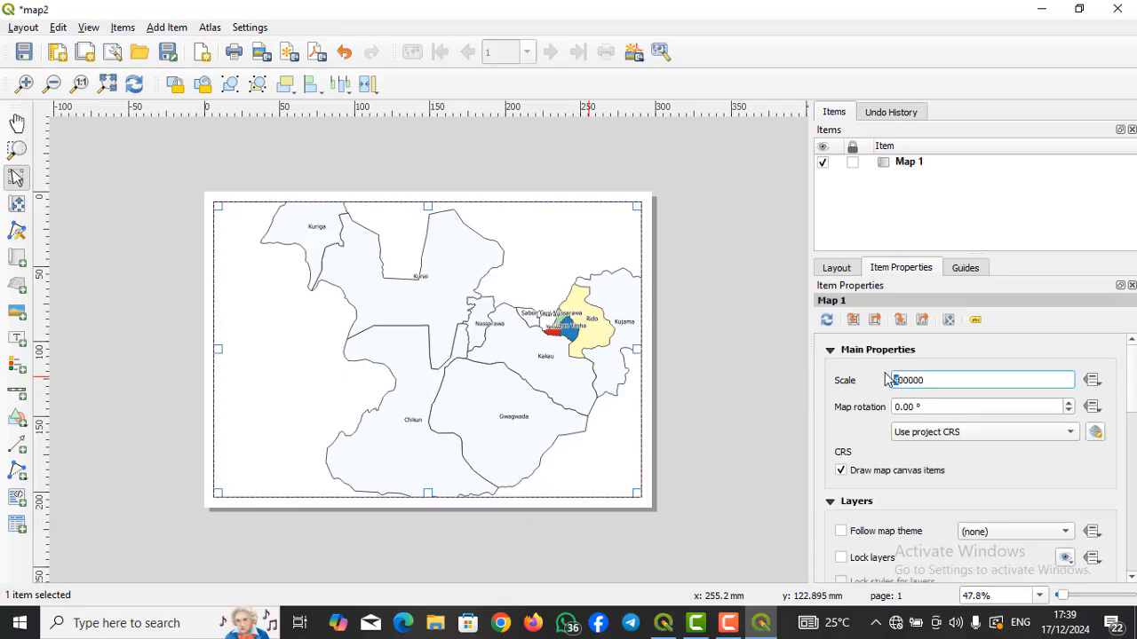
{"action": "type", "text": "3"}
{"action": "key", "text": "Return"}
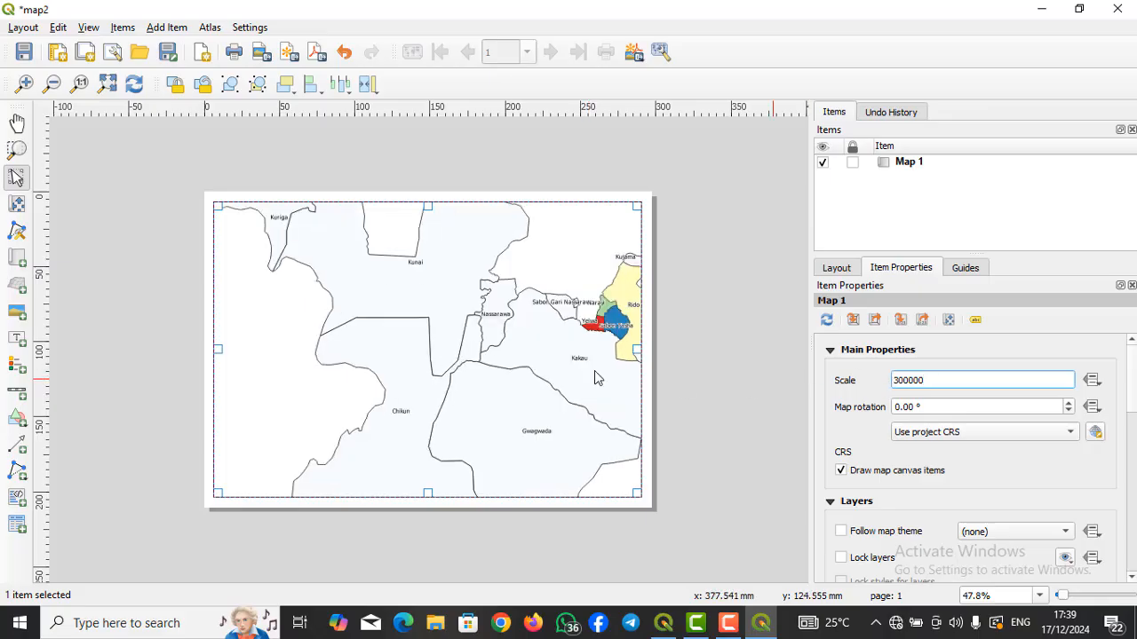
{"action": "left_click", "coordinate": [22, 211]}
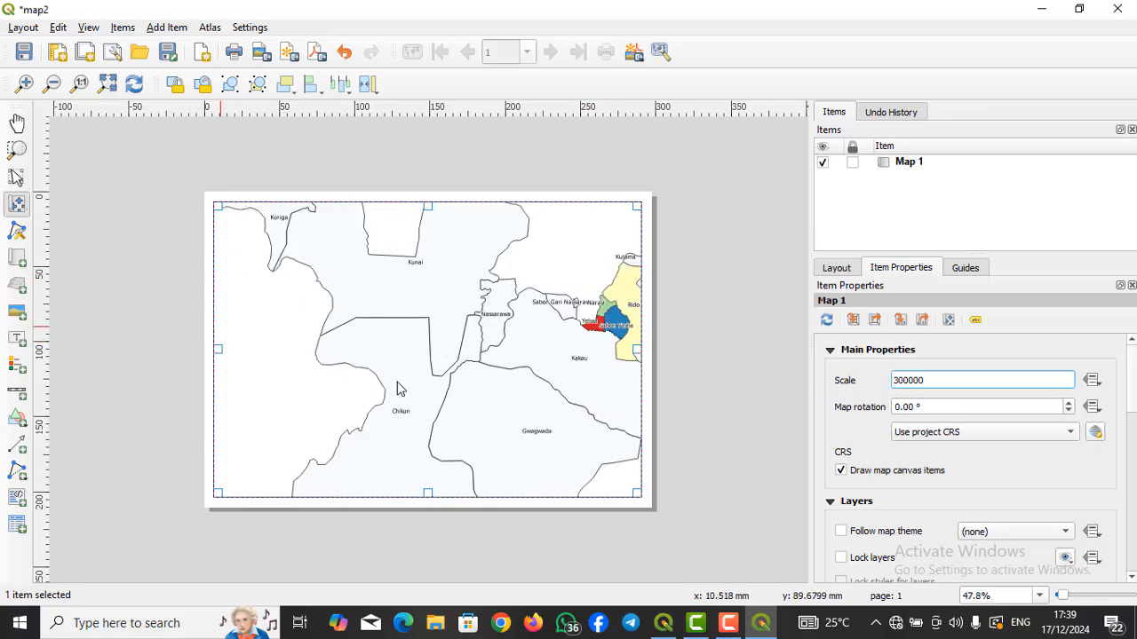
{"action": "left_click_drag", "start_coordinate": [462, 389], "coordinate": [349, 399]}
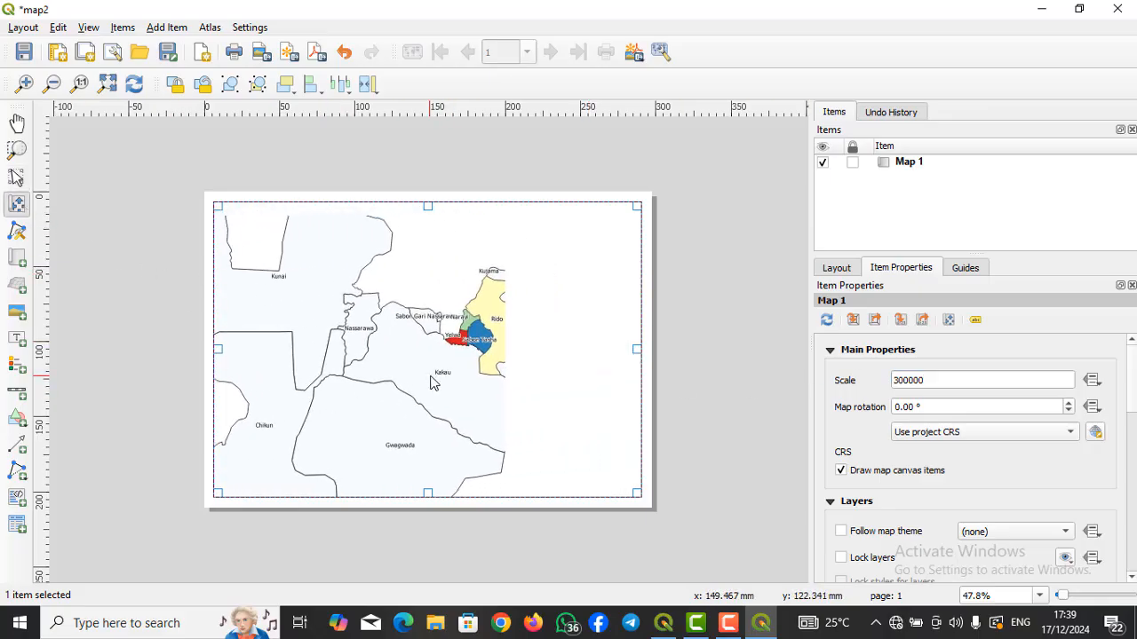
{"action": "left_click_drag", "start_coordinate": [430, 377], "coordinate": [385, 385]}
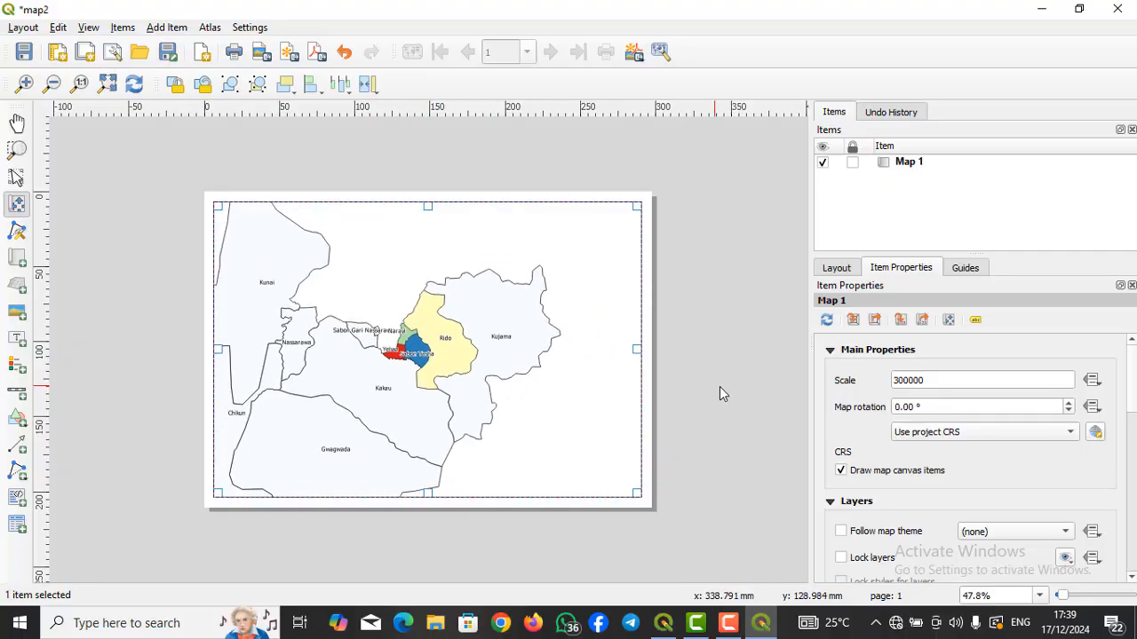
Enlarge the study wards by setting the map's scale to 200000 and then to 100000
{"action": "left_click_drag", "start_coordinate": [899, 380], "coordinate": [886, 380]}
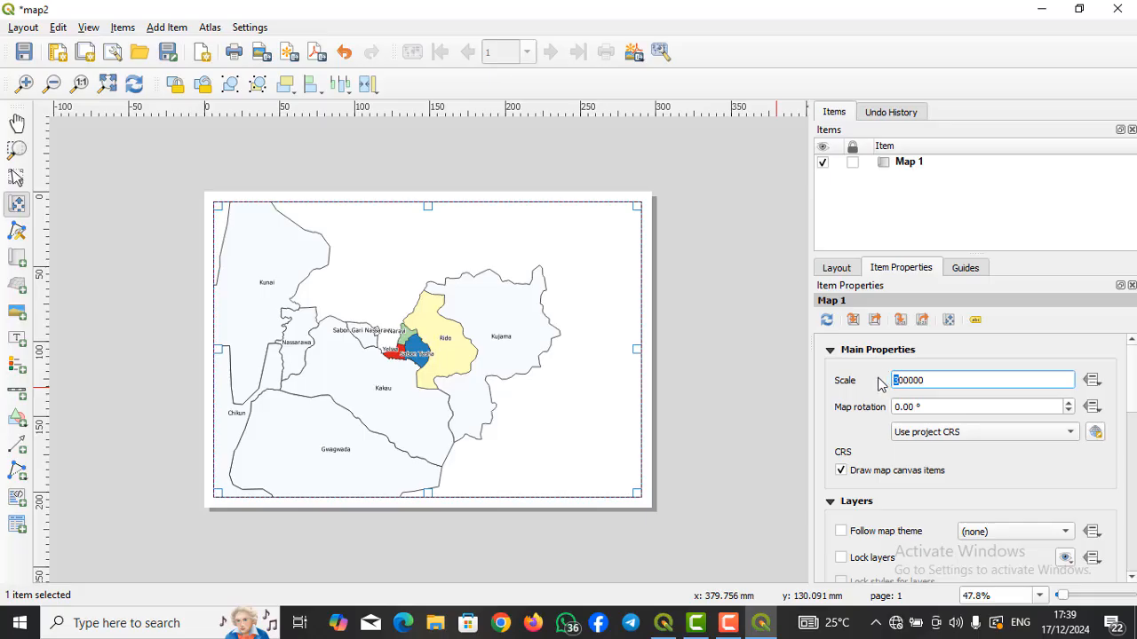
{"action": "key", "text": "Return"}
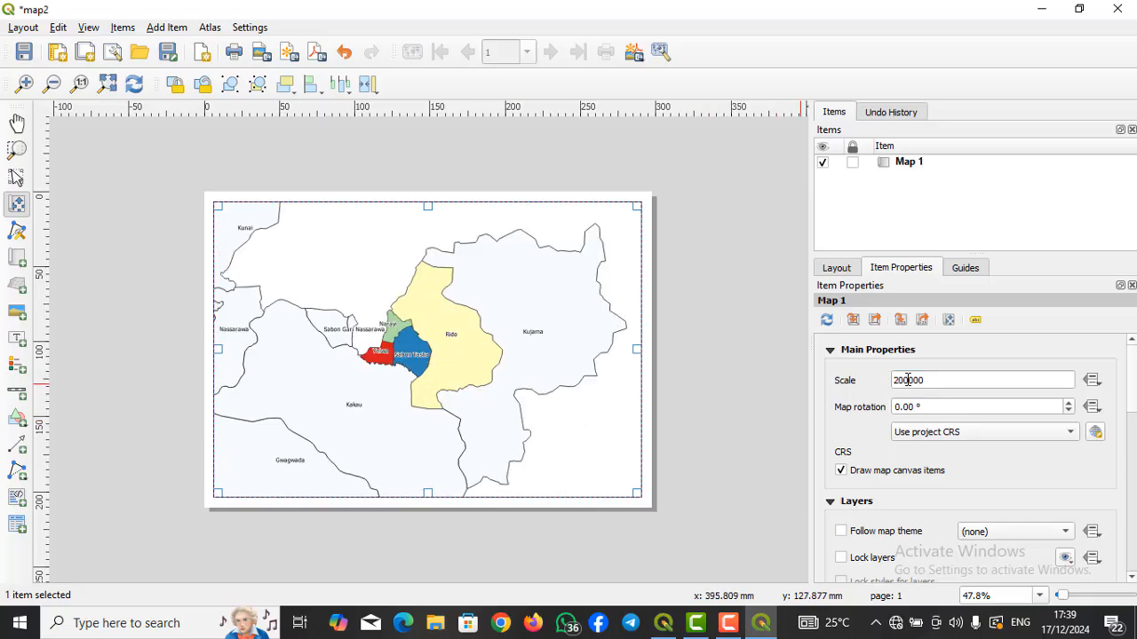
{"action": "left_click_drag", "start_coordinate": [900, 380], "coordinate": [882, 380]}
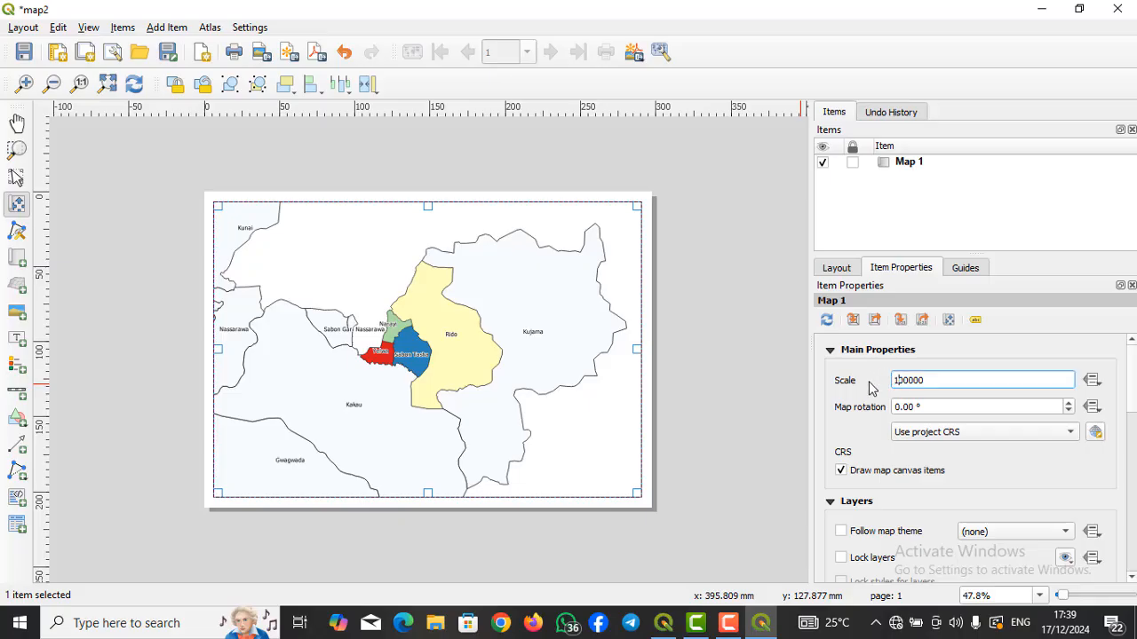
{"action": "key", "text": "Return"}
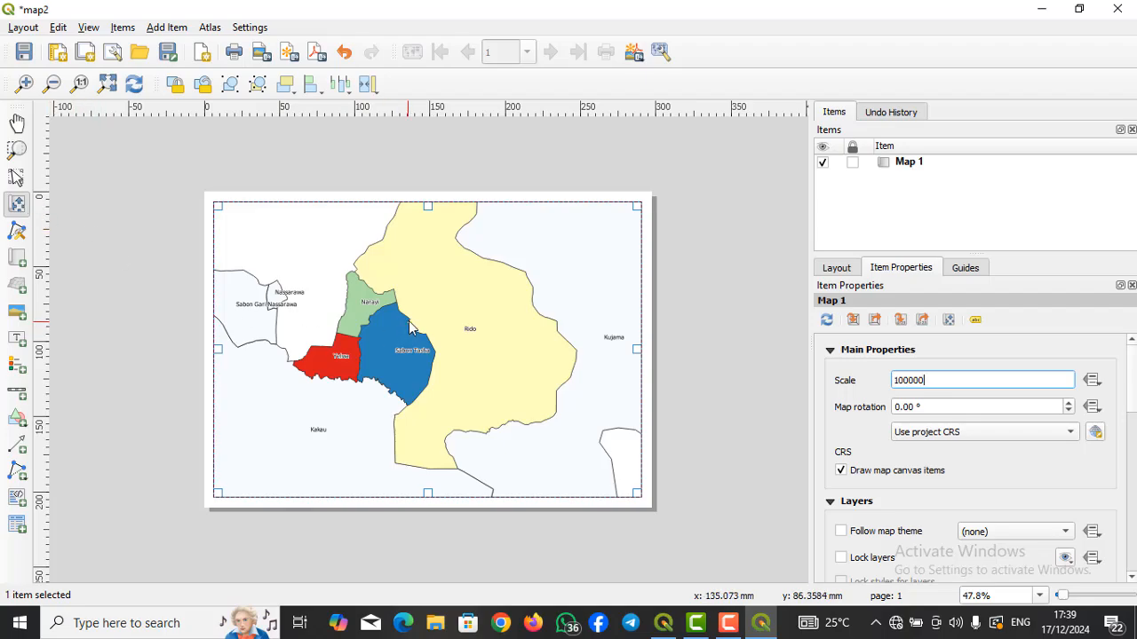
Move the map content slightly so the whole yellow Rido ward fits inside the frame with the other study wards
{"action": "left_click_drag", "start_coordinate": [409, 326], "coordinate": [408, 338]}
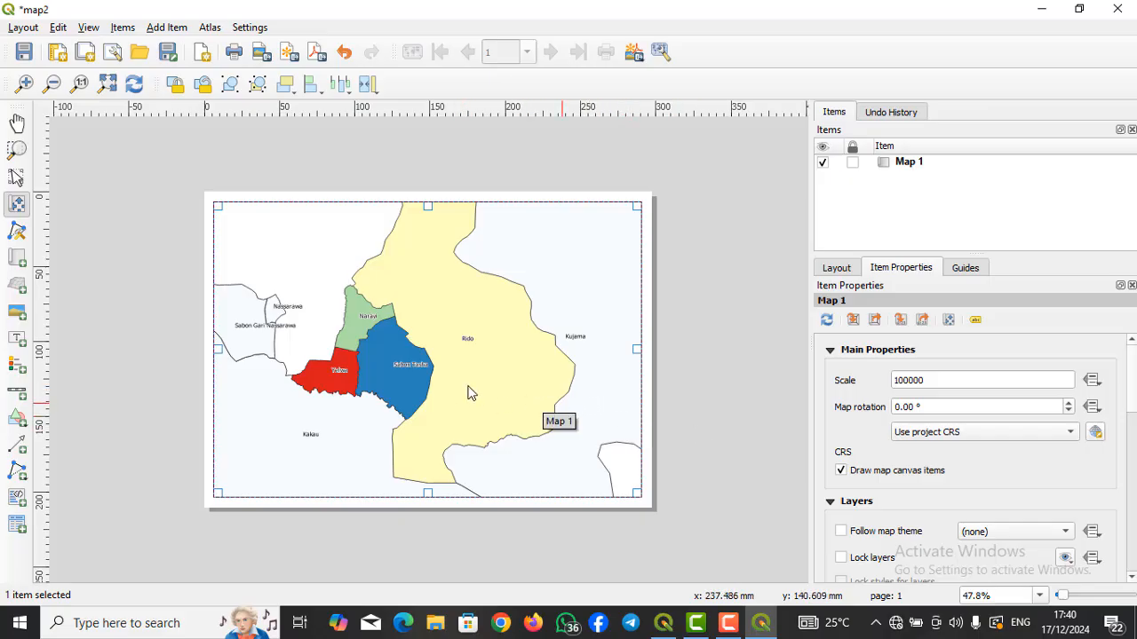
{"action": "left_click_drag", "start_coordinate": [448, 385], "coordinate": [430, 393]}
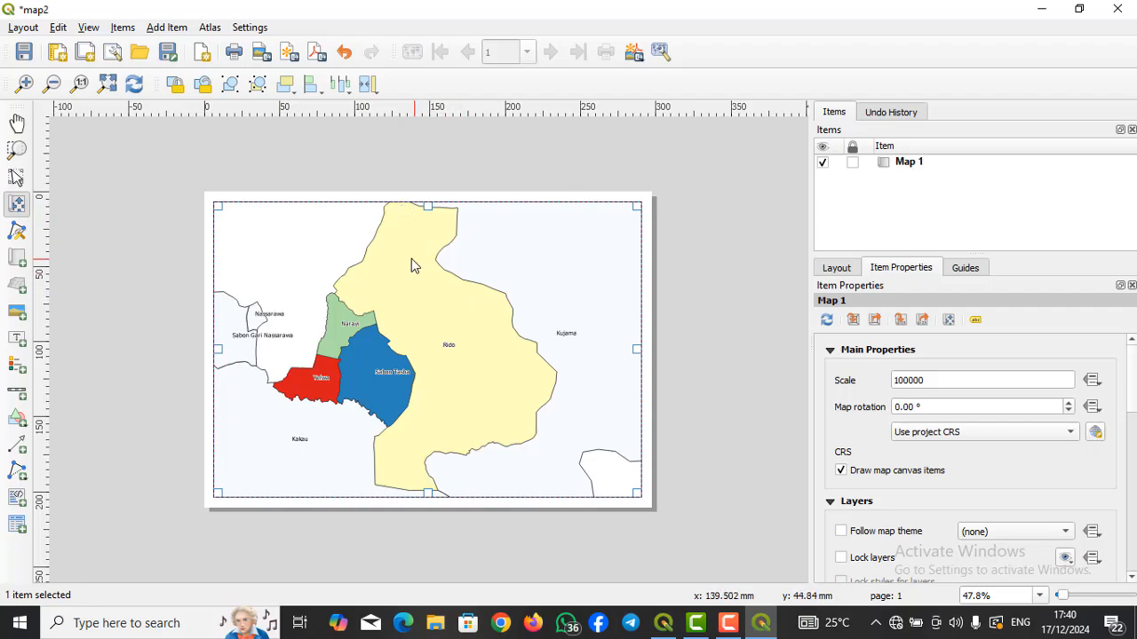
Set the layout map's scale to 120000 and then refine it to 110000
{"action": "left_click", "coordinate": [903, 380]}
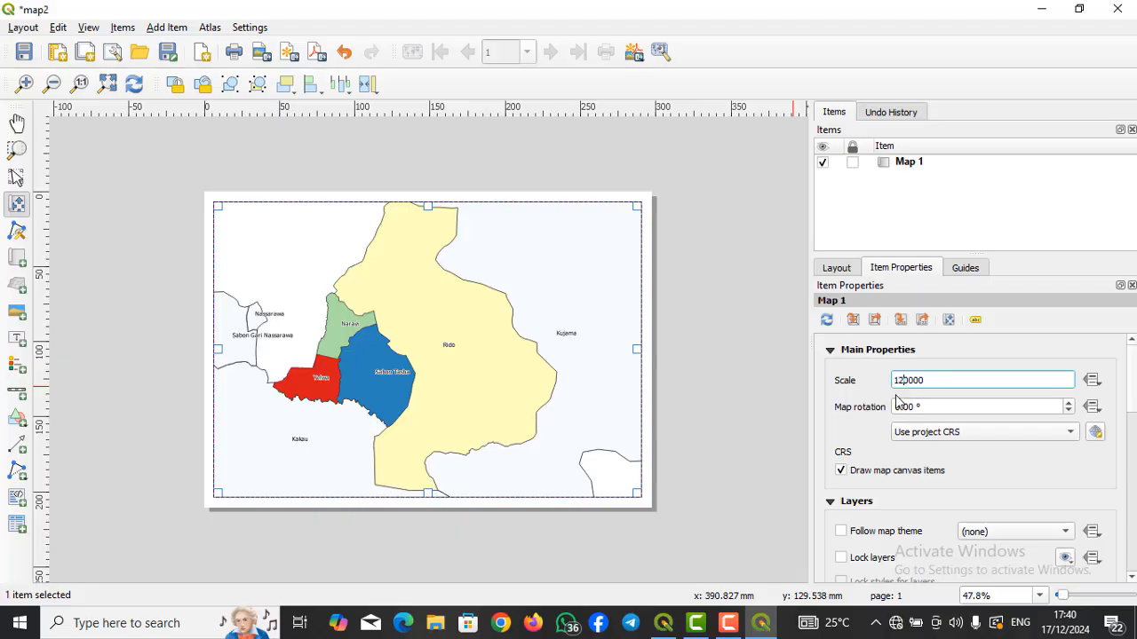
{"action": "left_click", "coordinate": [736, 446]}
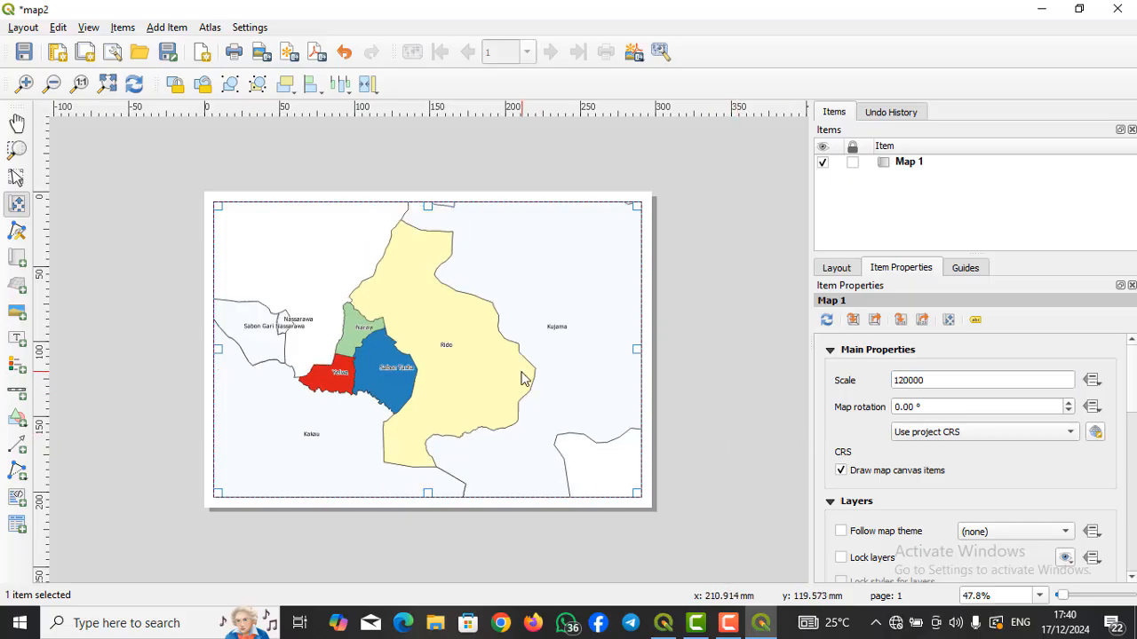
{"action": "left_click", "coordinate": [900, 379]}
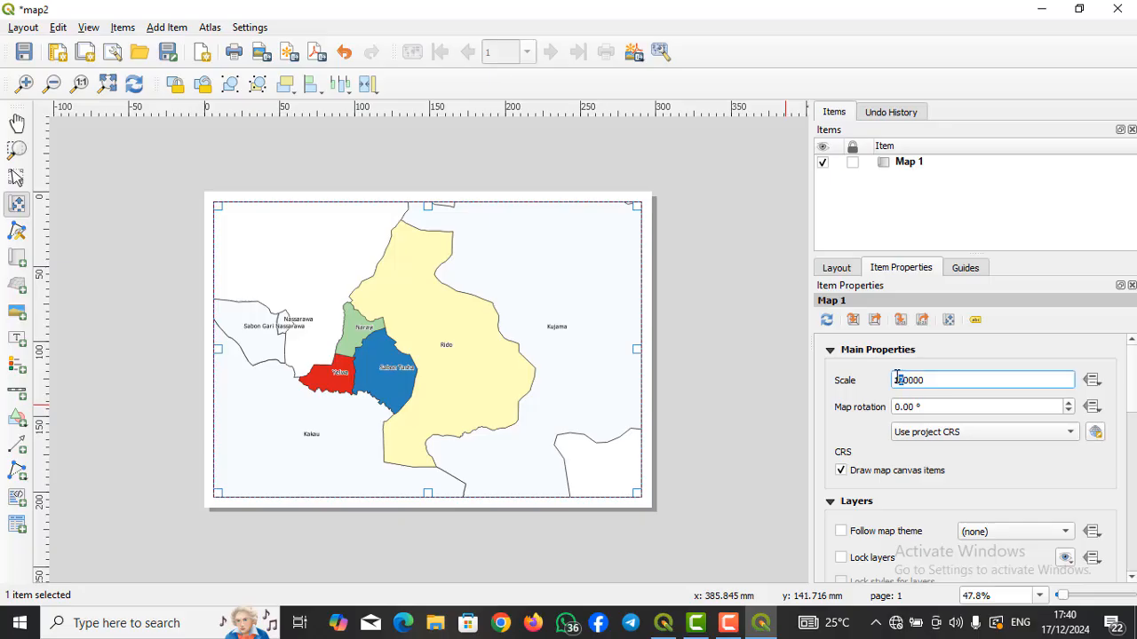
{"action": "left_click", "coordinate": [731, 400]}
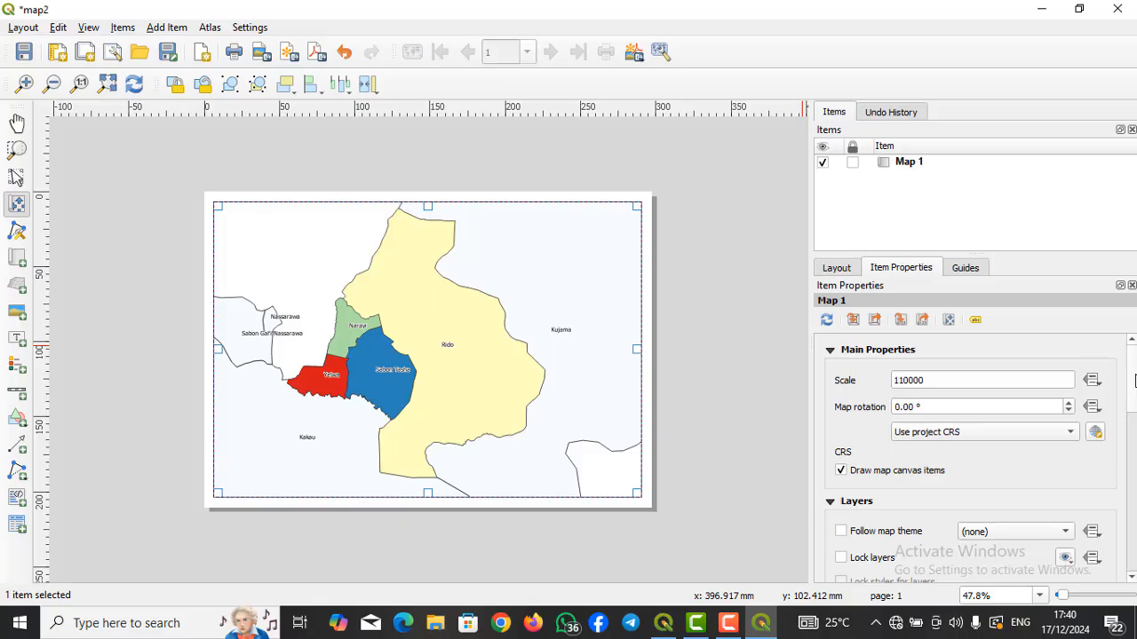
{"action": "scroll", "coordinate": [1128, 382], "scroll_direction": "down", "scroll_amount": 2}
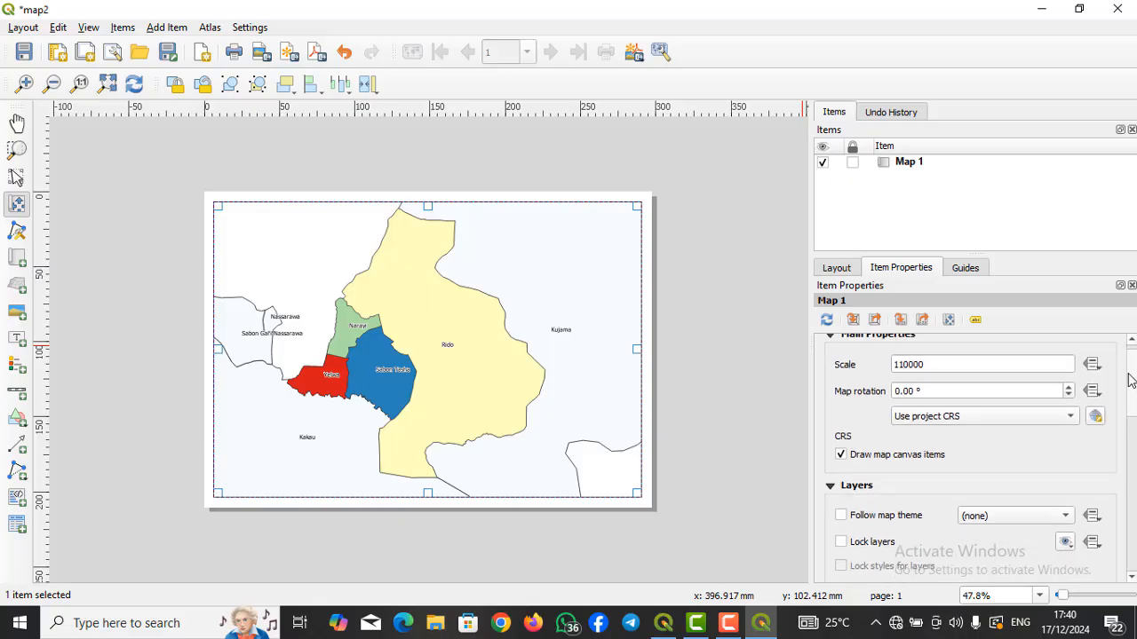
{"action": "scroll", "coordinate": [1128, 382], "scroll_direction": "up", "scroll_amount": 2}
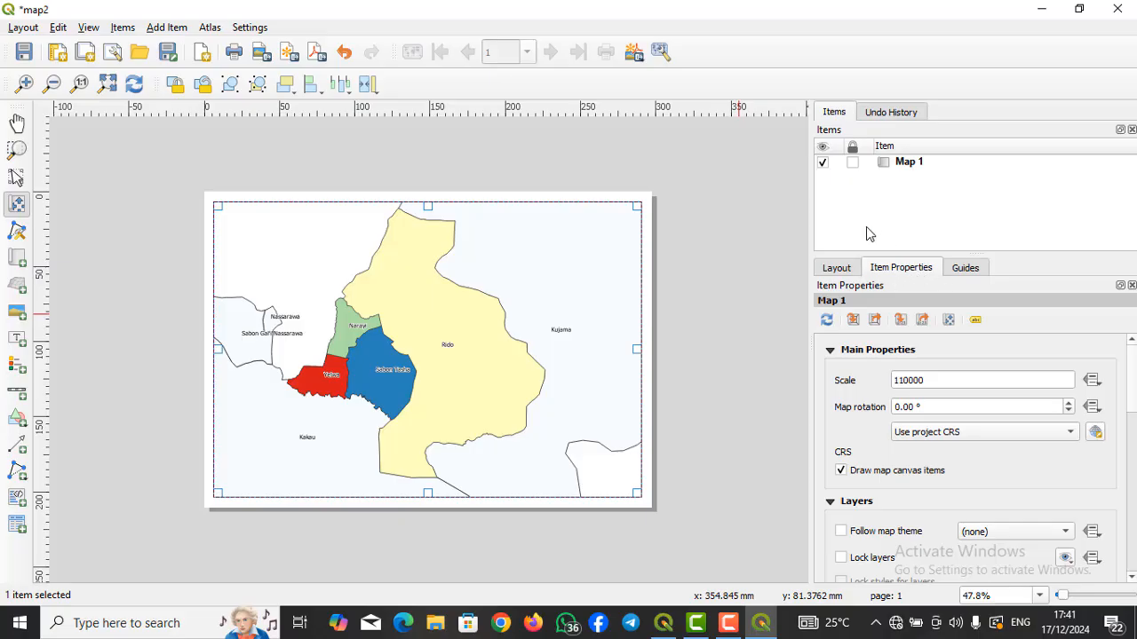
{"action": "right_click", "coordinate": [995, 94]}
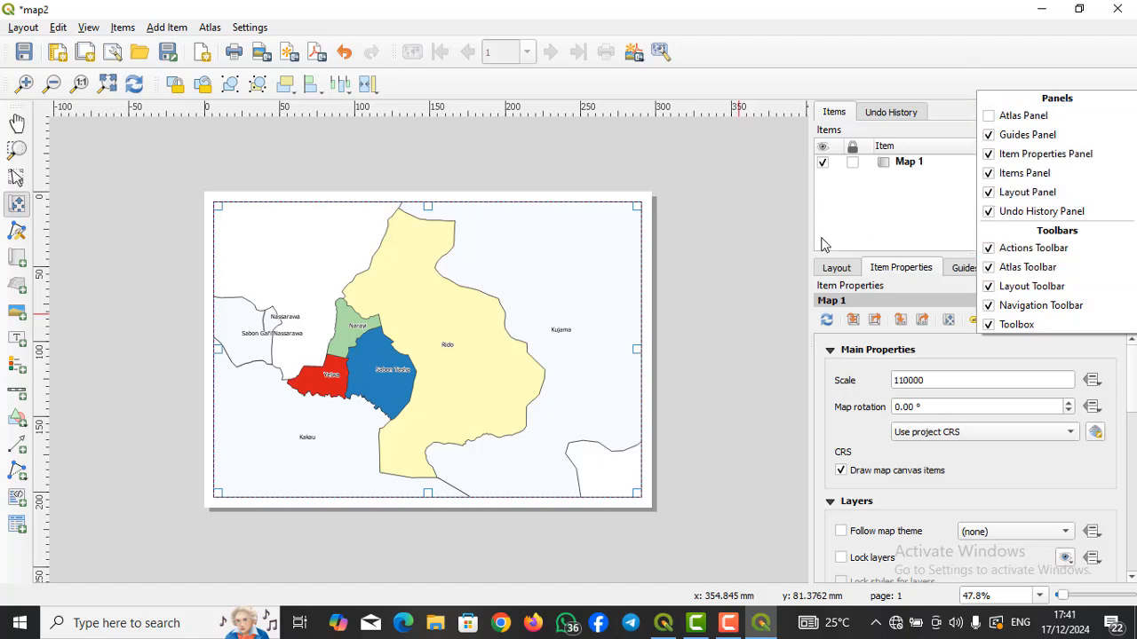
{"action": "left_click", "coordinate": [722, 284]}
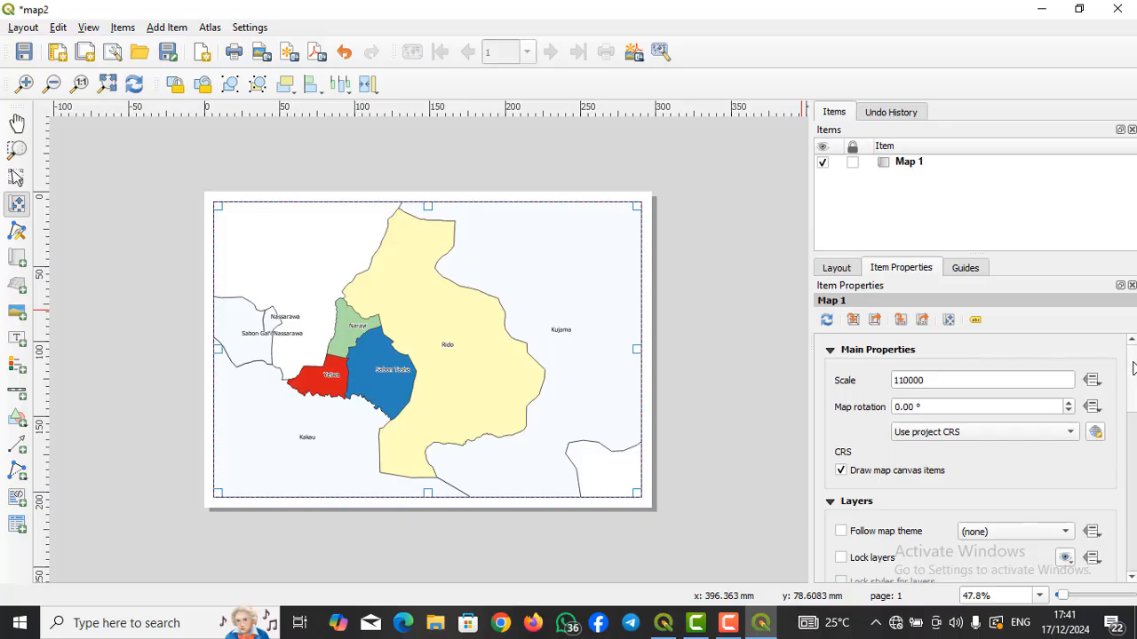
Try locking the map's layers together with their styles
{"action": "left_click_drag", "start_coordinate": [1132, 362], "coordinate": [1111, 406]}
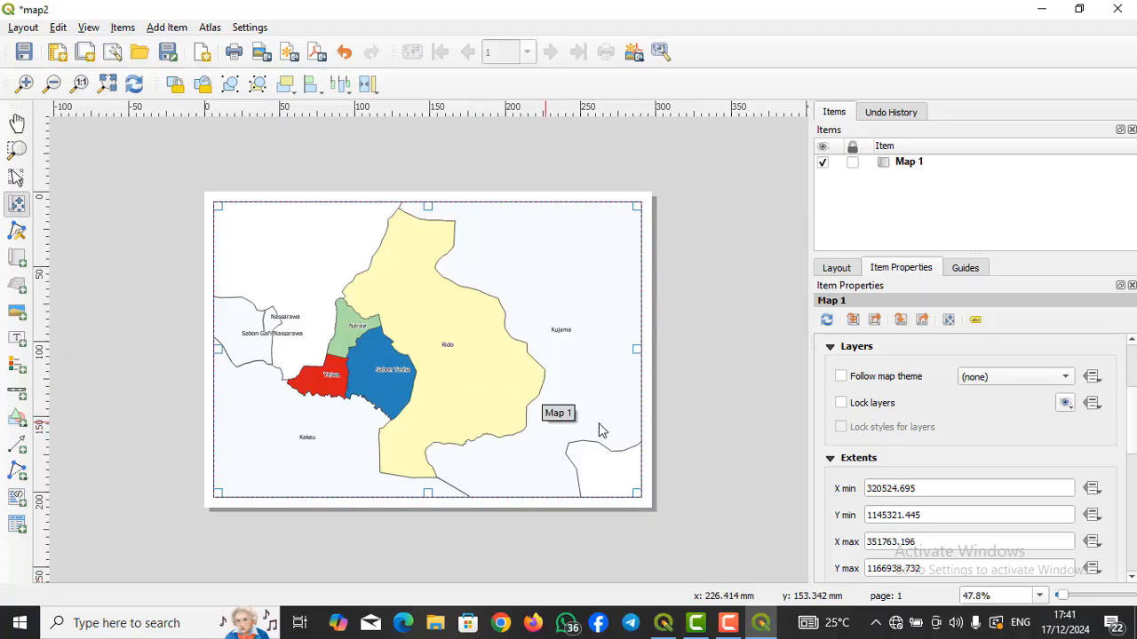
{"action": "left_click", "coordinate": [841, 405]}
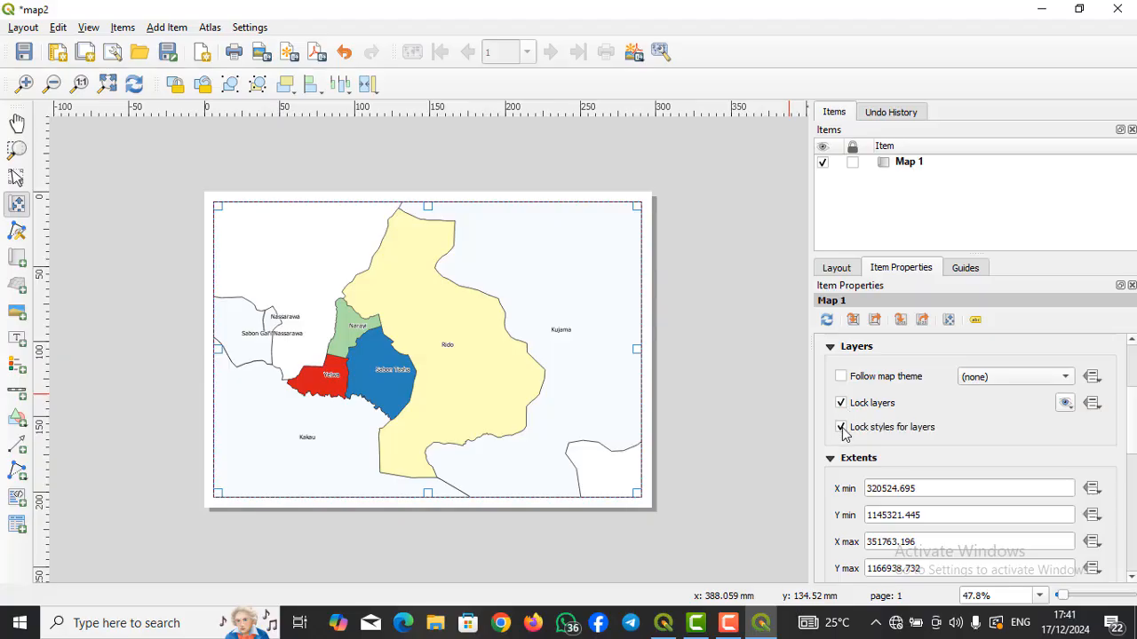
{"action": "left_click", "coordinate": [841, 403]}
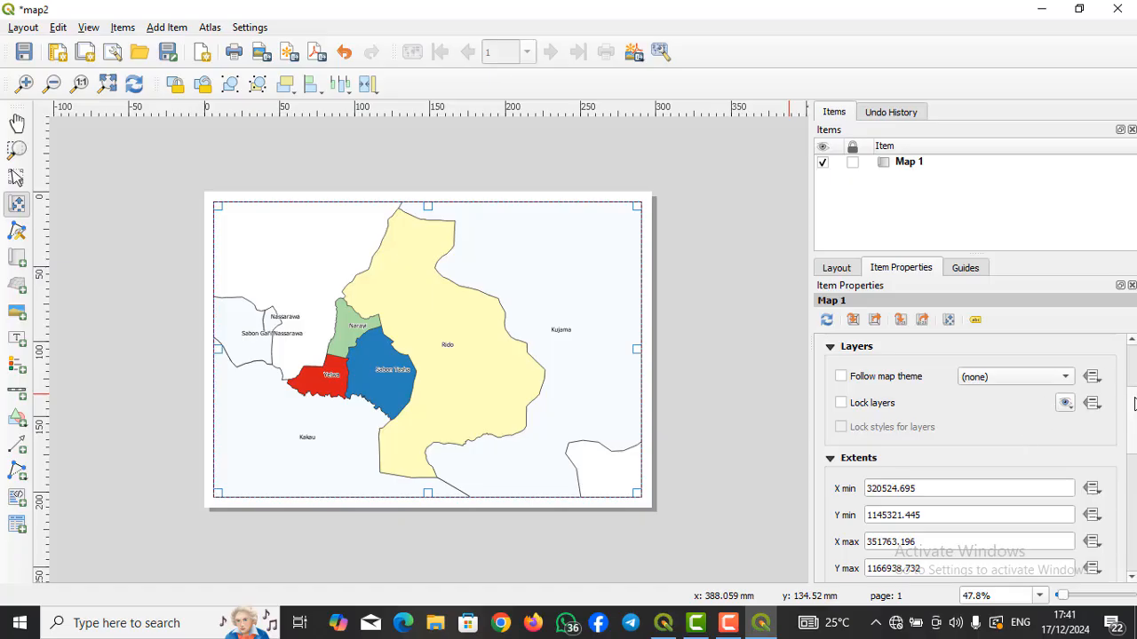
Enable a frame around the layout map
{"action": "left_click_drag", "start_coordinate": [1134, 404], "coordinate": [1134, 457]}
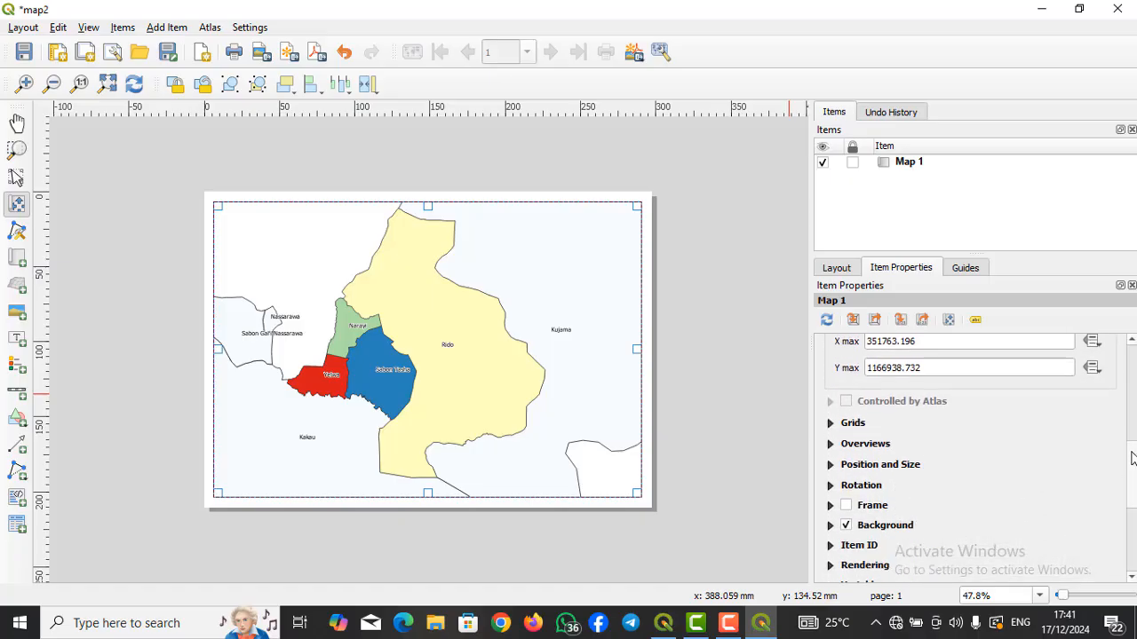
{"action": "left_click", "coordinate": [846, 506]}
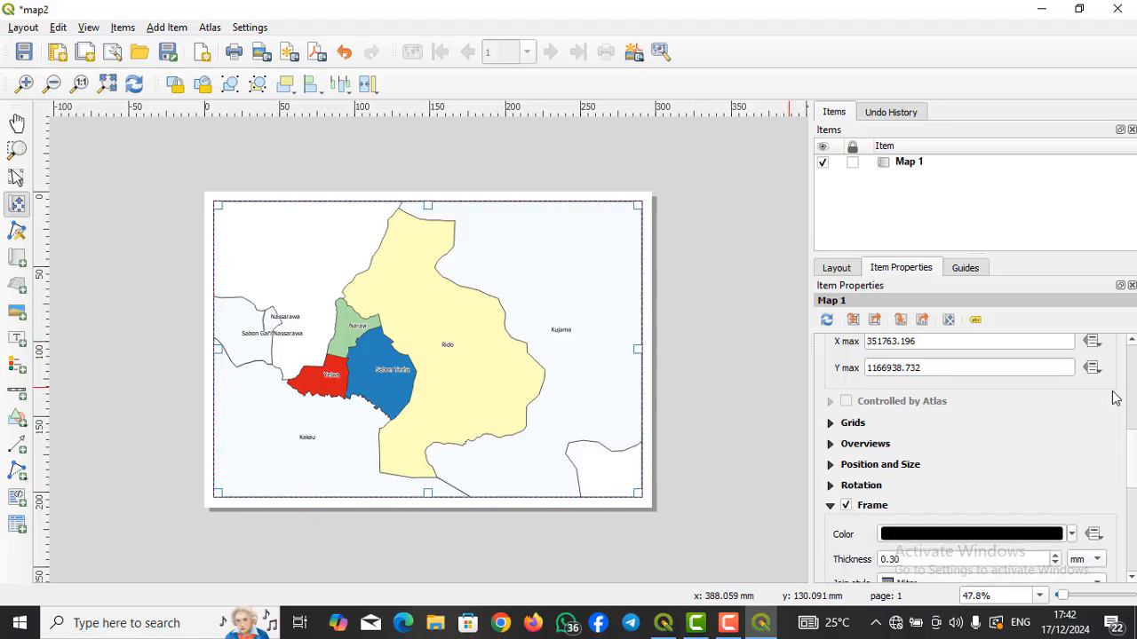
Add a new grid to the layout map and open that grid's settings for modification
{"action": "left_click_drag", "start_coordinate": [1133, 448], "coordinate": [1119, 423]}
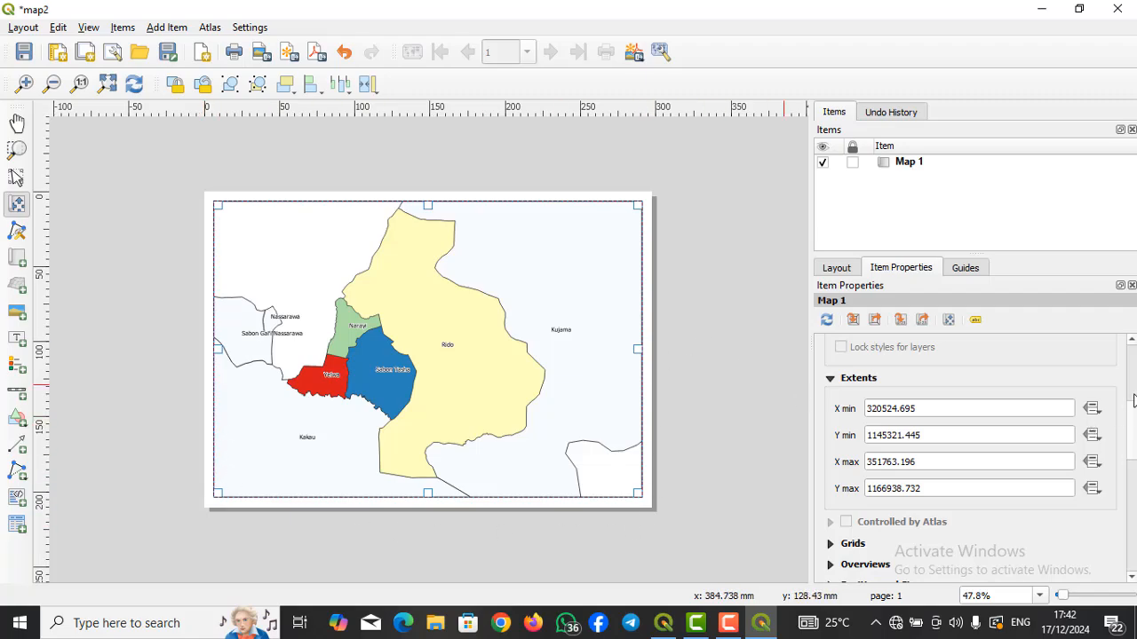
{"action": "scroll", "coordinate": [1133, 427], "scroll_direction": "up", "scroll_amount": 2}
{"action": "scroll", "coordinate": [1111, 444], "scroll_direction": "down", "scroll_amount": 5}
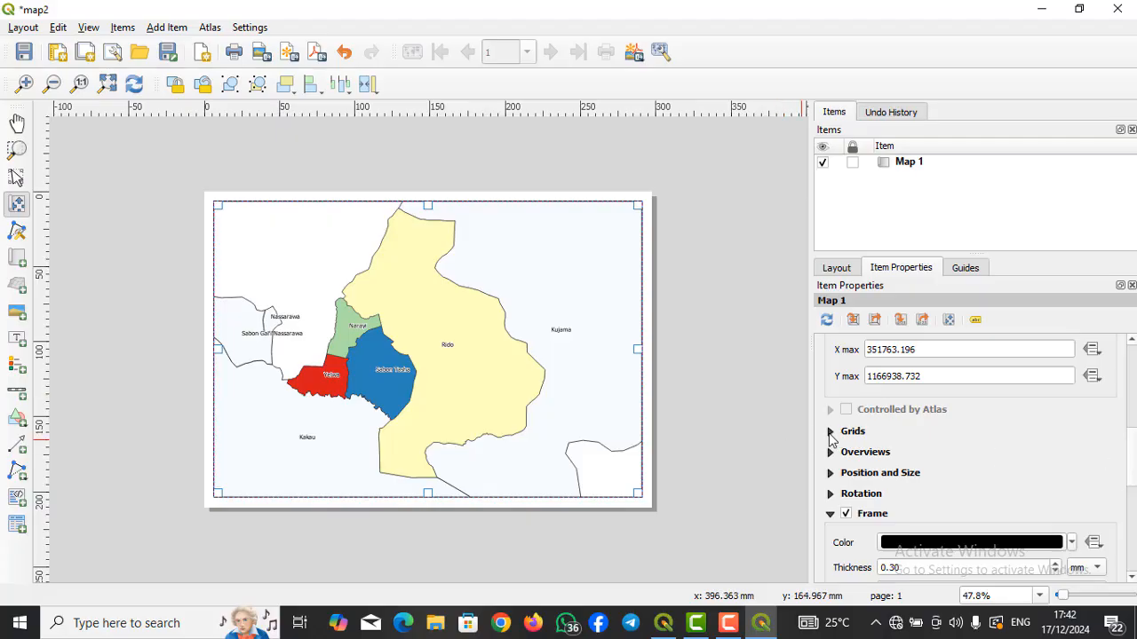
{"action": "left_click", "coordinate": [831, 432]}
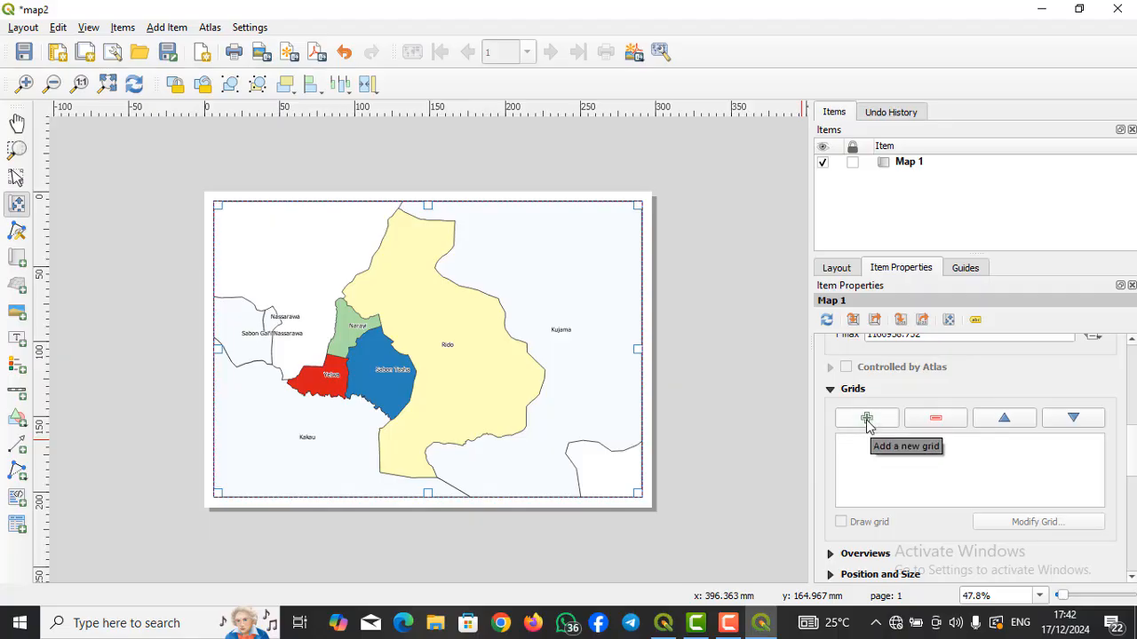
{"action": "left_click", "coordinate": [867, 421]}
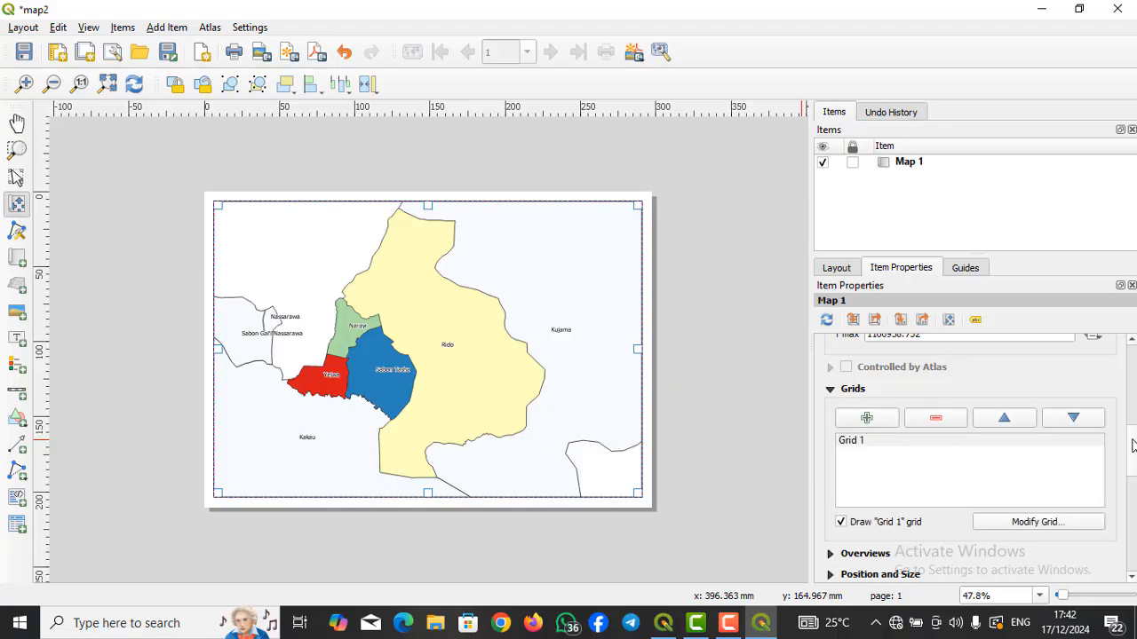
{"action": "scroll", "coordinate": [1133, 446], "scroll_direction": "down", "scroll_amount": 3}
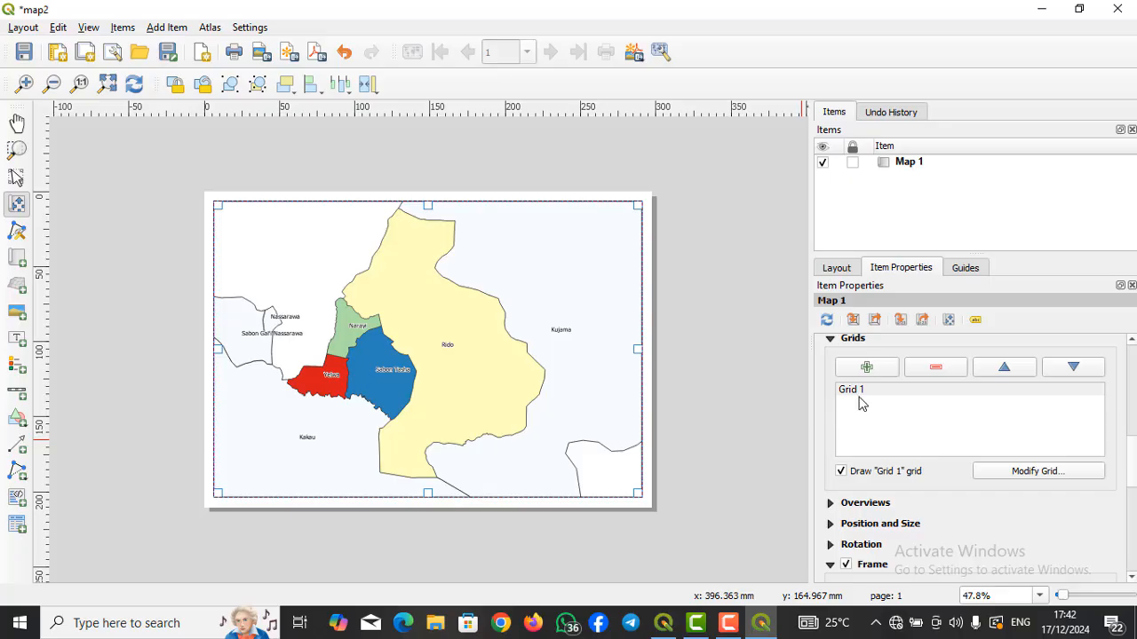
{"action": "left_click", "coordinate": [852, 390]}
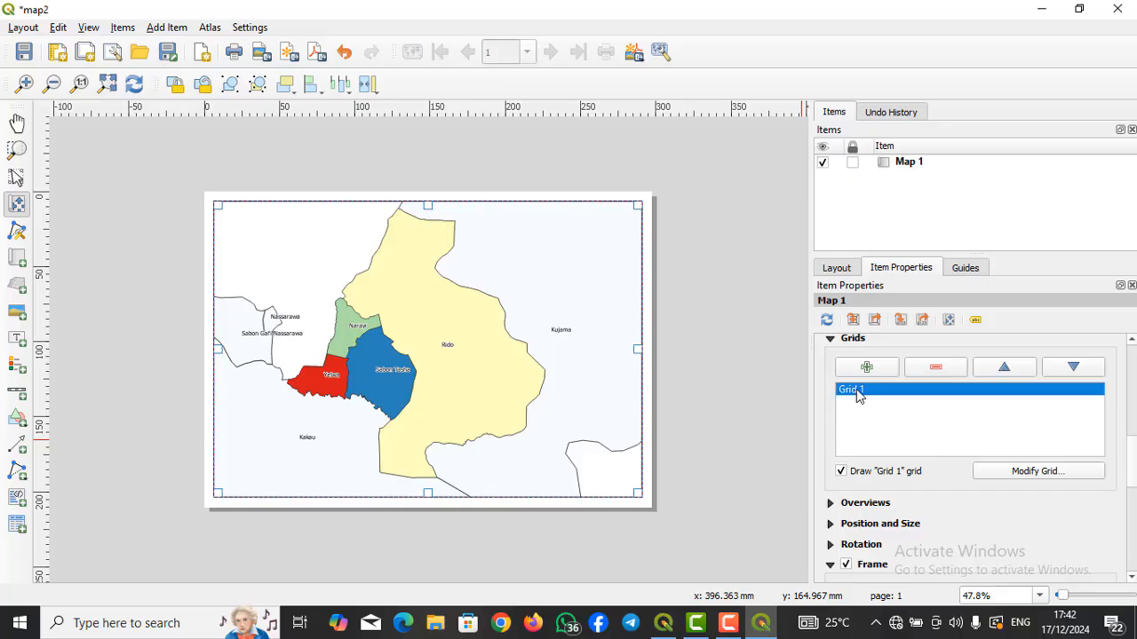
{"action": "left_click", "coordinate": [1033, 477]}
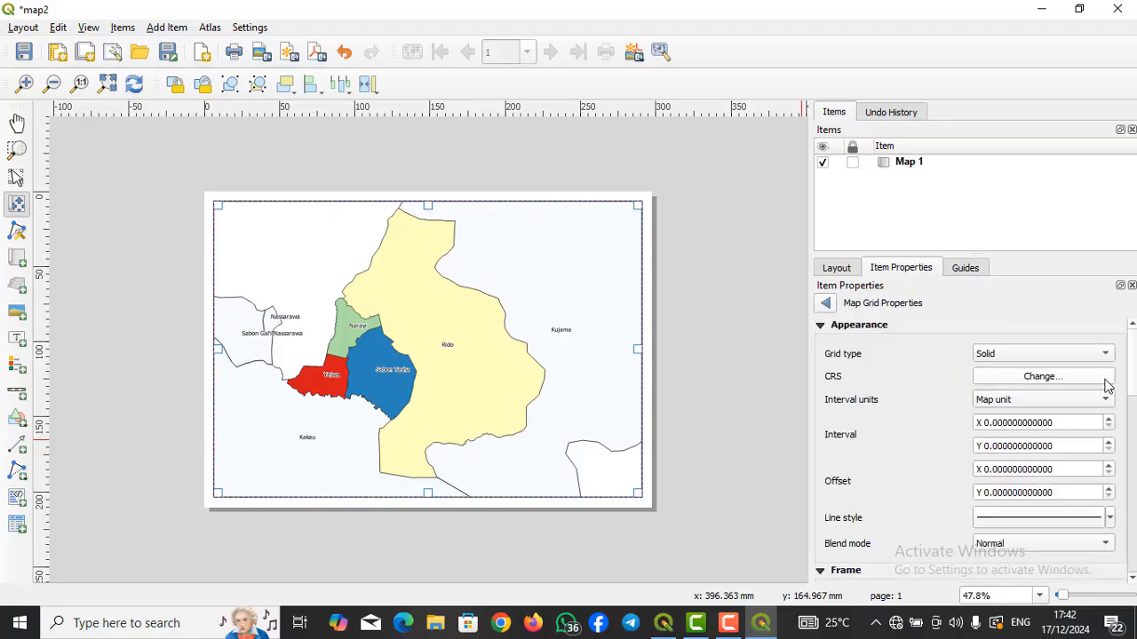
Try a grid interval of 1000 map units in both X and Y
{"action": "scroll", "coordinate": [1133, 373], "scroll_direction": "down", "scroll_amount": 2}
{"action": "left_click_drag", "start_coordinate": [1135, 373], "coordinate": [1135, 376]}
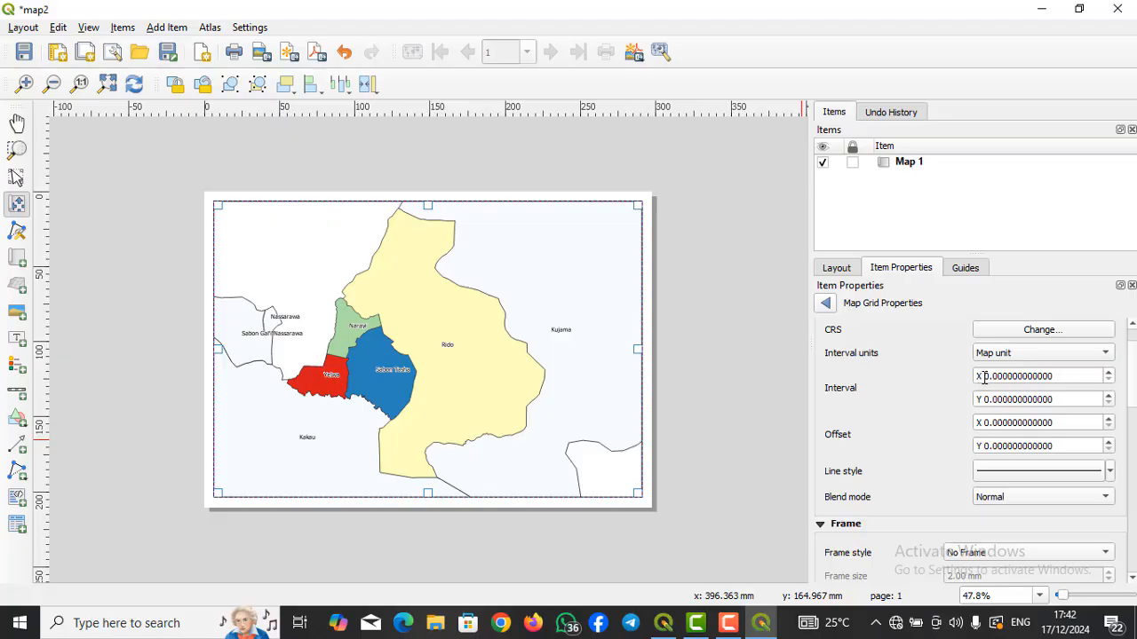
{"action": "left_click", "coordinate": [984, 376]}
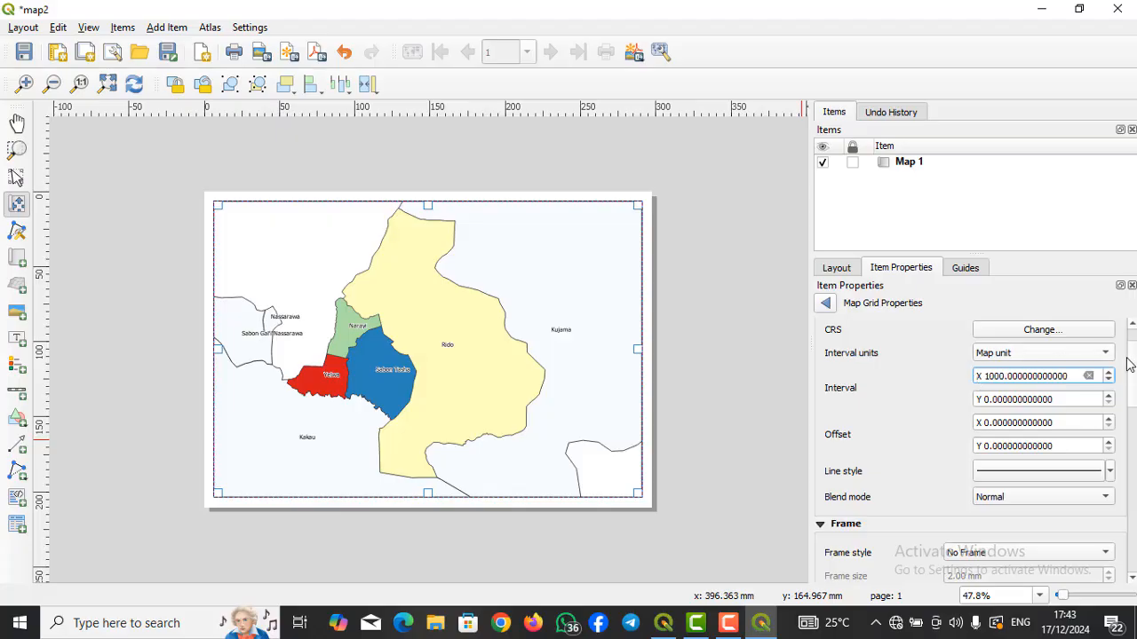
{"action": "left_click", "coordinate": [995, 399]}
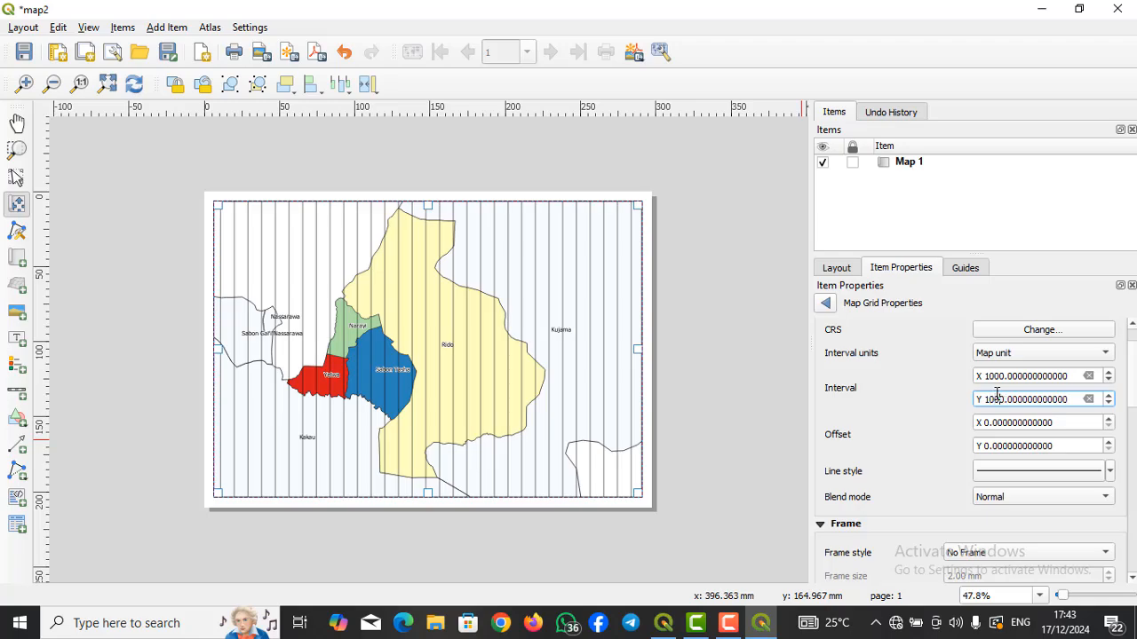
Set the grid's X and Y intervals to 10000 map units each
{"action": "left_click_drag", "start_coordinate": [1132, 394], "coordinate": [1133, 408]}
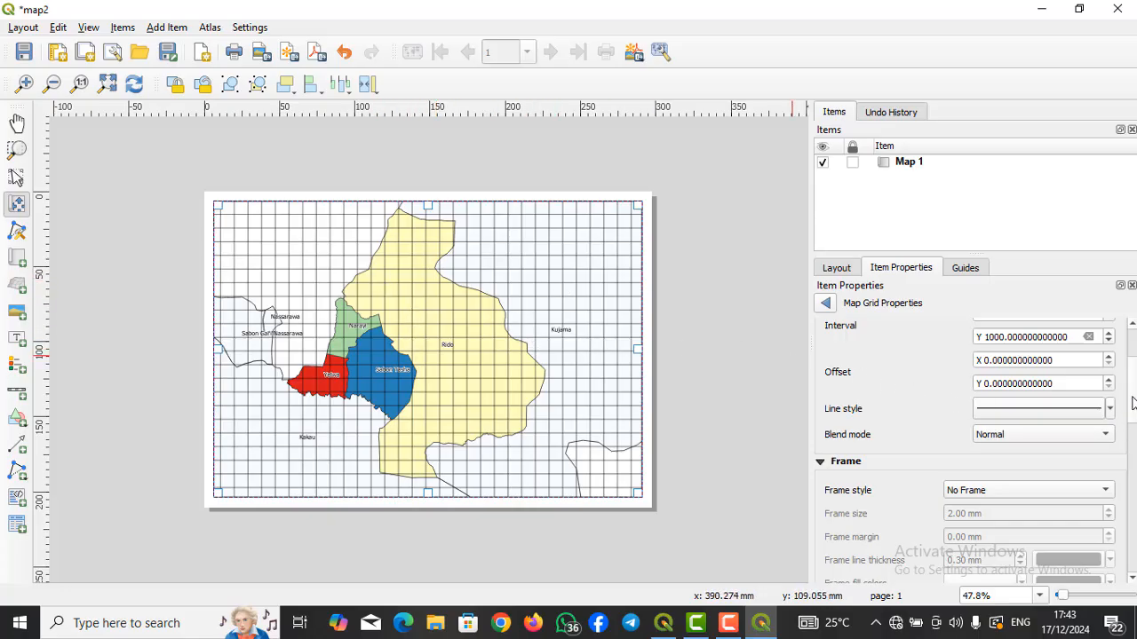
{"action": "left_click_drag", "start_coordinate": [1132, 402], "coordinate": [1126, 373]}
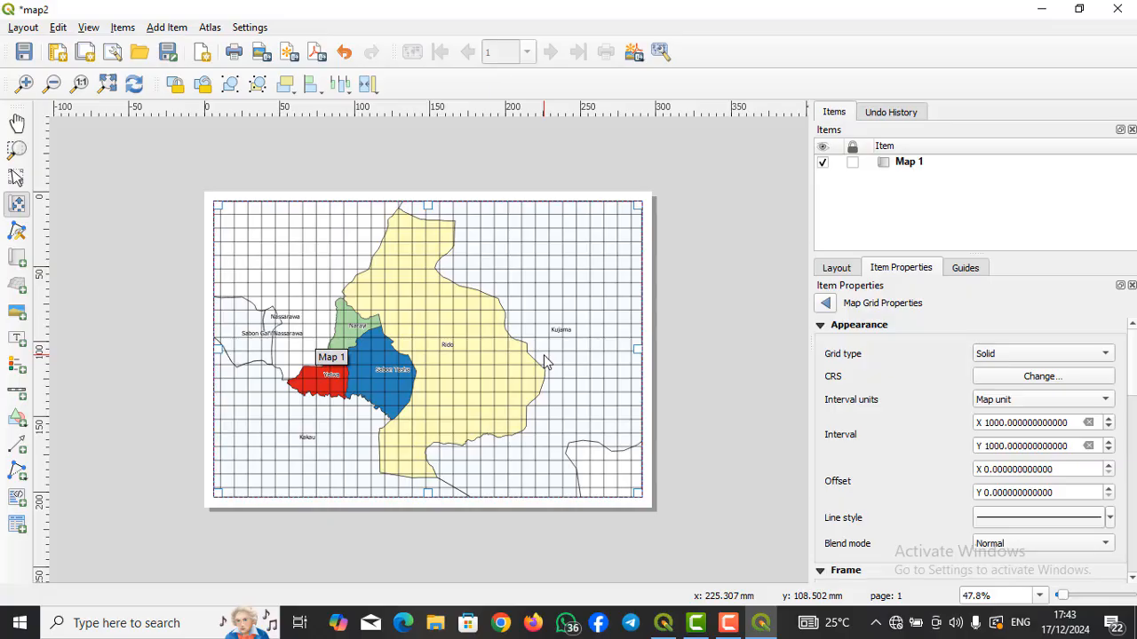
{"action": "left_click", "coordinate": [995, 421]}
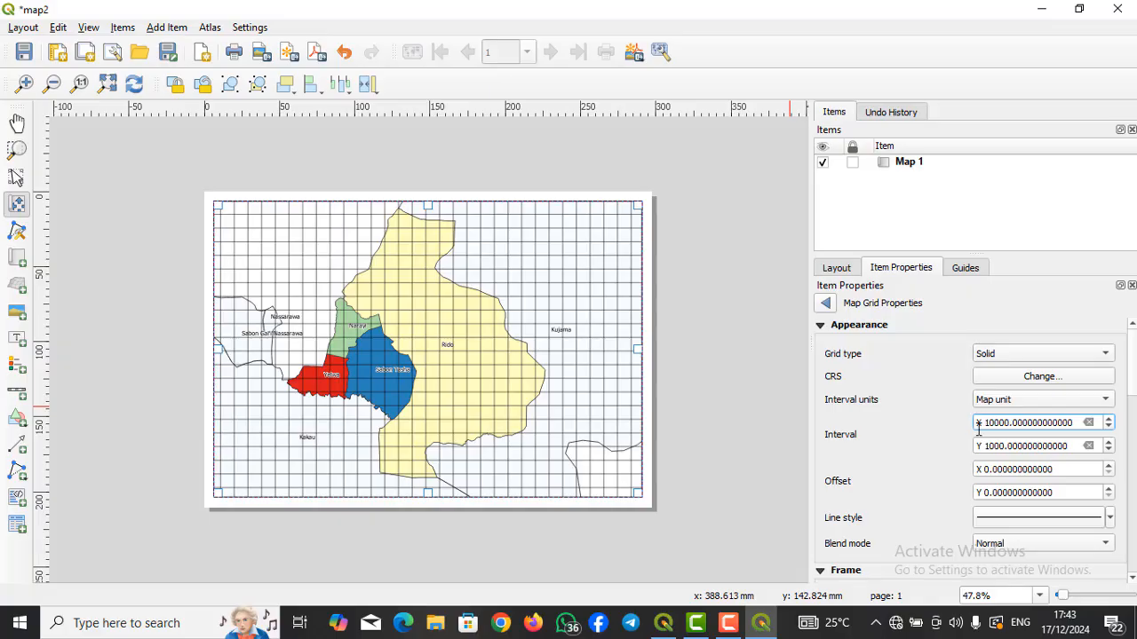
{"action": "left_click", "coordinate": [988, 446]}
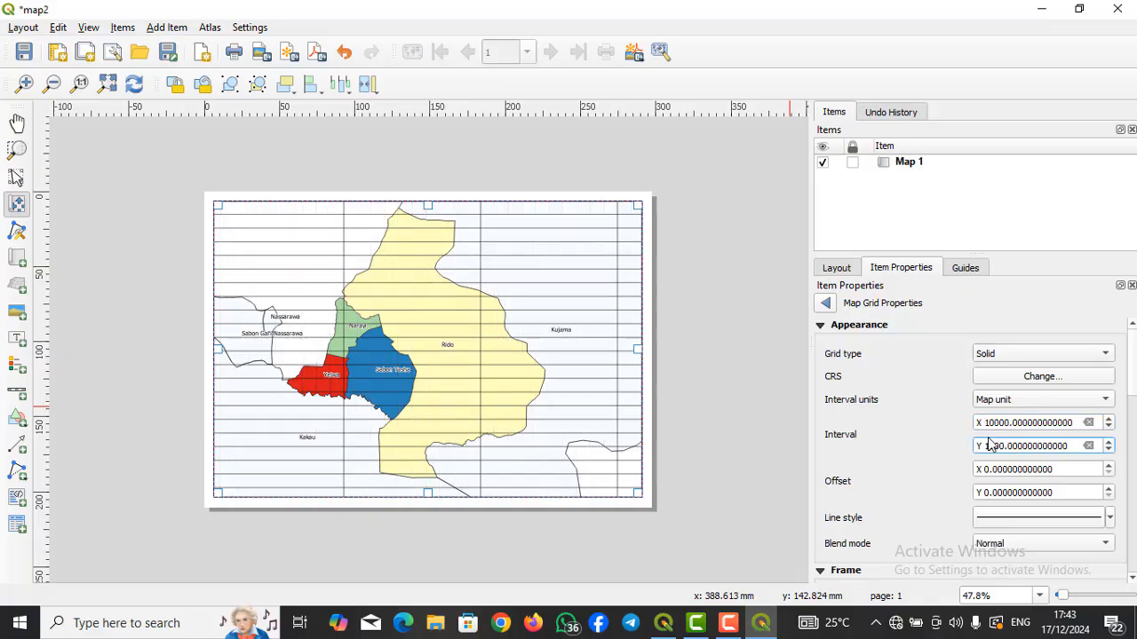
{"action": "type", "text": "00"}
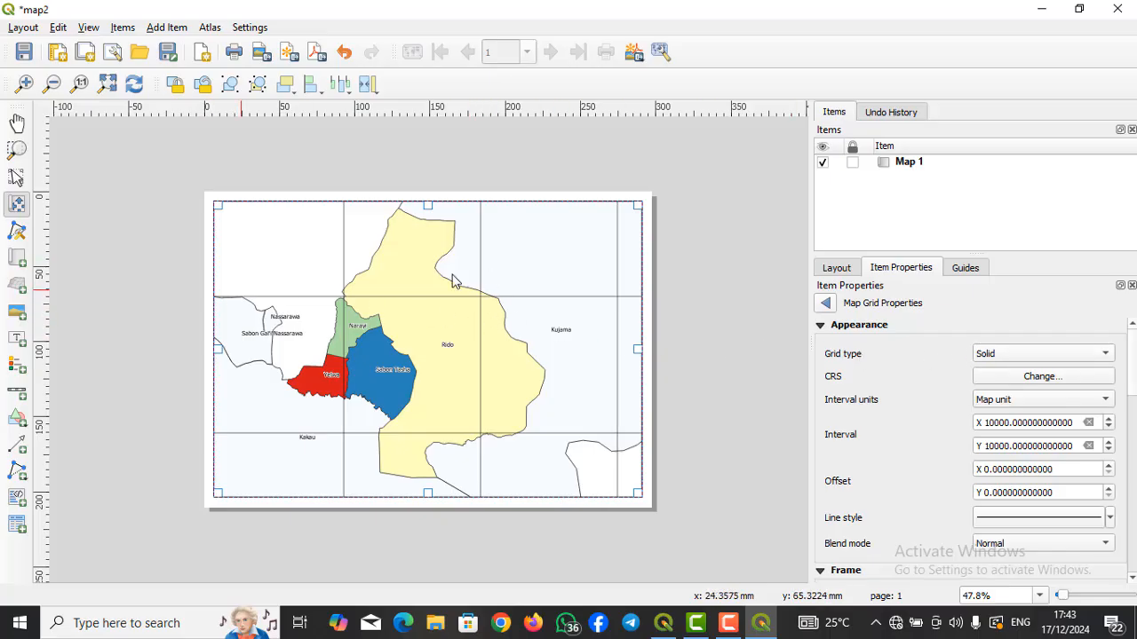
Change the grid type to Cross and reduce the cross width to 1.00 mm
{"action": "left_click", "coordinate": [1062, 357]}
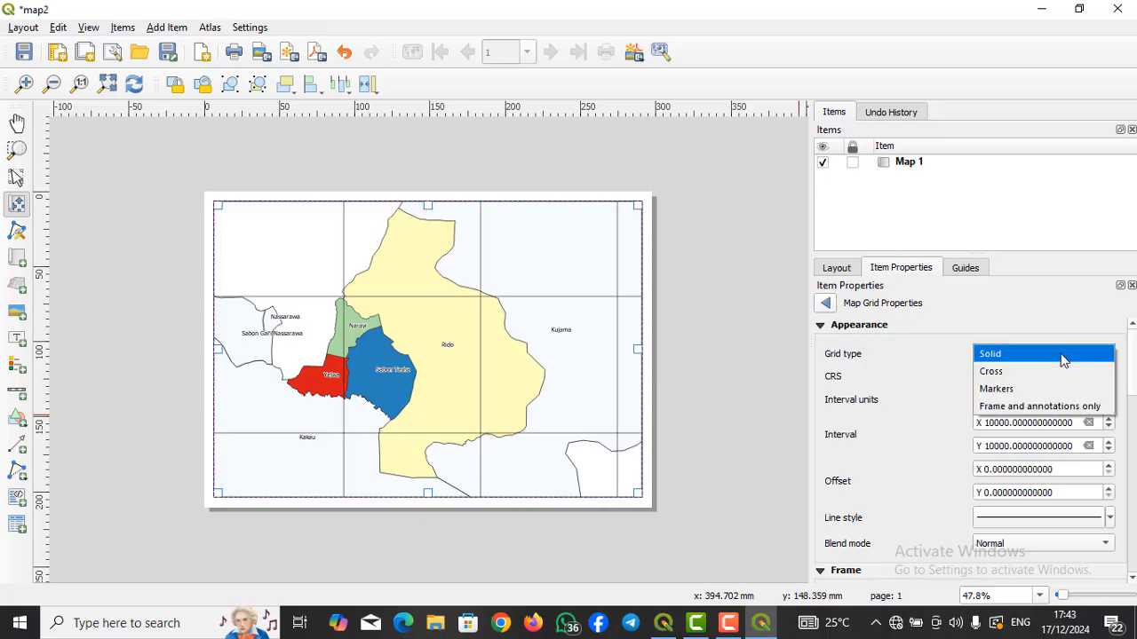
{"action": "left_click", "coordinate": [1015, 373]}
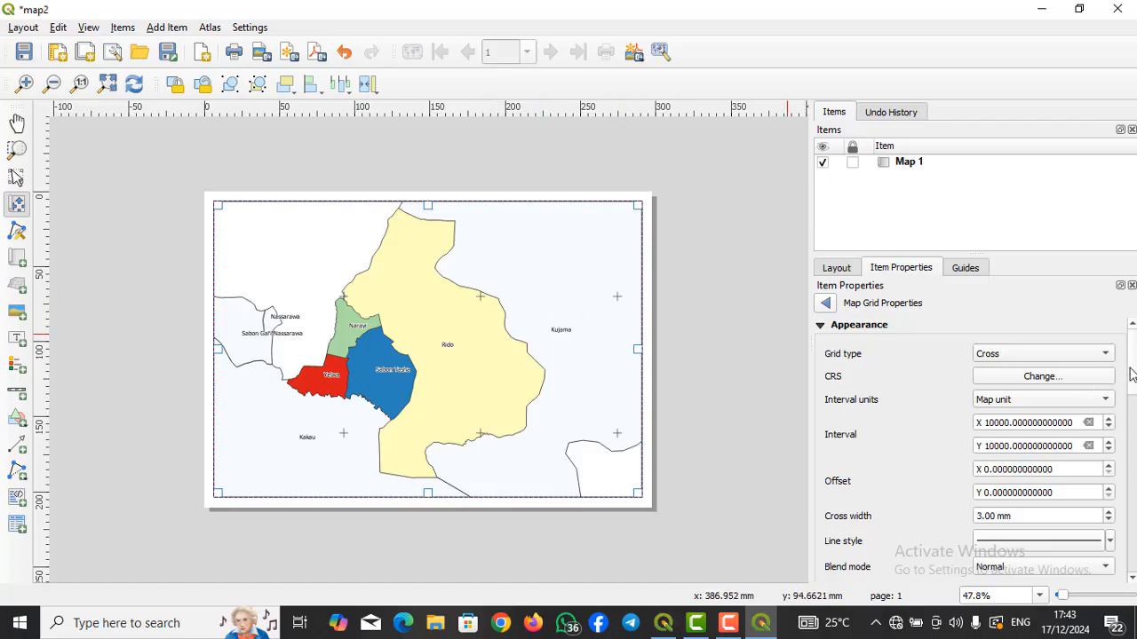
{"action": "scroll", "coordinate": [1134, 399], "scroll_direction": "down", "scroll_amount": 3}
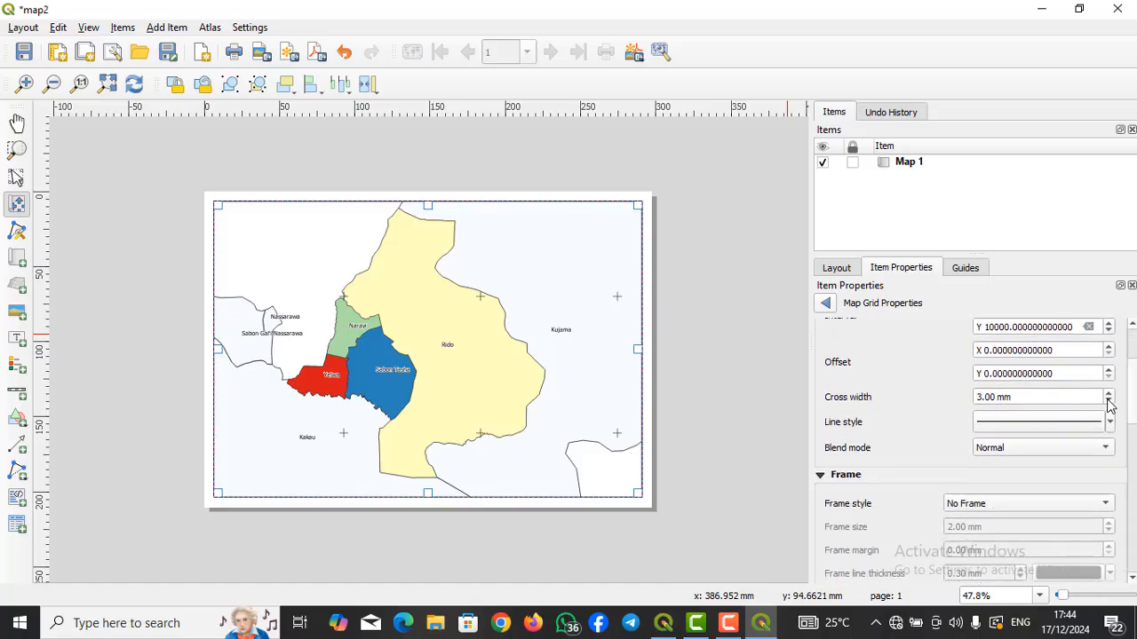
{"action": "left_click", "coordinate": [1108, 401]}
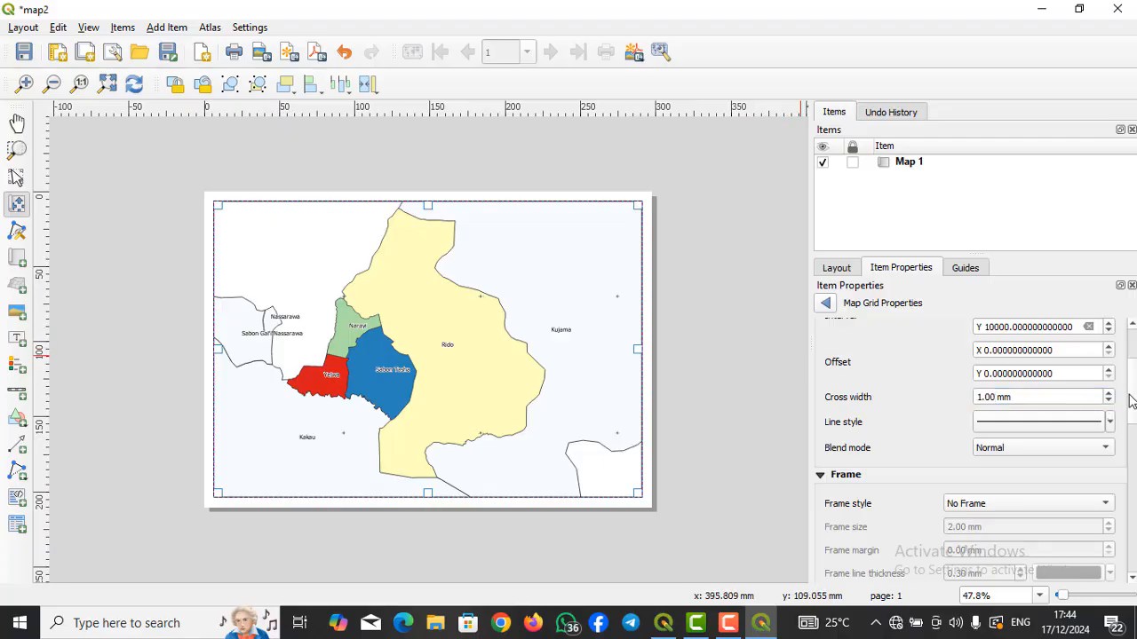
Give the map grid a frame with the Exterior Ticks style
{"action": "left_click_drag", "start_coordinate": [1133, 390], "coordinate": [1134, 413]}
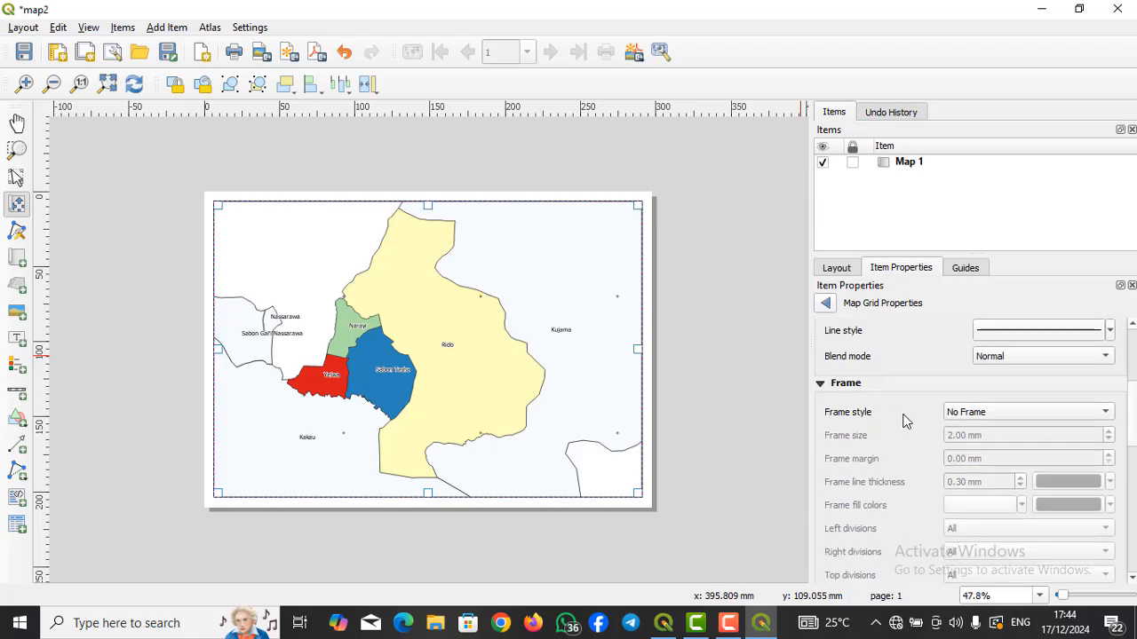
{"action": "left_click", "coordinate": [1024, 417]}
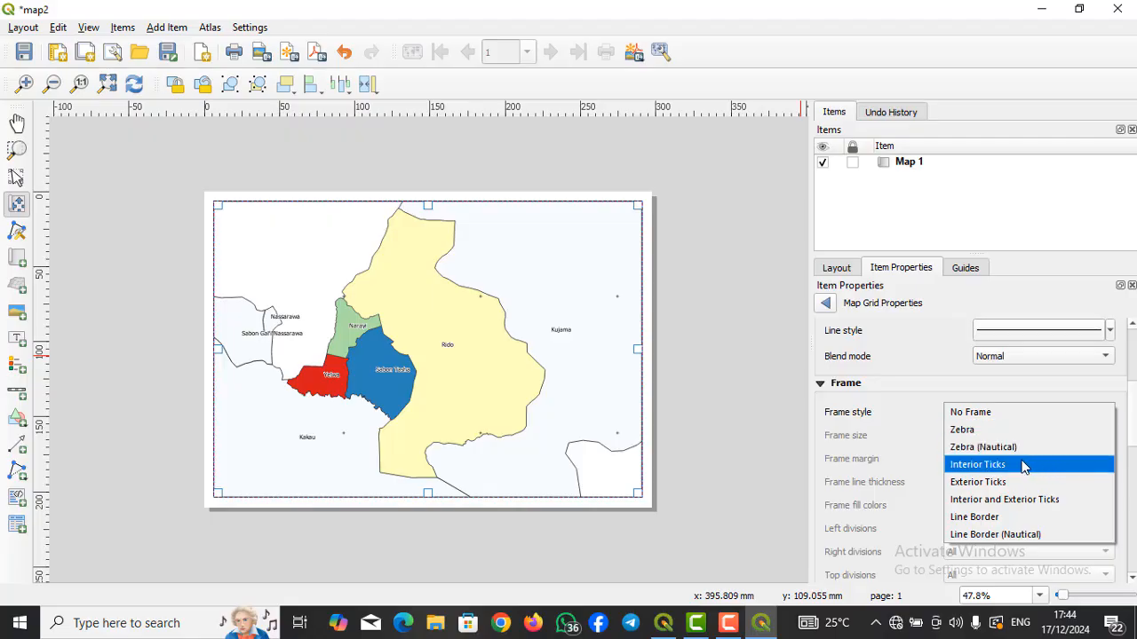
{"action": "left_click", "coordinate": [999, 488]}
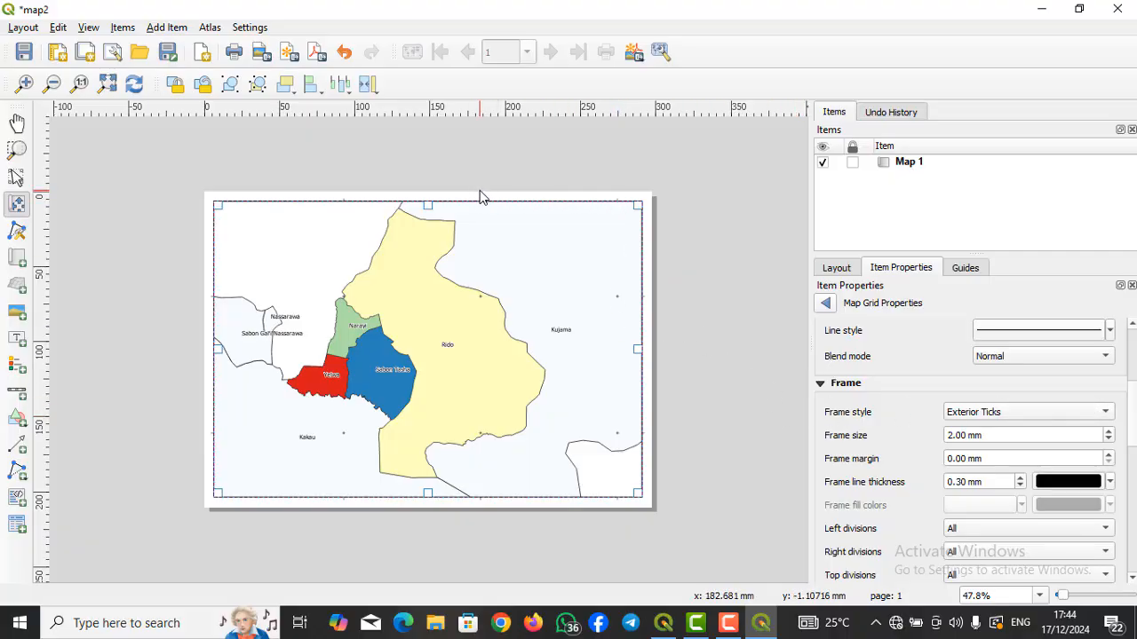
Try the Interior Ticks frame style on the map grid, compare it up close, and restore Exterior Ticks
{"action": "left_click", "coordinate": [16, 177]}
{"action": "scroll", "coordinate": [493, 180], "scroll_direction": "up", "scroll_amount": 2}
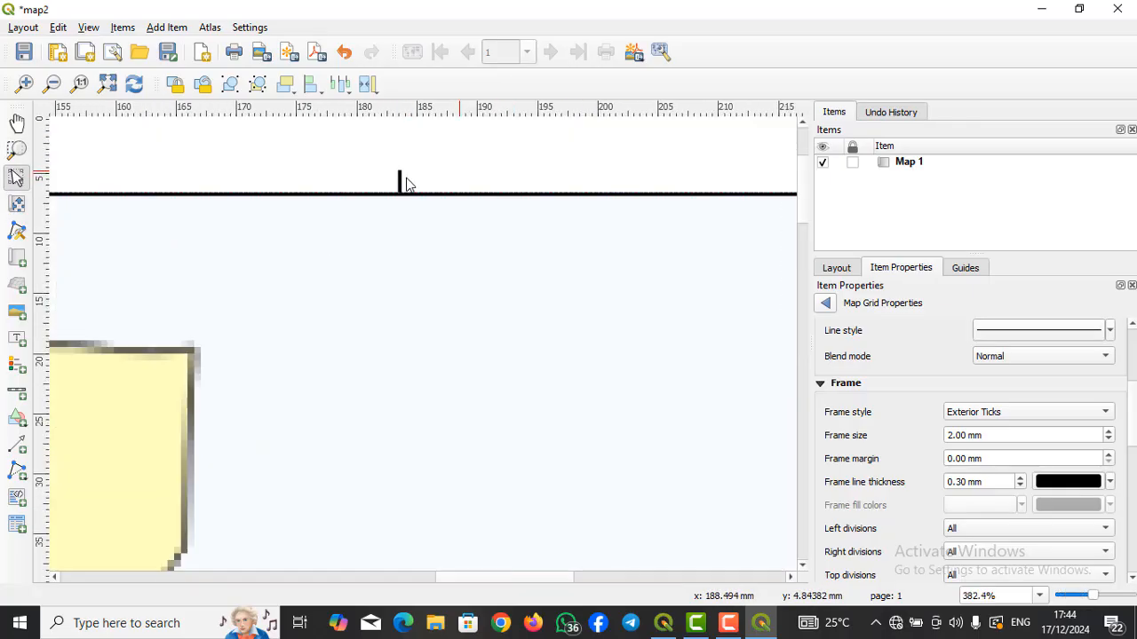
{"action": "scroll", "coordinate": [458, 178], "scroll_direction": "up", "scroll_amount": 1}
{"action": "key", "text": "ctrl+0"}
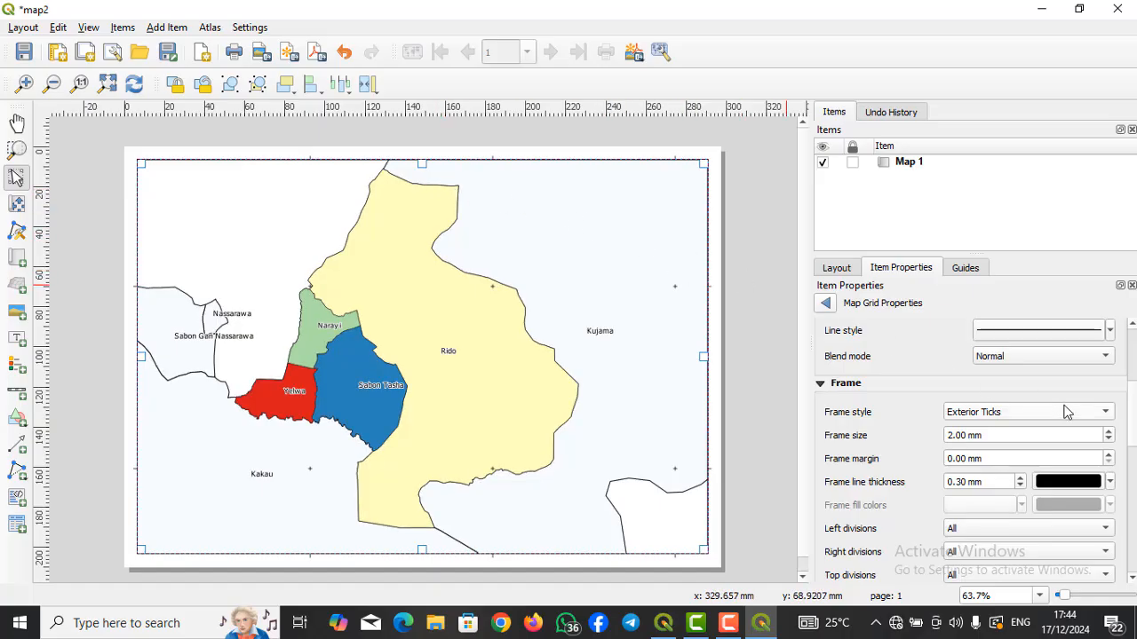
{"action": "left_click", "coordinate": [1027, 411]}
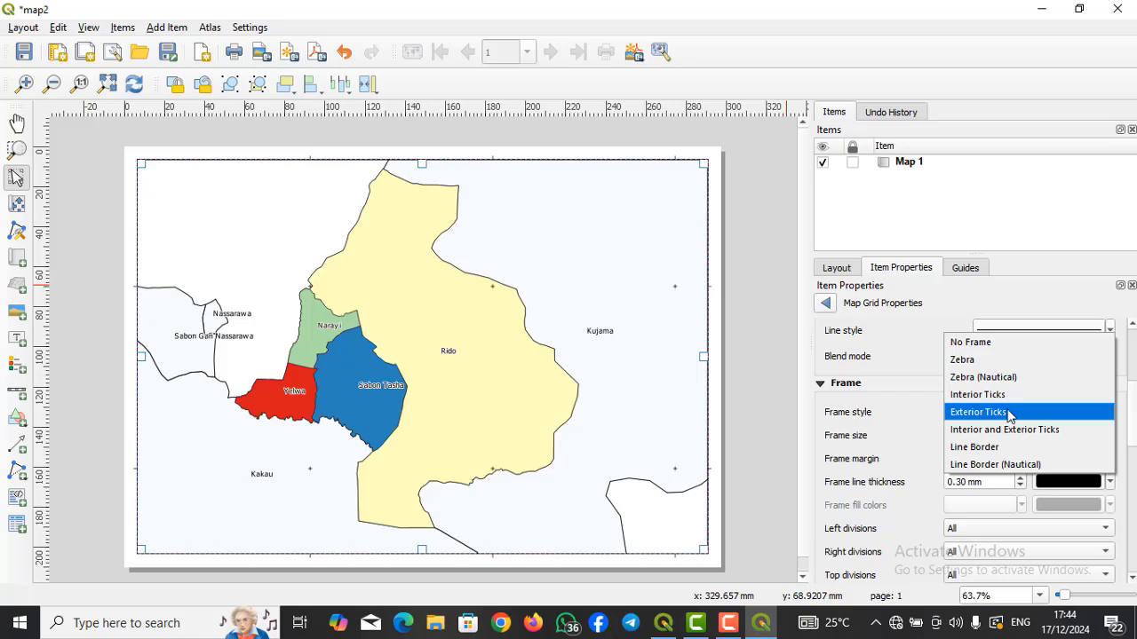
{"action": "left_click", "coordinate": [988, 402]}
{"action": "scroll", "coordinate": [677, 153], "scroll_direction": "up", "scroll_amount": 2}
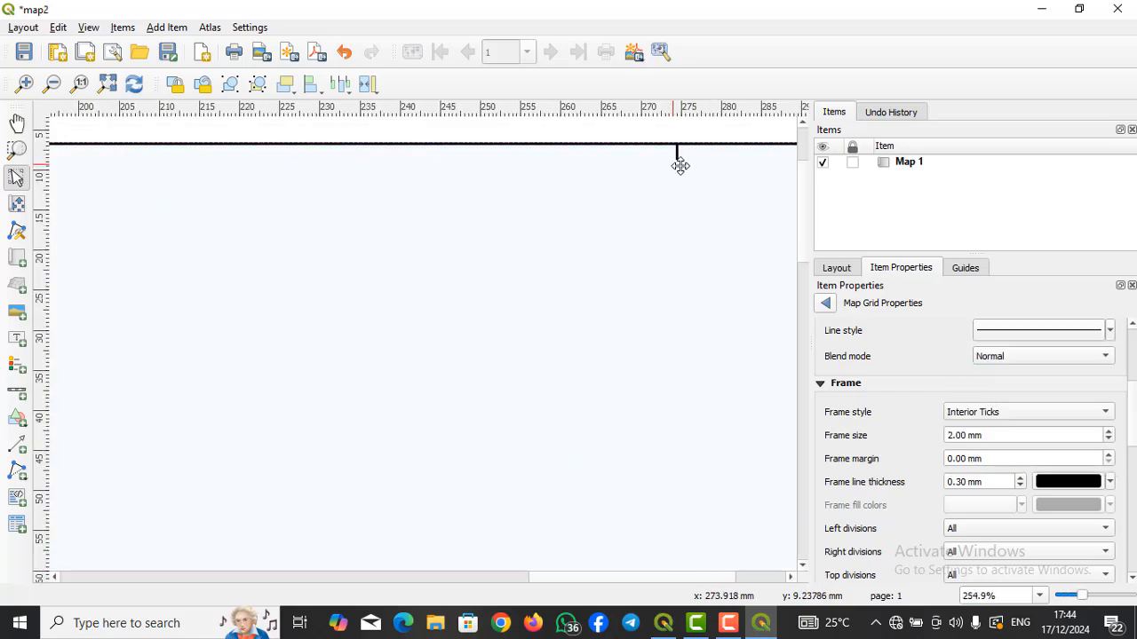
{"action": "scroll", "coordinate": [697, 240], "scroll_direction": "down", "scroll_amount": 1}
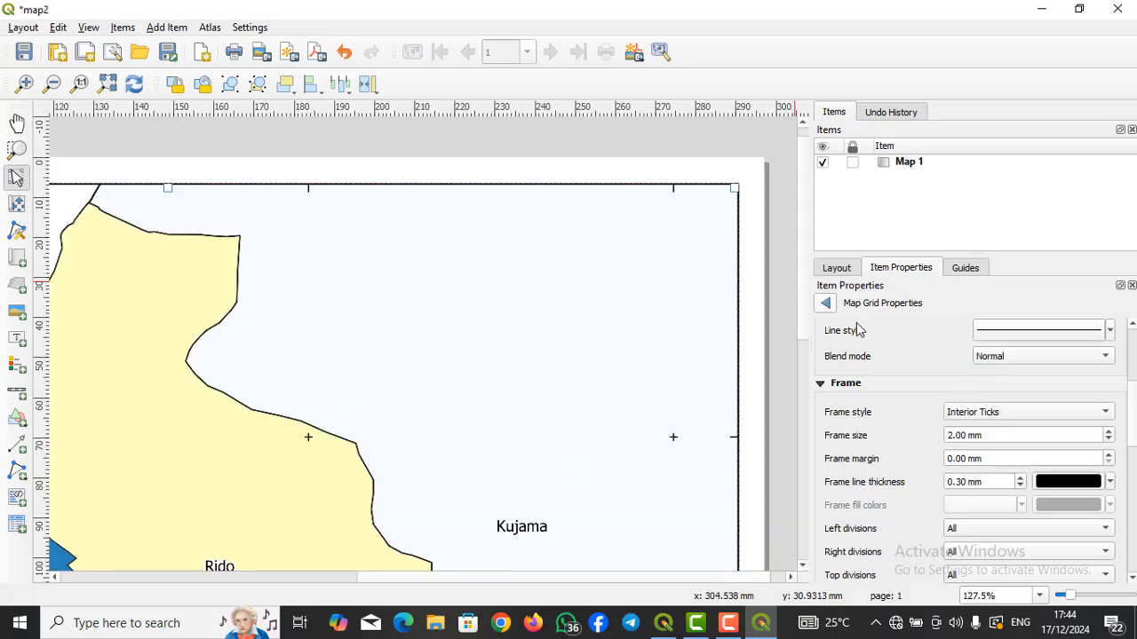
{"action": "left_click", "coordinate": [1031, 416]}
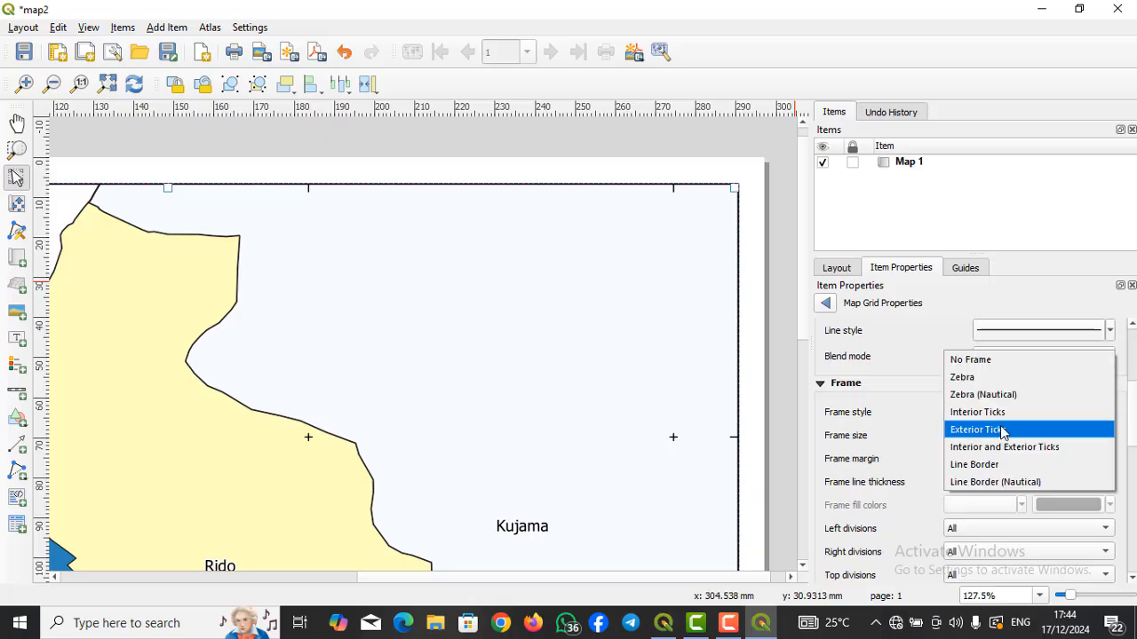
{"action": "left_click", "coordinate": [994, 429]}
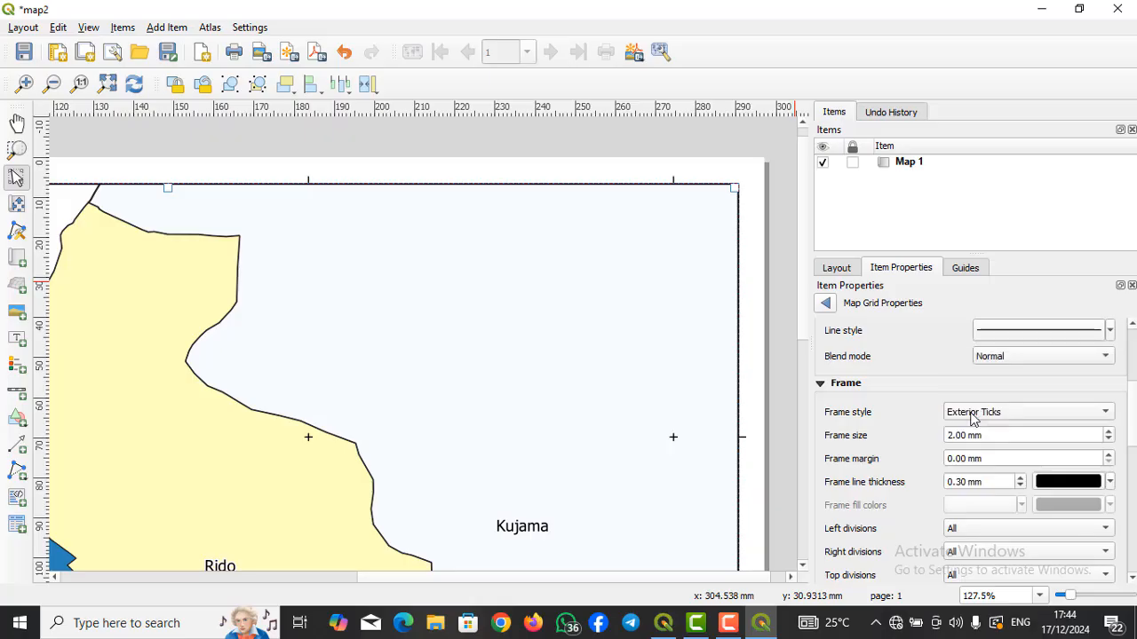
{"action": "left_click", "coordinate": [769, 286]}
{"action": "scroll", "coordinate": [619, 222], "scroll_direction": "down", "scroll_amount": 2}
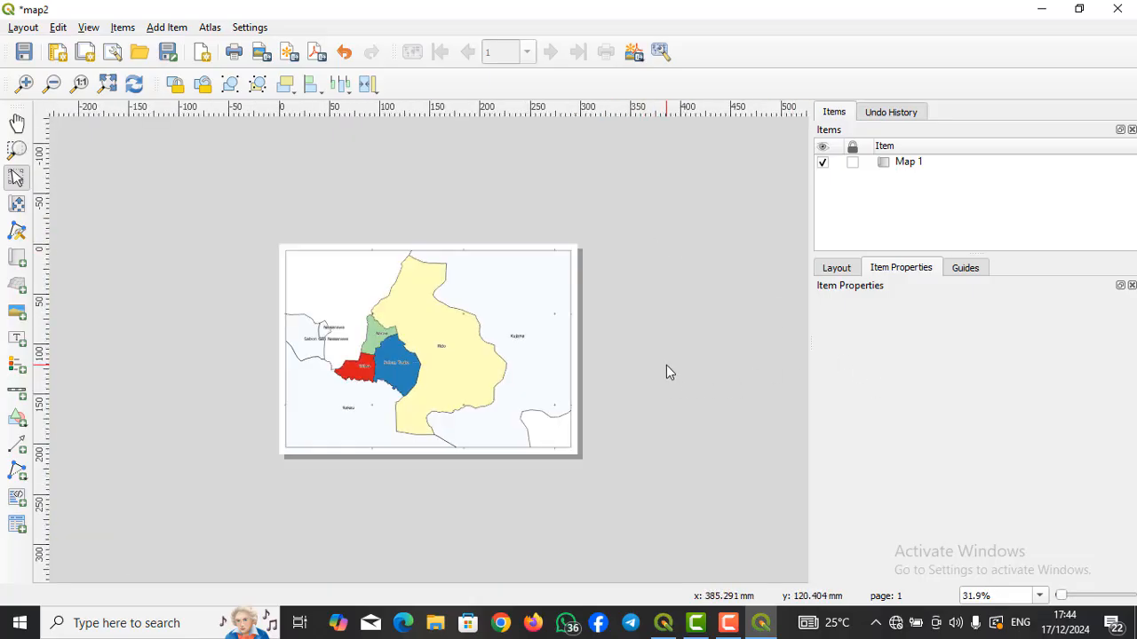
{"action": "scroll", "coordinate": [578, 362], "scroll_direction": "up", "scroll_amount": 1}
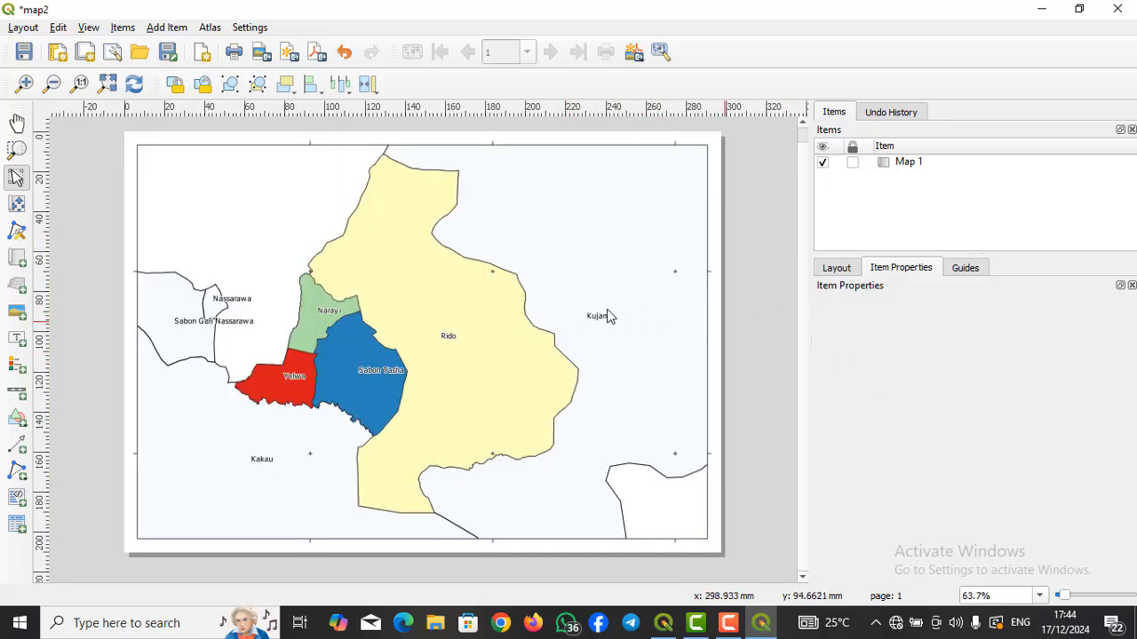
Open the properties of Grid 1 on the map and enable Draw Coordinates
{"action": "left_click", "coordinate": [505, 240]}
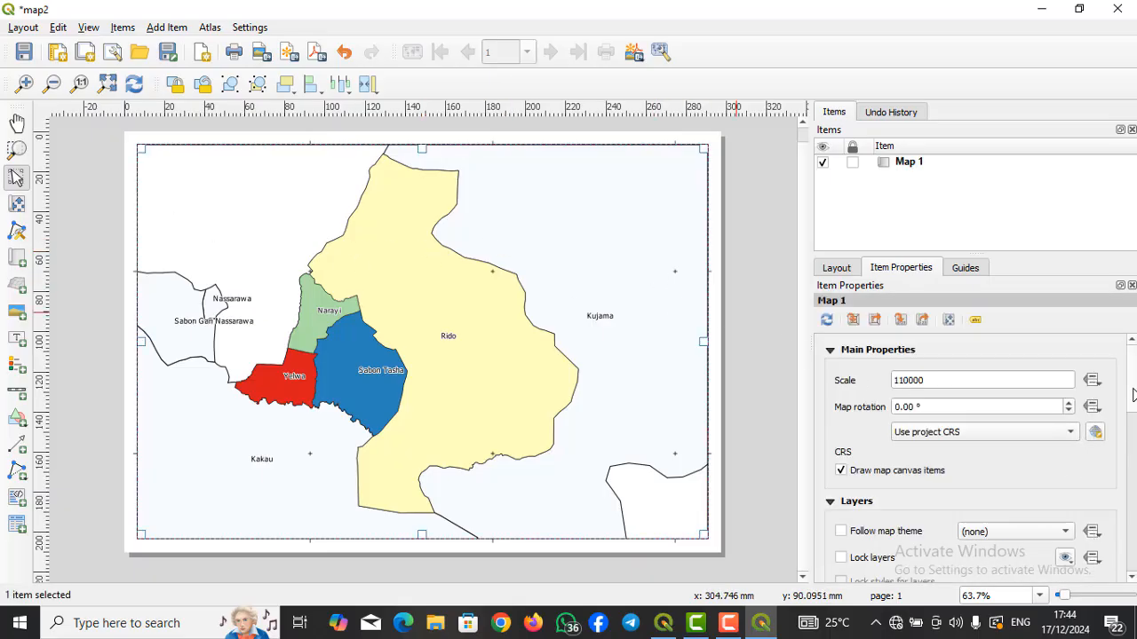
{"action": "left_click_drag", "start_coordinate": [1133, 394], "coordinate": [1119, 497]}
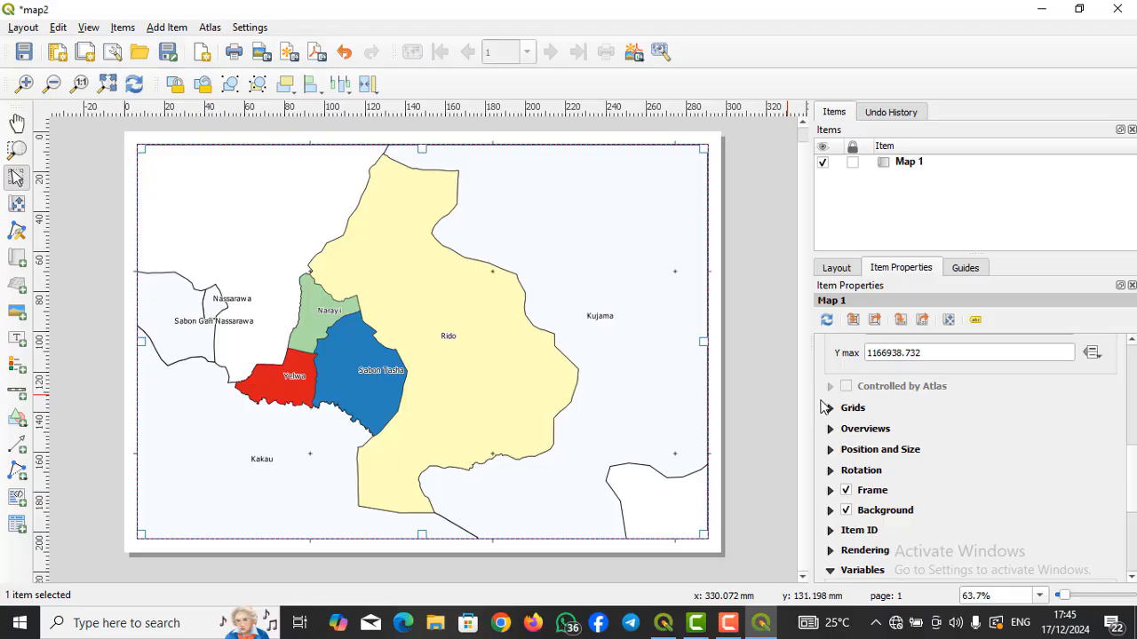
{"action": "left_click", "coordinate": [831, 408]}
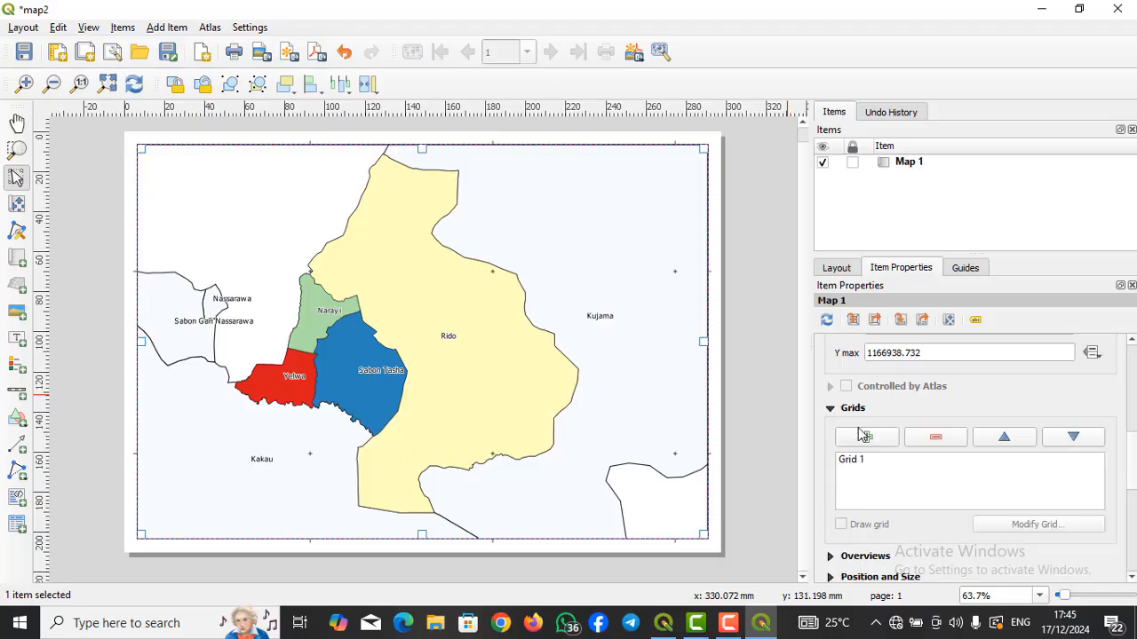
{"action": "left_click", "coordinate": [855, 462]}
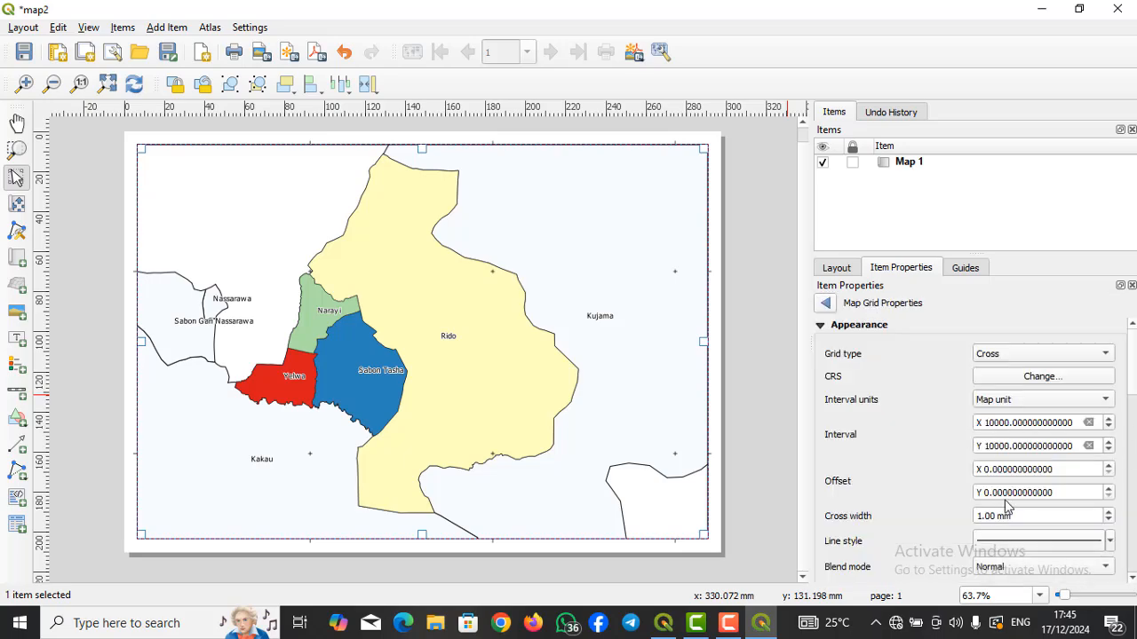
{"action": "scroll", "coordinate": [1135, 377], "scroll_direction": "down", "scroll_amount": 5}
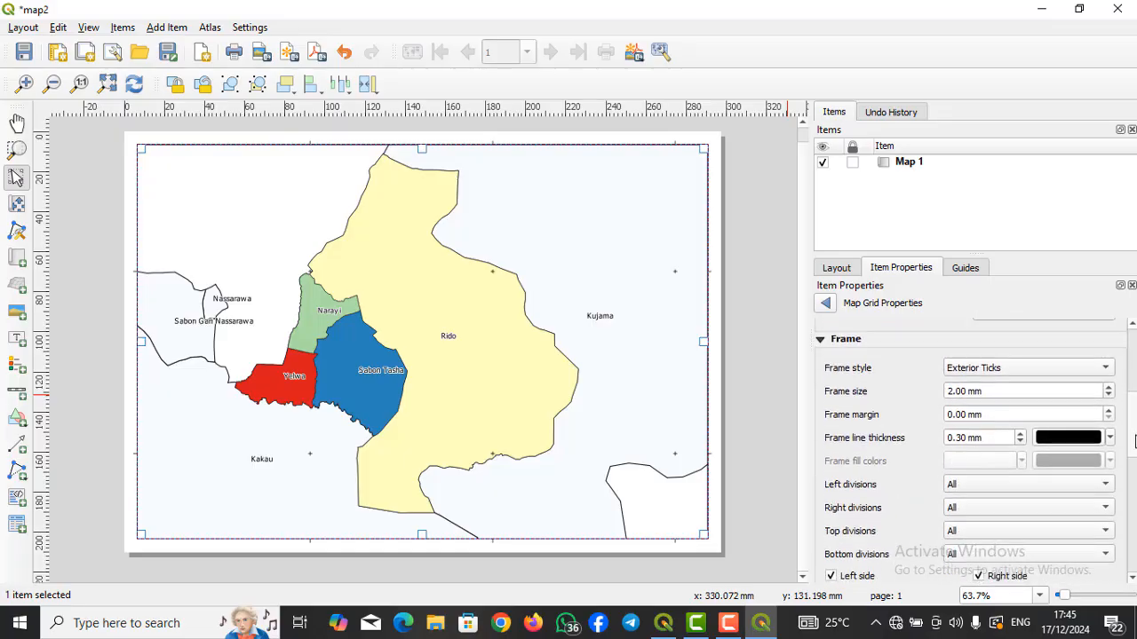
{"action": "scroll", "coordinate": [1132, 448], "scroll_direction": "down", "scroll_amount": 1}
{"action": "left_click_drag", "start_coordinate": [1131, 449], "coordinate": [1132, 503]}
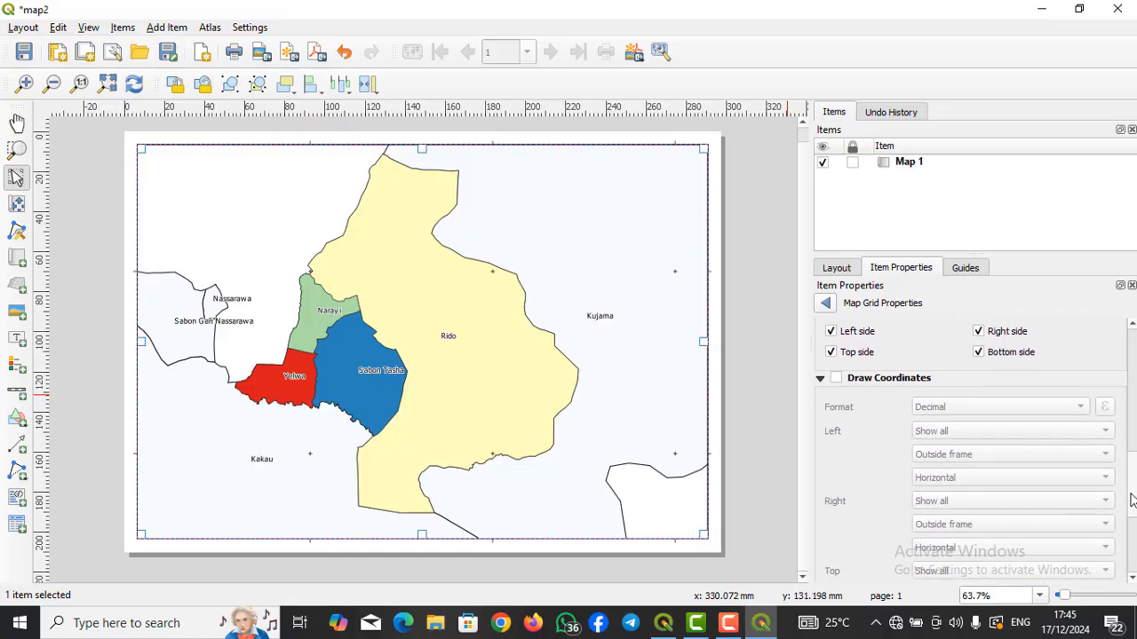
{"action": "left_click", "coordinate": [835, 380]}
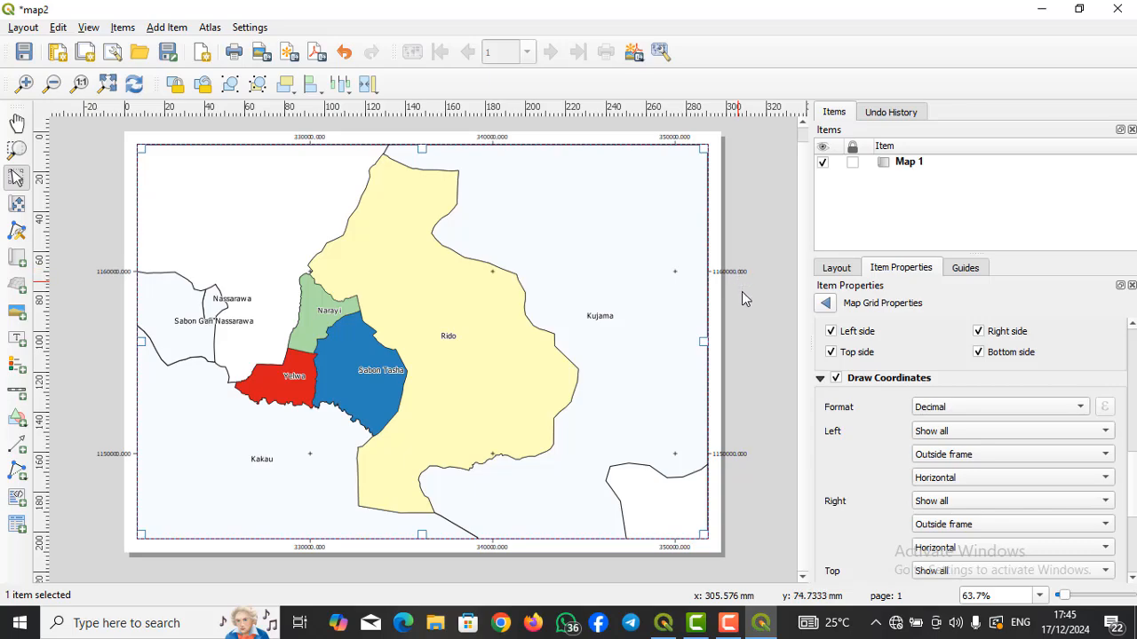
Orient the left grid coordinates as Vertical ascending and the right ones as Vertical descending
{"action": "left_click", "coordinate": [989, 479]}
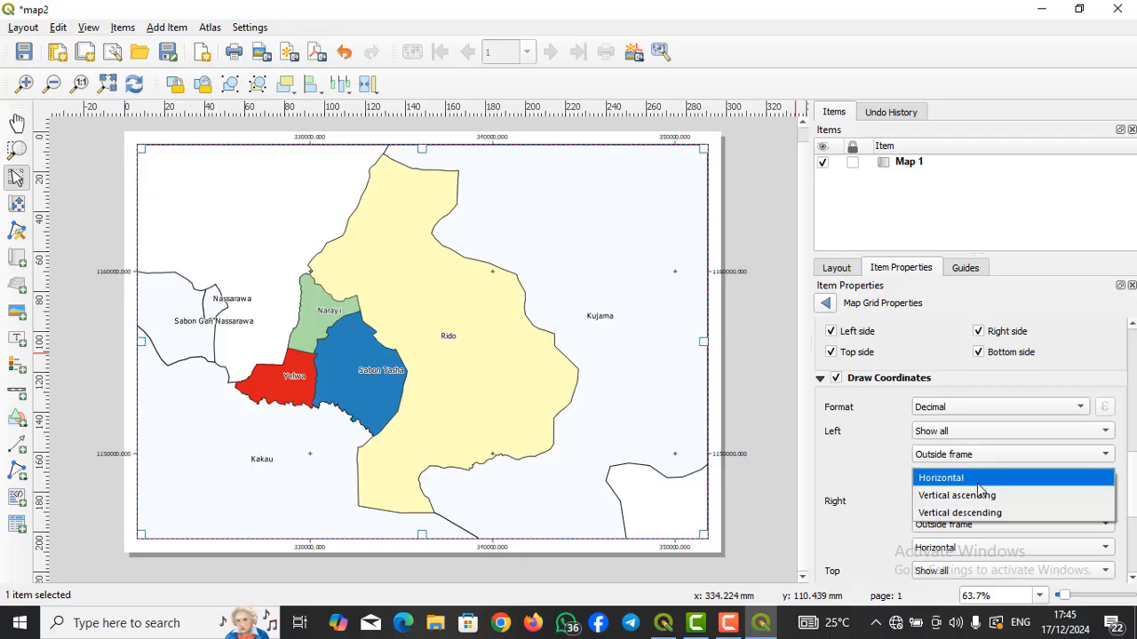
{"action": "left_click", "coordinate": [968, 496]}
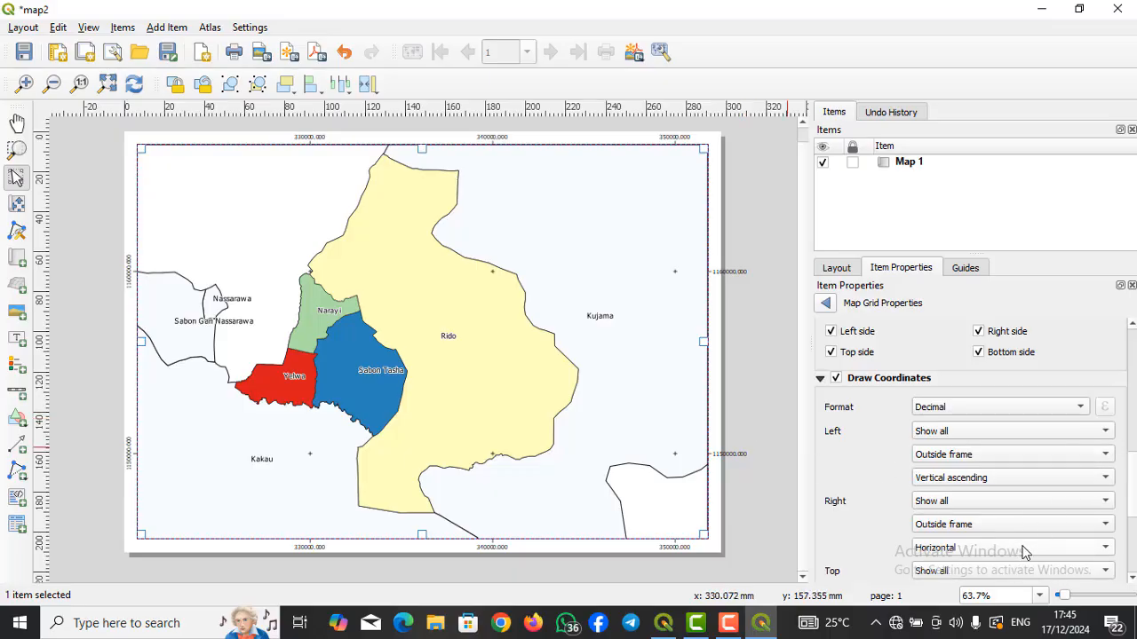
{"action": "scroll", "coordinate": [1133, 486], "scroll_direction": "down", "scroll_amount": 2}
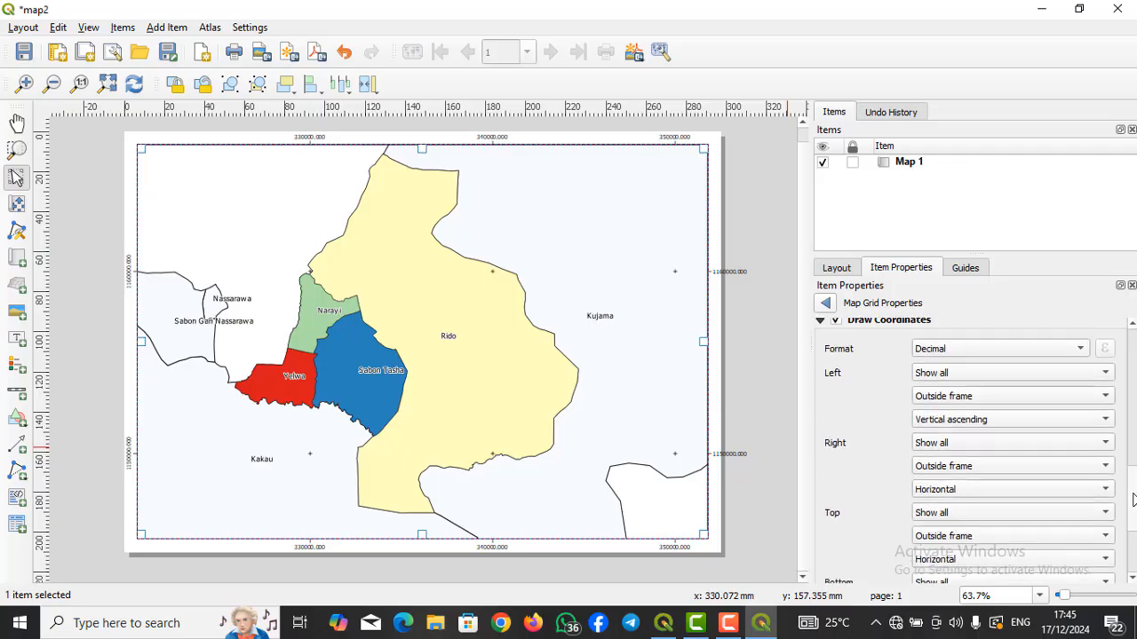
{"action": "left_click", "coordinate": [1003, 488]}
{"action": "left_click", "coordinate": [986, 522]}
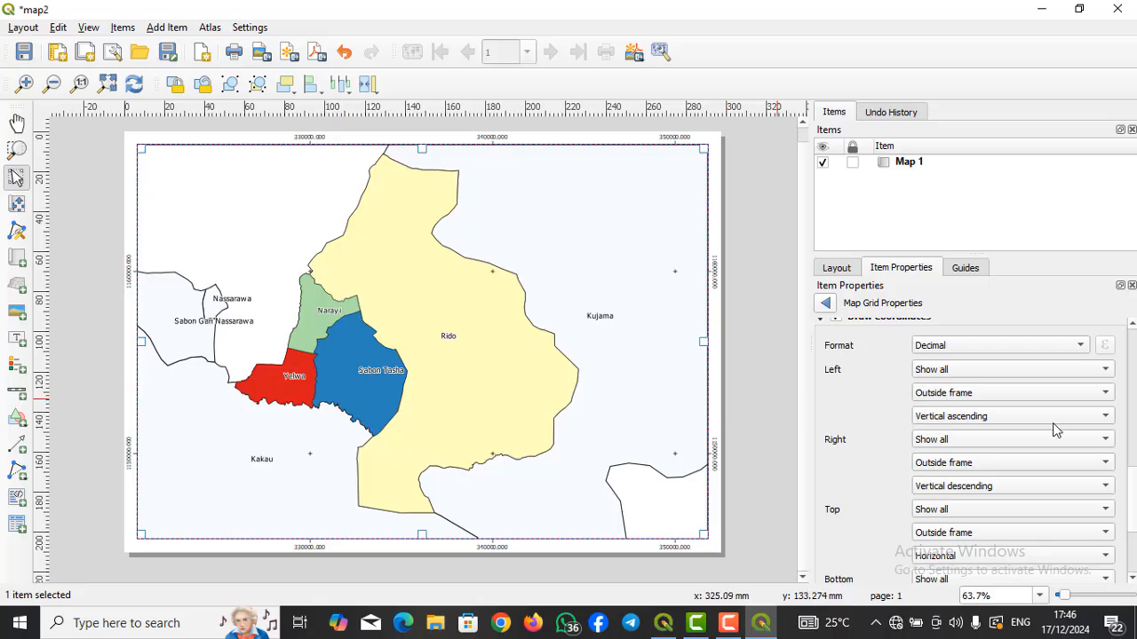
Set the grid's coordinate precision to 0 decimal places
{"action": "scroll", "coordinate": [1133, 477], "scroll_direction": "down", "scroll_amount": 5}
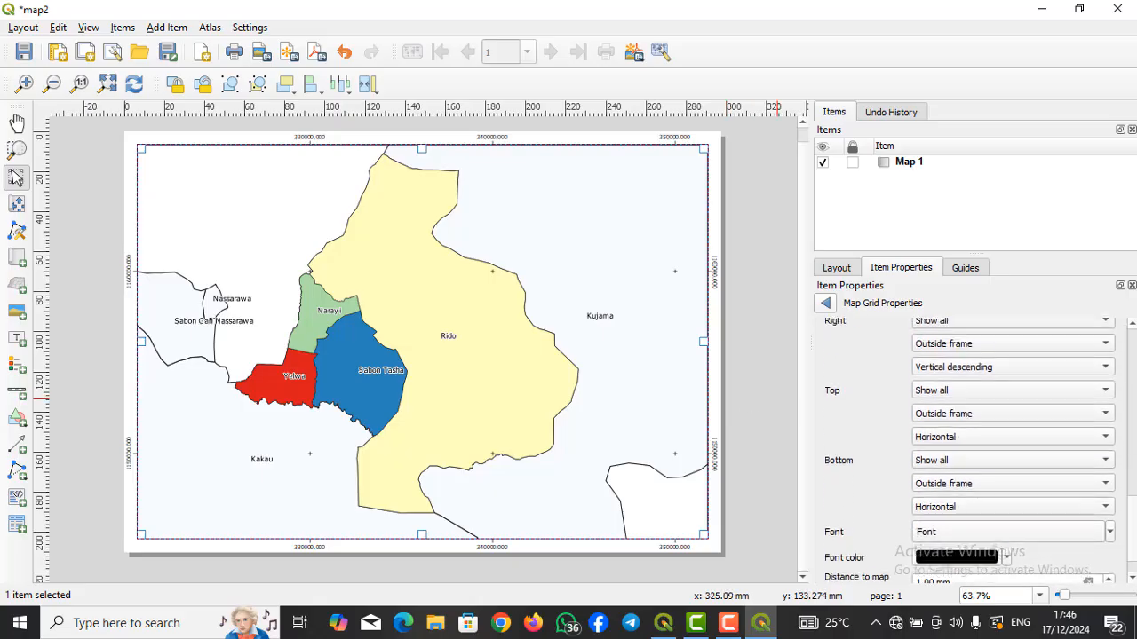
{"action": "scroll", "coordinate": [968, 448], "scroll_direction": "down", "scroll_amount": 1}
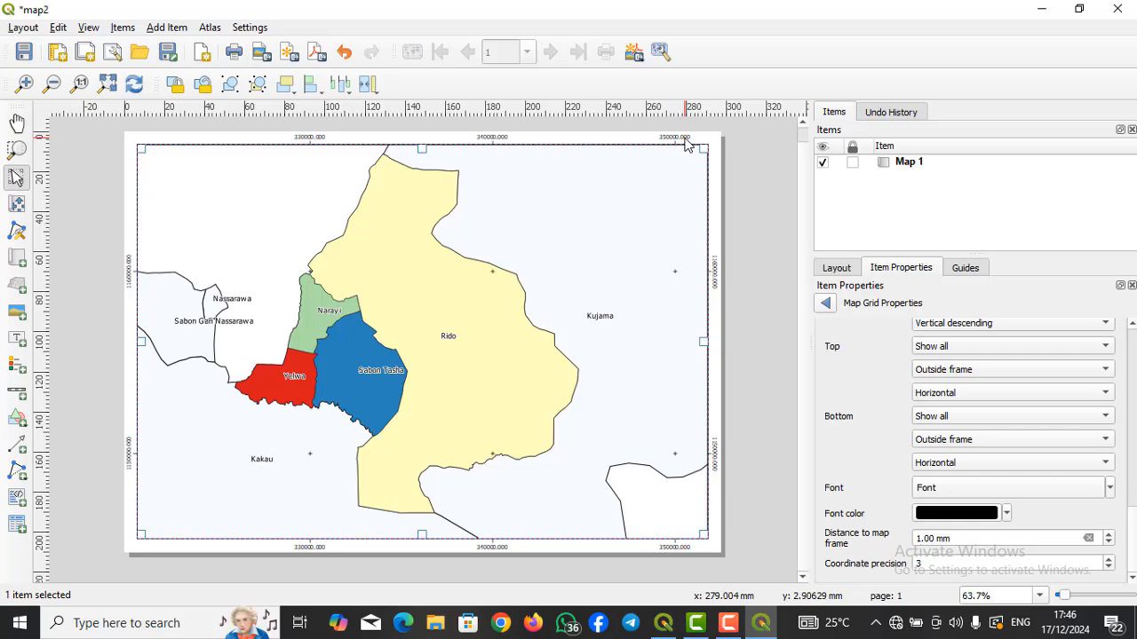
{"action": "left_click", "coordinate": [1109, 569]}
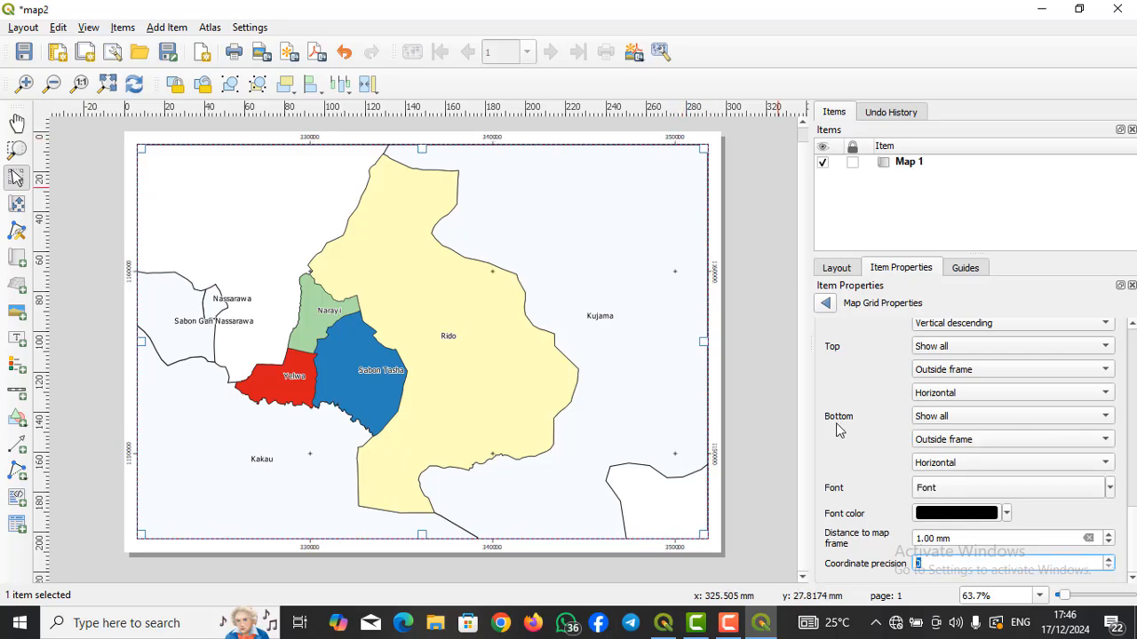
{"action": "left_click", "coordinate": [788, 355]}
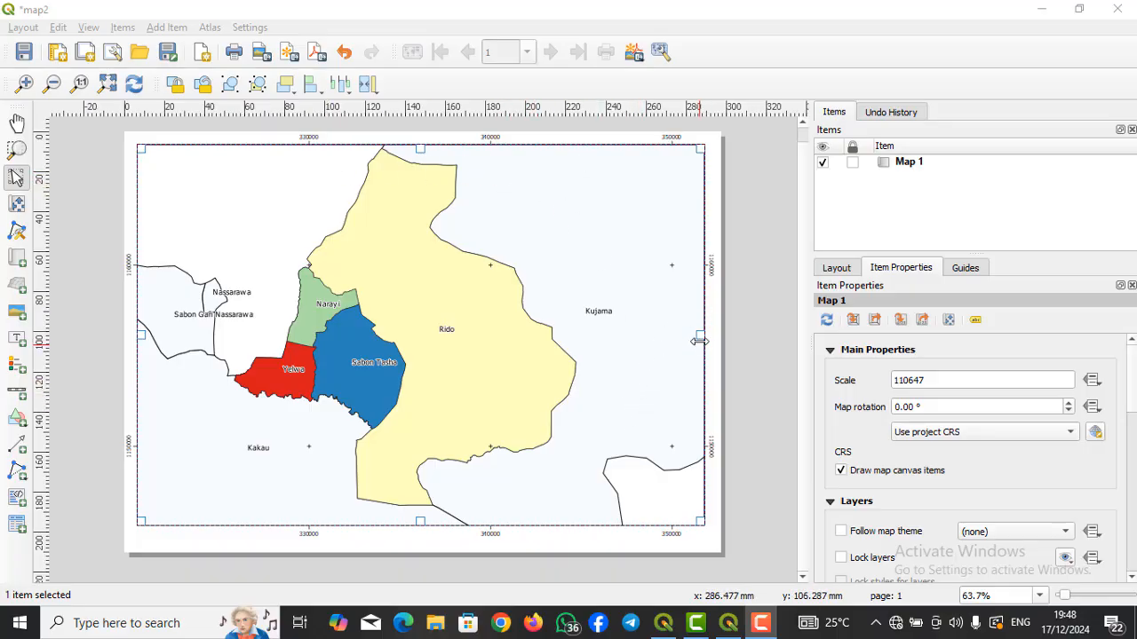
Narrow the map item from its right edge to about 215 mm wide, leaving free space beside it on the page
{"action": "left_click_drag", "start_coordinate": [700, 336], "coordinate": [508, 343]}
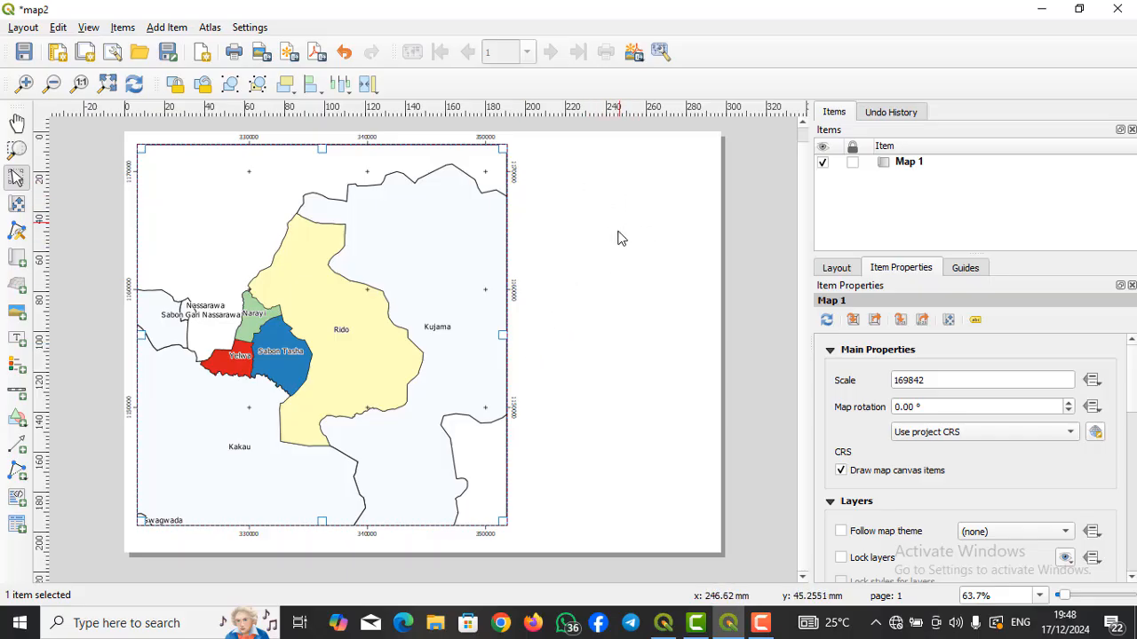
{"action": "left_click_drag", "start_coordinate": [504, 337], "coordinate": [569, 355]}
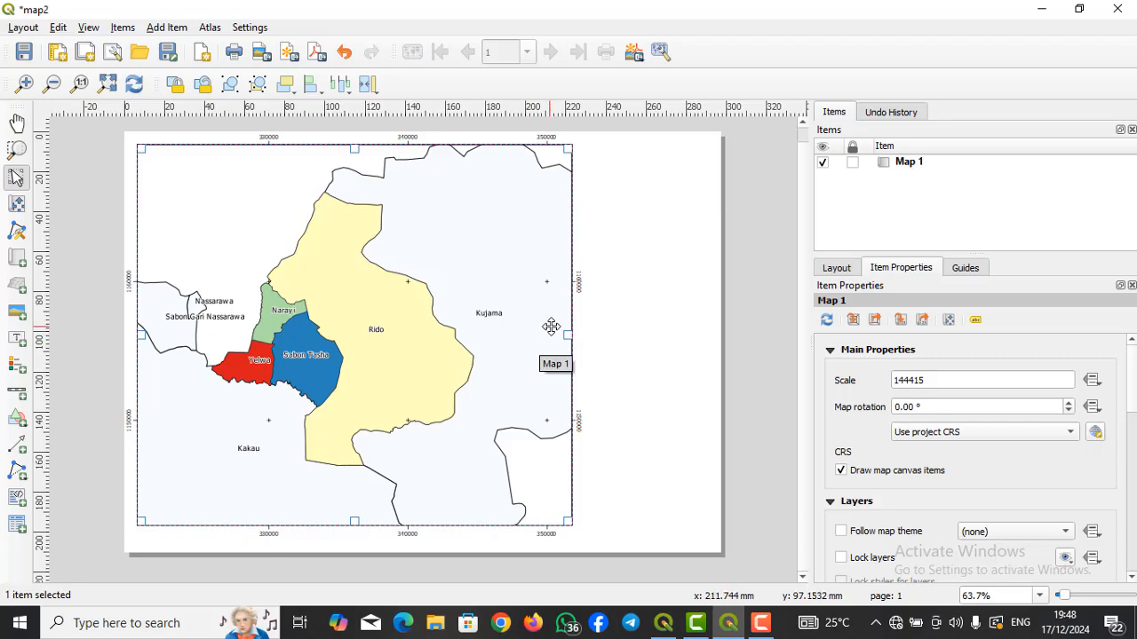
Try Portrait orientation for the A4 page in its page properties
{"action": "right_click", "coordinate": [519, 391]}
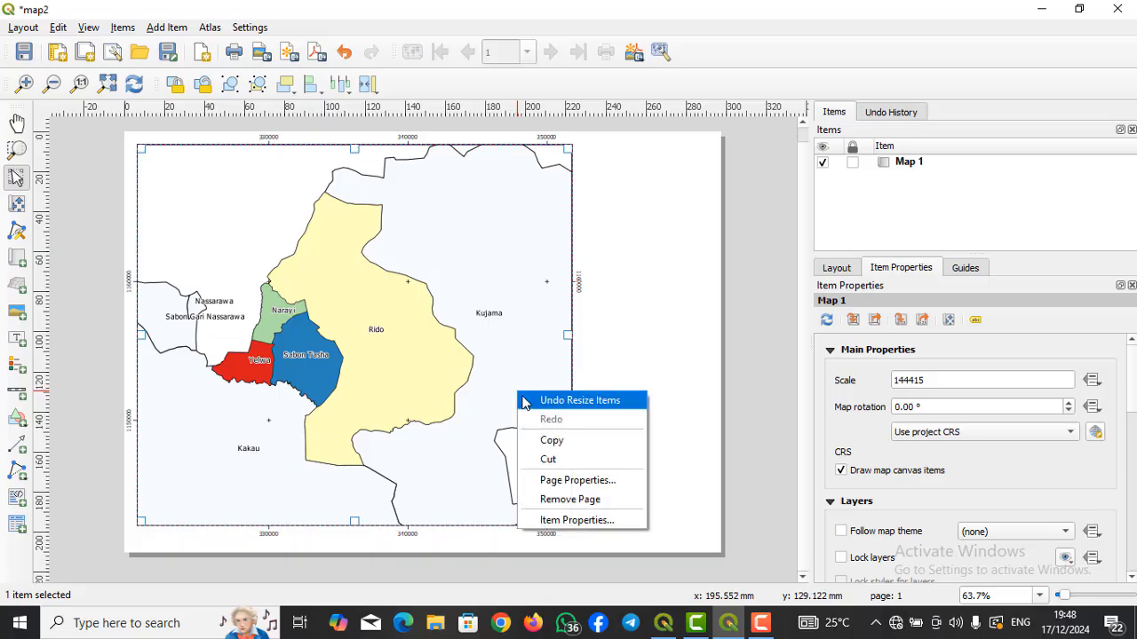
{"action": "left_click", "coordinate": [571, 489]}
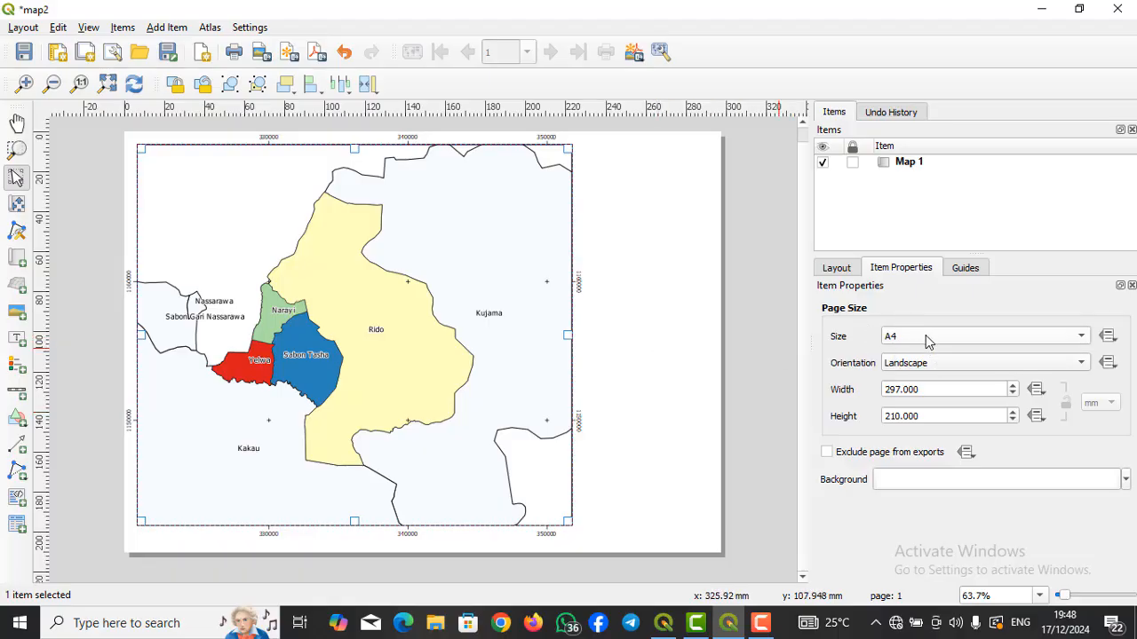
{"action": "left_click", "coordinate": [934, 366]}
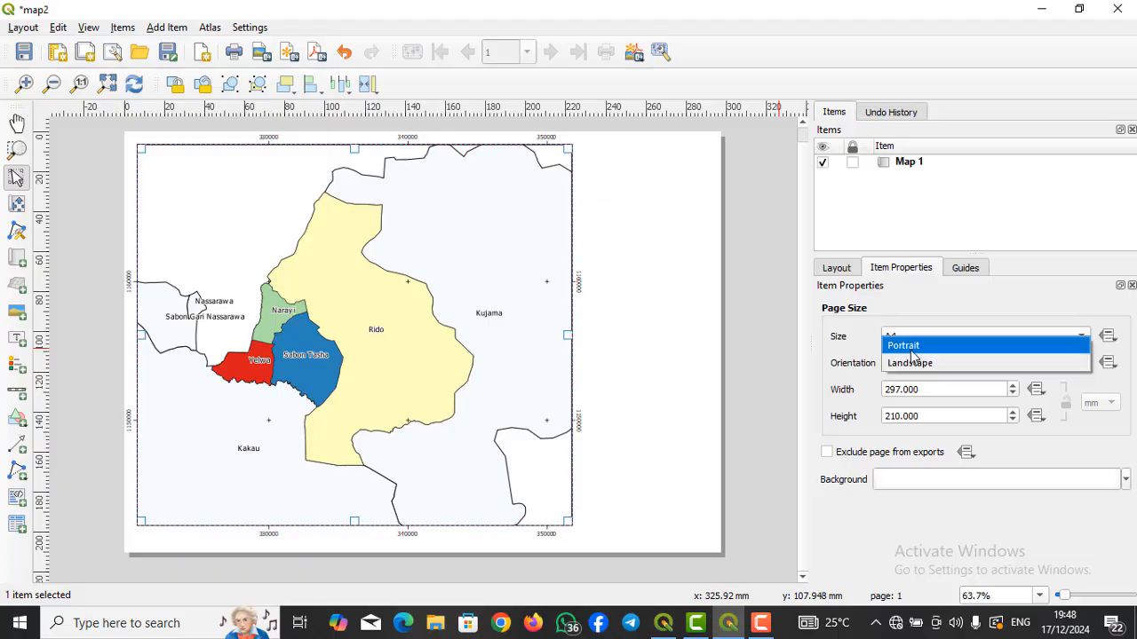
{"action": "left_click", "coordinate": [912, 356]}
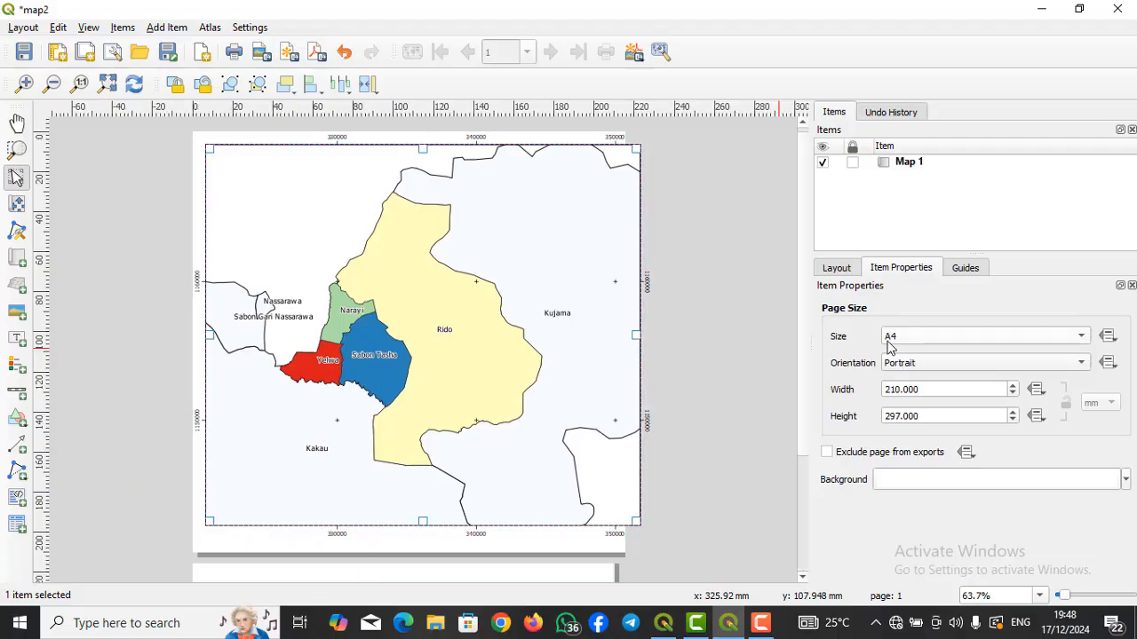
Resize the map item to about 198 mm wide and 227 mm high so it fits the portrait page with space below
{"action": "scroll", "coordinate": [676, 360], "scroll_direction": "down", "scroll_amount": 1}
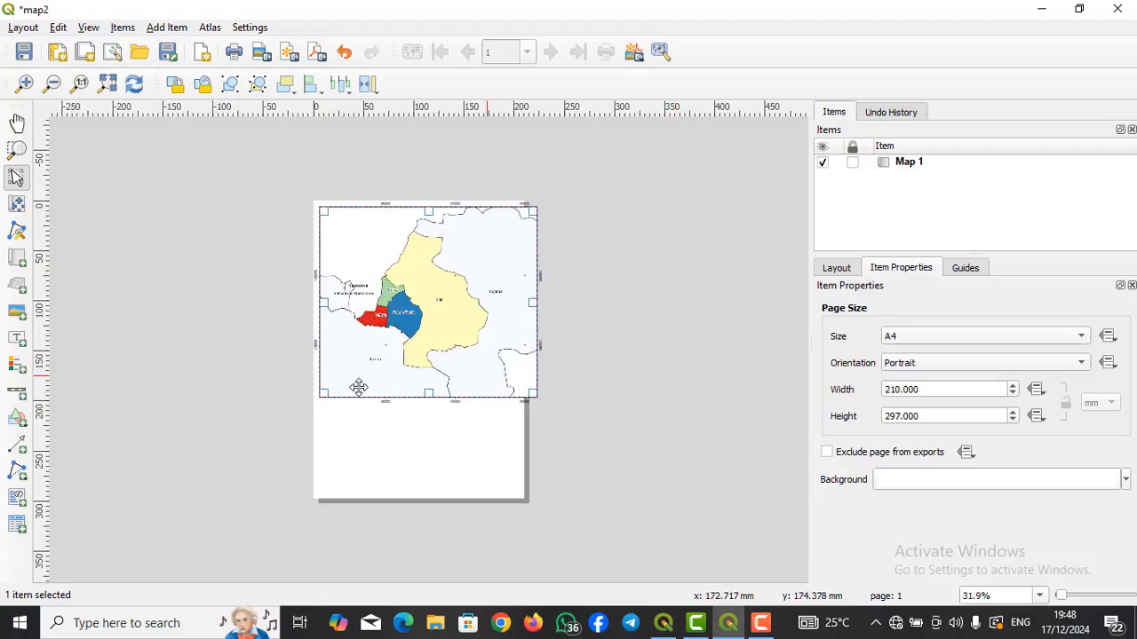
{"action": "left_click_drag", "start_coordinate": [431, 393], "coordinate": [432, 486]}
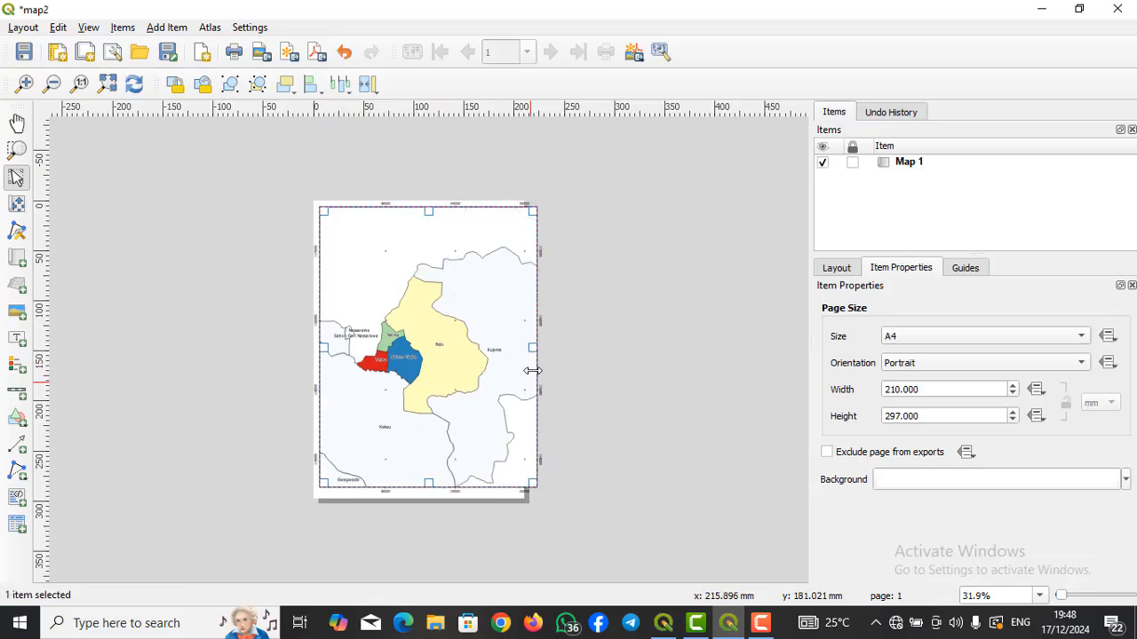
{"action": "mouse_move", "coordinate": [533, 349]}
{"action": "left_mouse_down"}
{"action": "mouse_move", "coordinate": [506, 349]}
{"action": "mouse_move", "coordinate": [519, 348]}
{"action": "left_mouse_up"}
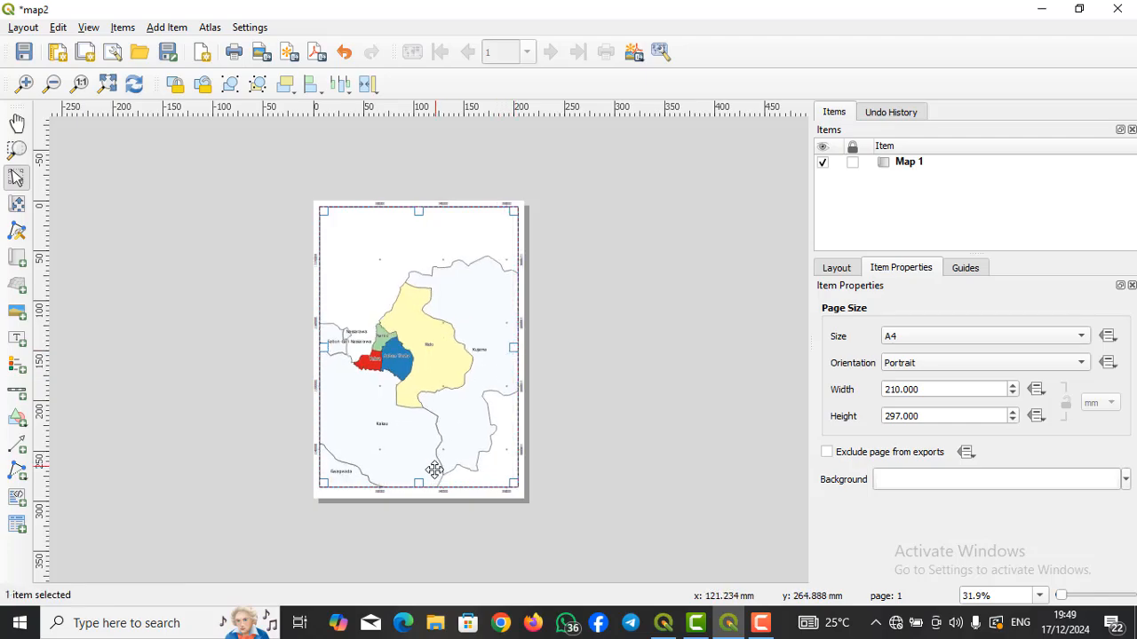
{"action": "left_click_drag", "start_coordinate": [420, 484], "coordinate": [423, 433]}
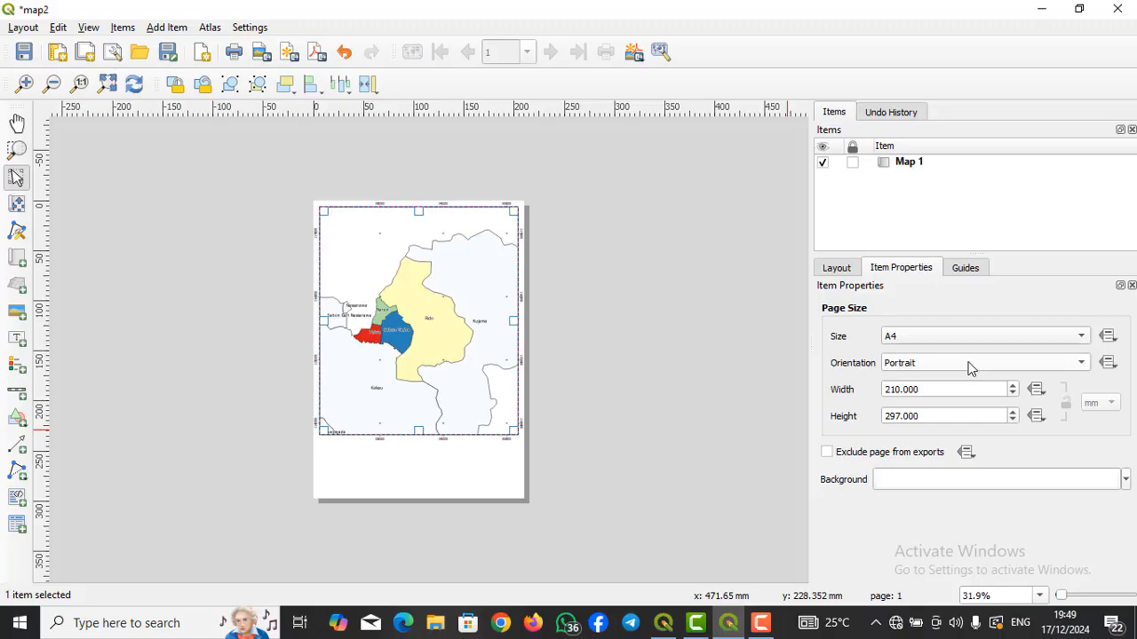
Change the A4 page orientation back to Landscape
{"action": "left_click", "coordinate": [924, 364]}
{"action": "left_click", "coordinate": [919, 380]}
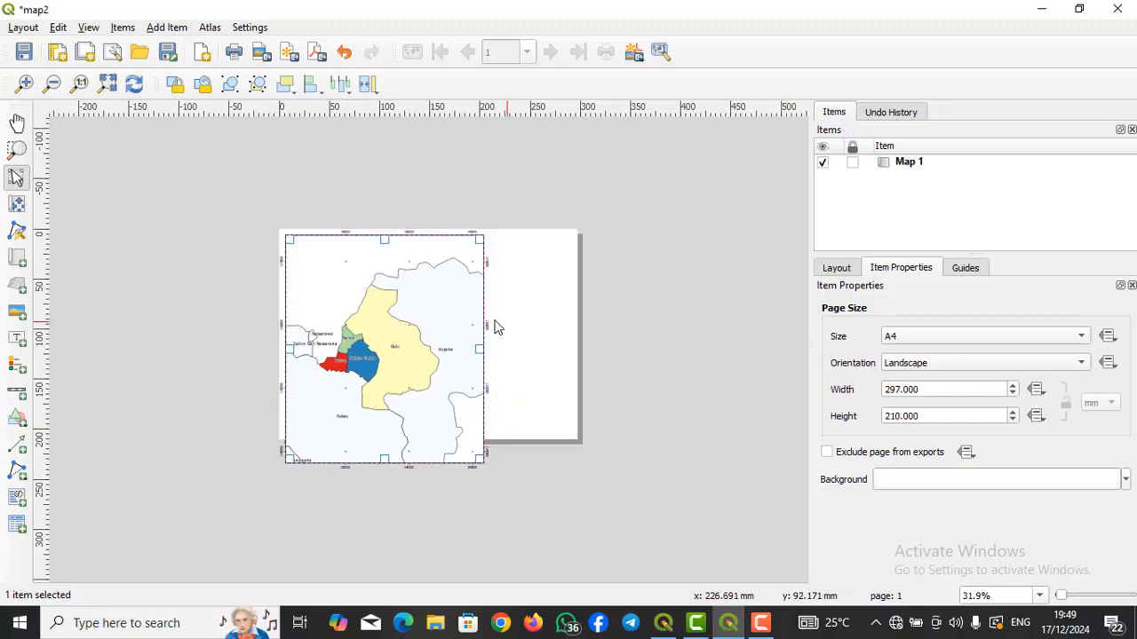
Resize the map item to about 214 mm wide and 196 mm high so it fits the landscape page with free space beside it
{"action": "left_click_drag", "start_coordinate": [483, 345], "coordinate": [512, 346]}
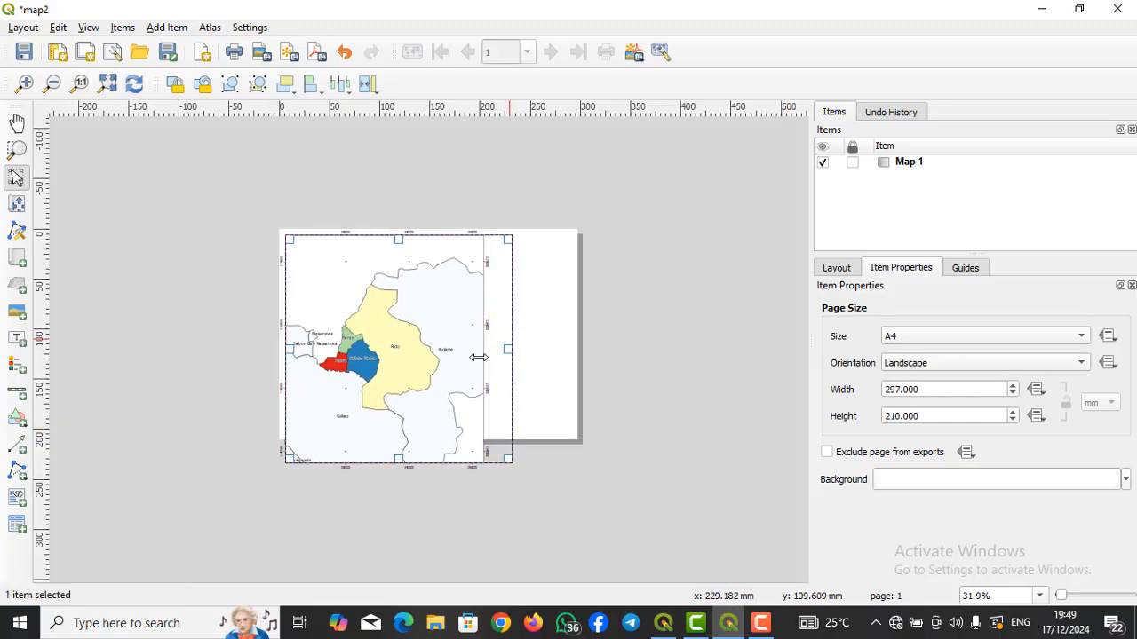
{"action": "left_click_drag", "start_coordinate": [399, 451], "coordinate": [401, 424]}
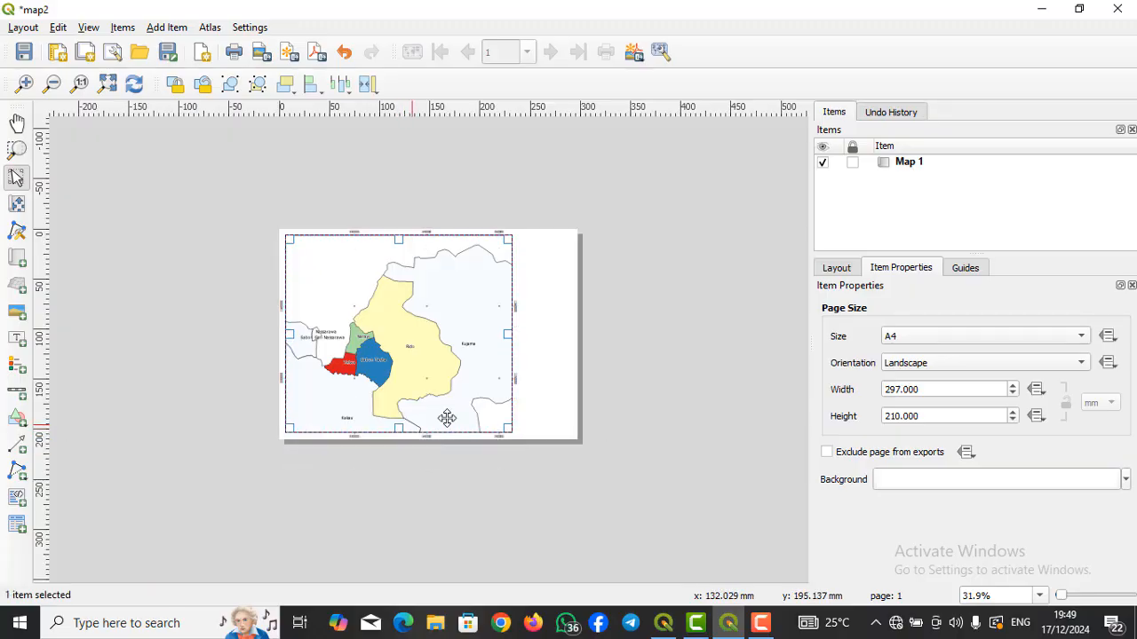
{"action": "left_click_drag", "start_coordinate": [512, 335], "coordinate": [498, 333]}
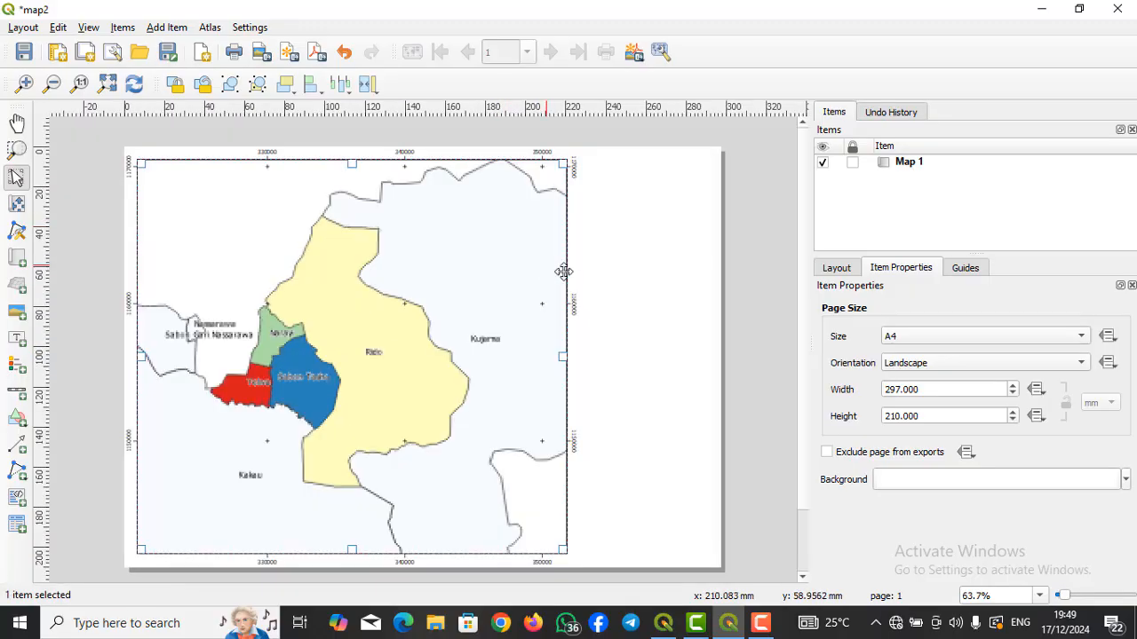
{"action": "scroll", "coordinate": [535, 255], "scroll_direction": "up", "scroll_amount": 1}
{"action": "scroll", "coordinate": [451, 382], "scroll_direction": "down", "scroll_amount": 1}
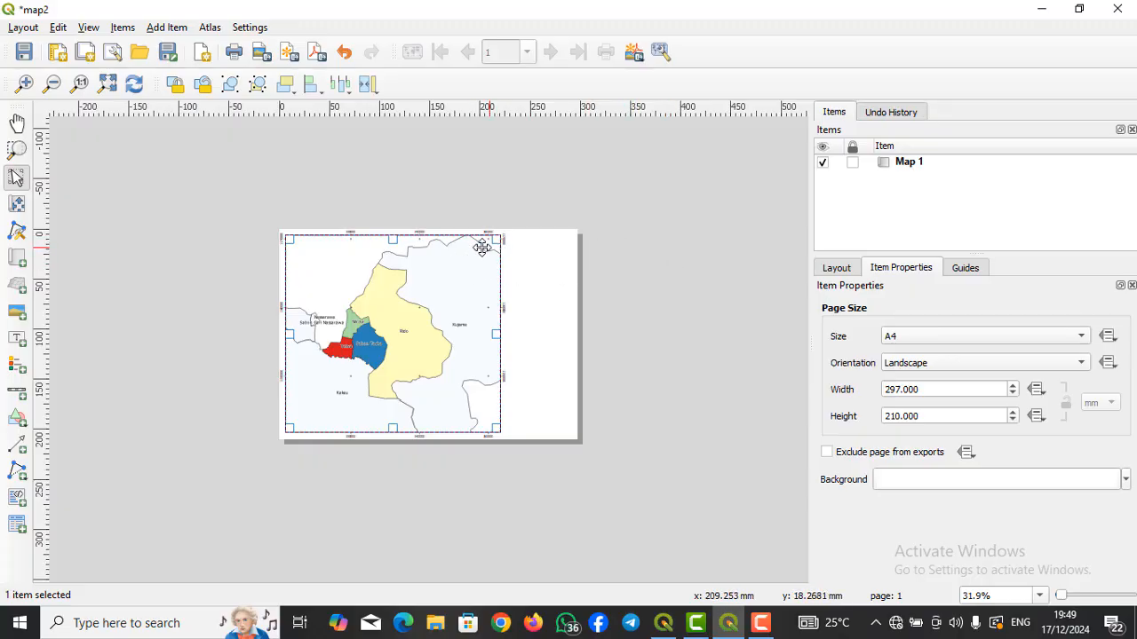
{"action": "left_click", "coordinate": [570, 249]}
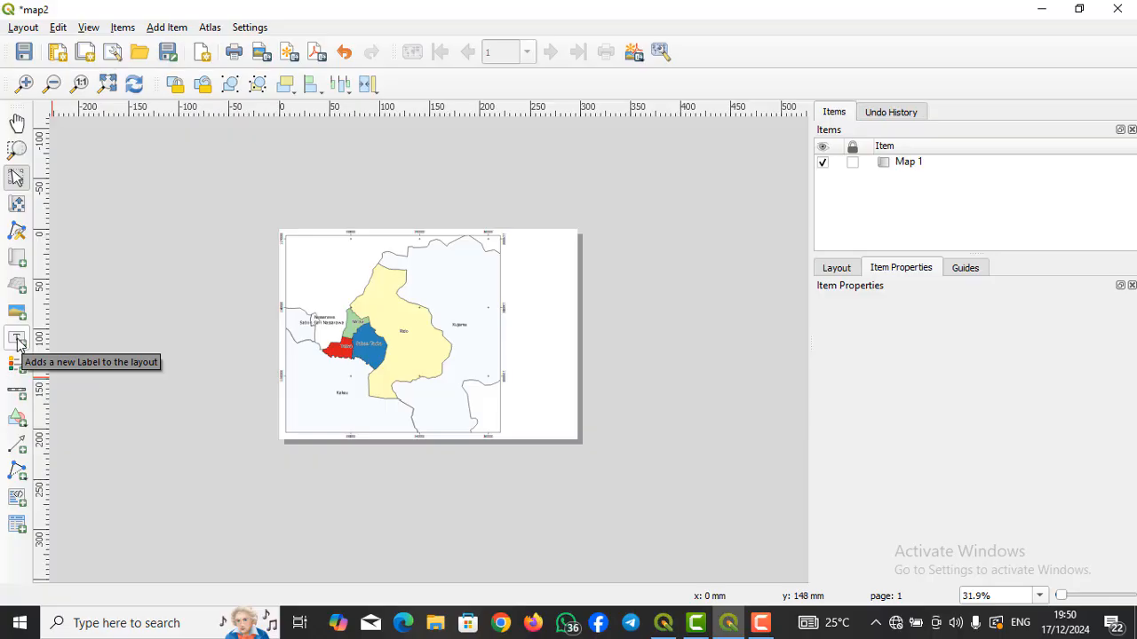
Add a text label about 58 mm wide and 17 mm high in the free page area beside the map's upper right corner
{"action": "left_click", "coordinate": [17, 342]}
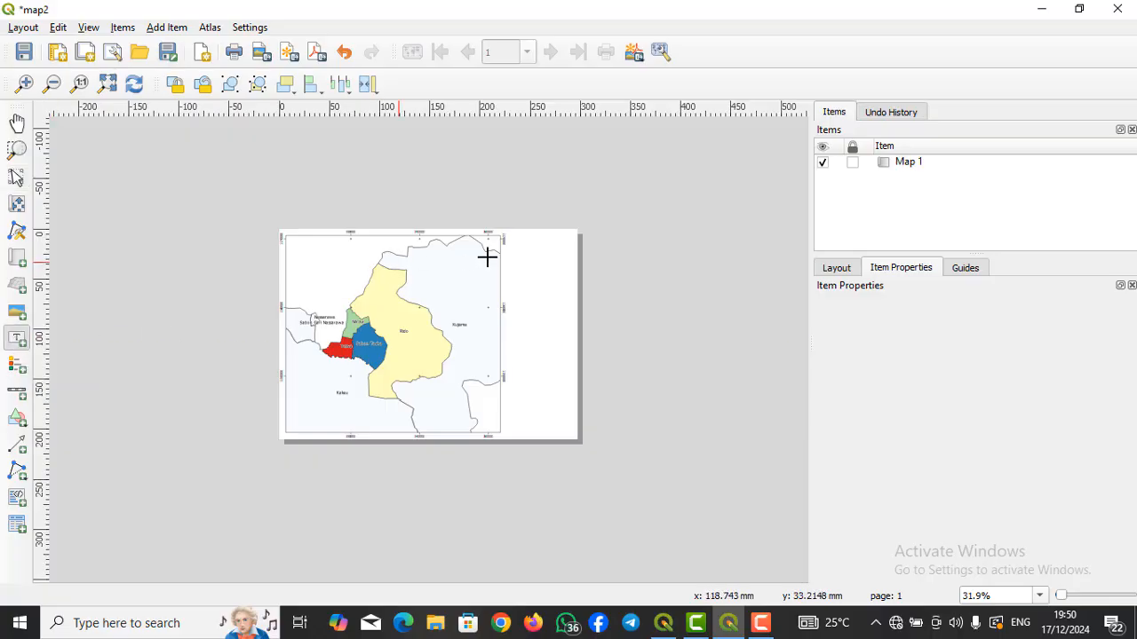
{"action": "scroll", "coordinate": [538, 249], "scroll_direction": "up", "scroll_amount": 5}
{"action": "scroll", "coordinate": [419, 353], "scroll_direction": "down", "scroll_amount": 3}
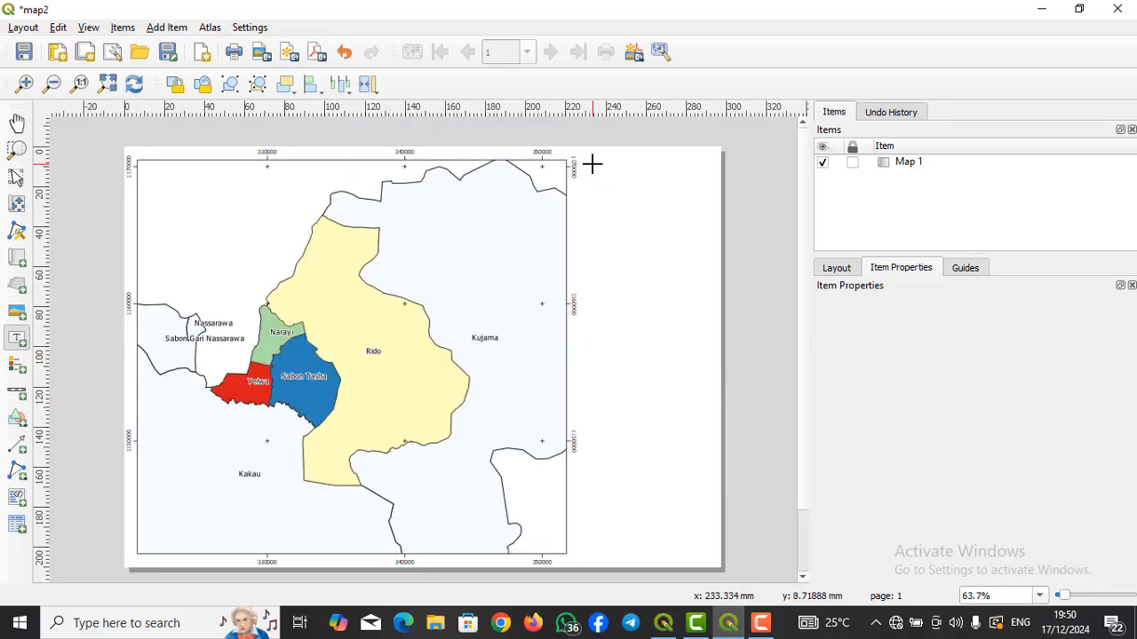
{"action": "left_click_drag", "start_coordinate": [592, 164], "coordinate": [708, 197]}
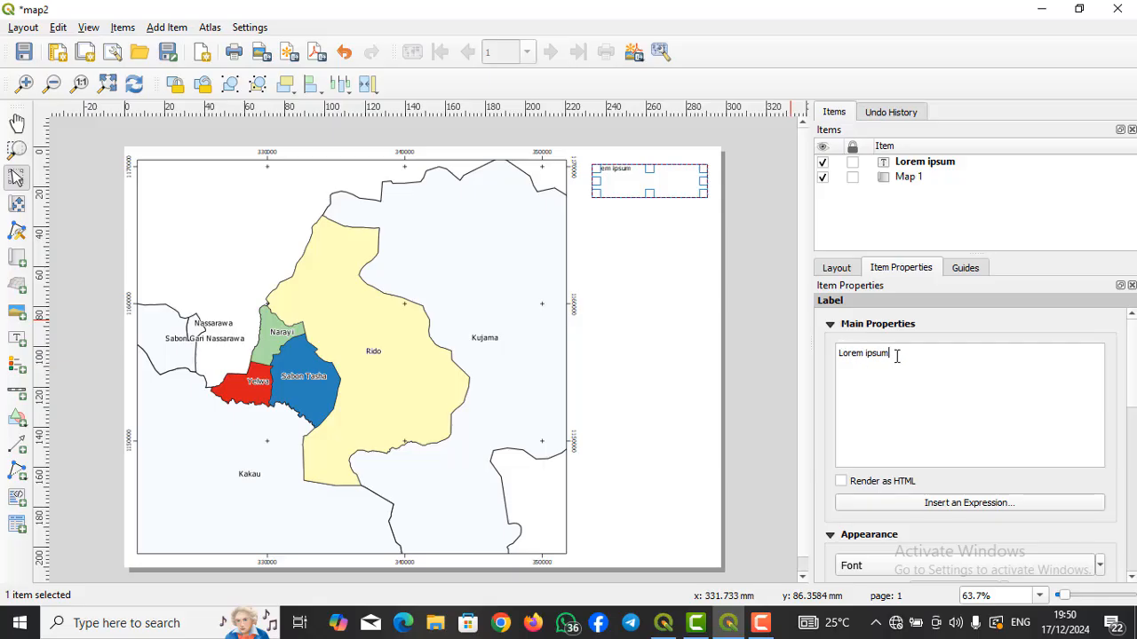
Replace the new label's placeholder text with "LACATION MAP OF CHIKUN LGA WARD"
{"action": "left_click_drag", "start_coordinate": [897, 355], "coordinate": [823, 350]}
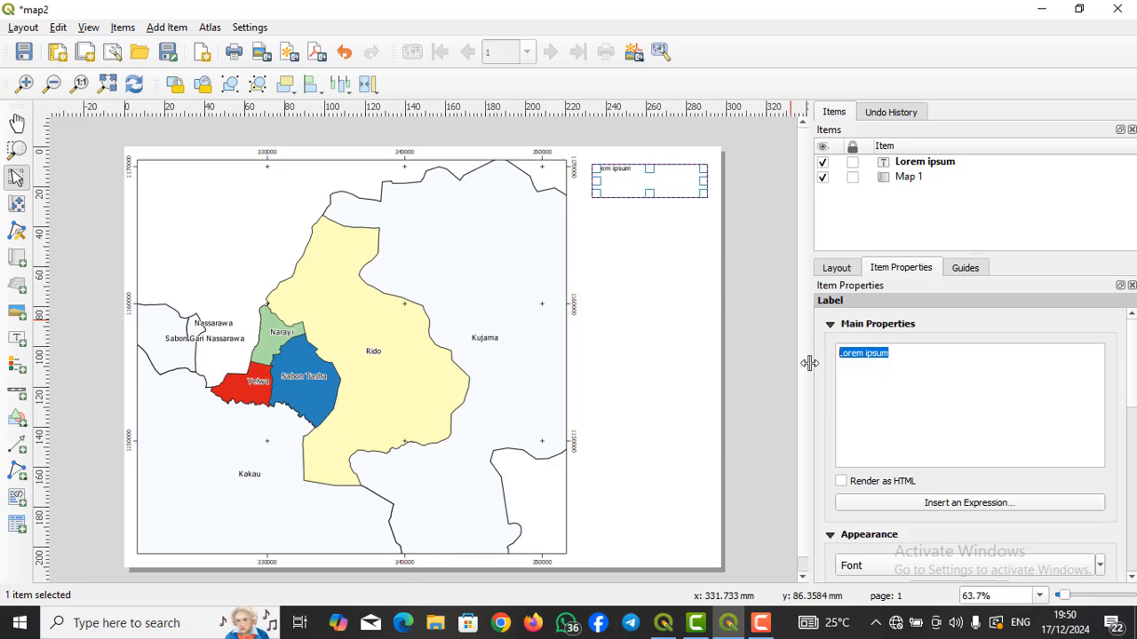
{"action": "type", "text": "I"}
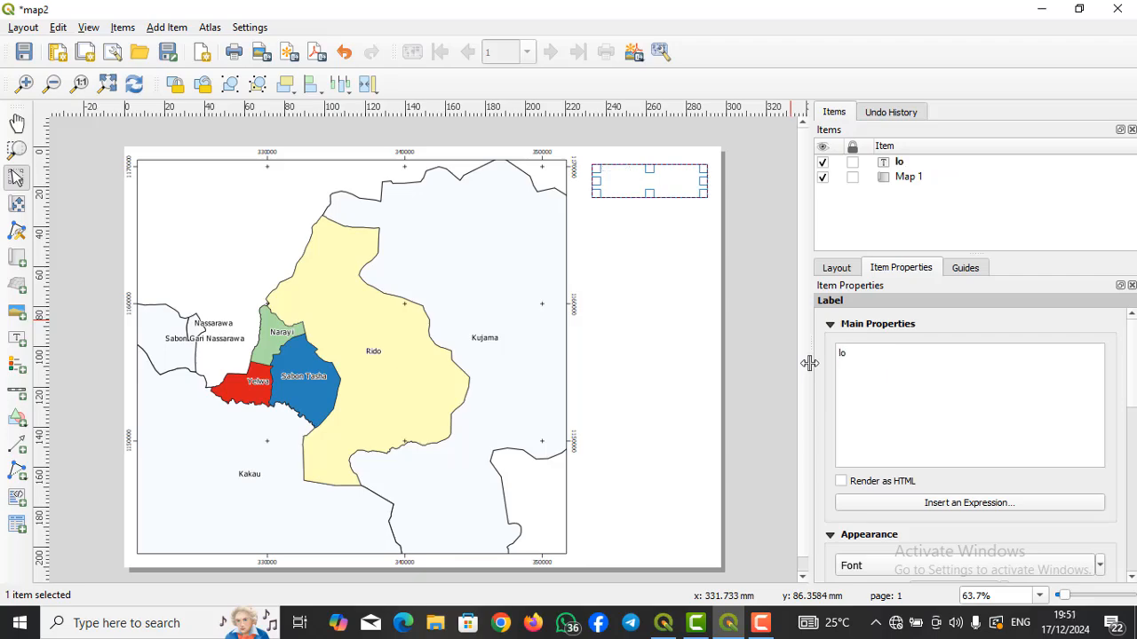
{"action": "key", "text": "BackSpace"}
{"action": "type", "text": "lo"}
{"action": "key", "text": "BackSpace"}
{"action": "key", "text": "BackSpace"}
{"action": "type", "text": "LACATION"}
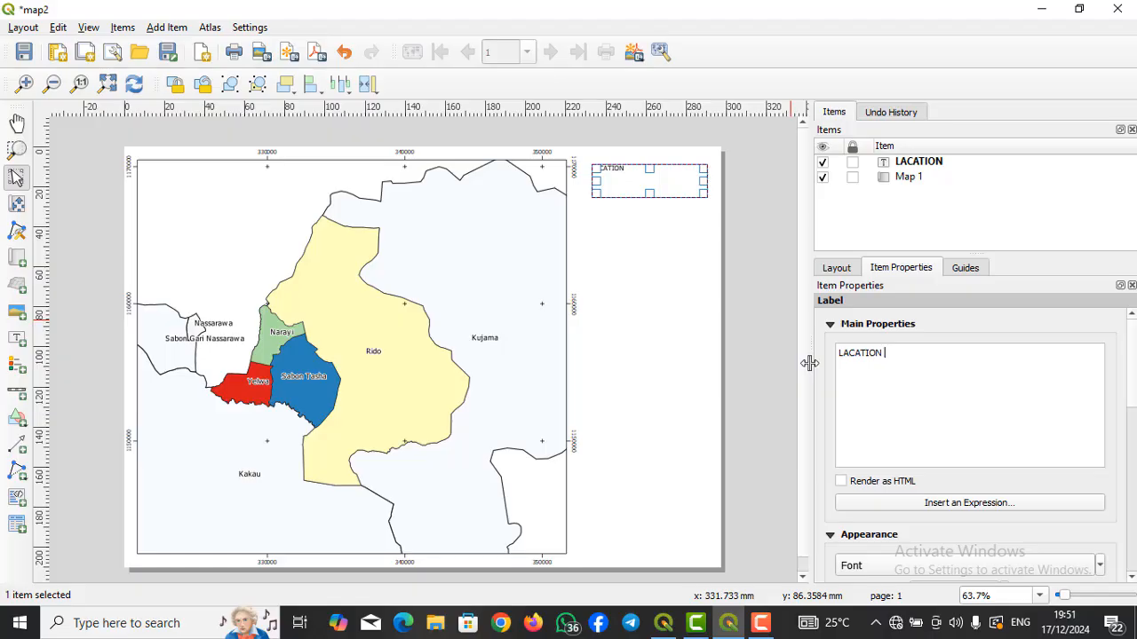
{"action": "type", "text": " IN MAP OF C"}
{"action": "type", "text": "H"}
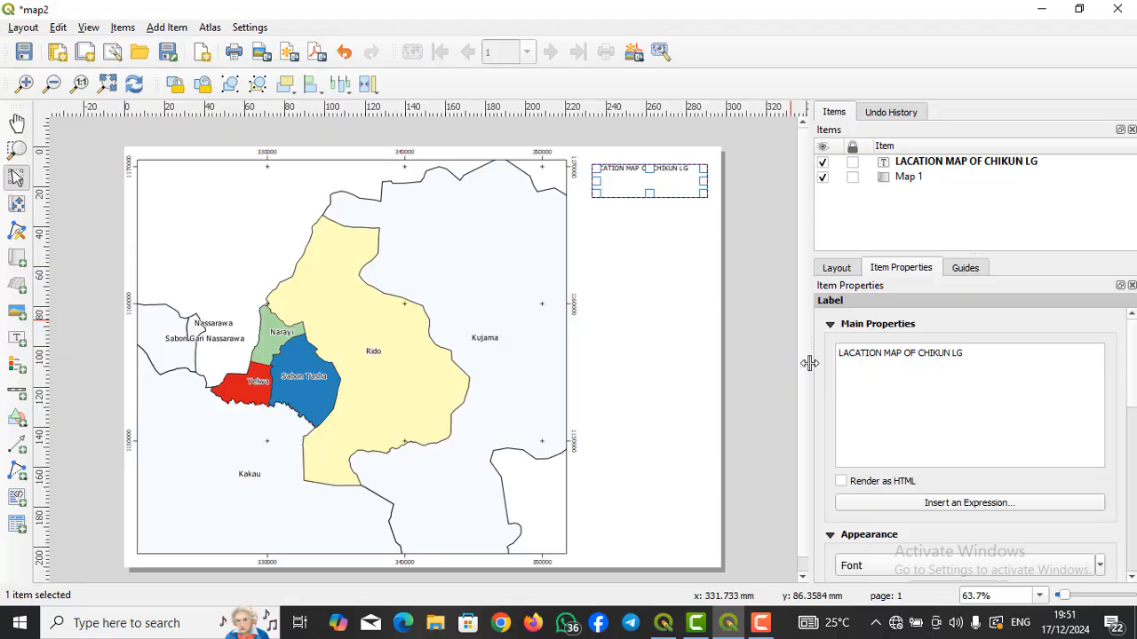
{"action": "type", "text": "IKUN LGA WARD"}
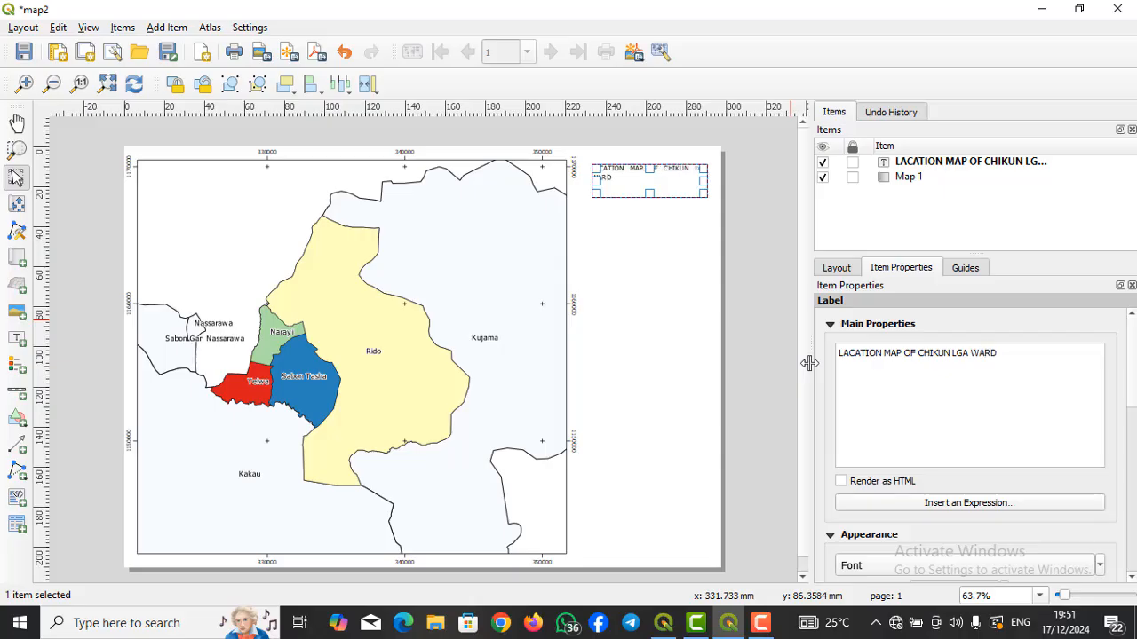
{"action": "left_click", "coordinate": [700, 234]}
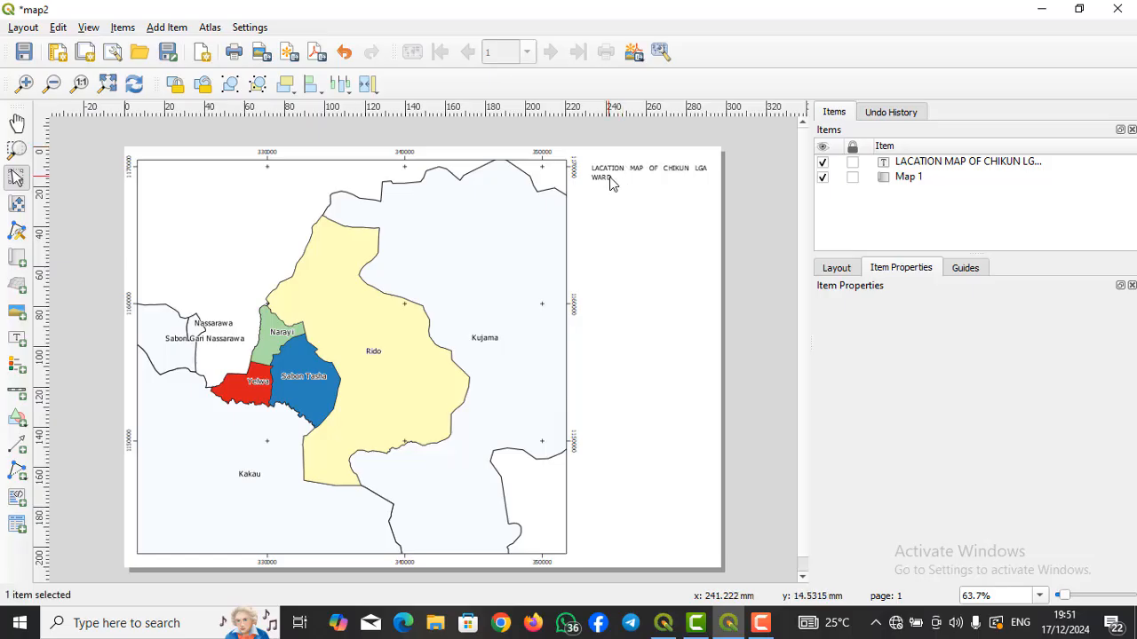
Widen the title label on both sides to about 67 mm
{"action": "left_click", "coordinate": [644, 176]}
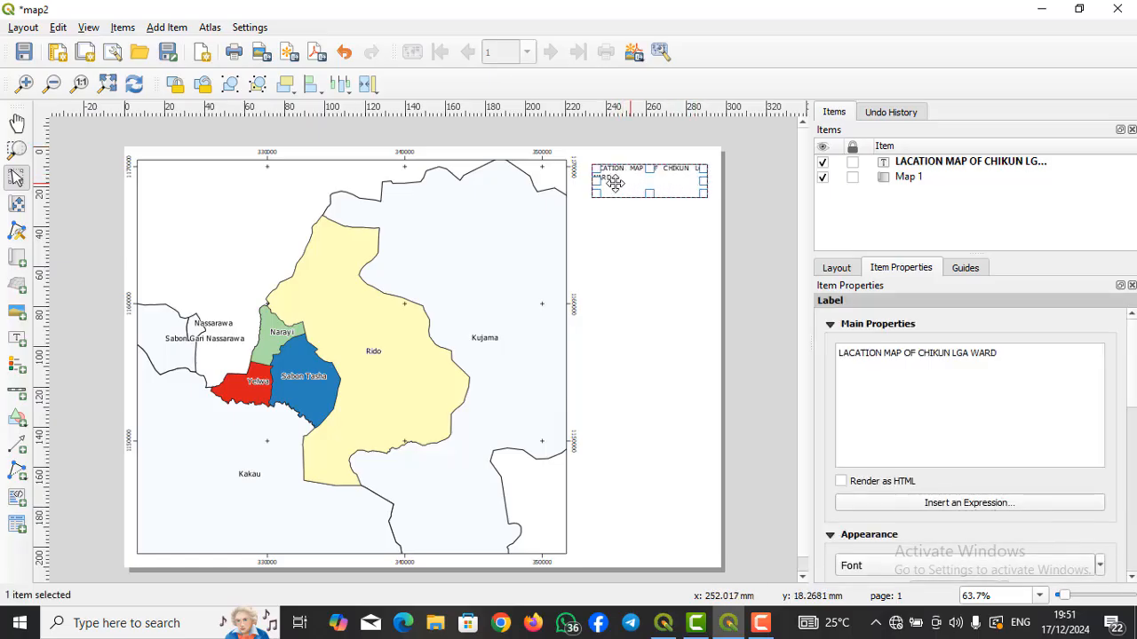
{"action": "left_click_drag", "start_coordinate": [703, 180], "coordinate": [711, 179]}
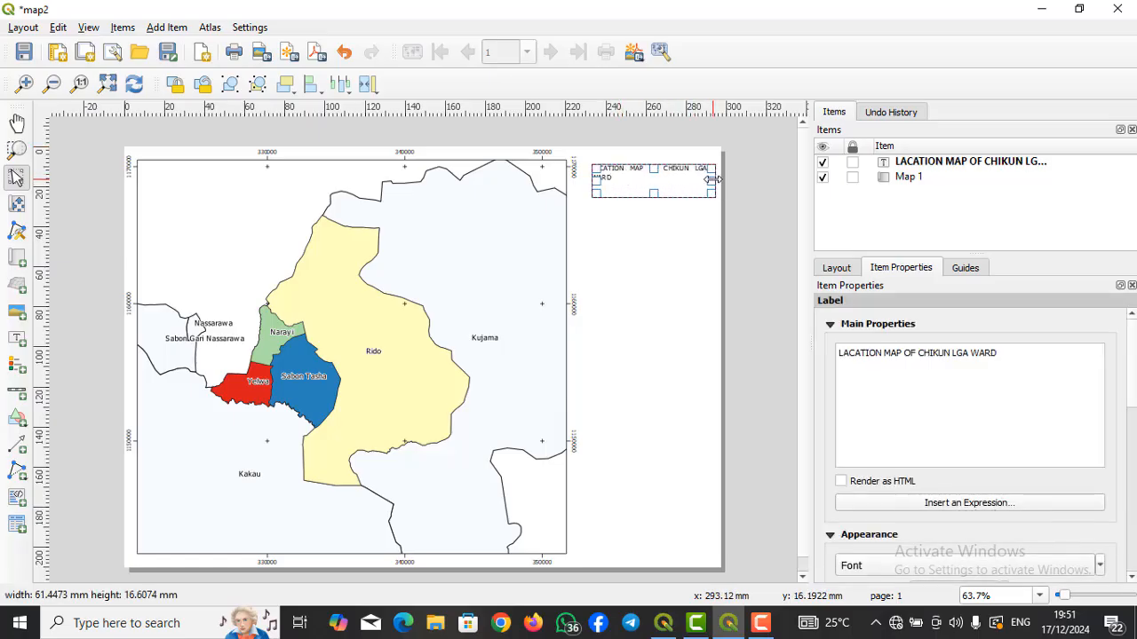
{"action": "left_click_drag", "start_coordinate": [593, 181], "coordinate": [583, 181]}
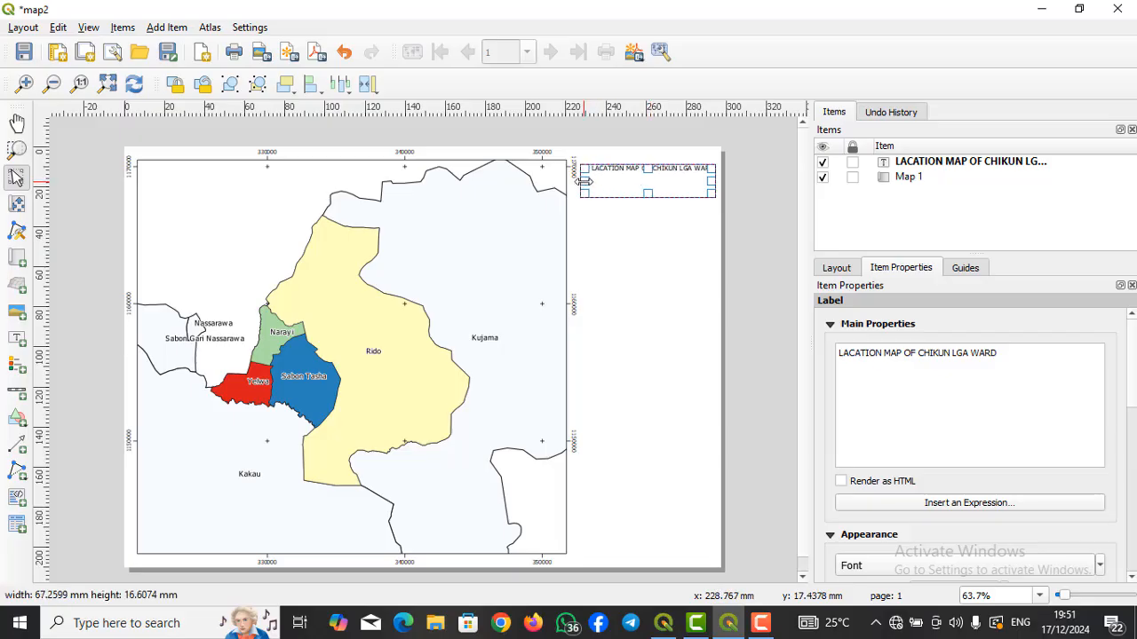
{"action": "left_click", "coordinate": [734, 198]}
Correct the first word of the title label so the text reads "LOCATION MAP OF CHIKUN LGA WARD"
{"action": "scroll", "coordinate": [628, 169], "scroll_direction": "up", "scroll_amount": 1}
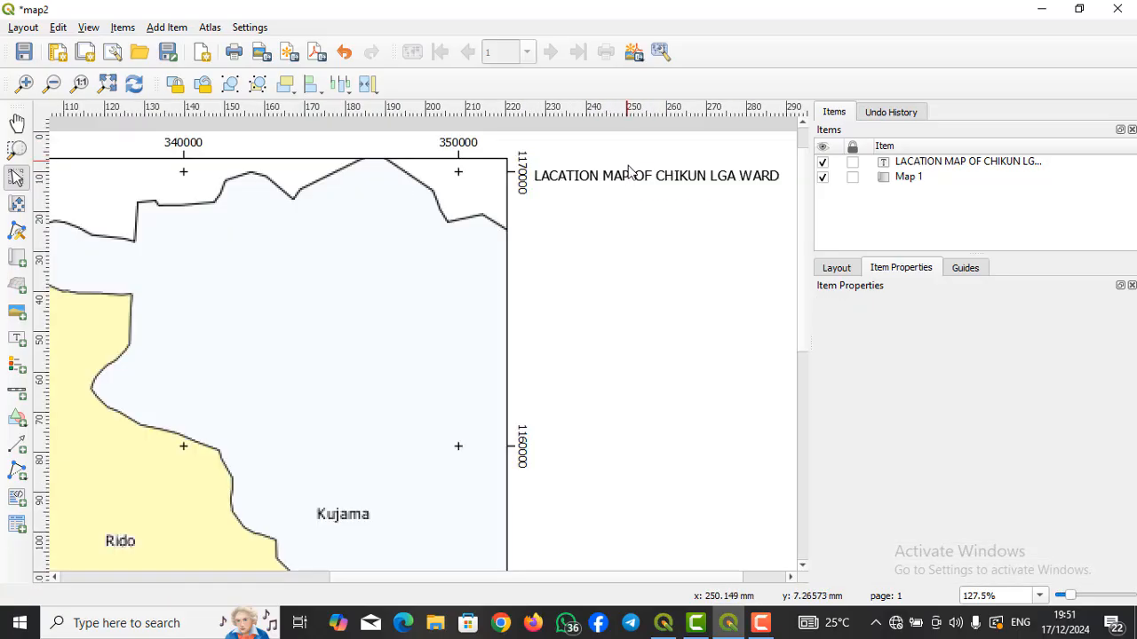
{"action": "left_click", "coordinate": [565, 183]}
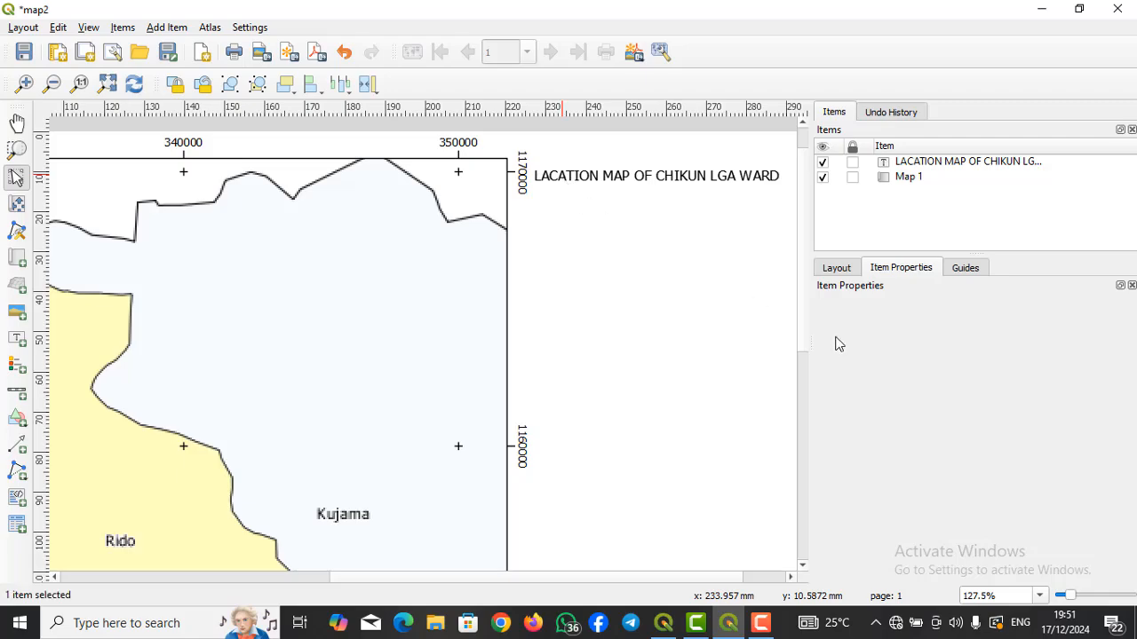
{"action": "left_click", "coordinate": [548, 183]}
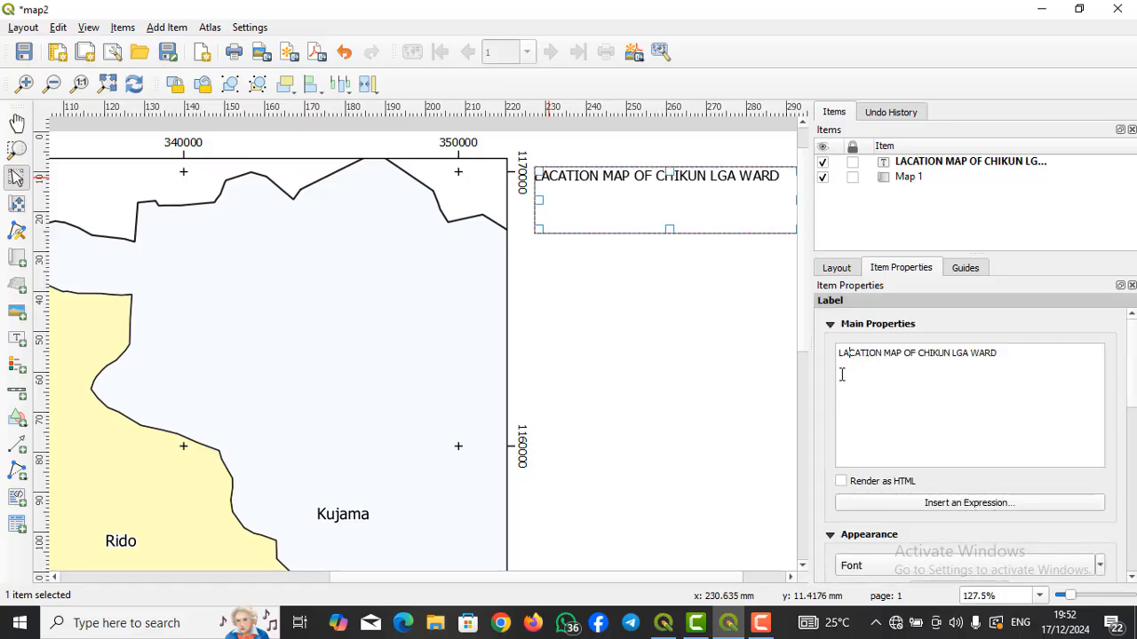
{"action": "key", "text": "BackSpace"}
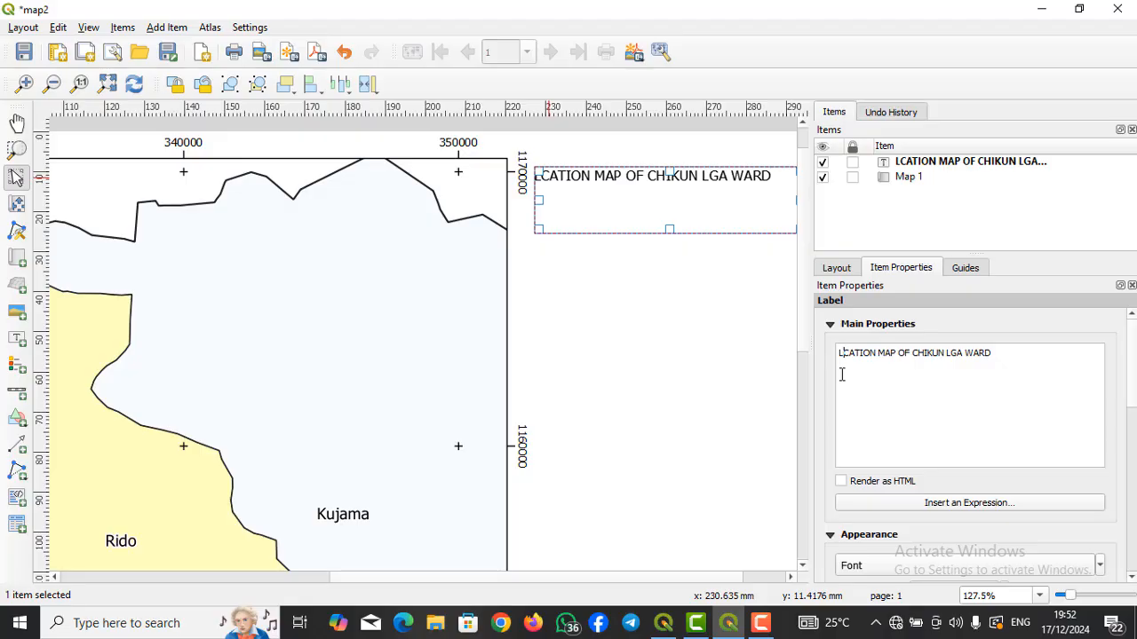
{"action": "type", "text": "O"}
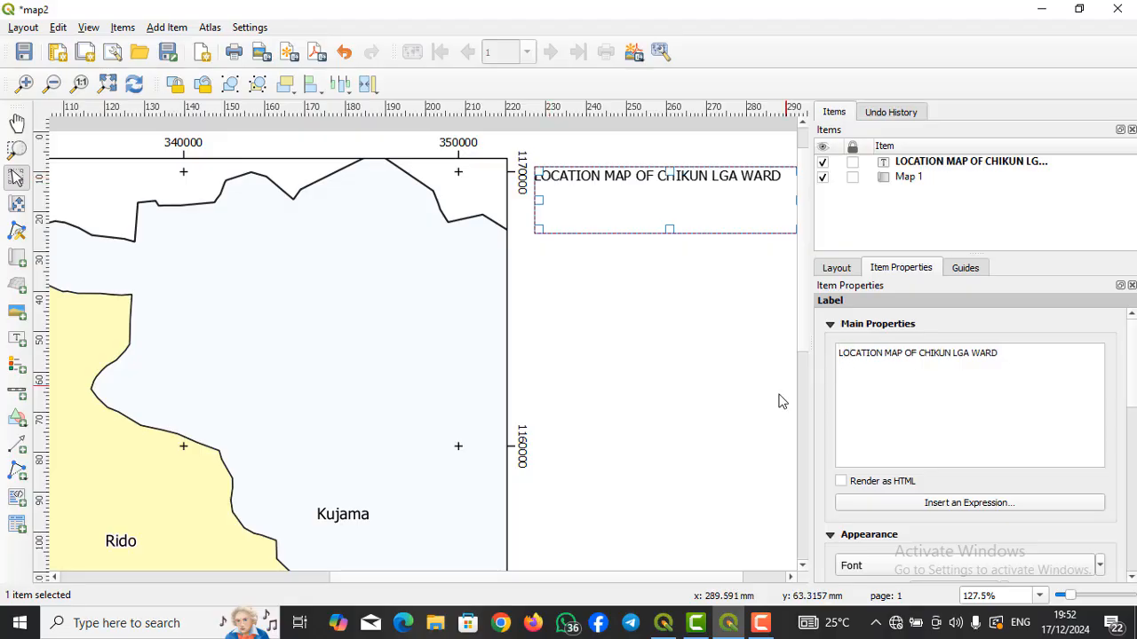
{"action": "left_click", "coordinate": [734, 432]}
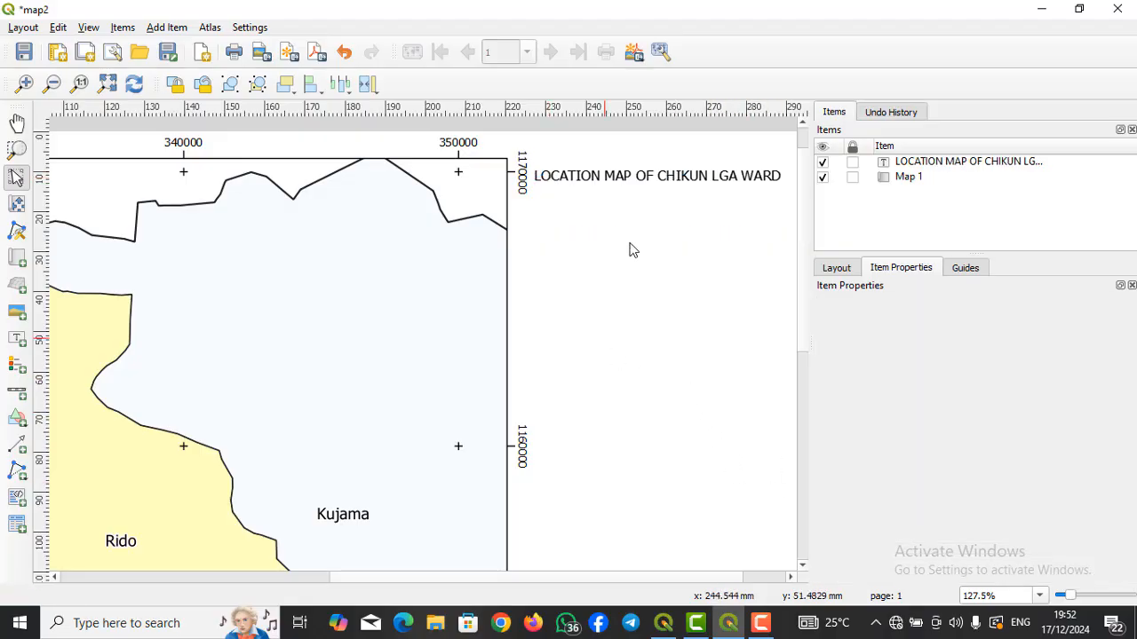
Reduce the title label's height to about 10 mm and set its font size to 12
{"action": "left_click", "coordinate": [624, 180]}
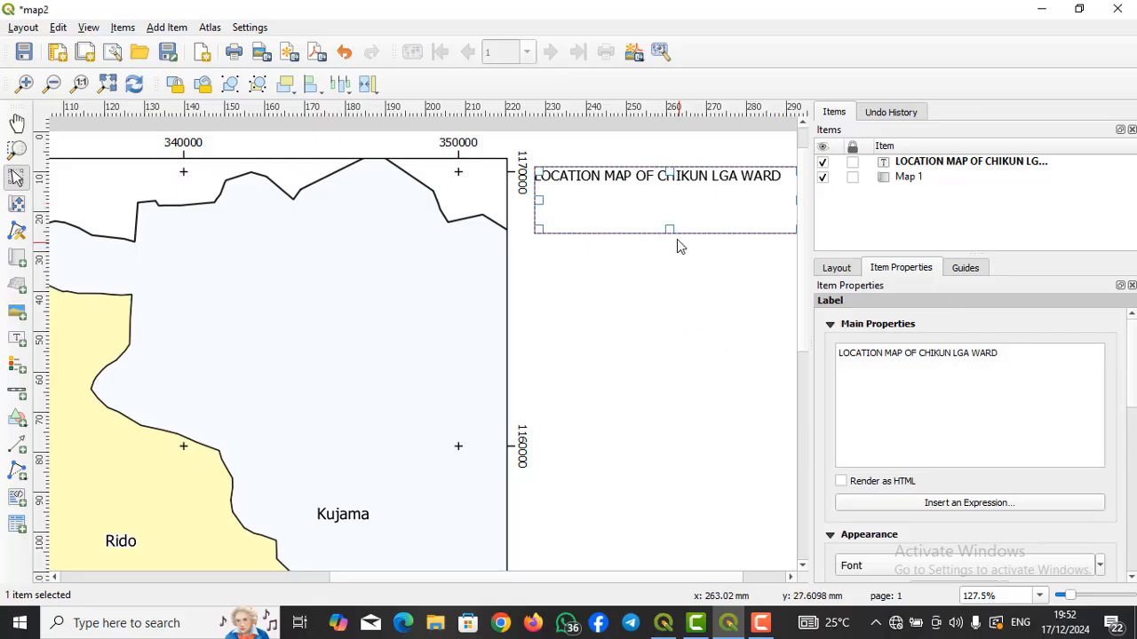
{"action": "left_click_drag", "start_coordinate": [670, 228], "coordinate": [678, 203]}
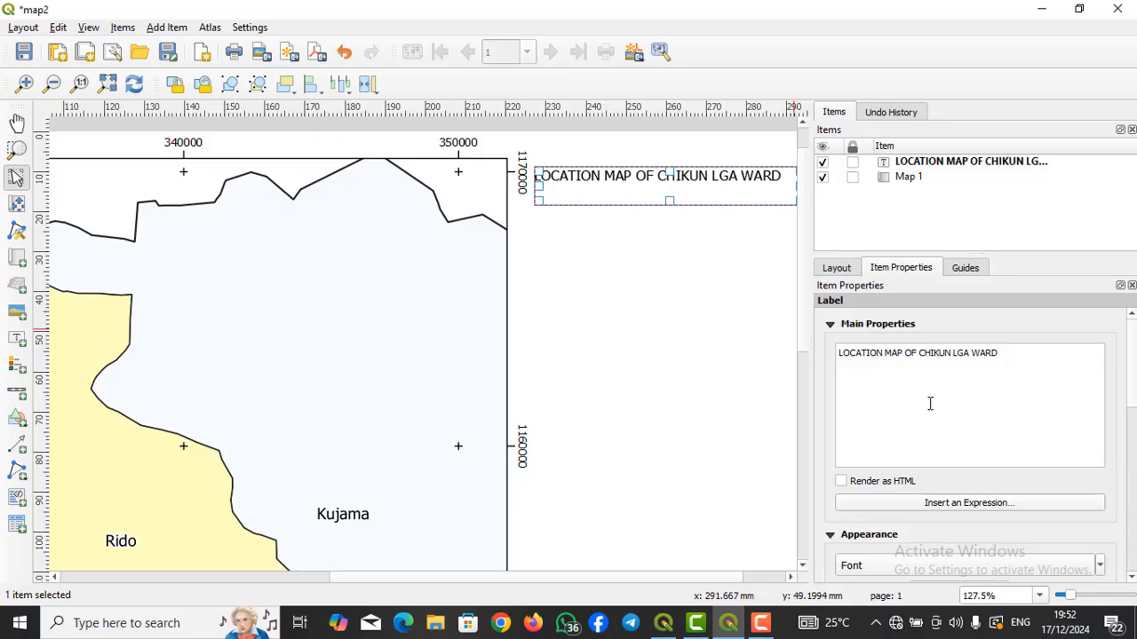
{"action": "left_click_drag", "start_coordinate": [1132, 380], "coordinate": [1134, 405]}
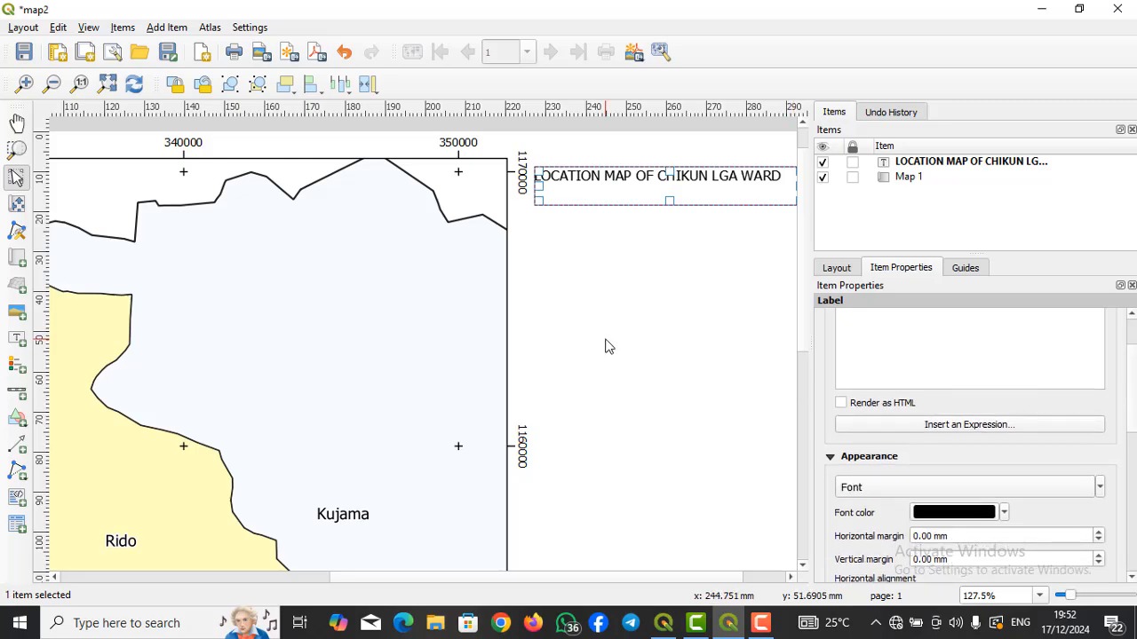
{"action": "left_click", "coordinate": [921, 488]}
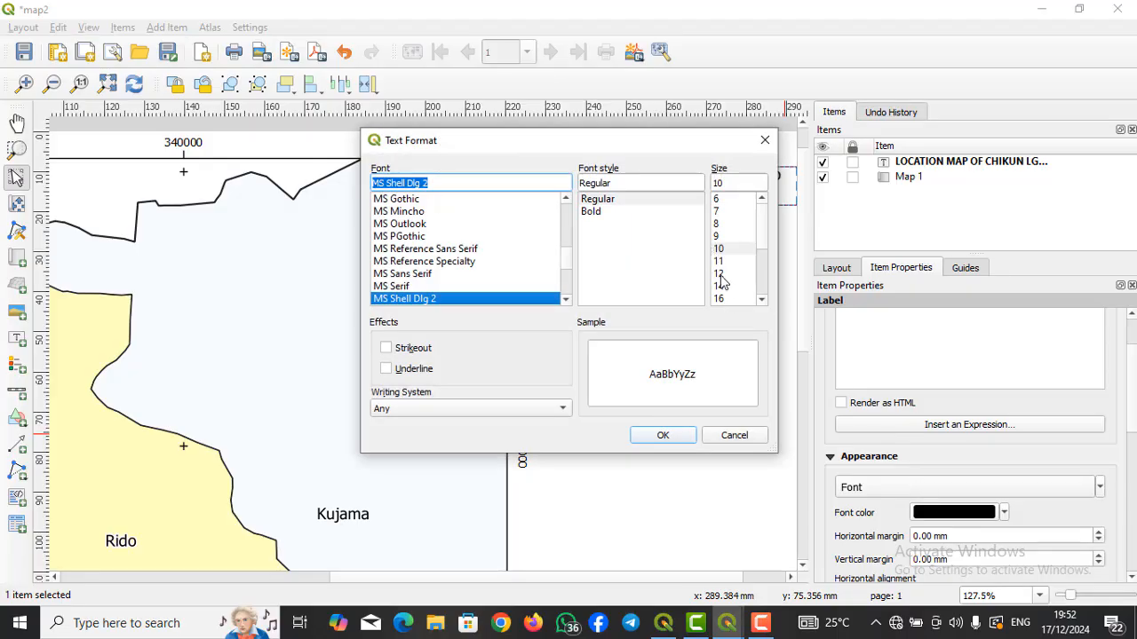
{"action": "left_click", "coordinate": [720, 275]}
{"action": "left_click", "coordinate": [663, 435]}
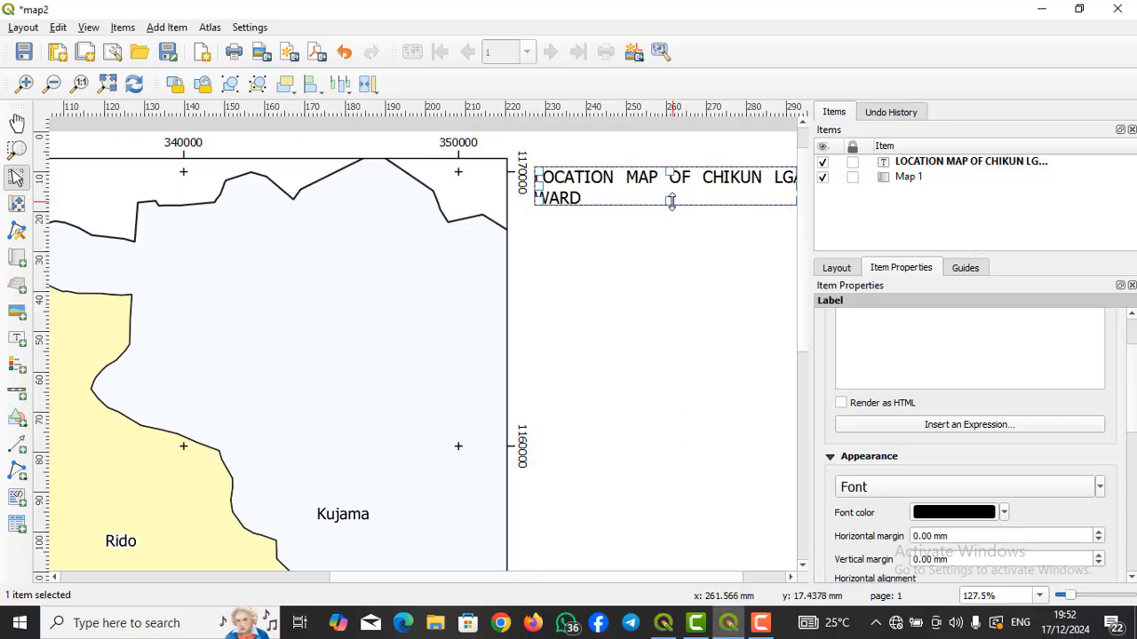
Set the title label's font style to Bold
{"action": "scroll", "coordinate": [622, 249], "scroll_direction": "down", "scroll_amount": 2}
{"action": "scroll", "coordinate": [653, 204], "scroll_direction": "up", "scroll_amount": 2}
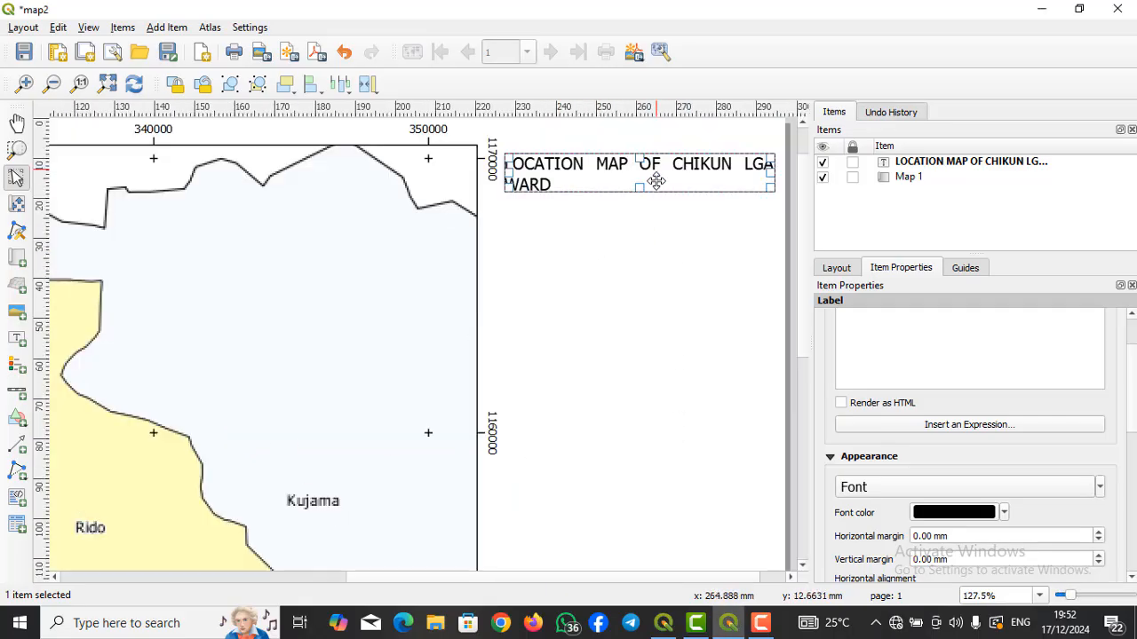
{"action": "left_click", "coordinate": [998, 490]}
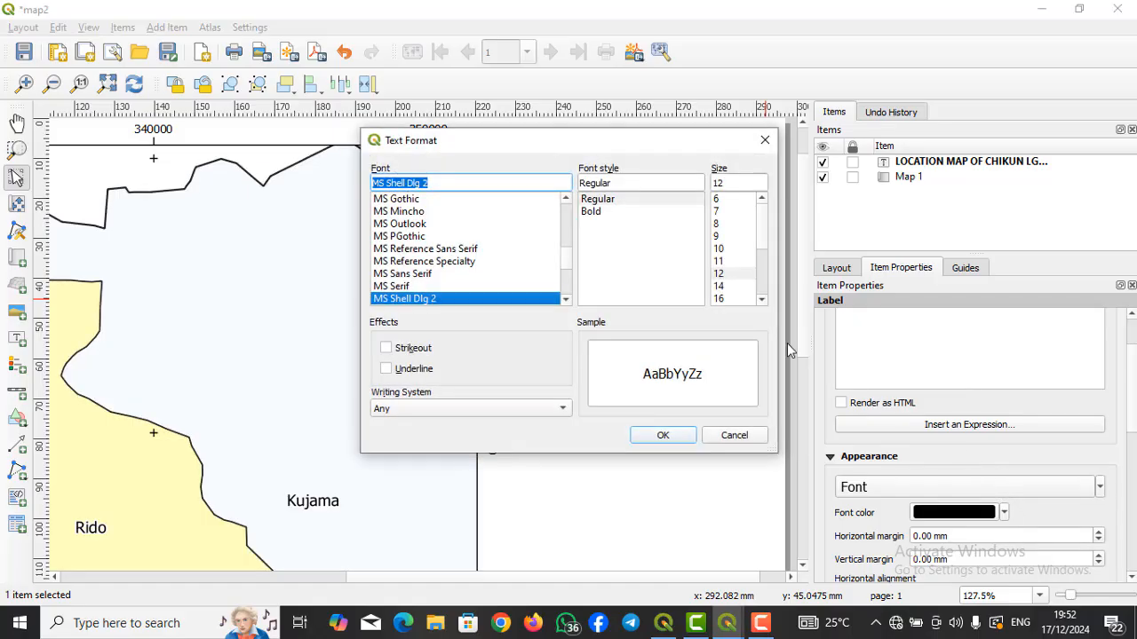
{"action": "left_click", "coordinate": [592, 213]}
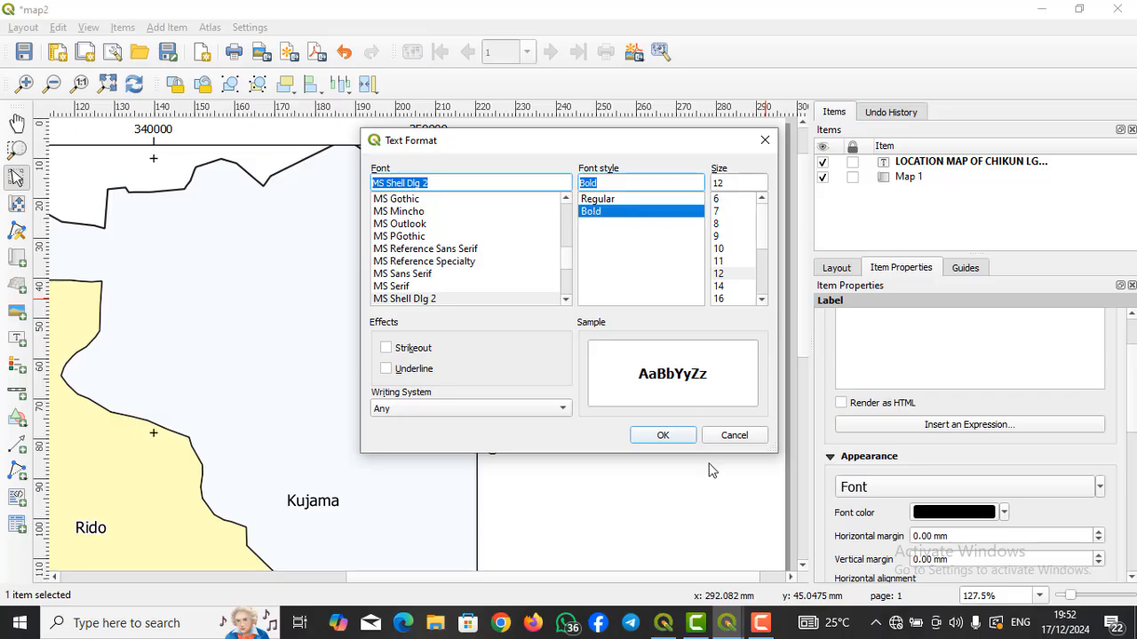
{"action": "left_click", "coordinate": [663, 436]}
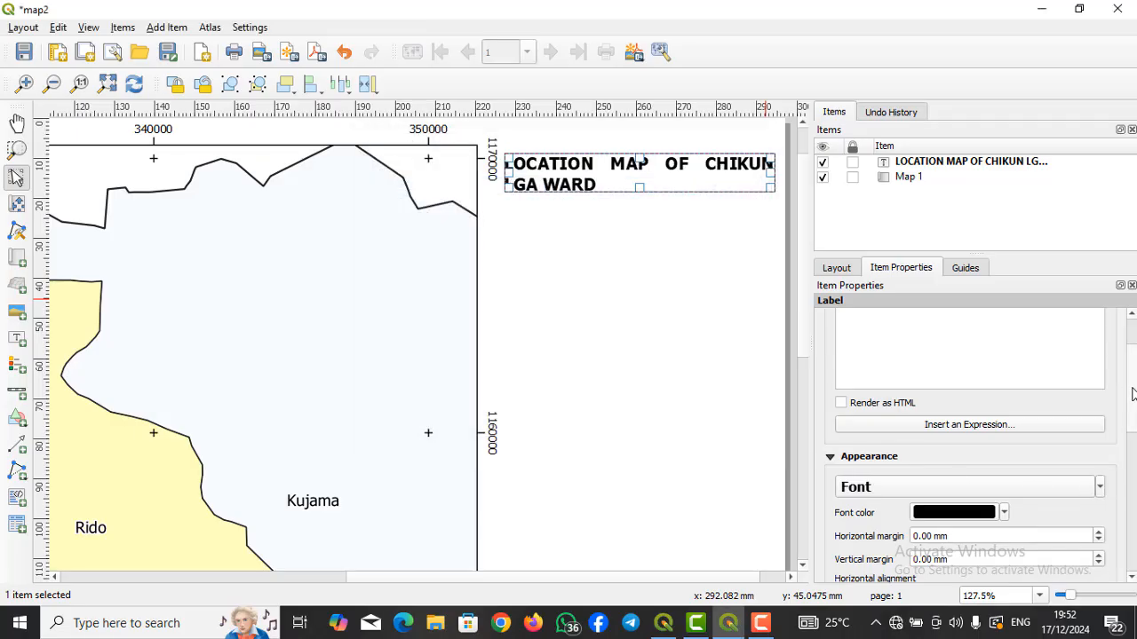
Align the title label's text to Center horizontally and Middle vertically
{"action": "left_click_drag", "start_coordinate": [1131, 390], "coordinate": [1133, 444]}
{"action": "left_click", "coordinate": [882, 432]}
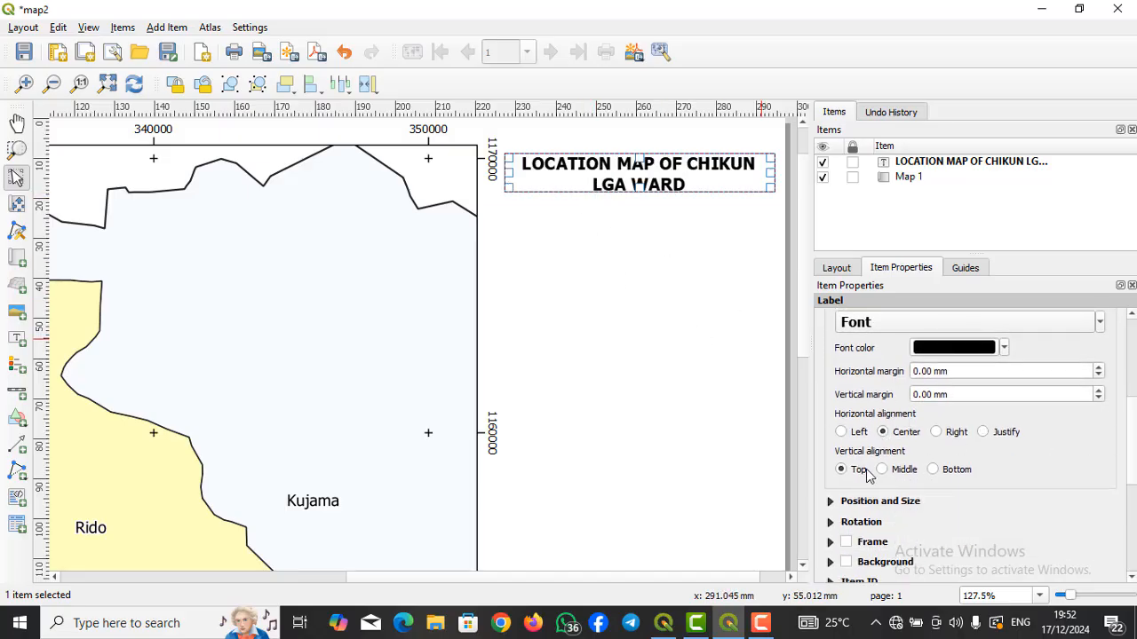
{"action": "left_click", "coordinate": [882, 470]}
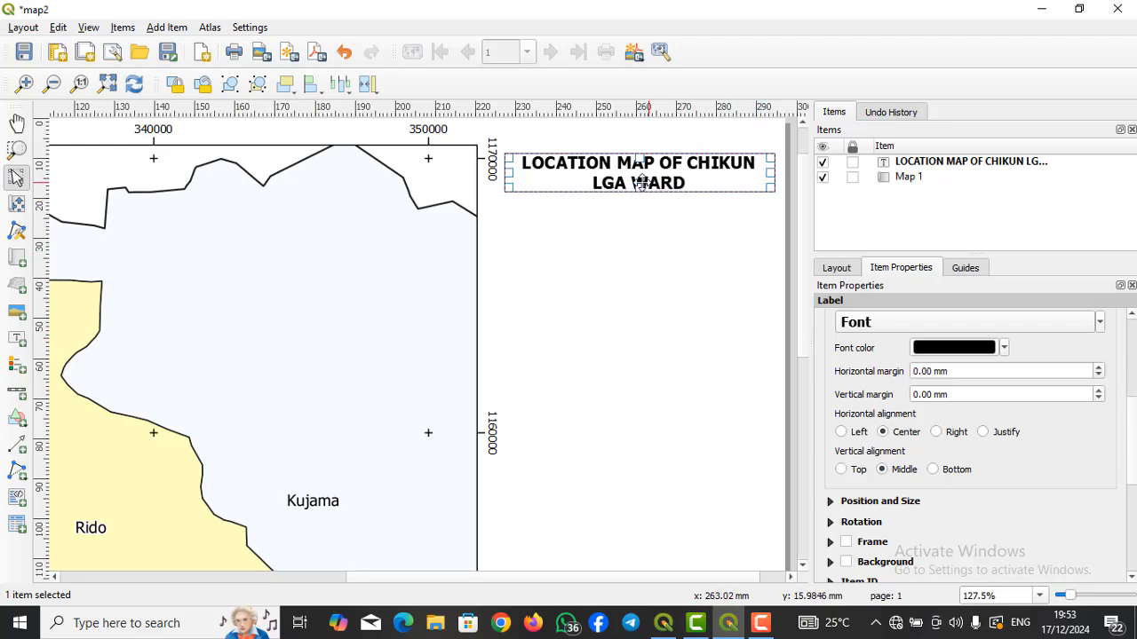
{"action": "left_click", "coordinate": [646, 224]}
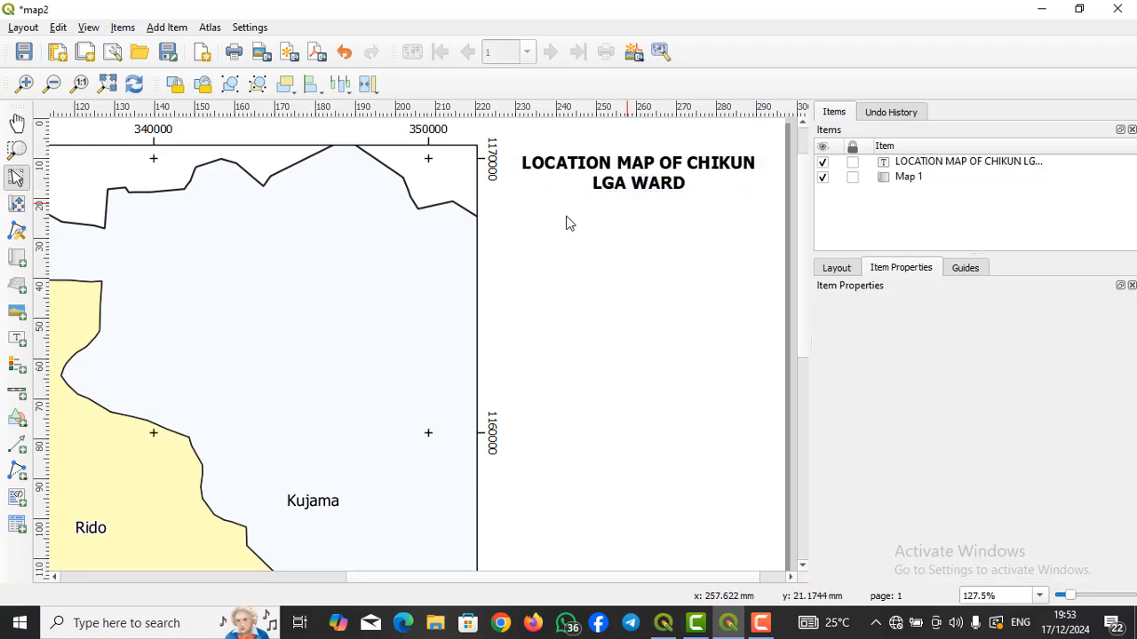
Try a frame around the title label and turn it off again
{"action": "scroll", "coordinate": [673, 178], "scroll_direction": "down", "scroll_amount": 1}
{"action": "scroll", "coordinate": [673, 177], "scroll_direction": "up", "scroll_amount": 1}
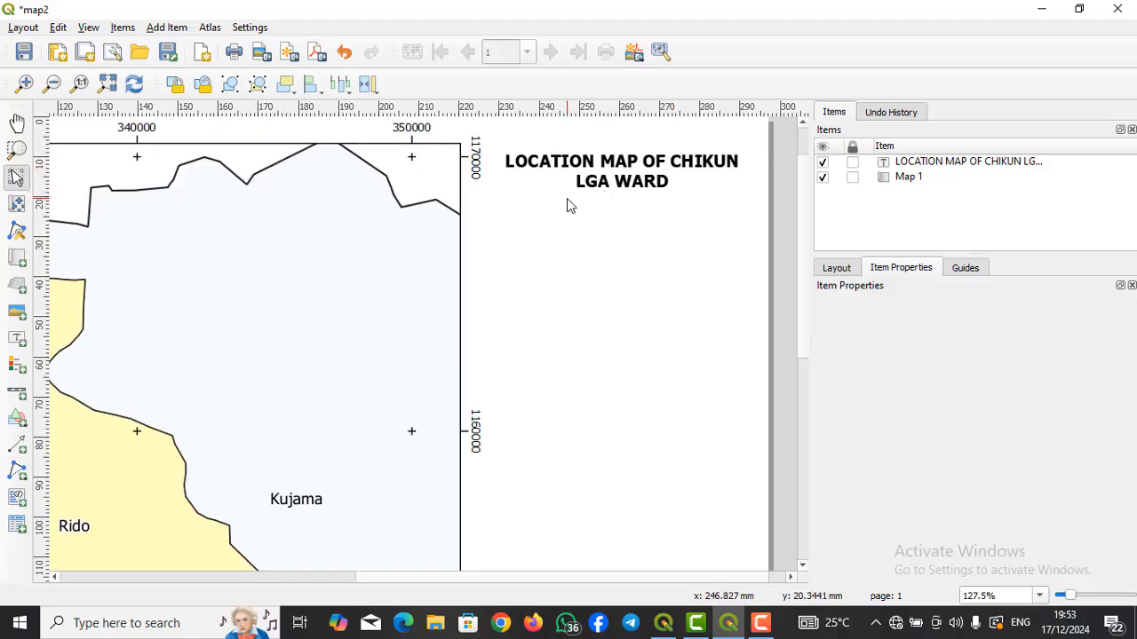
{"action": "scroll", "coordinate": [584, 230], "scroll_direction": "down", "scroll_amount": 1}
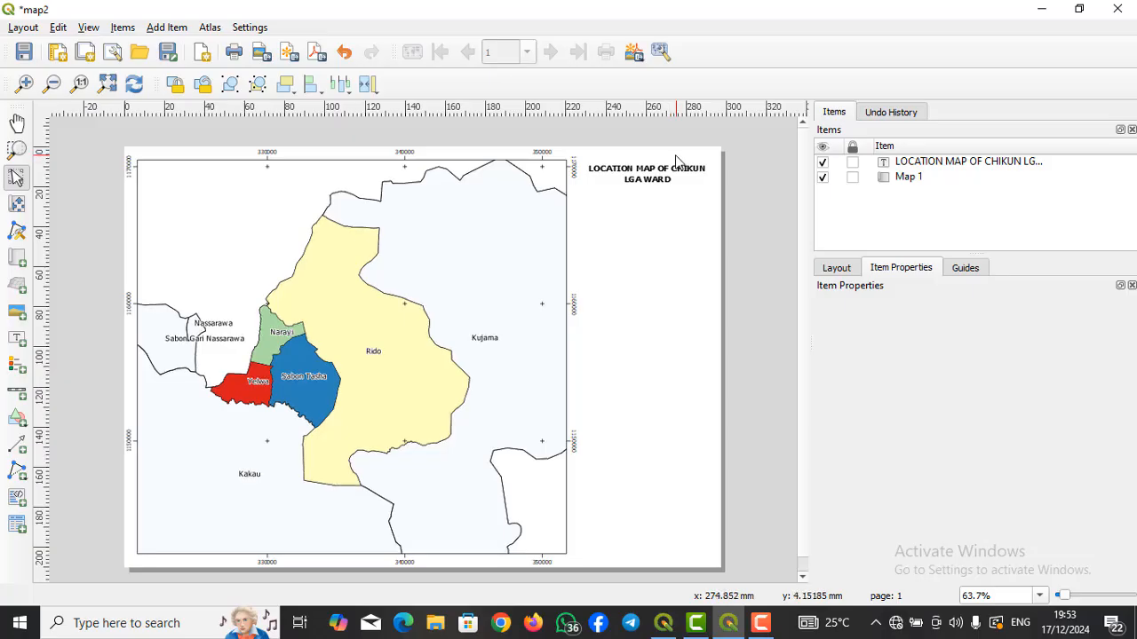
{"action": "scroll", "coordinate": [677, 162], "scroll_direction": "up", "scroll_amount": 1}
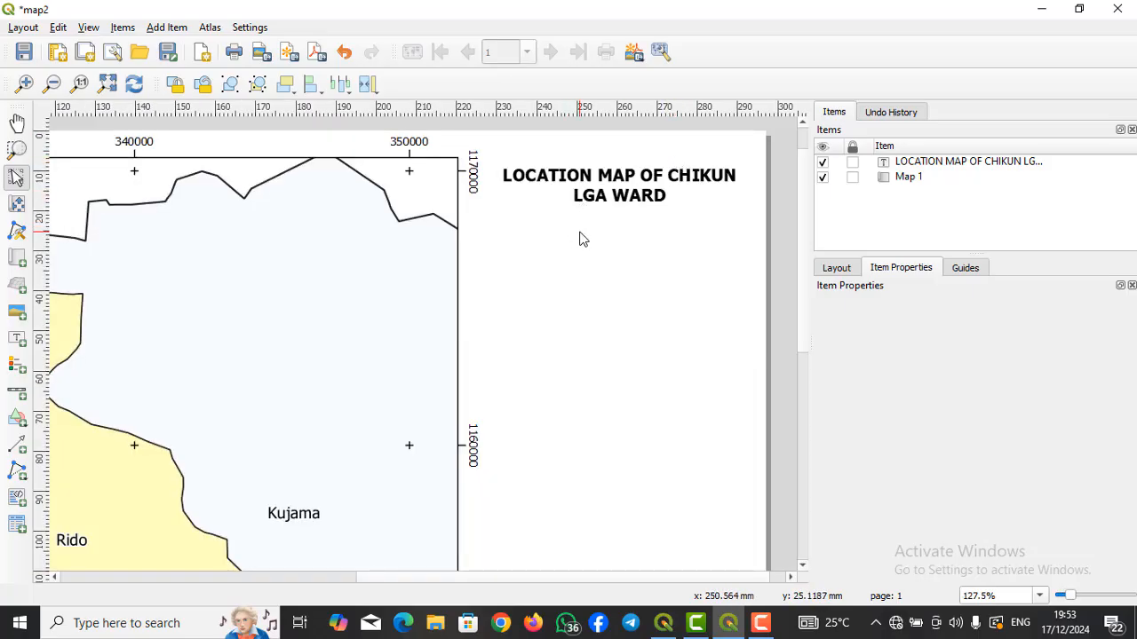
{"action": "left_click", "coordinate": [603, 192]}
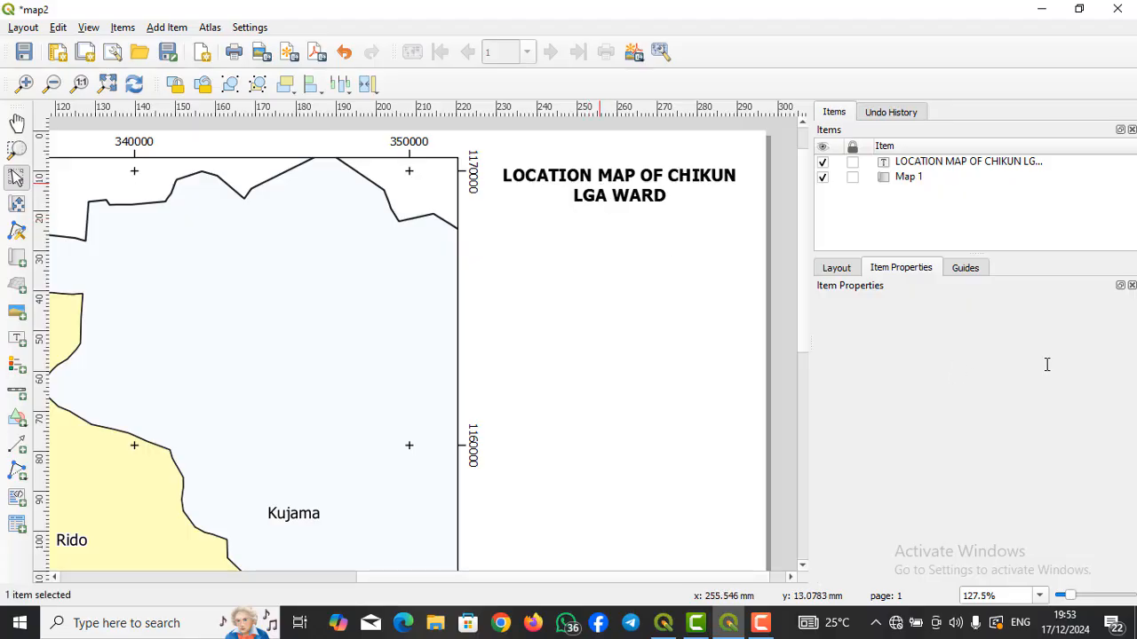
{"action": "left_click_drag", "start_coordinate": [1134, 417], "coordinate": [1133, 529]}
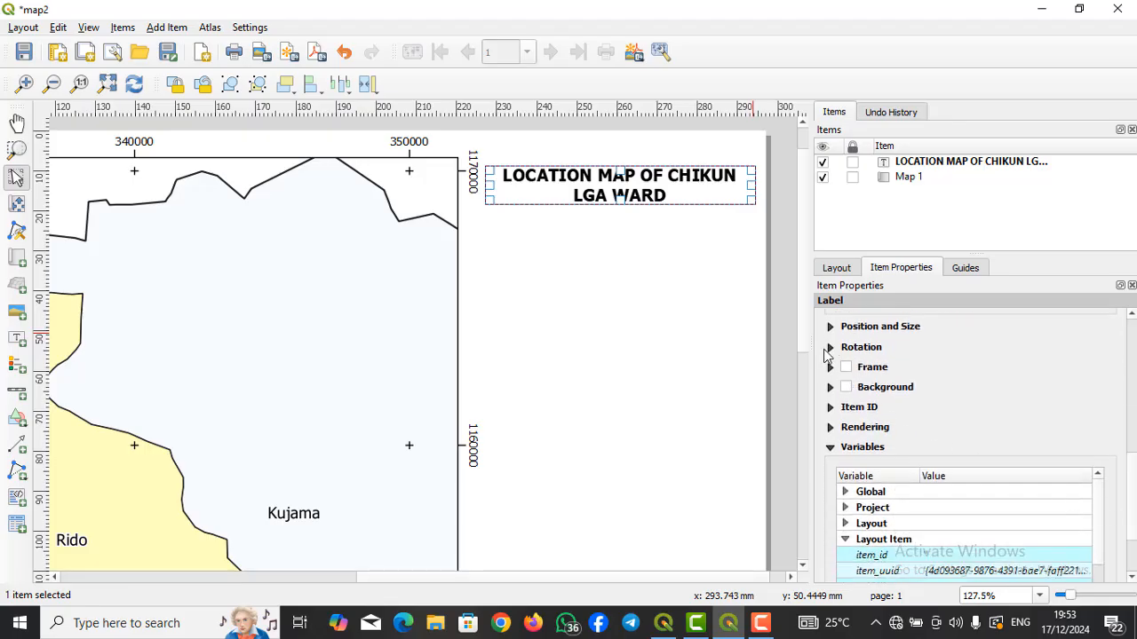
{"action": "left_click", "coordinate": [846, 368]}
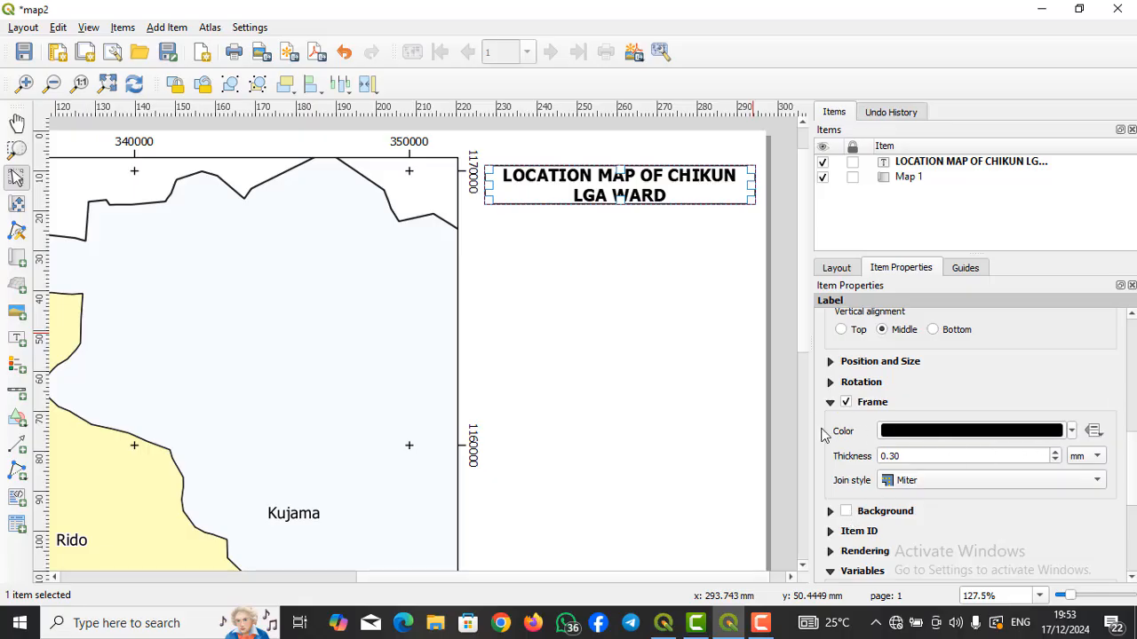
{"action": "left_click", "coordinate": [571, 214]}
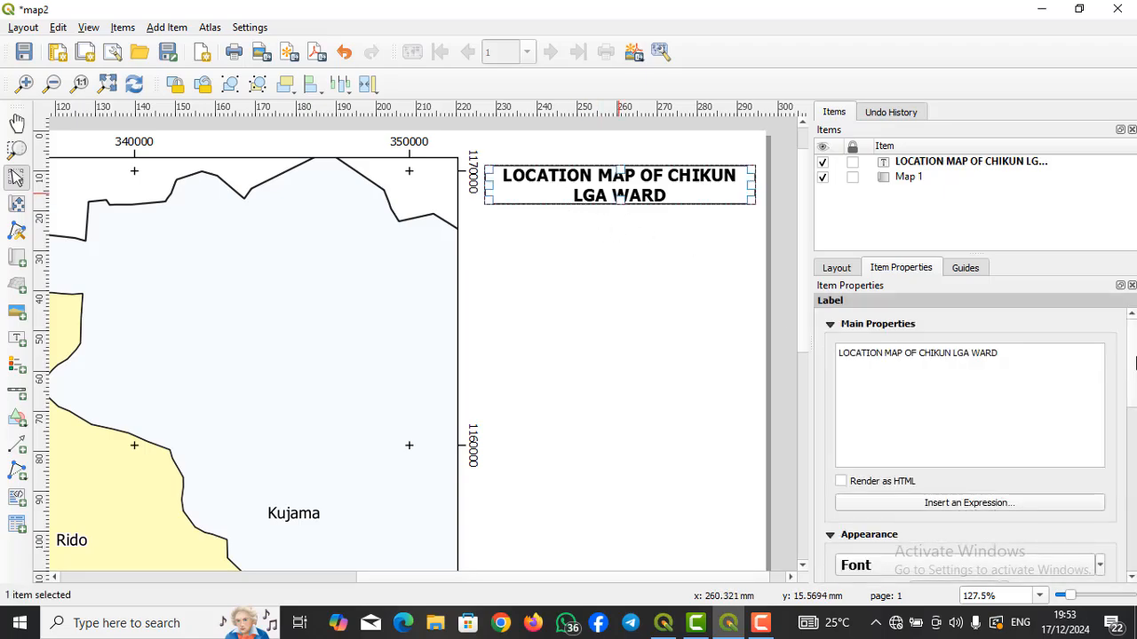
{"action": "scroll", "coordinate": [1135, 362], "scroll_direction": "down", "scroll_amount": 4}
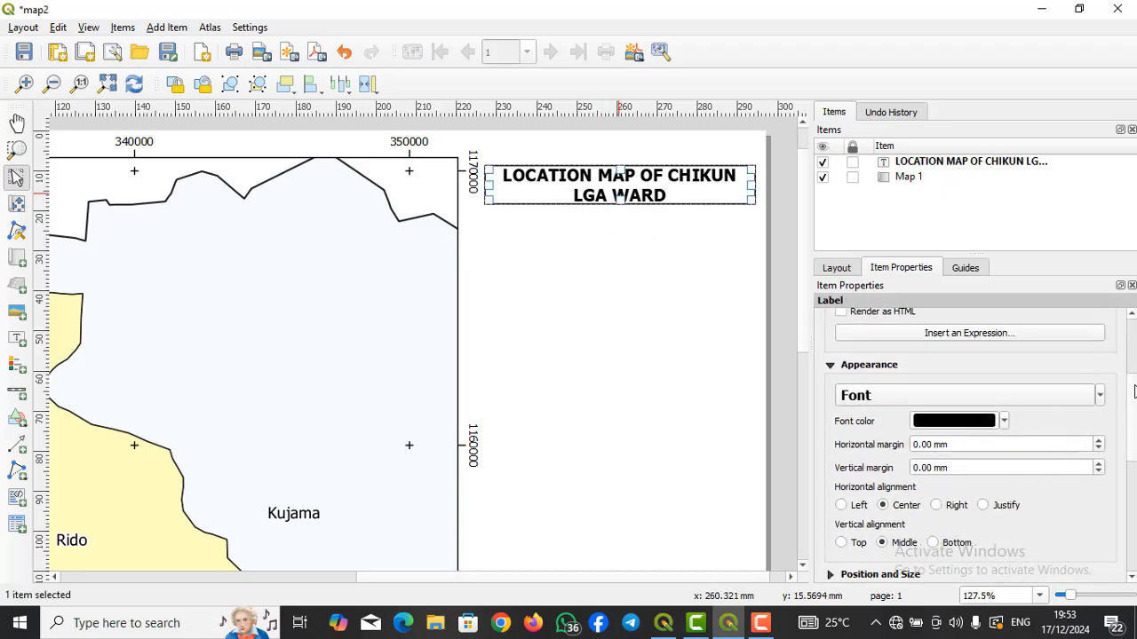
{"action": "scroll", "coordinate": [1135, 391], "scroll_direction": "down", "scroll_amount": 4}
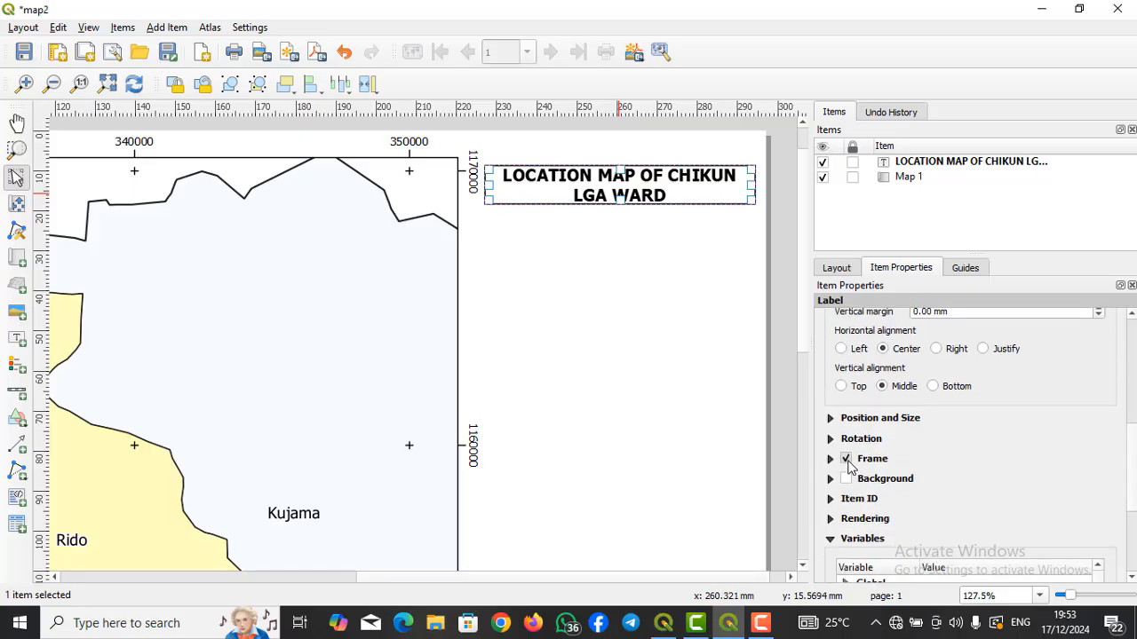
{"action": "left_click", "coordinate": [846, 461]}
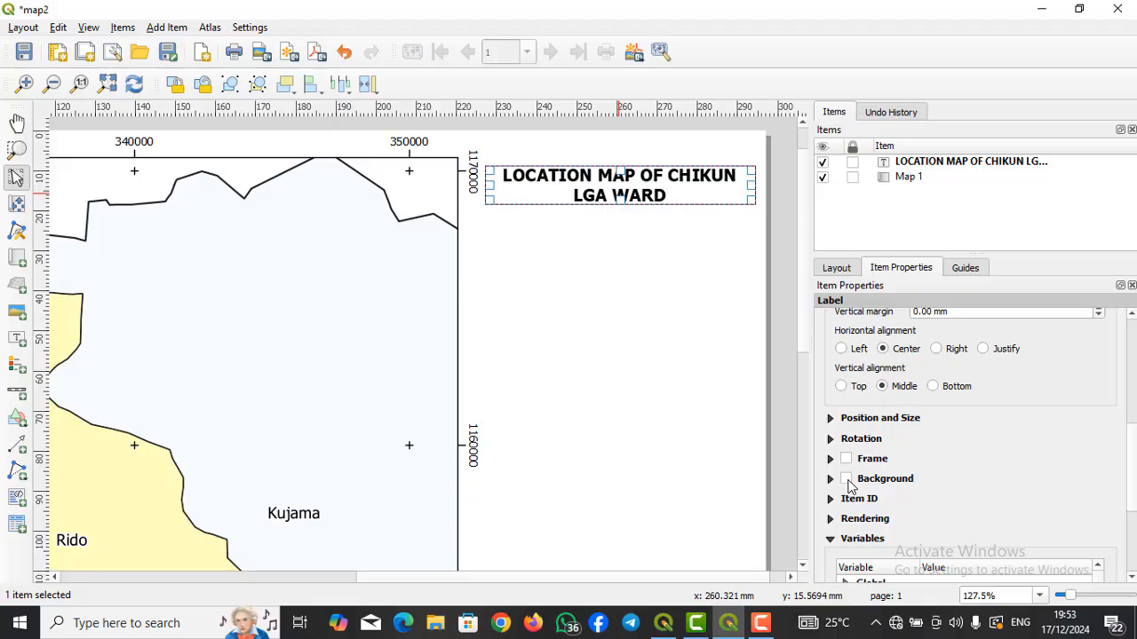
{"action": "left_click", "coordinate": [675, 363]}
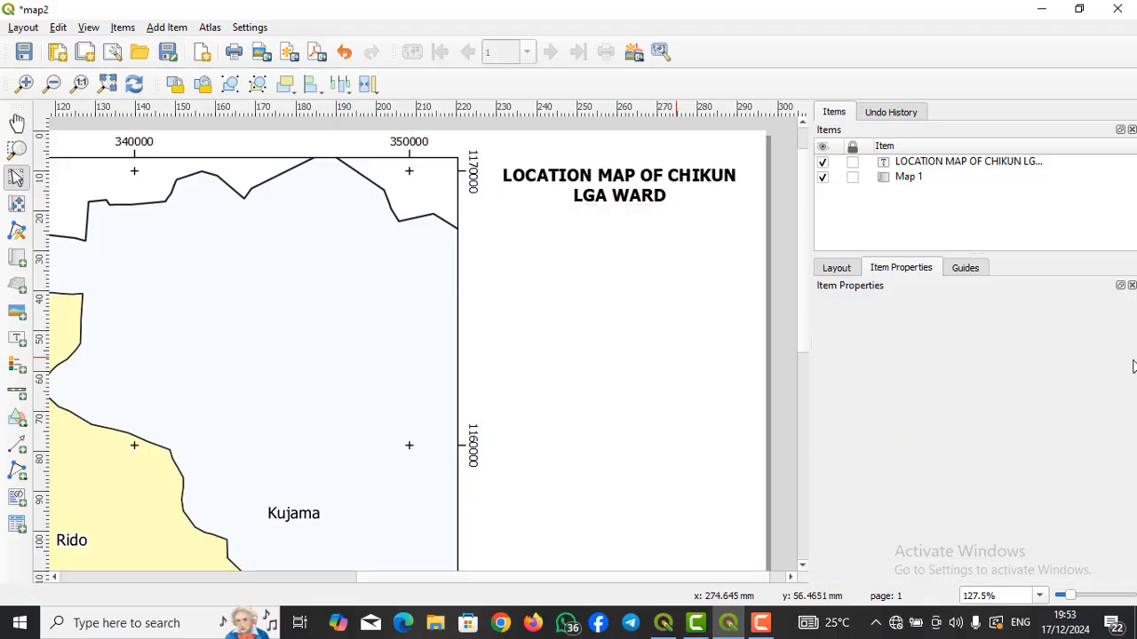
{"action": "left_click", "coordinate": [664, 202]}
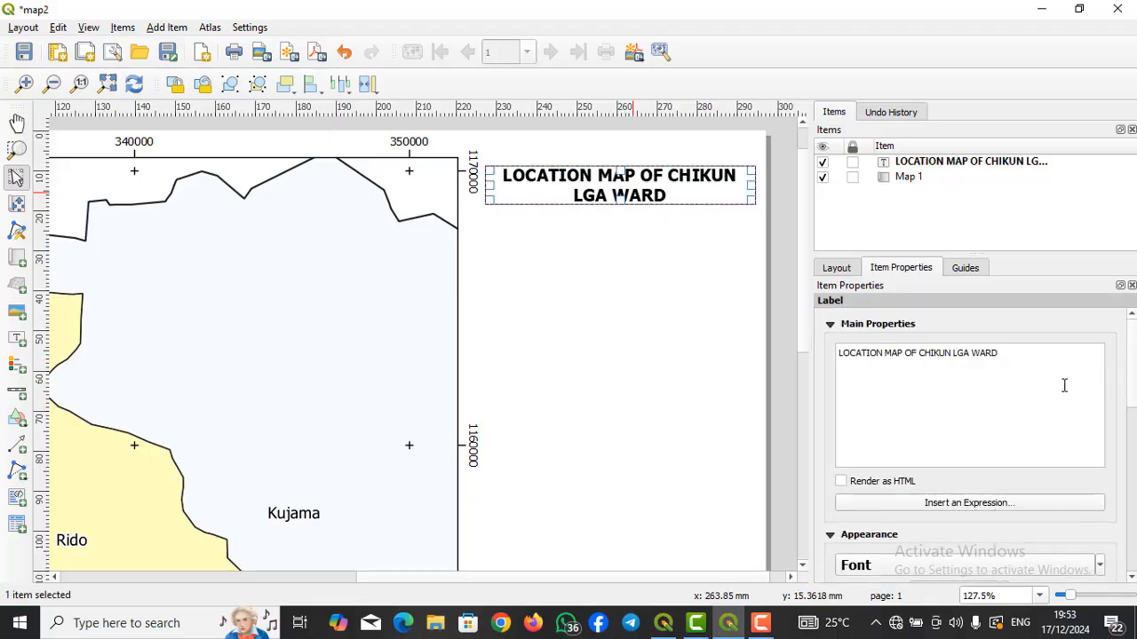
{"action": "scroll", "coordinate": [1128, 354], "scroll_direction": "down", "scroll_amount": 10}
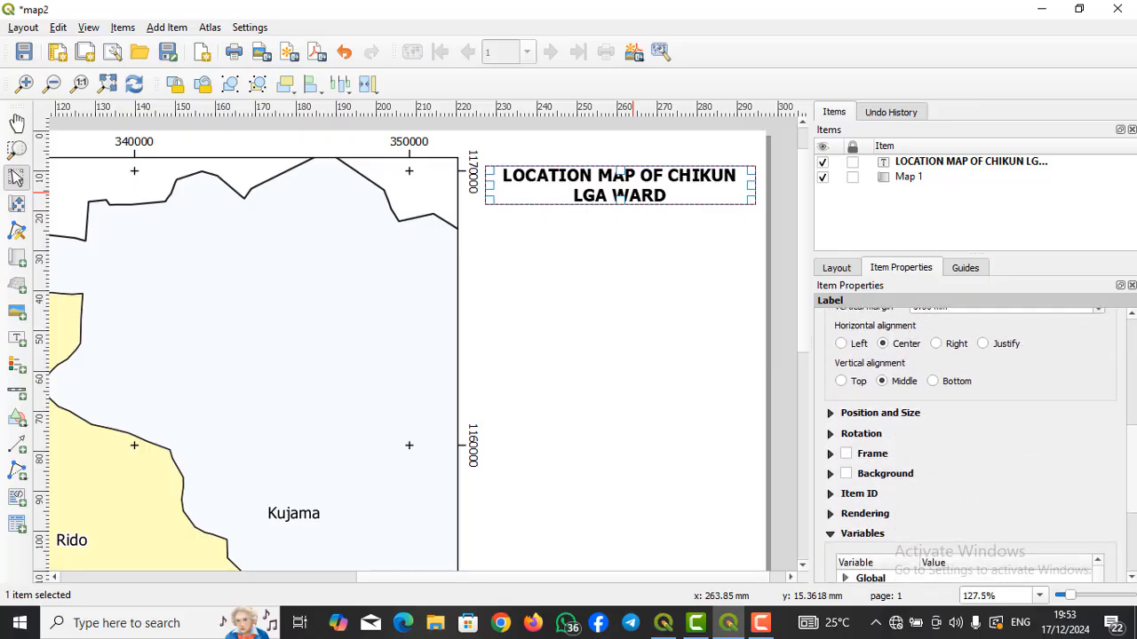
{"action": "mouse_move", "coordinate": [1132, 500]}
{"action": "left_mouse_down"}
{"action": "mouse_move", "coordinate": [1133, 525]}
{"action": "mouse_move", "coordinate": [1133, 482]}
{"action": "left_mouse_up"}
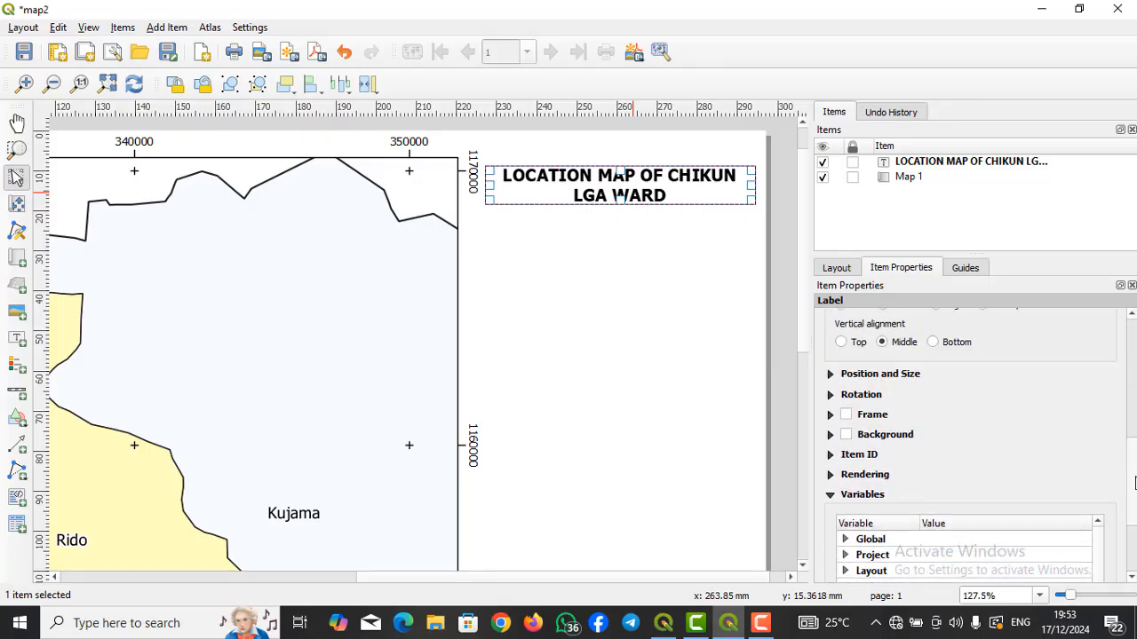
{"action": "left_click", "coordinate": [604, 271]}
Add a legend in the blank area below the title and turn off its Auto update option
{"action": "scroll", "coordinate": [560, 173], "scroll_direction": "down", "scroll_amount": 1}
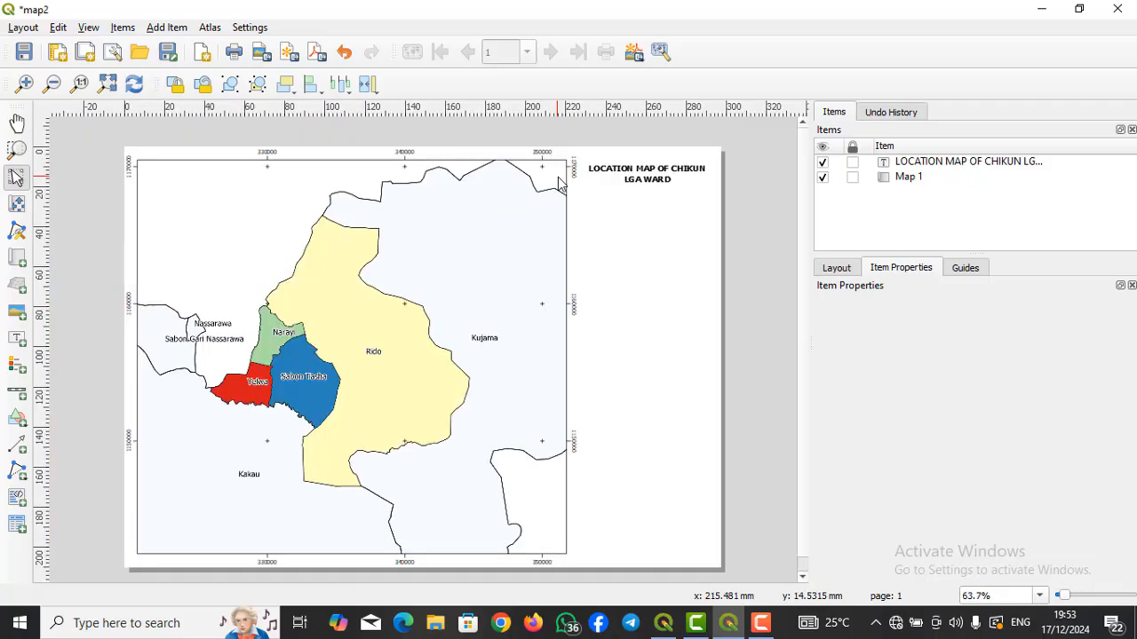
{"action": "left_click", "coordinate": [16, 367]}
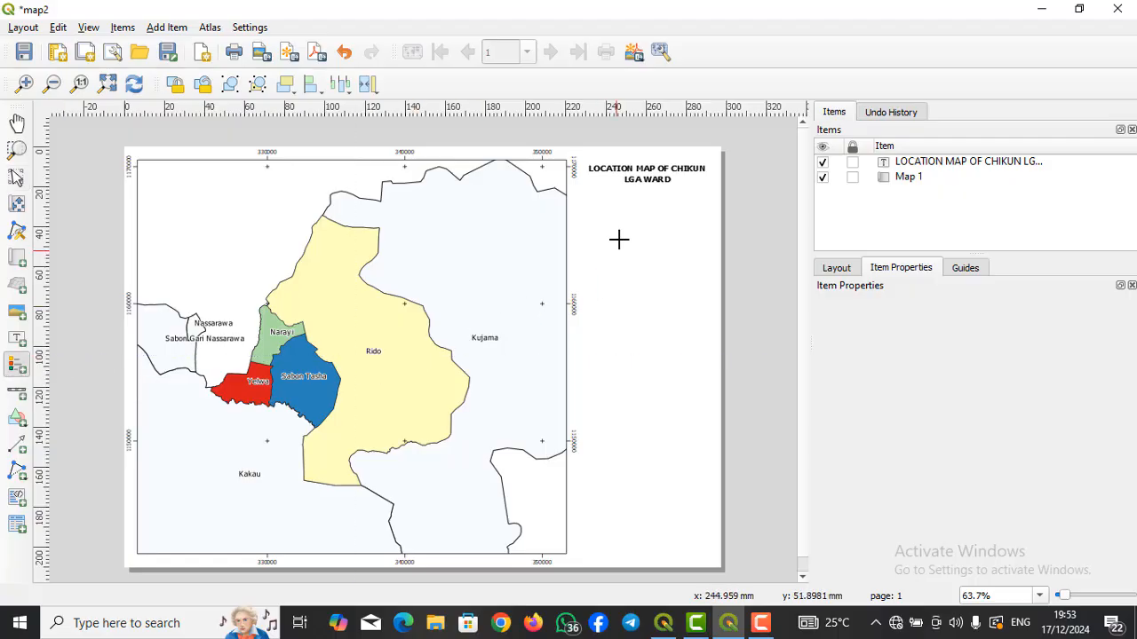
{"action": "left_click_drag", "start_coordinate": [598, 231], "coordinate": [688, 336]}
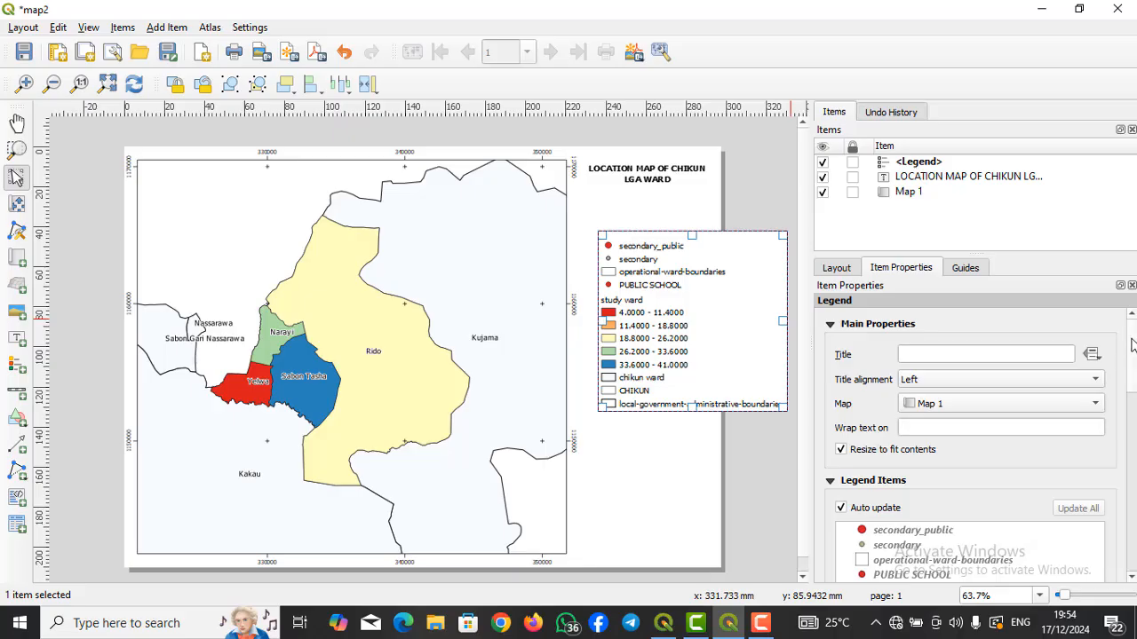
{"action": "left_click_drag", "start_coordinate": [1133, 344], "coordinate": [1134, 388]}
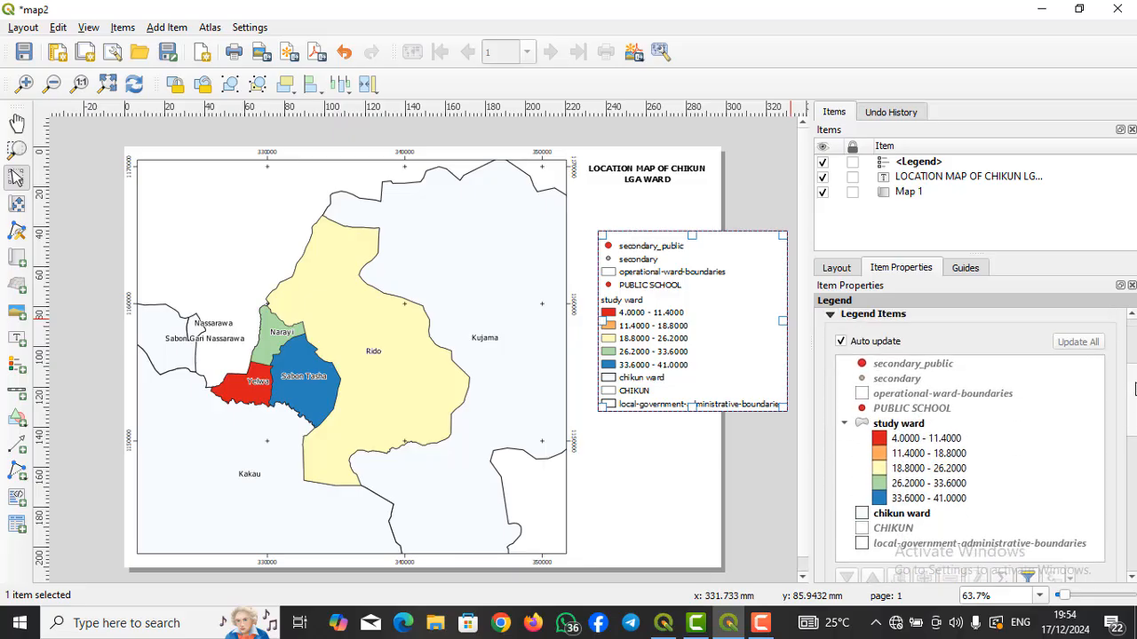
{"action": "left_click", "coordinate": [841, 342]}
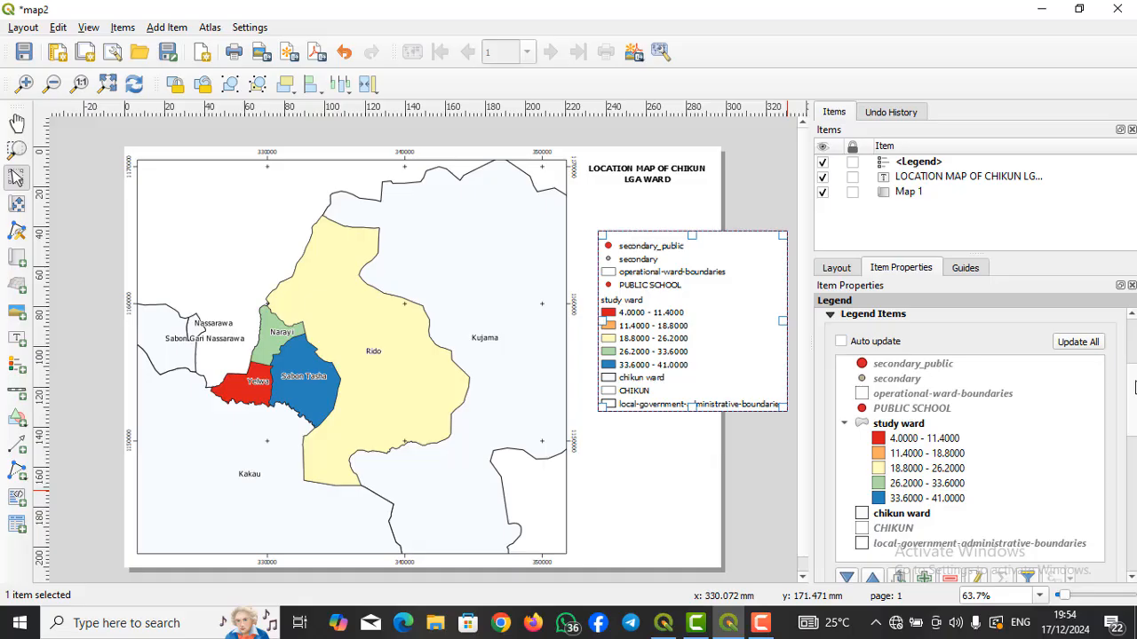
Remove the secondary_public, secondary, operational-ward-boundaries and PUBLIC SCHOOL entries from the legend
{"action": "left_click", "coordinate": [895, 365]}
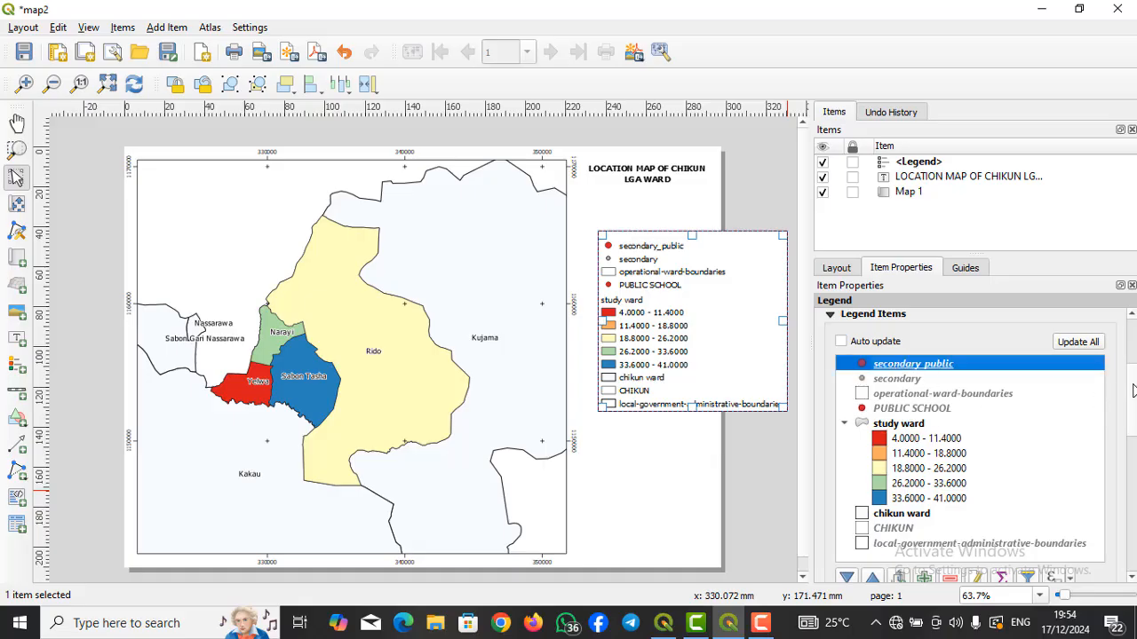
{"action": "scroll", "coordinate": [1133, 391], "scroll_direction": "down", "scroll_amount": 2}
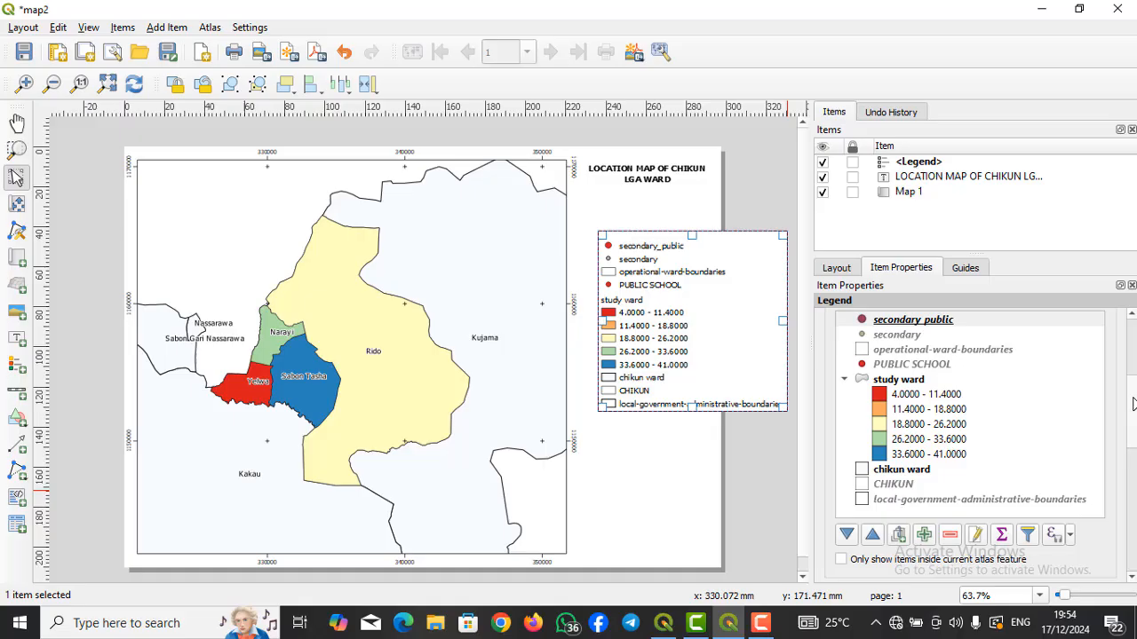
{"action": "left_click", "coordinate": [950, 530]}
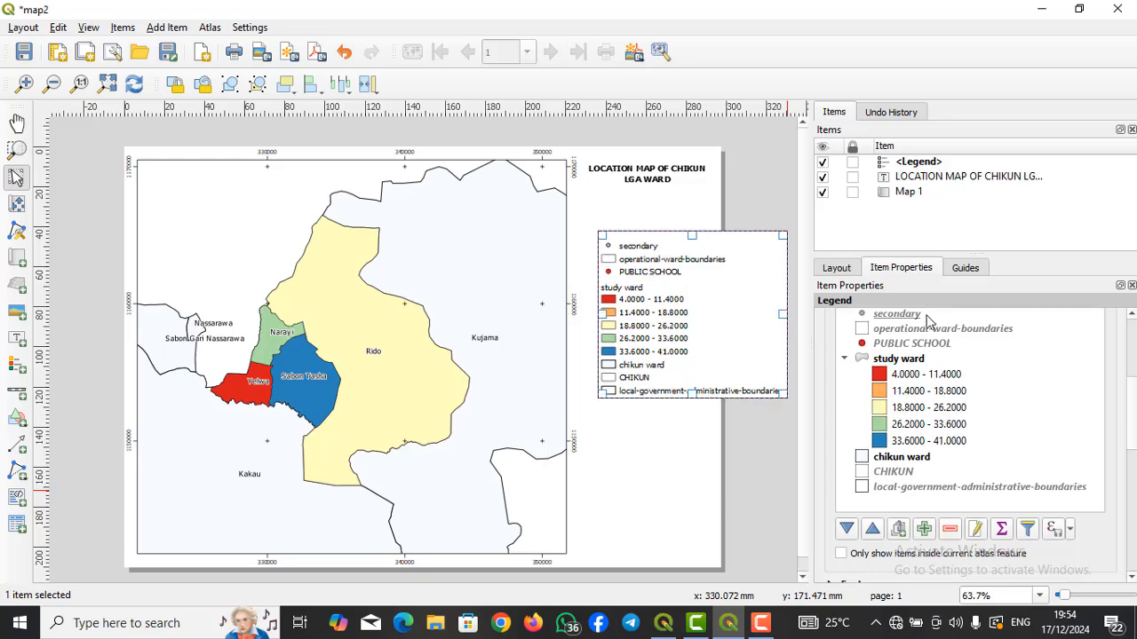
{"action": "left_click", "coordinate": [902, 316]}
{"action": "left_click", "coordinate": [950, 531]}
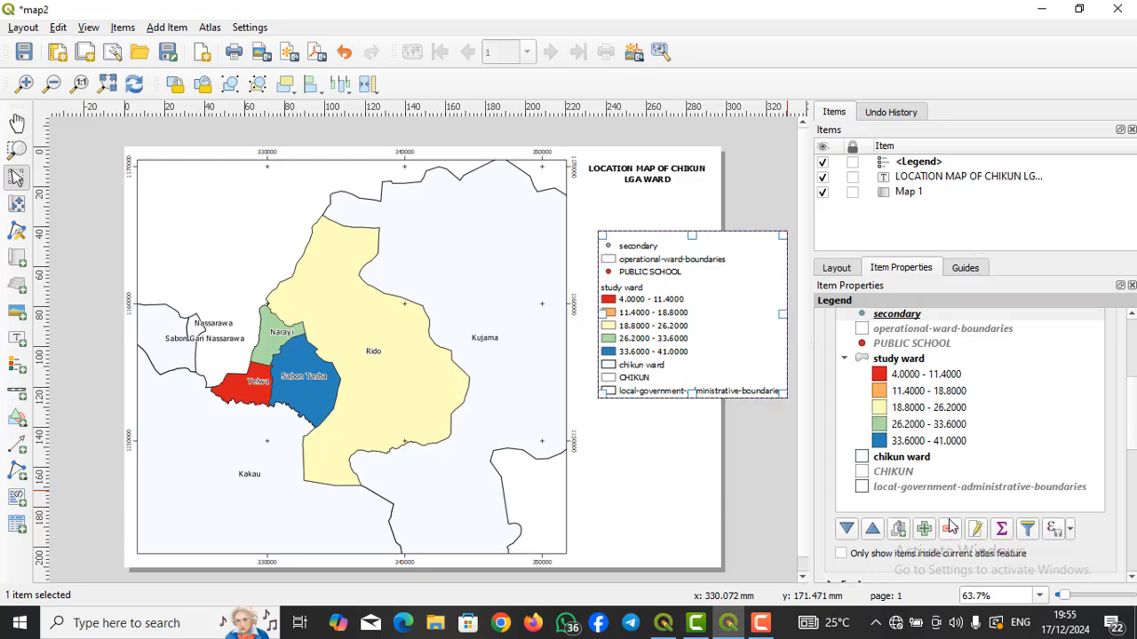
{"action": "left_click", "coordinate": [904, 316]}
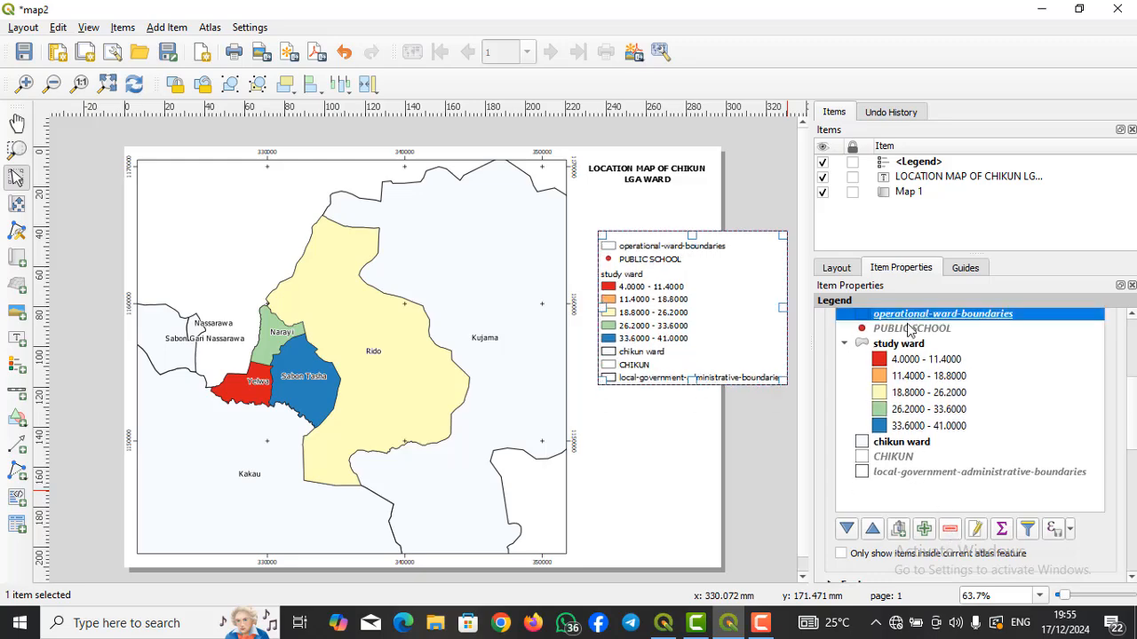
{"action": "left_click", "coordinate": [950, 528]}
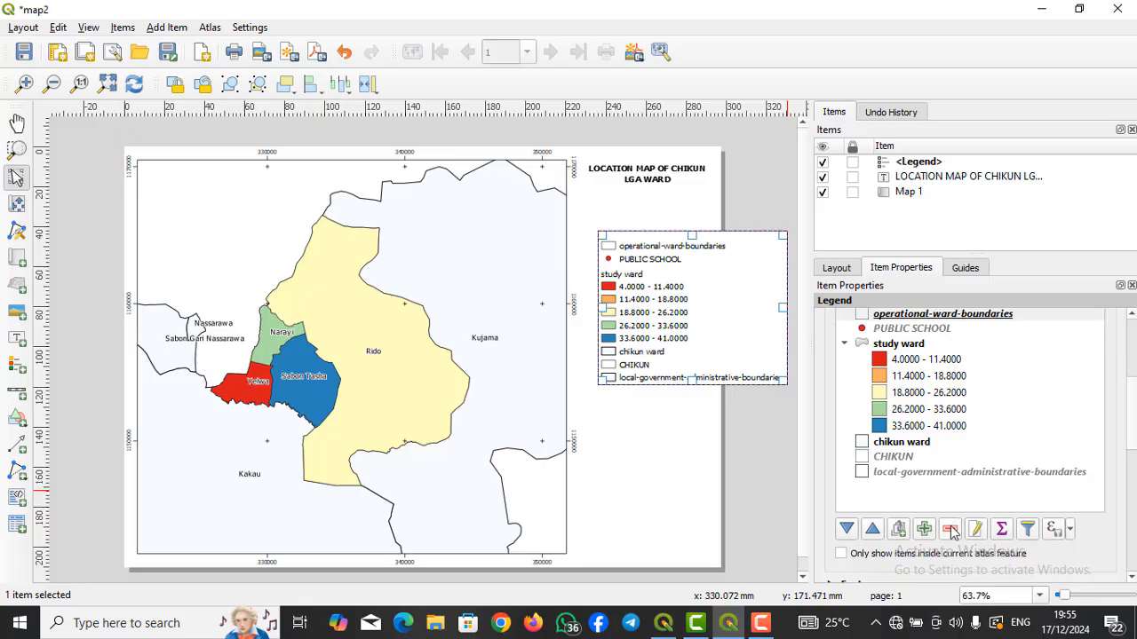
{"action": "left_click", "coordinate": [911, 317]}
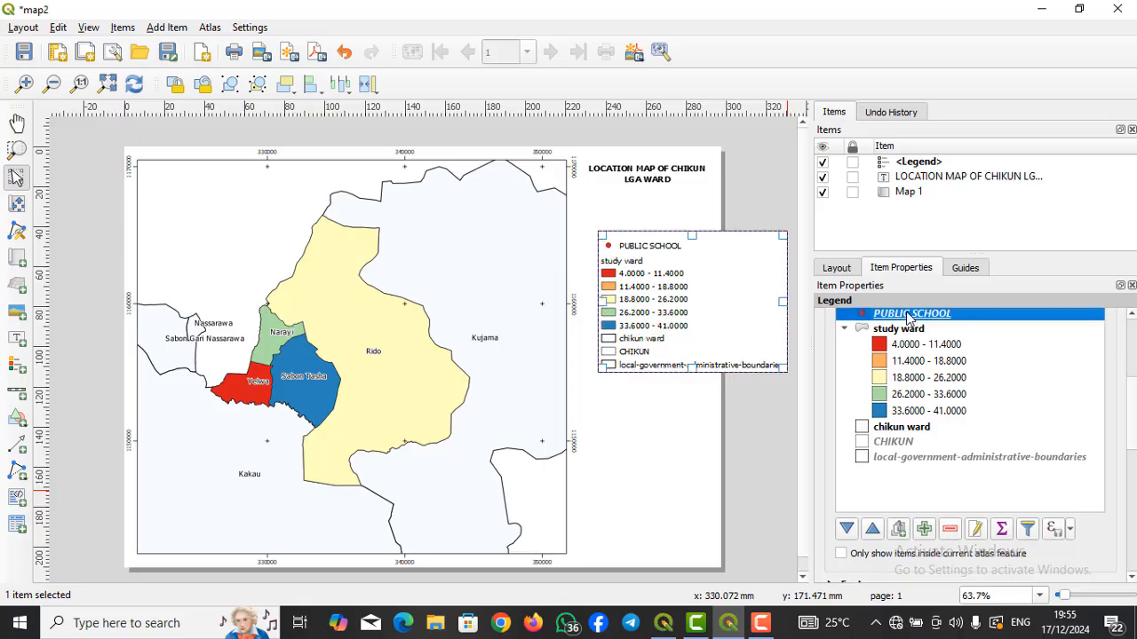
{"action": "left_click", "coordinate": [950, 531]}
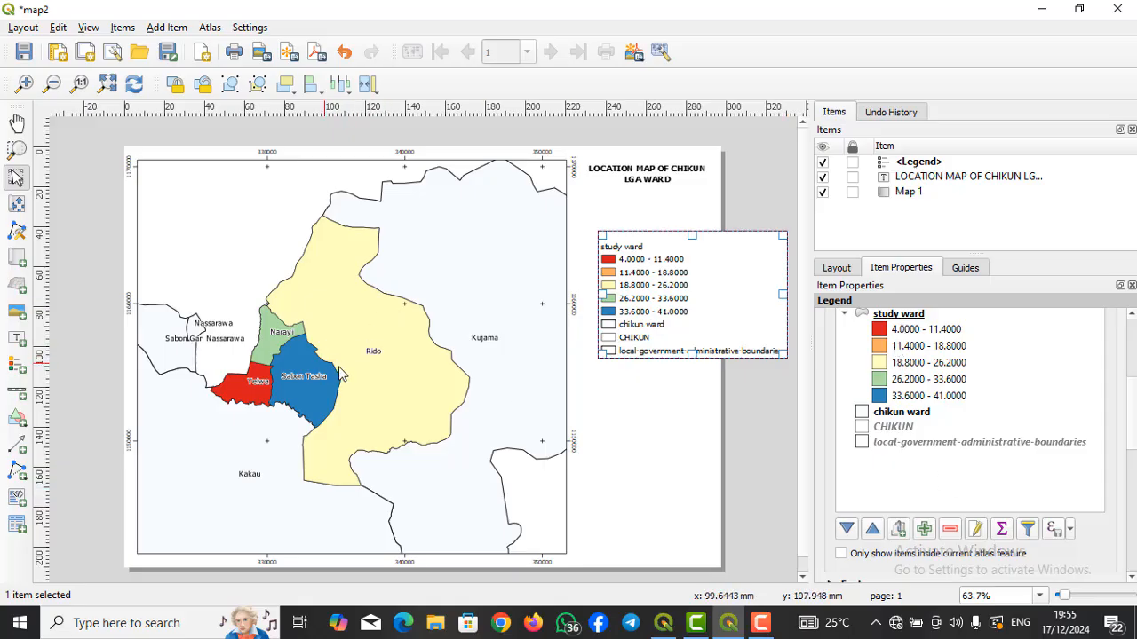
Remove the CHIKUN and local-government-administrative-boundaries entries from the legend
{"action": "left_click", "coordinate": [888, 431]}
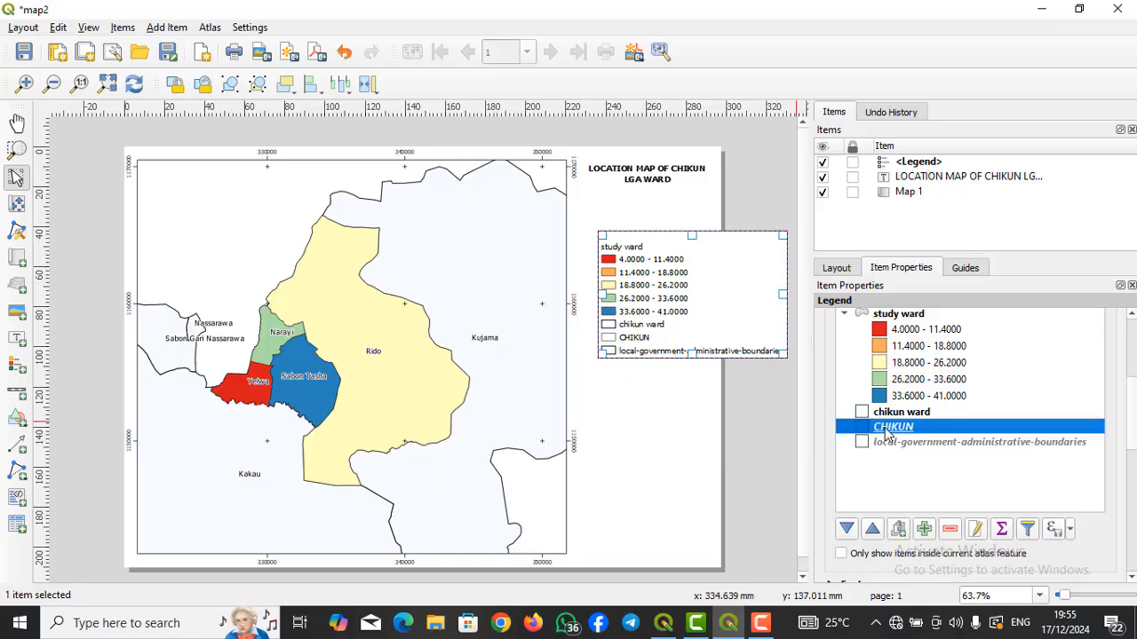
{"action": "left_click", "coordinate": [951, 530]}
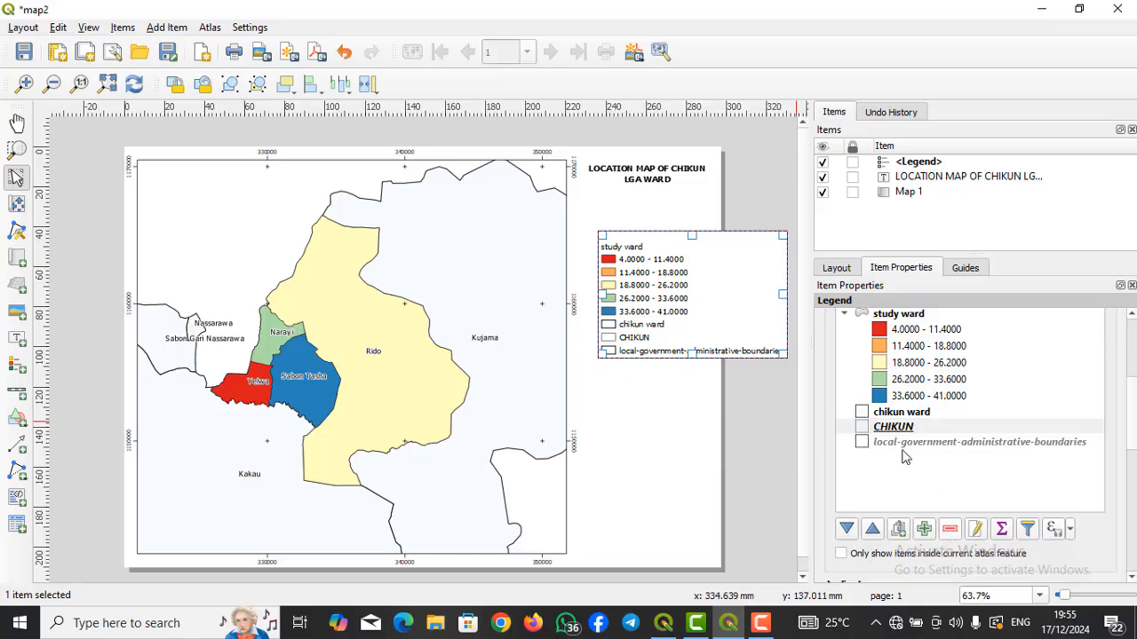
{"action": "left_click", "coordinate": [895, 432]}
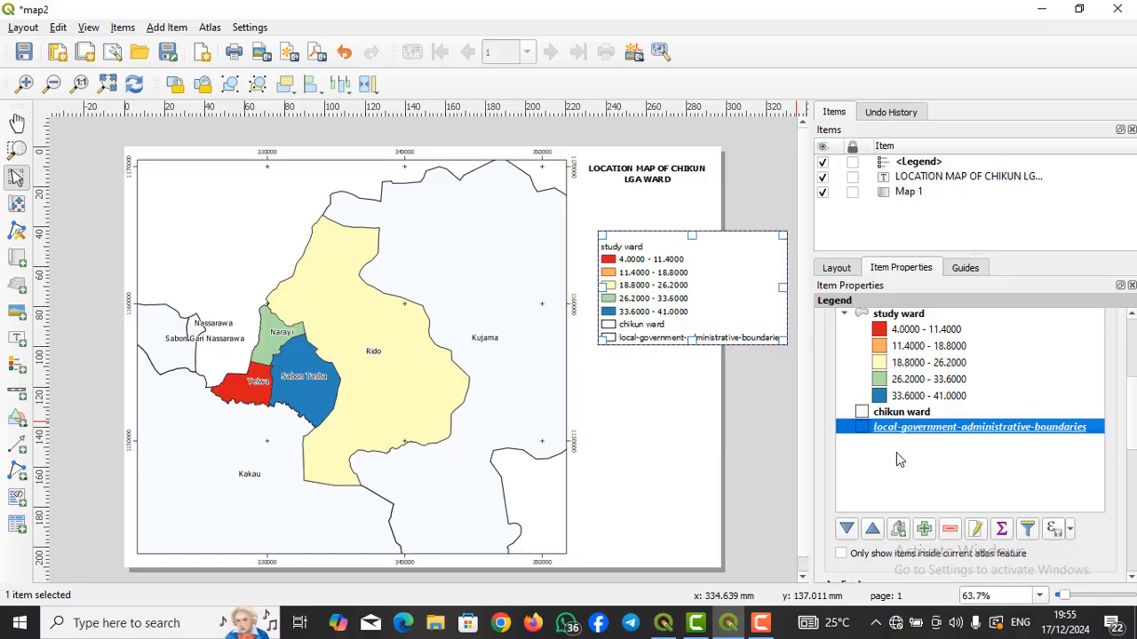
{"action": "left_click", "coordinate": [948, 530]}
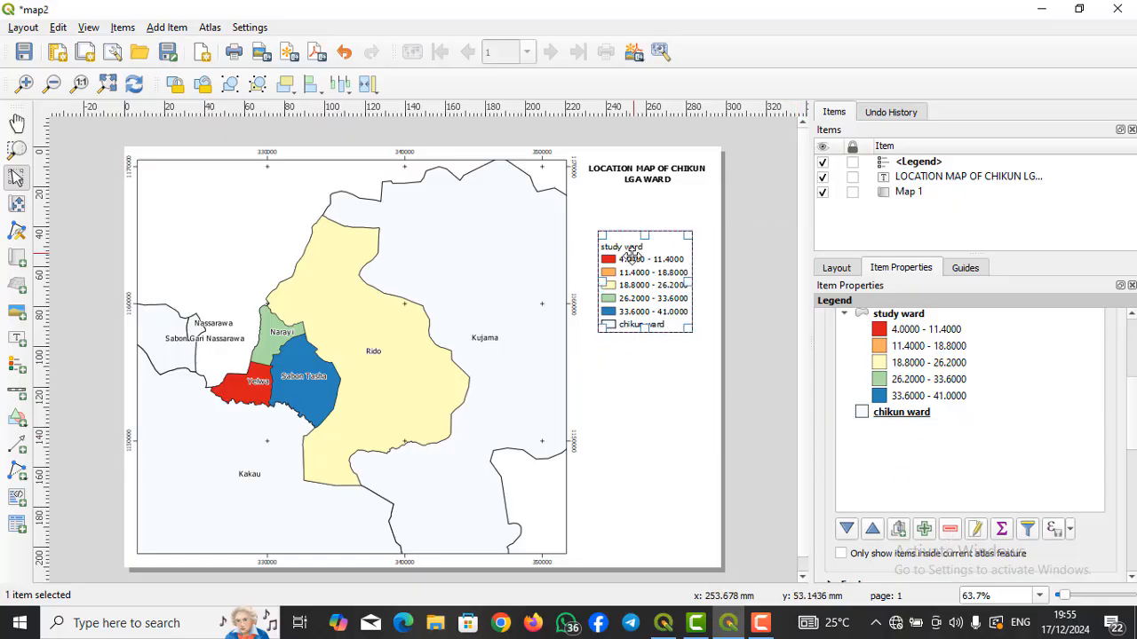
{"action": "left_click", "coordinate": [715, 304]}
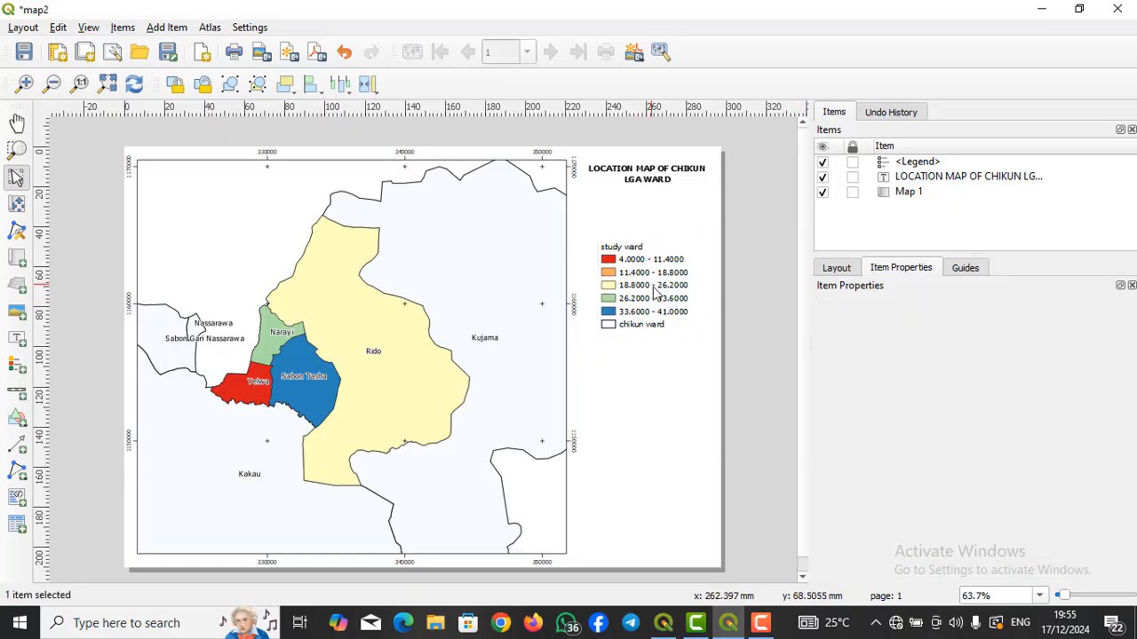
Move the legend about 9 mm lower on the page and deselect it
{"action": "left_click", "coordinate": [651, 285]}
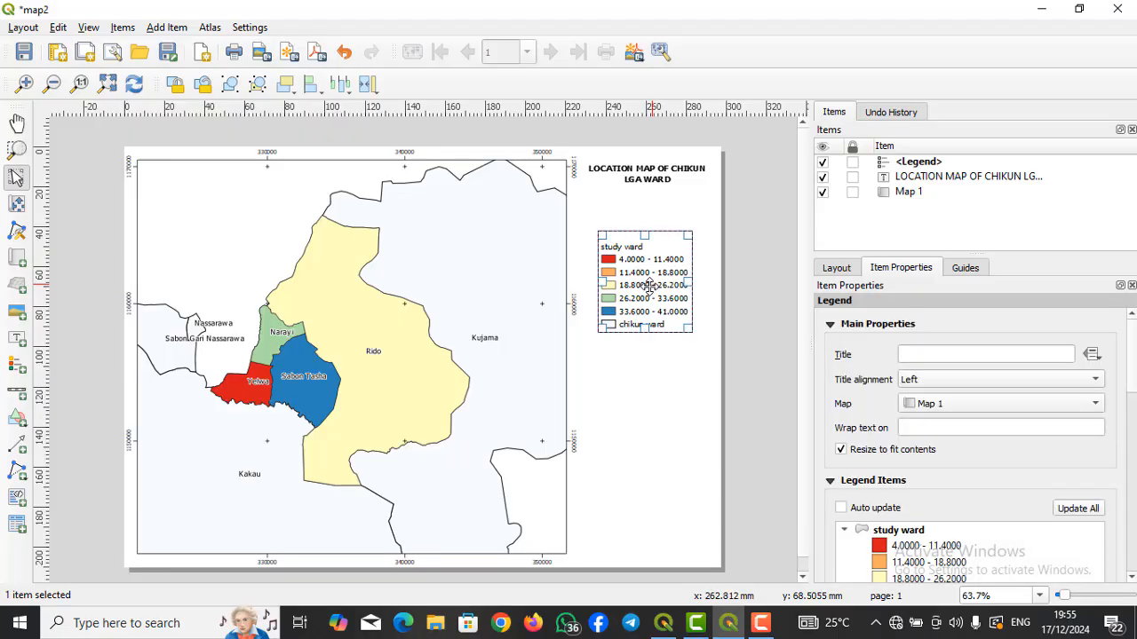
{"action": "left_click_drag", "start_coordinate": [650, 285], "coordinate": [649, 302]}
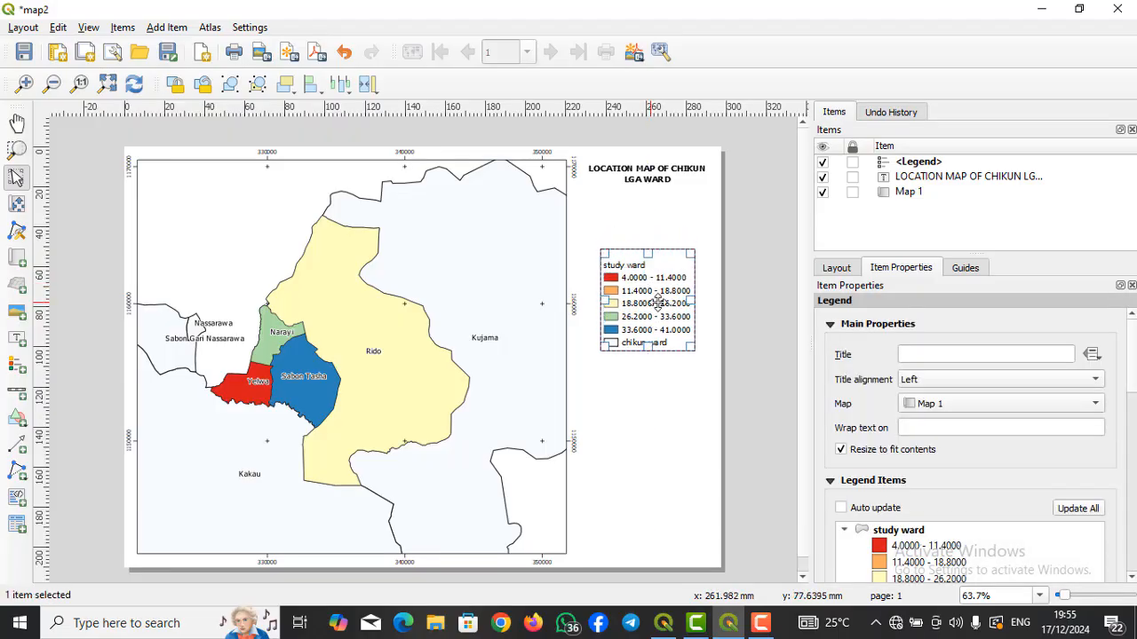
{"action": "left_click", "coordinate": [730, 315]}
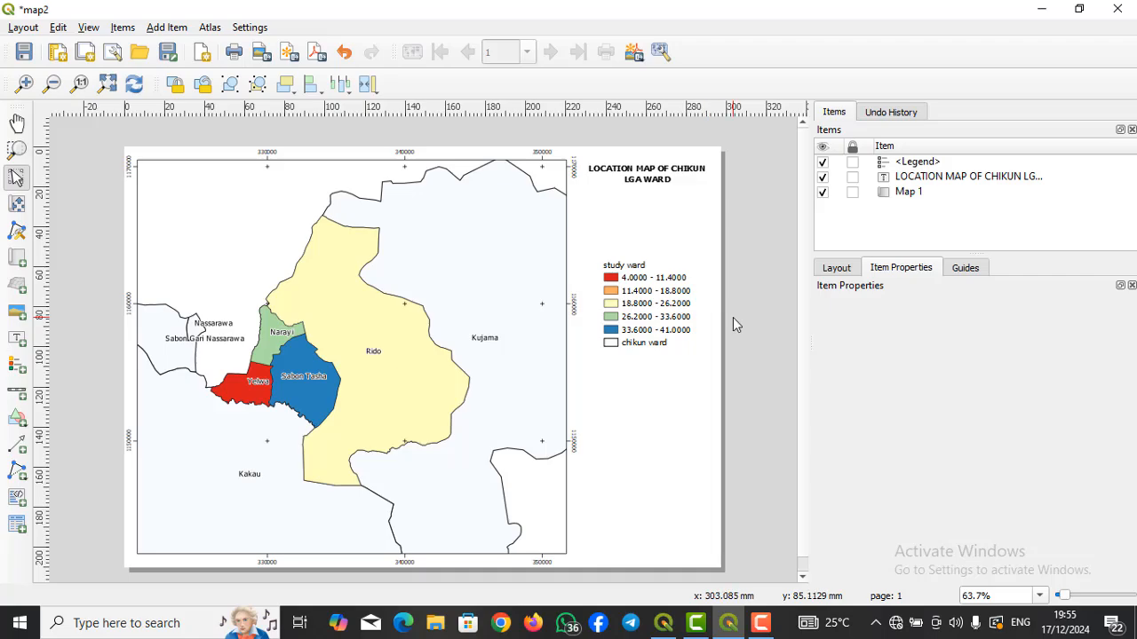
Rename the legend's study ward entry to CHIKUN WARD
{"action": "scroll", "coordinate": [641, 293], "scroll_direction": "up", "scroll_amount": 1}
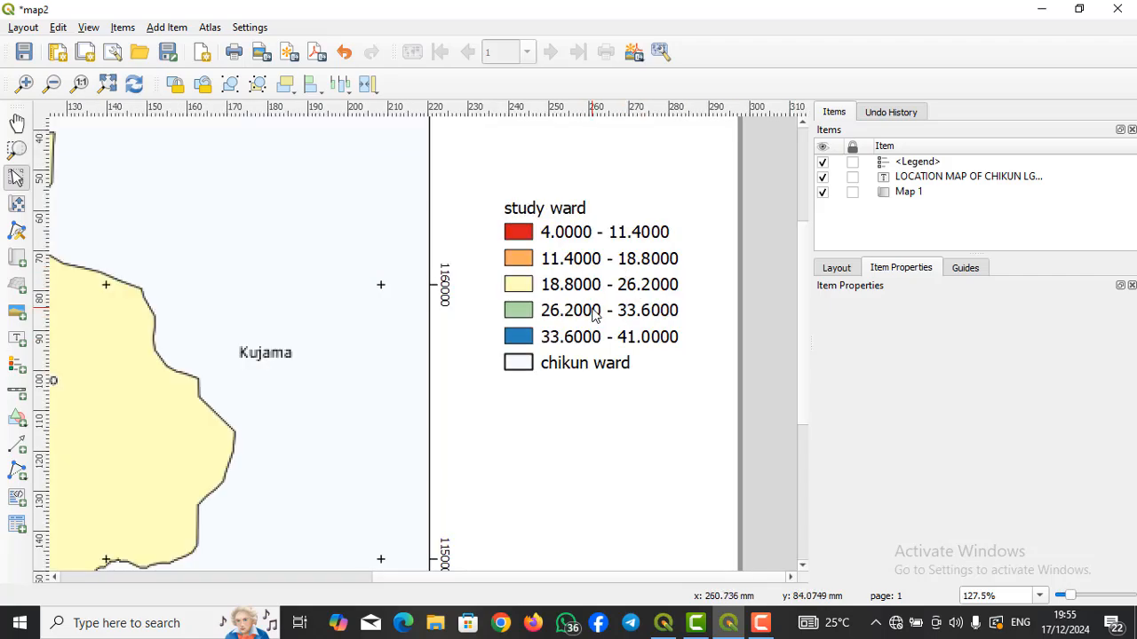
{"action": "scroll", "coordinate": [553, 218], "scroll_direction": "down", "scroll_amount": 1}
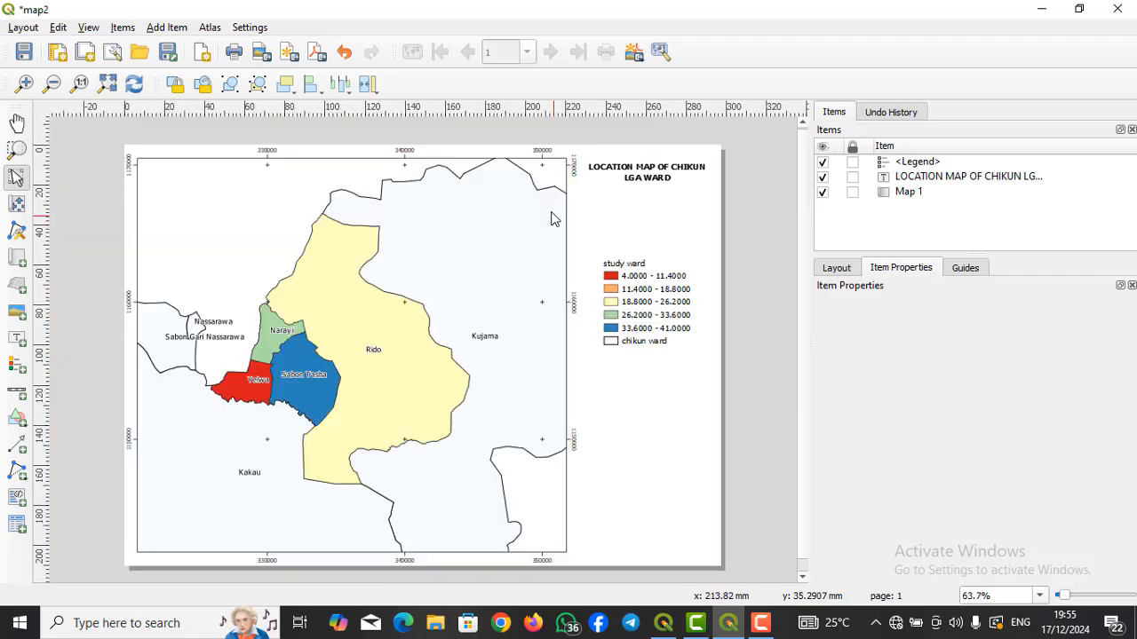
{"action": "left_click", "coordinate": [633, 271]}
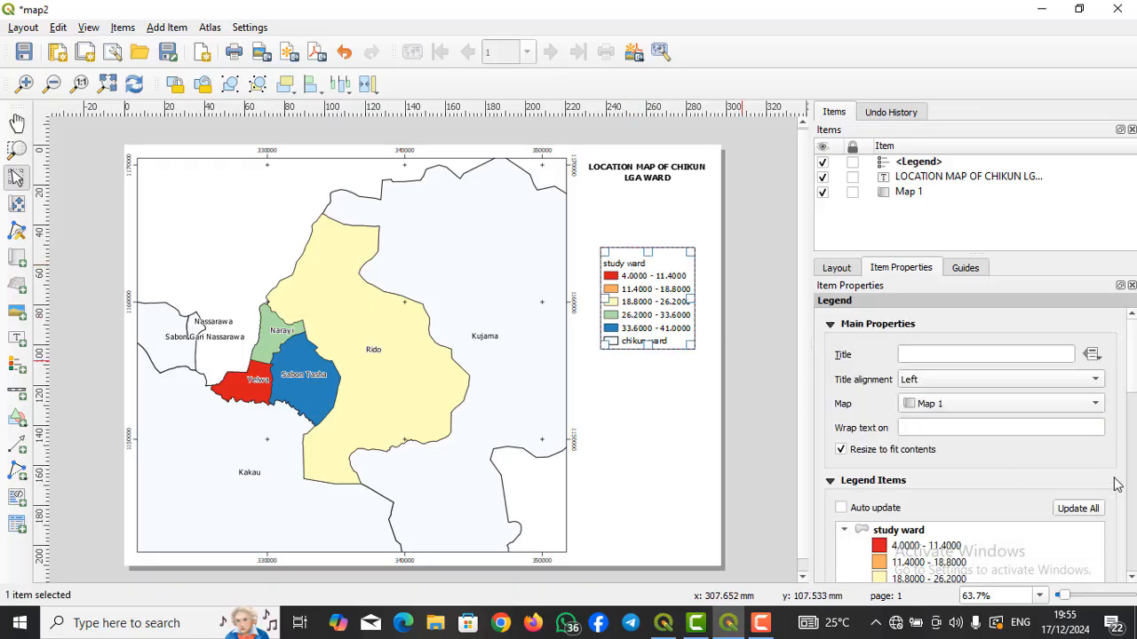
{"action": "left_click_drag", "start_coordinate": [1135, 382], "coordinate": [1134, 404]}
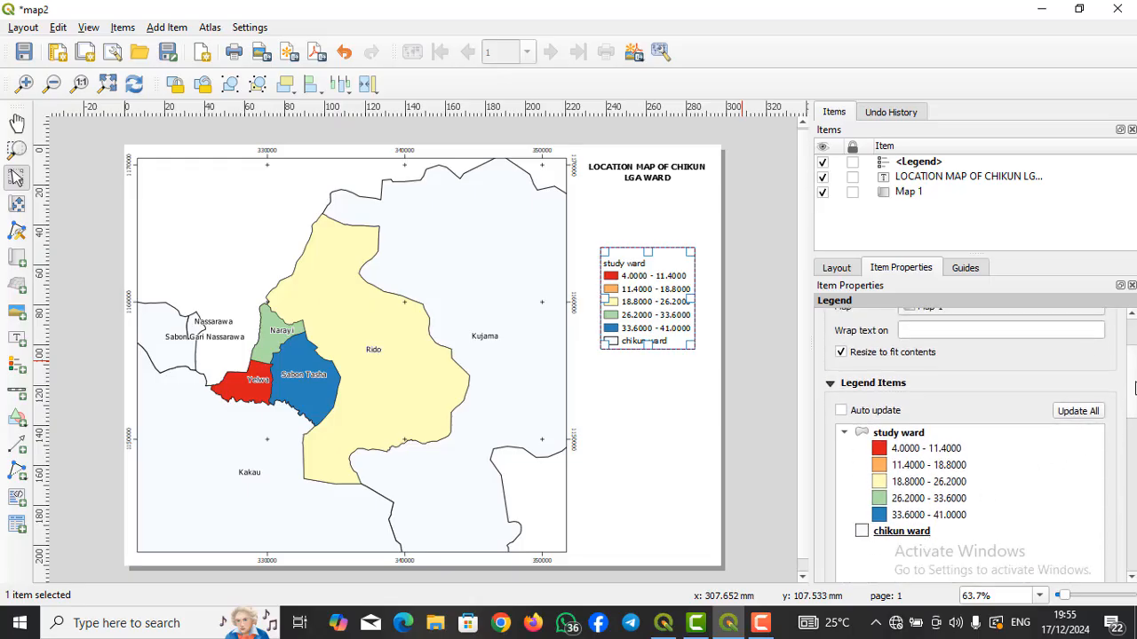
{"action": "scroll", "coordinate": [1134, 389], "scroll_direction": "down", "scroll_amount": 3}
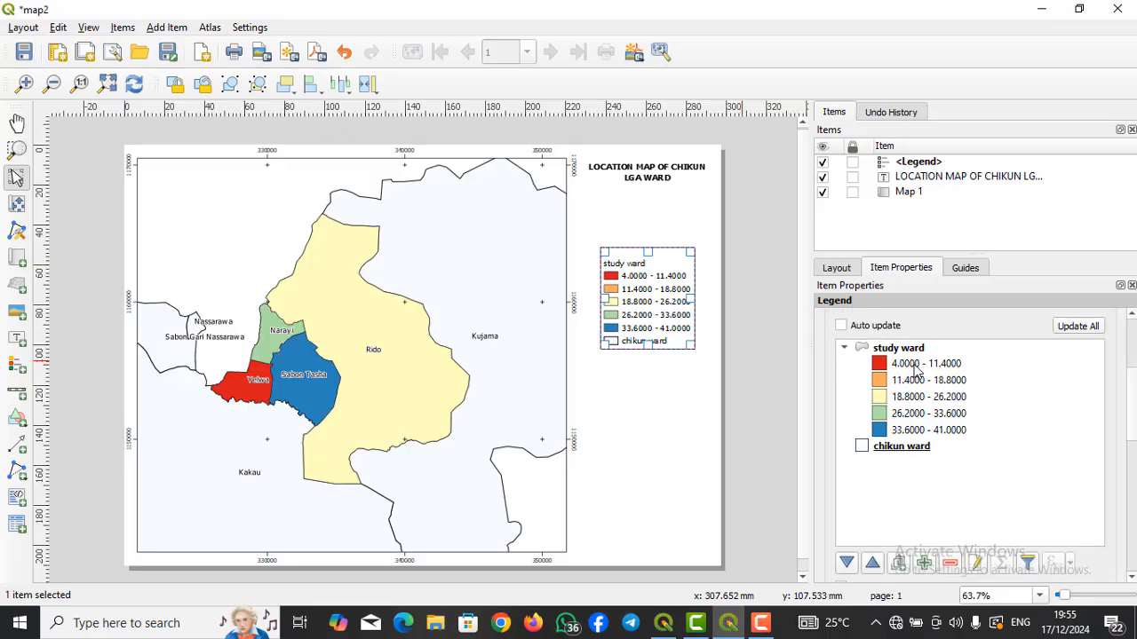
{"action": "left_click", "coordinate": [915, 353]}
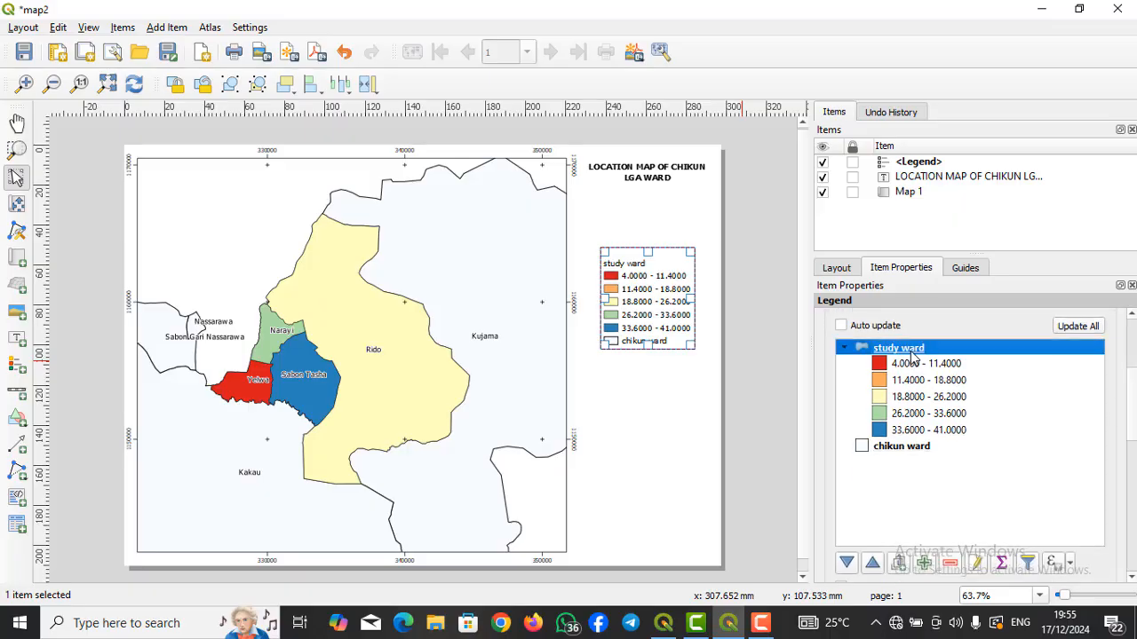
{"action": "left_click", "coordinate": [978, 565]}
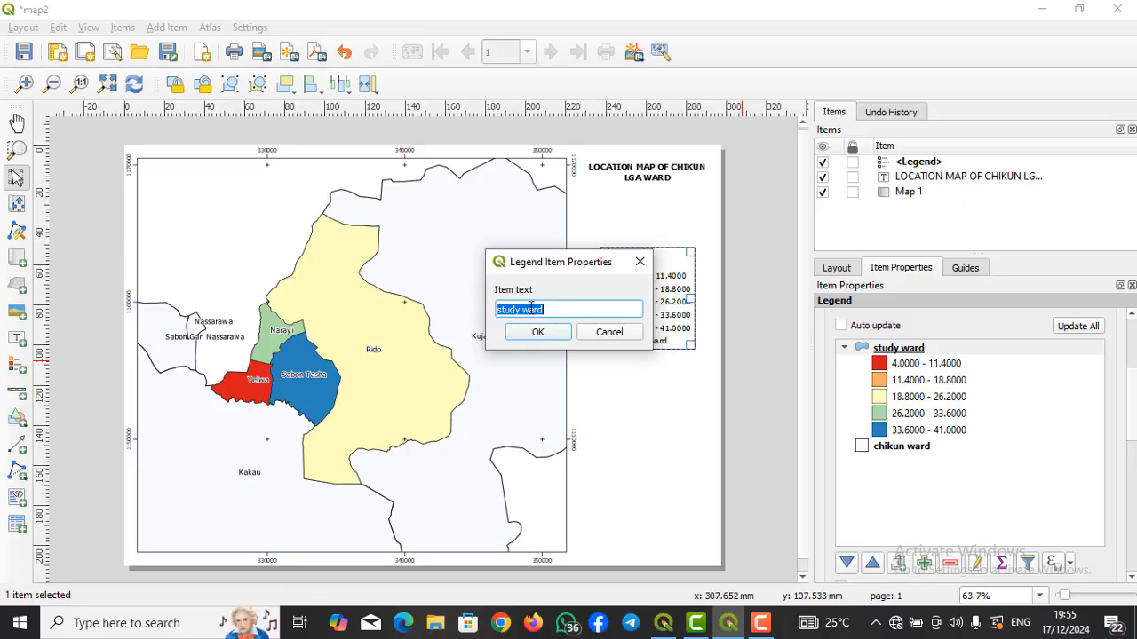
{"action": "left_click", "coordinate": [524, 308]}
{"action": "left_click_drag", "start_coordinate": [524, 309], "coordinate": [487, 317]}
{"action": "type", "text": "CHIKUN"}
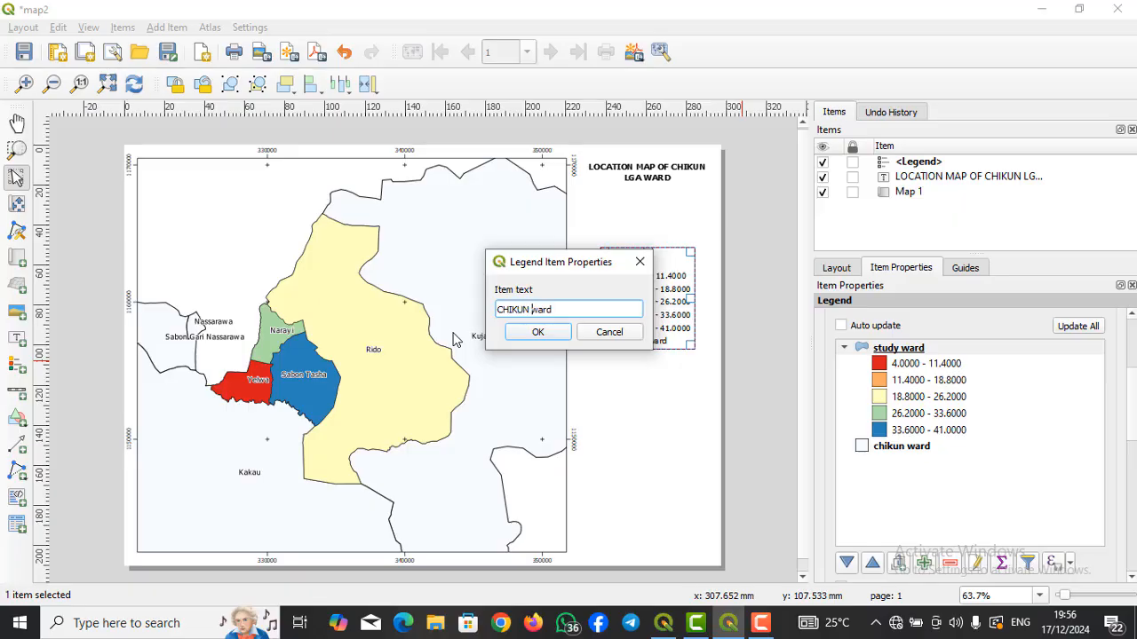
{"action": "left_click_drag", "start_coordinate": [554, 310], "coordinate": [532, 309]}
{"action": "type", "text": "WO"}
{"action": "left_click", "coordinate": [538, 332]}
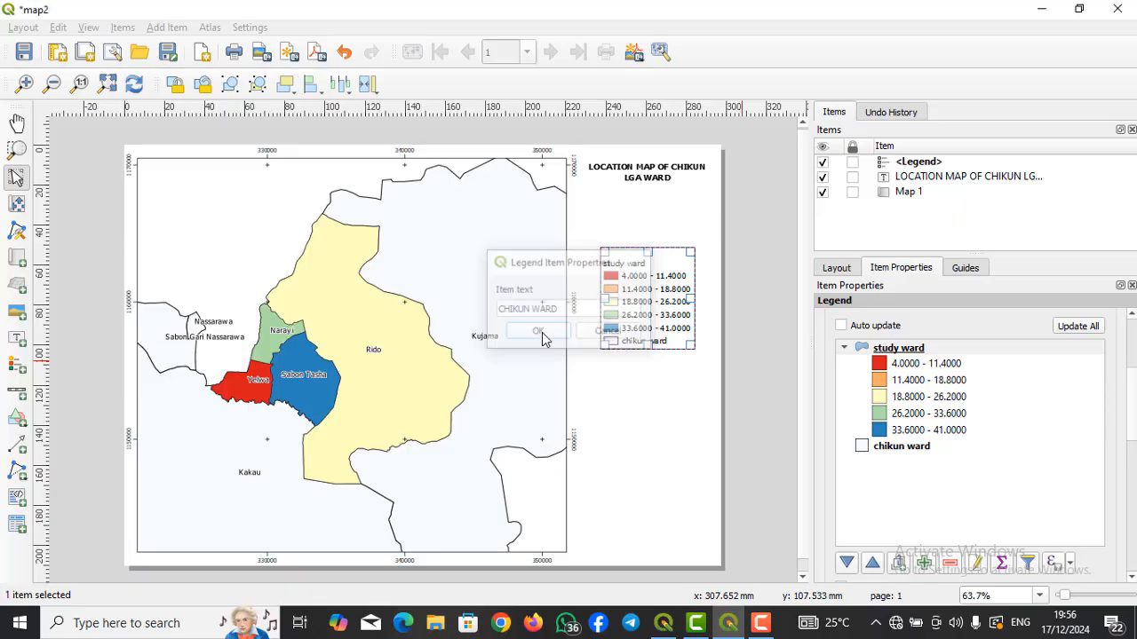
{"action": "left_click", "coordinate": [730, 336]}
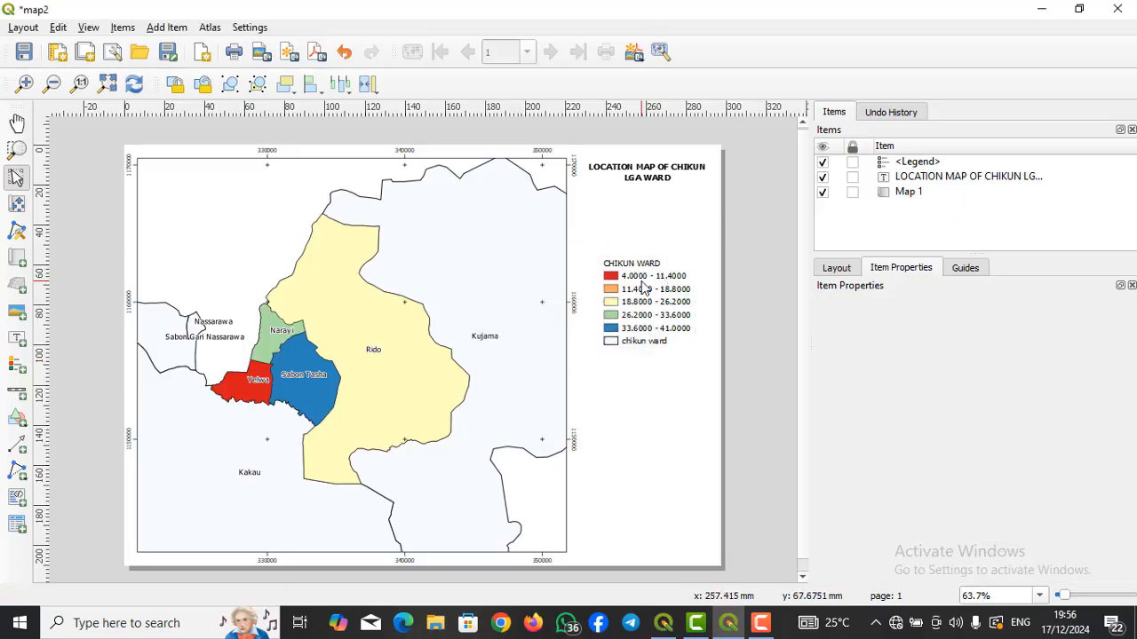
Rename the legend's chikun ward entry to CHIKUN WARD BOUNDARY
{"action": "left_click", "coordinate": [655, 322]}
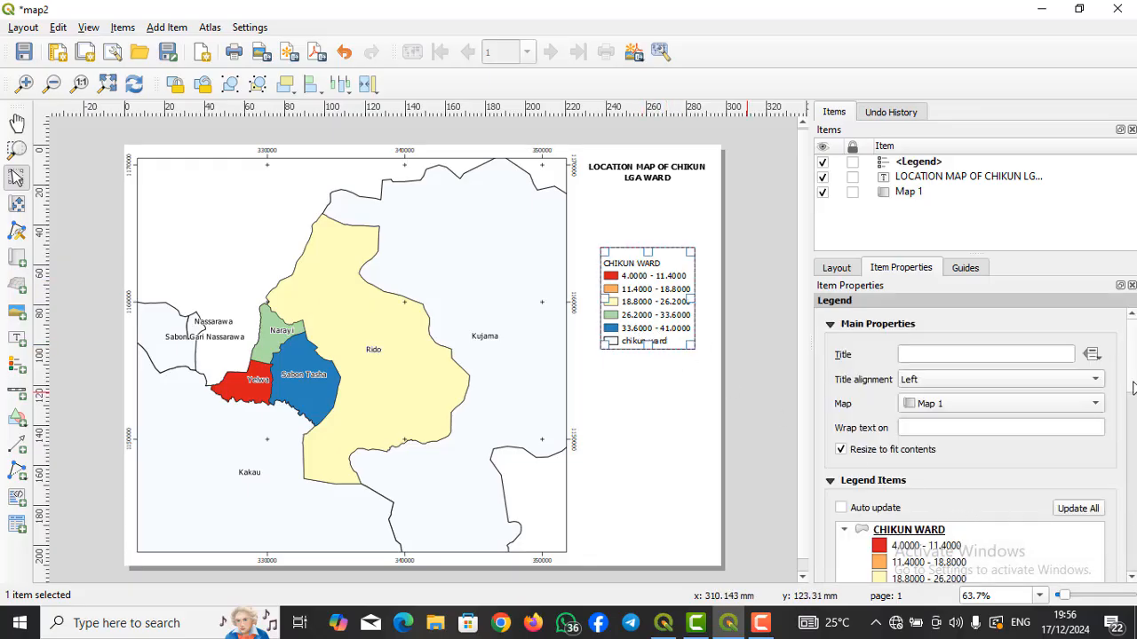
{"action": "scroll", "coordinate": [897, 426], "scroll_direction": "down", "scroll_amount": 5}
{"action": "left_click", "coordinate": [894, 425]}
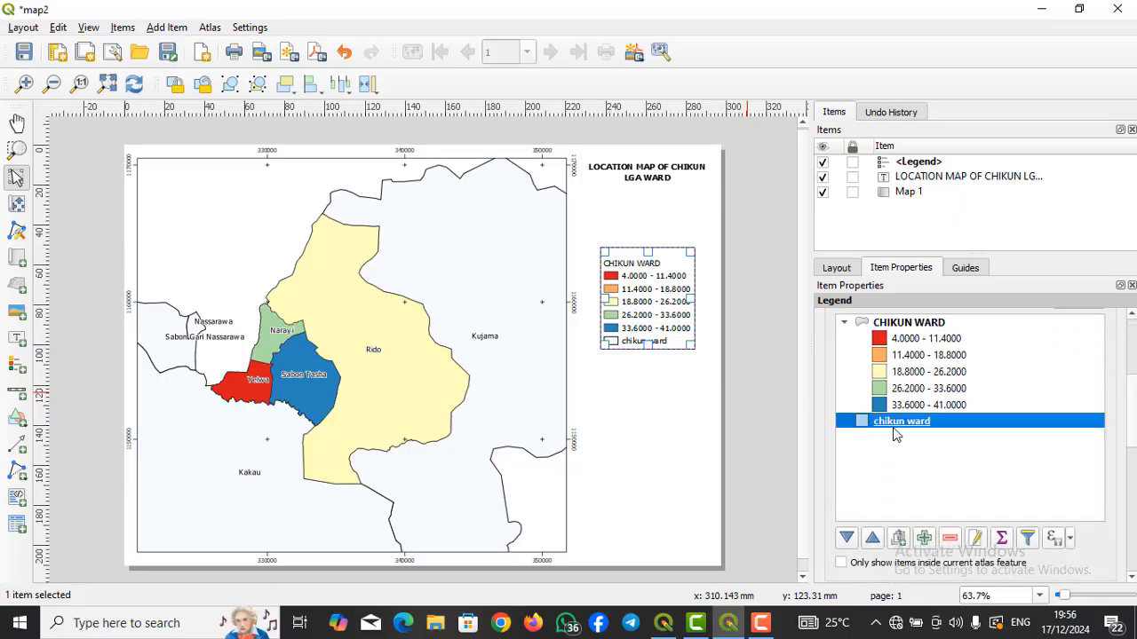
{"action": "left_click", "coordinate": [974, 539]}
{"action": "left_click", "coordinate": [583, 310]}
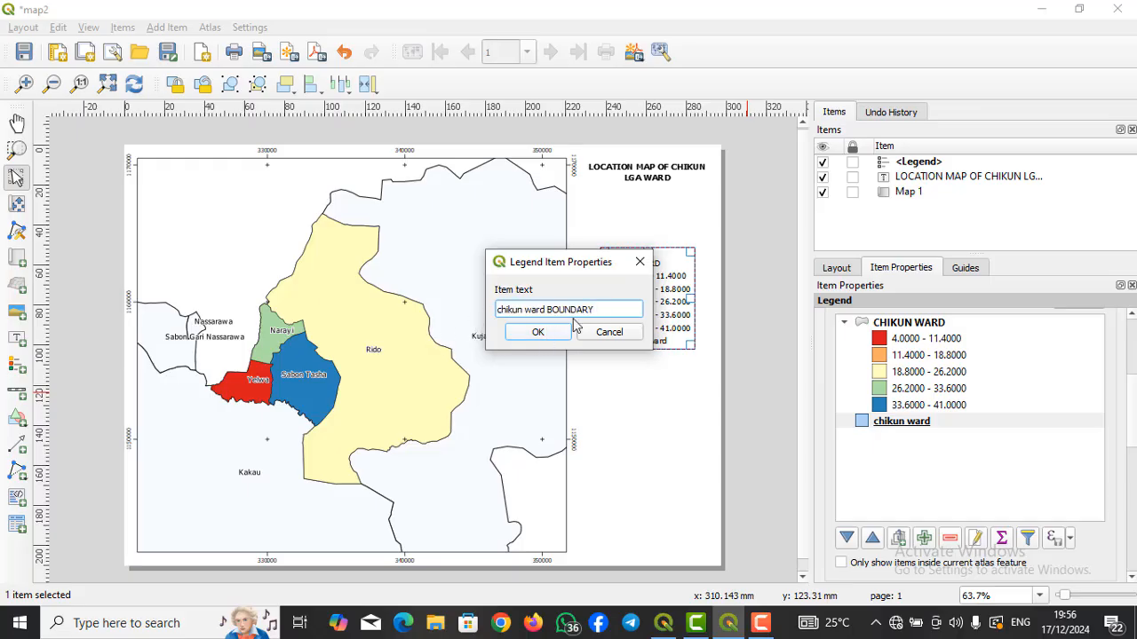
{"action": "left_click_drag", "start_coordinate": [604, 308], "coordinate": [494, 313]}
{"action": "type", "text": "CHIKUN"}
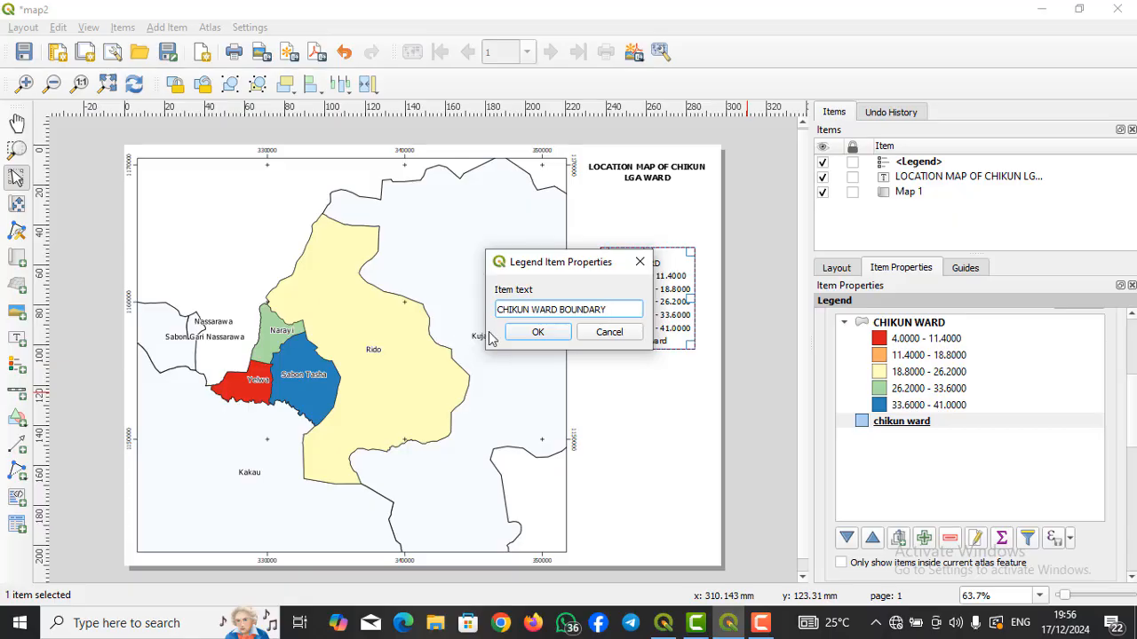
{"action": "left_click", "coordinate": [538, 334]}
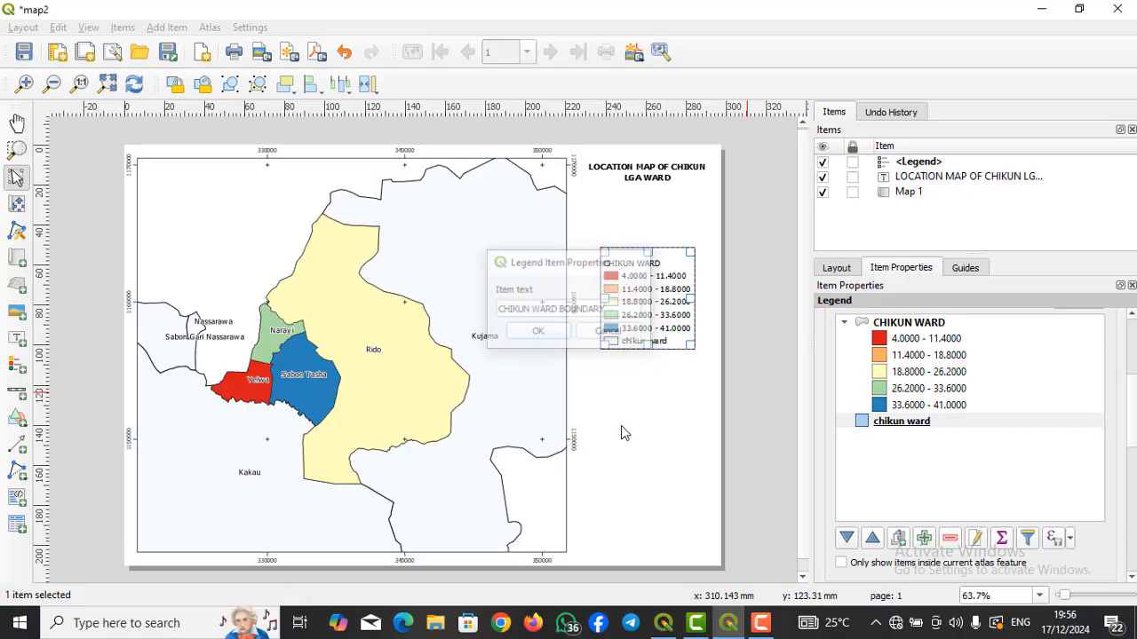
{"action": "left_click", "coordinate": [747, 412]}
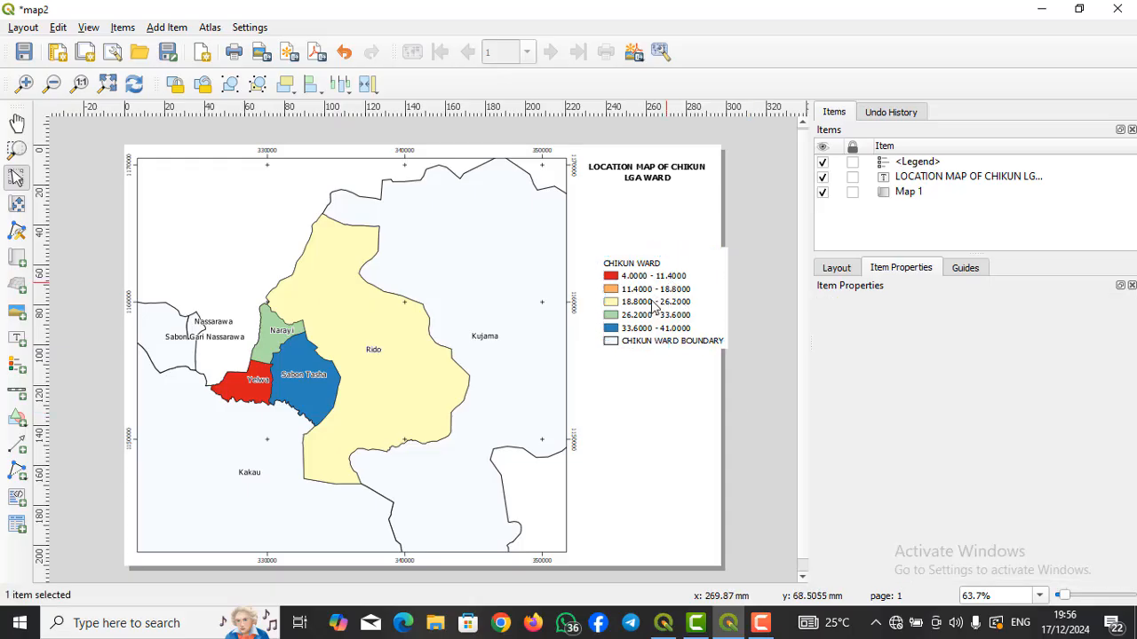
Move the legend about 7 mm toward the map and 3 mm lower so it fits within the page
{"action": "left_click_drag", "start_coordinate": [653, 303], "coordinate": [640, 309]}
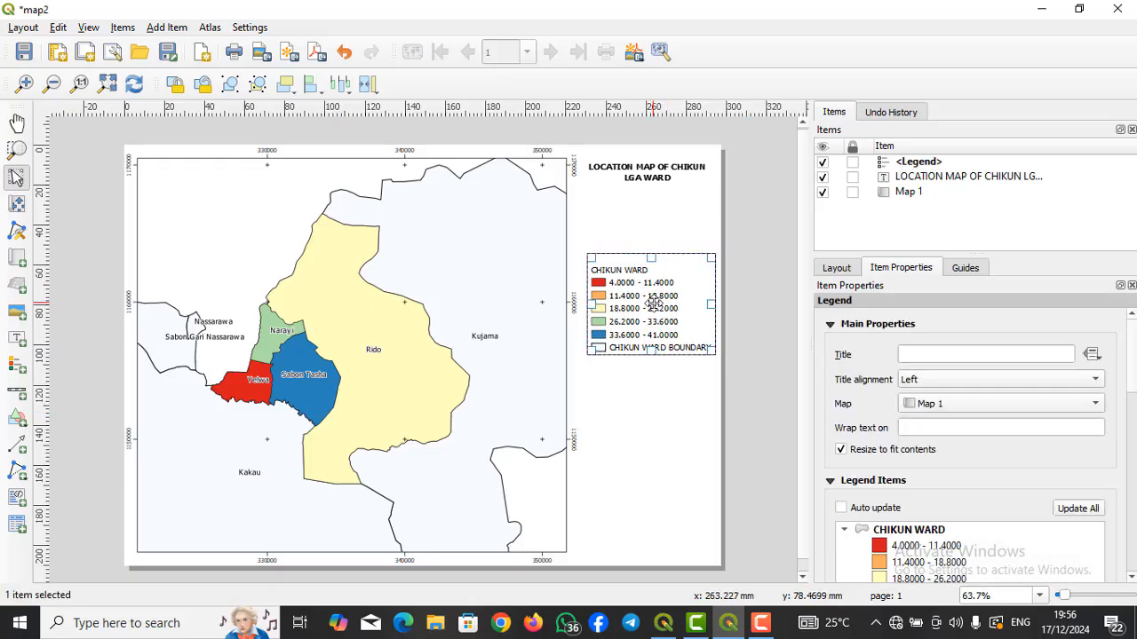
{"action": "left_click", "coordinate": [749, 358]}
{"action": "left_click", "coordinate": [639, 311]}
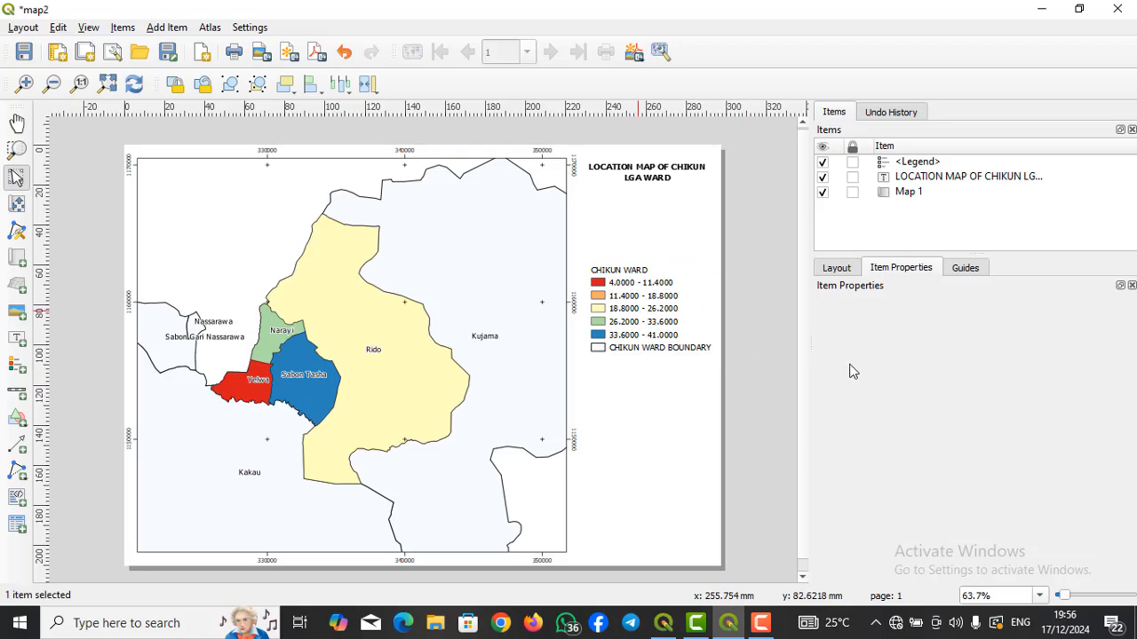
Set the legend's symbol width to 6 mm and symbol height to 5 mm, and deselect the legend
{"action": "left_click", "coordinate": [658, 303]}
{"action": "scroll", "coordinate": [1133, 366], "scroll_direction": "down", "scroll_amount": 2}
{"action": "left_click_drag", "start_coordinate": [1133, 366], "coordinate": [1133, 467]}
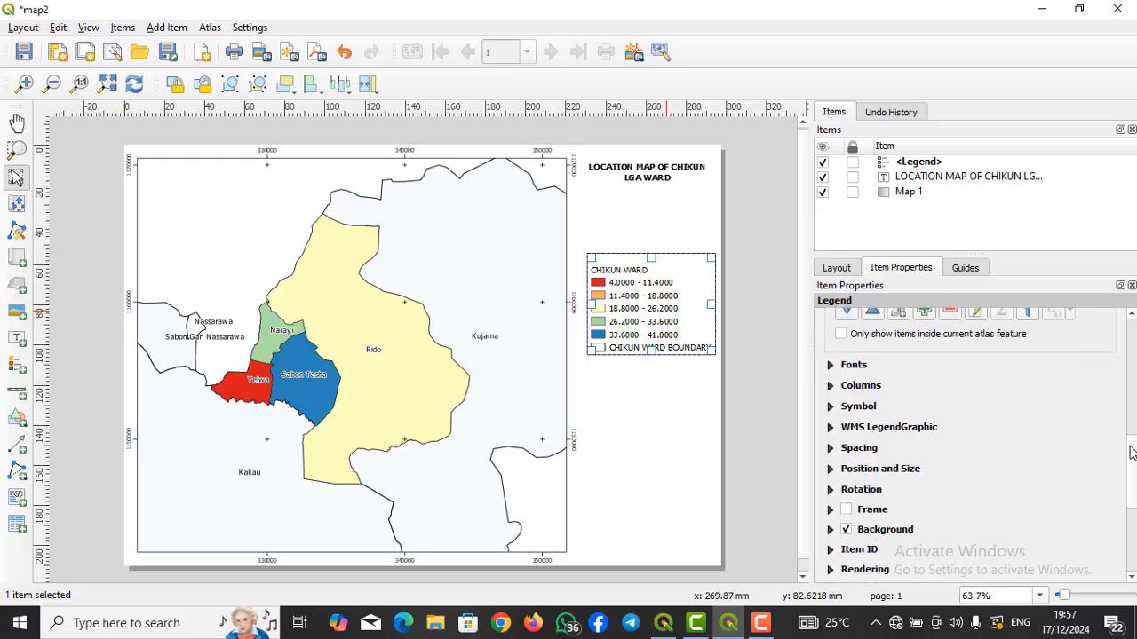
{"action": "mouse_move", "coordinate": [1130, 446]}
{"action": "left_mouse_down"}
{"action": "mouse_move", "coordinate": [1133, 506]}
{"action": "mouse_move", "coordinate": [1132, 368]}
{"action": "mouse_move", "coordinate": [1132, 444]}
{"action": "left_mouse_up"}
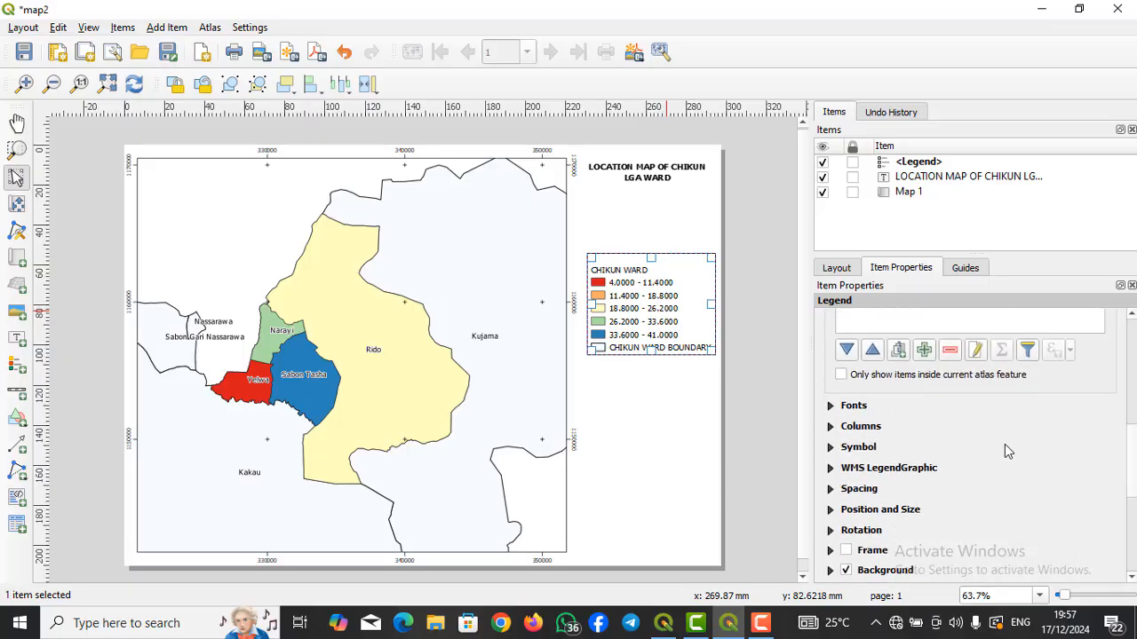
{"action": "left_click", "coordinate": [830, 428]}
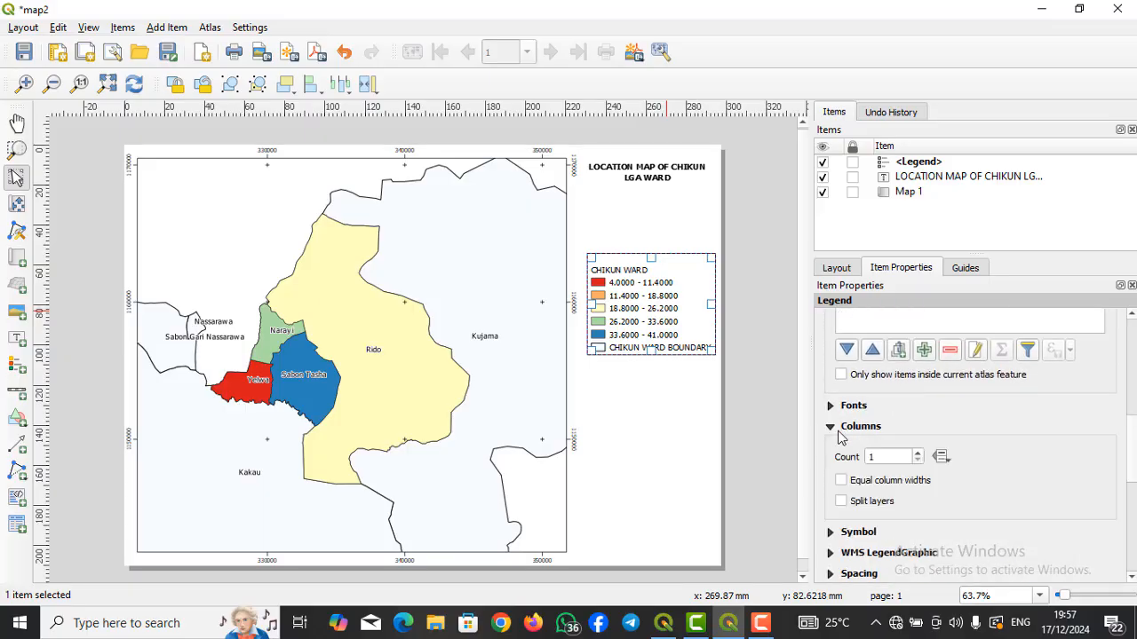
{"action": "left_click", "coordinate": [831, 428]}
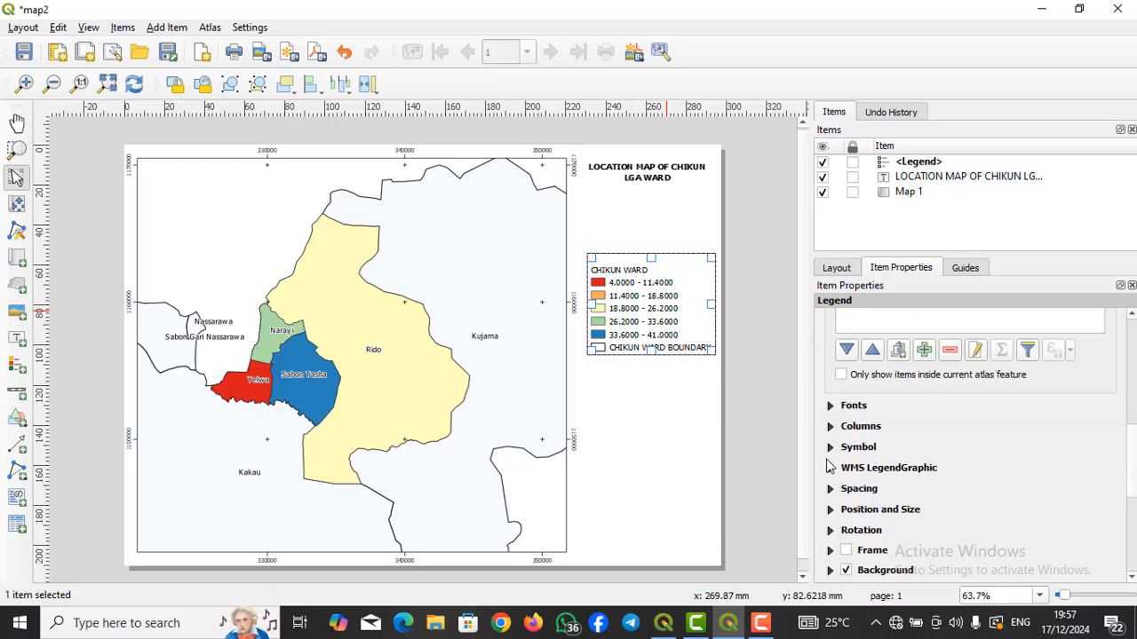
{"action": "left_click", "coordinate": [831, 447]}
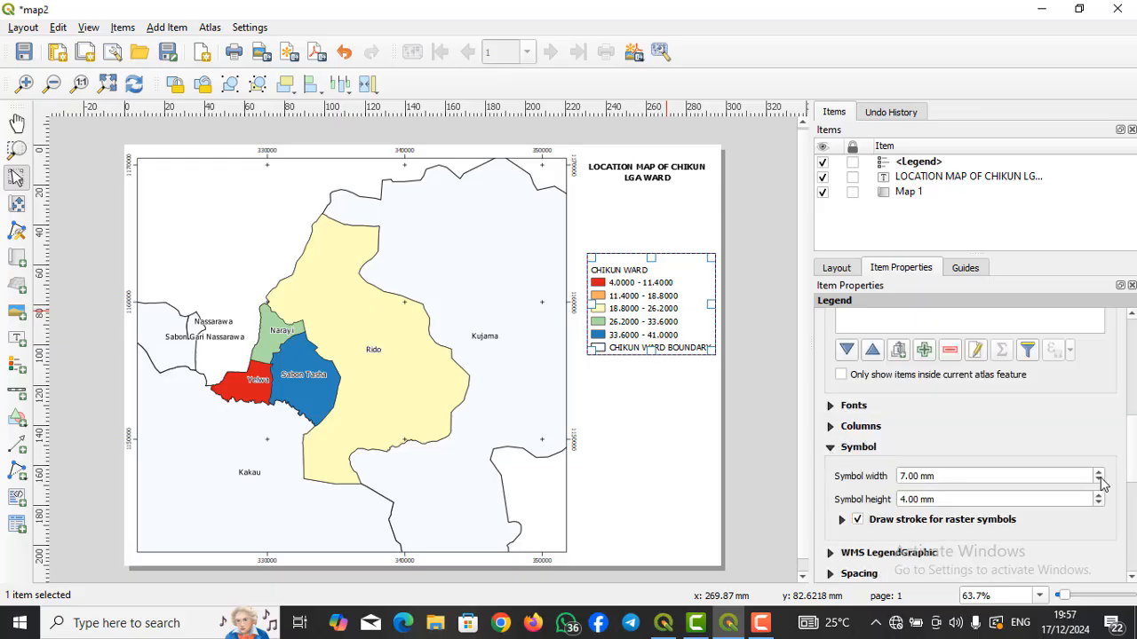
{"action": "scroll", "coordinate": [1084, 484], "scroll_direction": "down", "scroll_amount": 1}
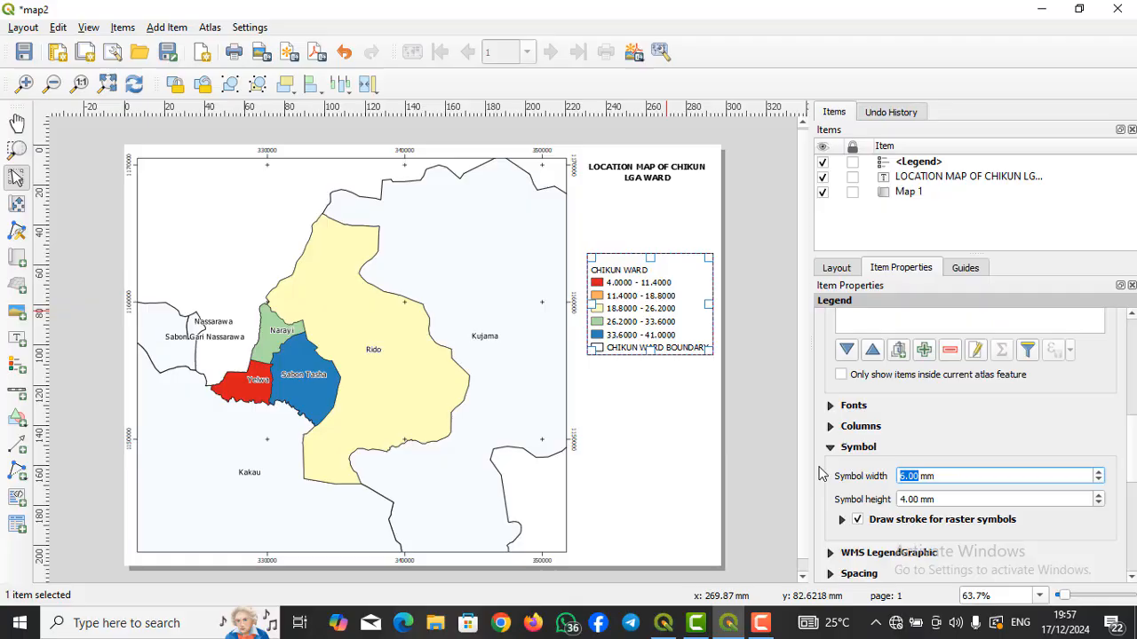
{"action": "scroll", "coordinate": [1096, 493], "scroll_direction": "down", "scroll_amount": 1}
{"action": "left_click", "coordinate": [1099, 497]}
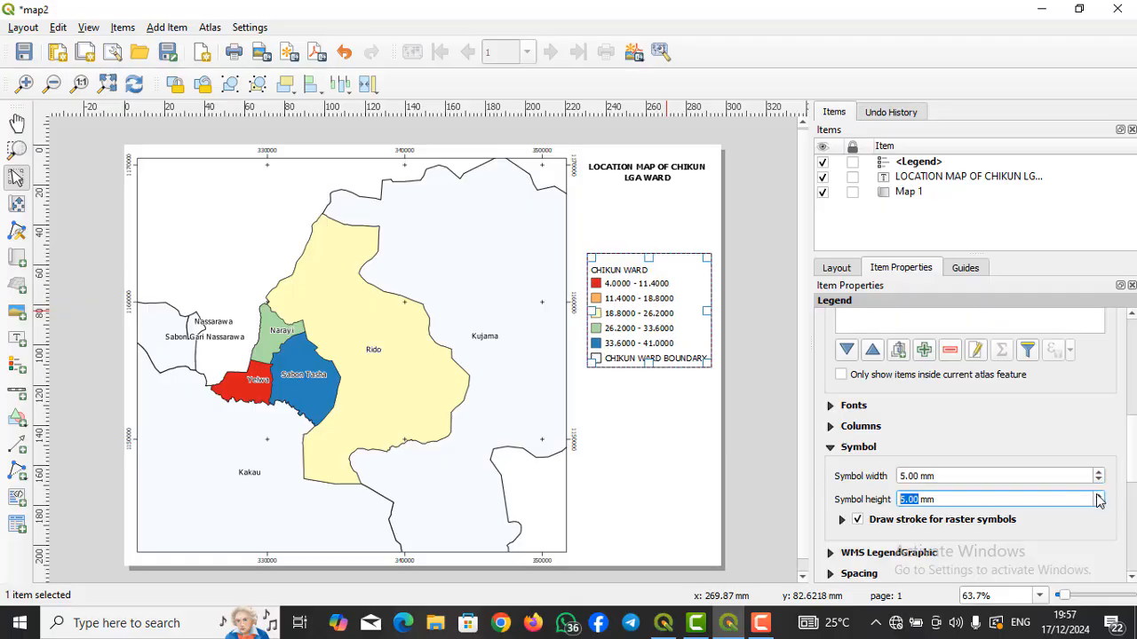
{"action": "left_click", "coordinate": [1099, 478]}
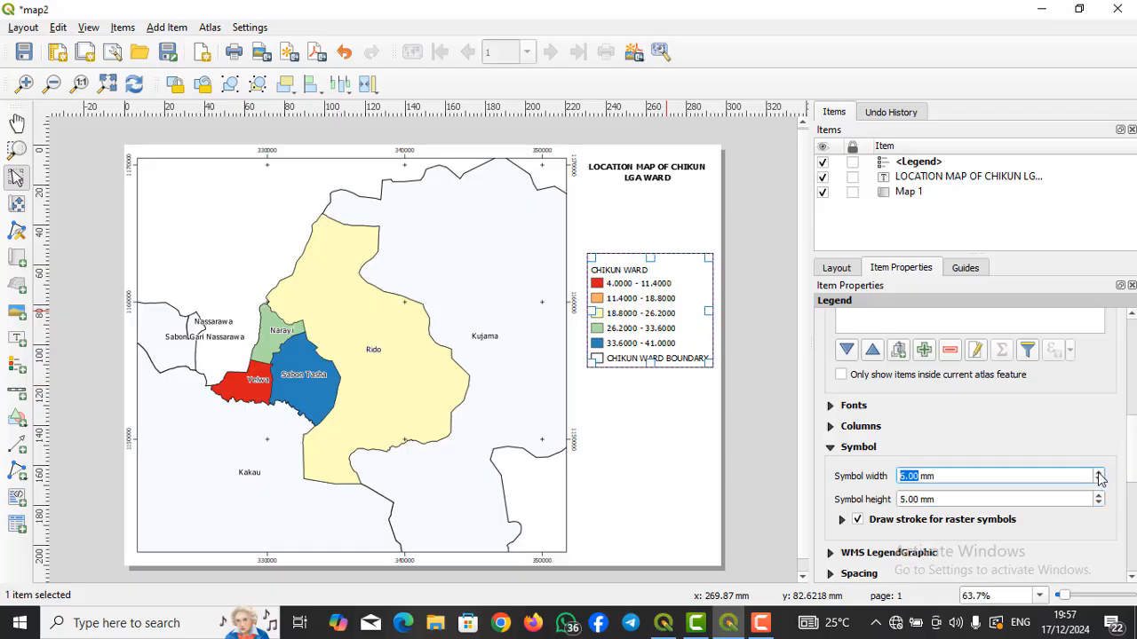
{"action": "left_click", "coordinate": [833, 446]}
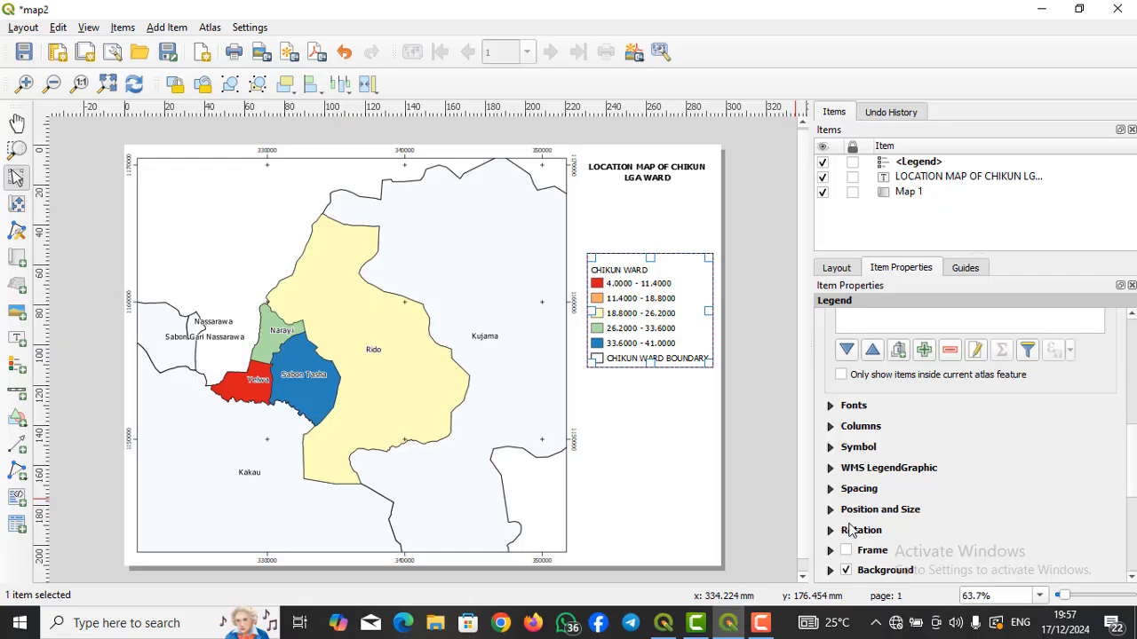
{"action": "left_click", "coordinate": [754, 452]}
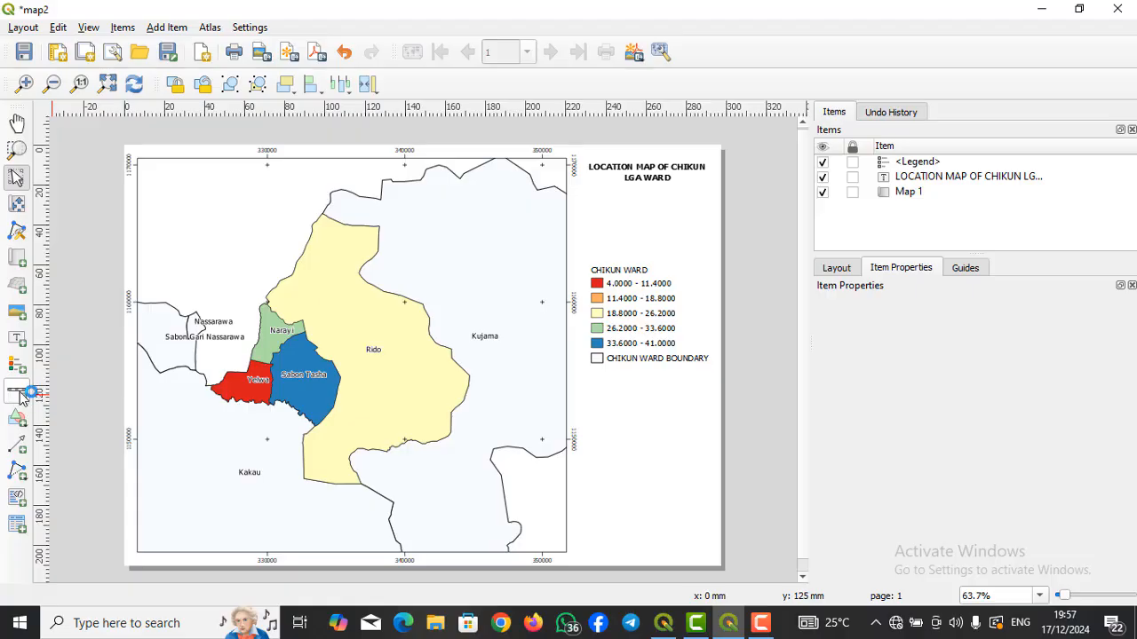
Add a scale bar for Map 1 below the legend and set its style to Numeric
{"action": "left_click", "coordinate": [18, 390]}
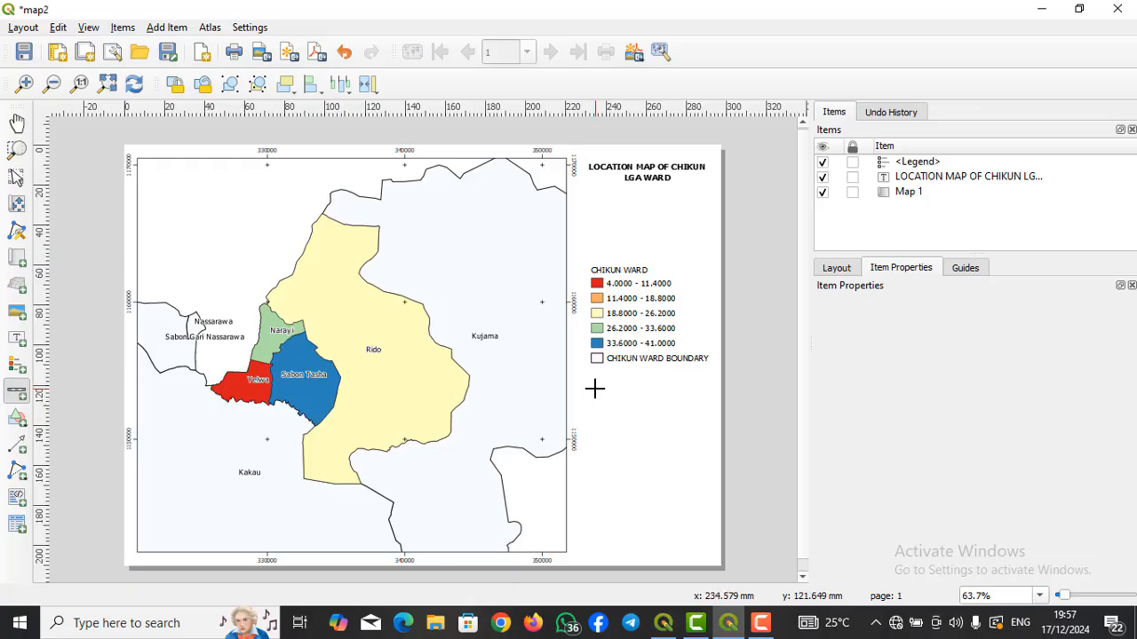
{"action": "left_click_drag", "start_coordinate": [595, 389], "coordinate": [695, 427]}
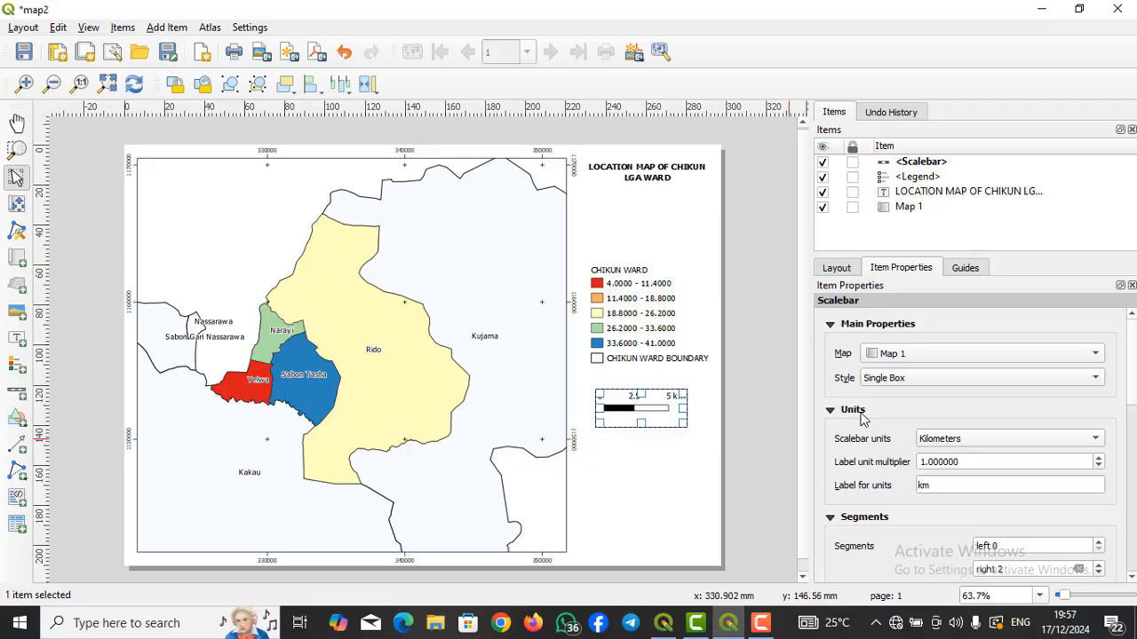
{"action": "left_click", "coordinate": [991, 377]}
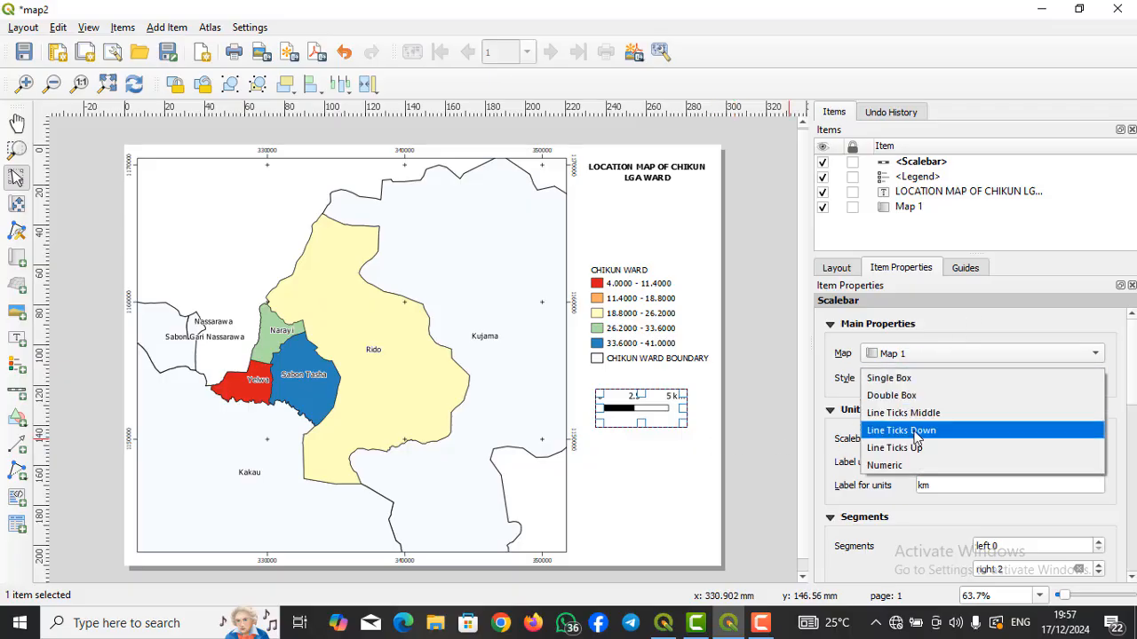
{"action": "left_click", "coordinate": [743, 369]}
{"action": "left_click", "coordinate": [705, 374]}
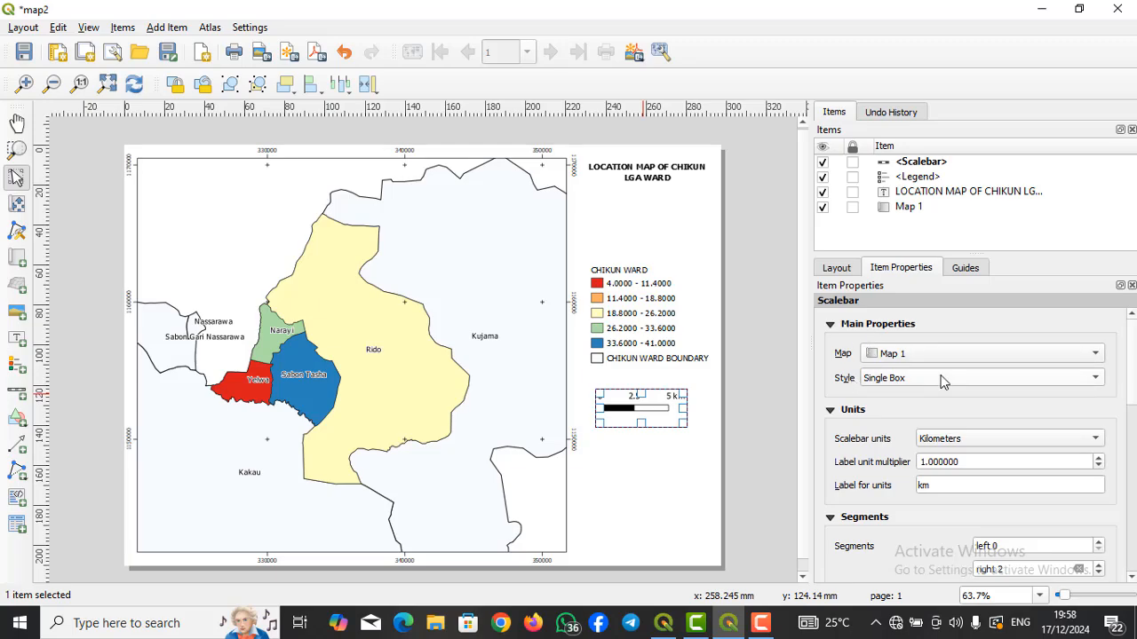
{"action": "left_click", "coordinate": [946, 381]}
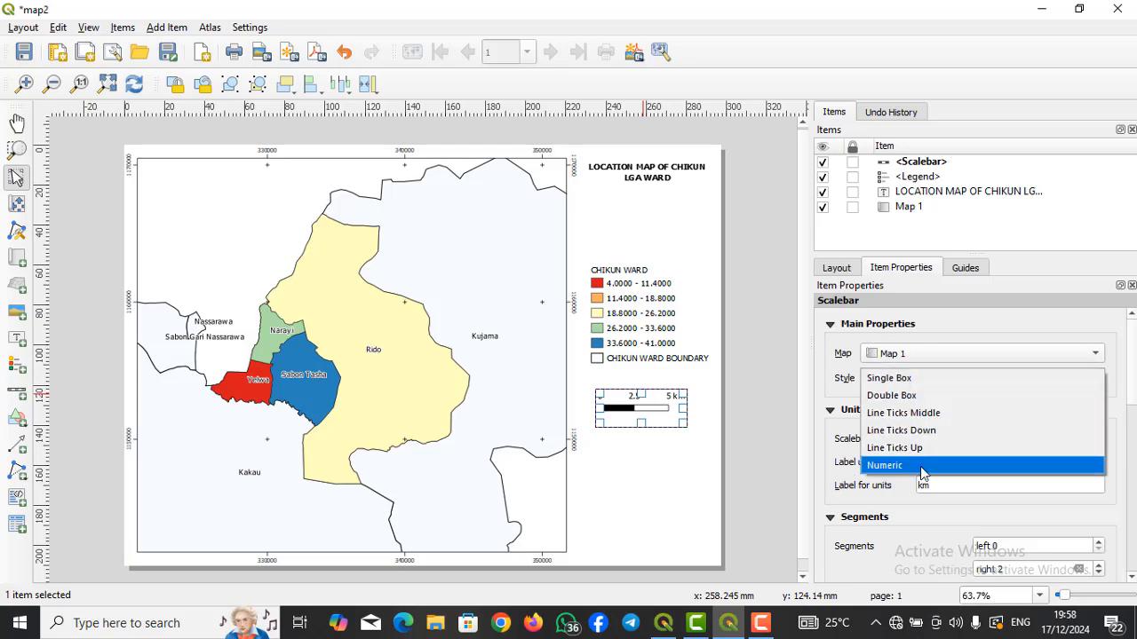
{"action": "left_click", "coordinate": [922, 467]}
{"action": "left_click_drag", "start_coordinate": [686, 409], "coordinate": [629, 401]}
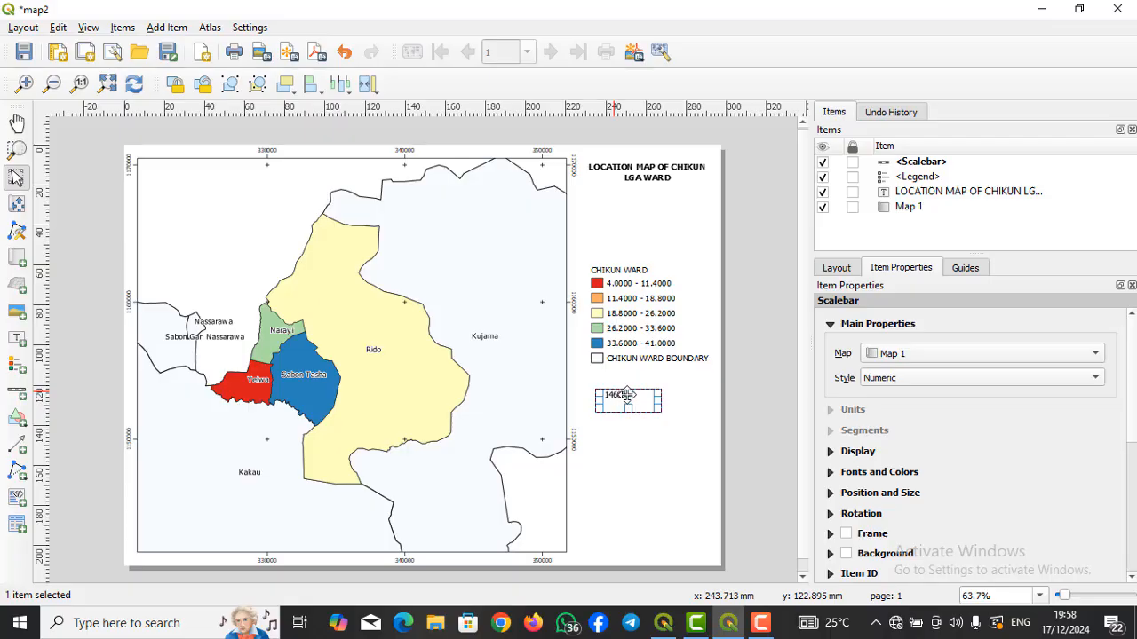
{"action": "scroll", "coordinate": [627, 395], "scroll_direction": "up", "scroll_amount": 1}
{"action": "scroll", "coordinate": [701, 406], "scroll_direction": "up", "scroll_amount": 2}
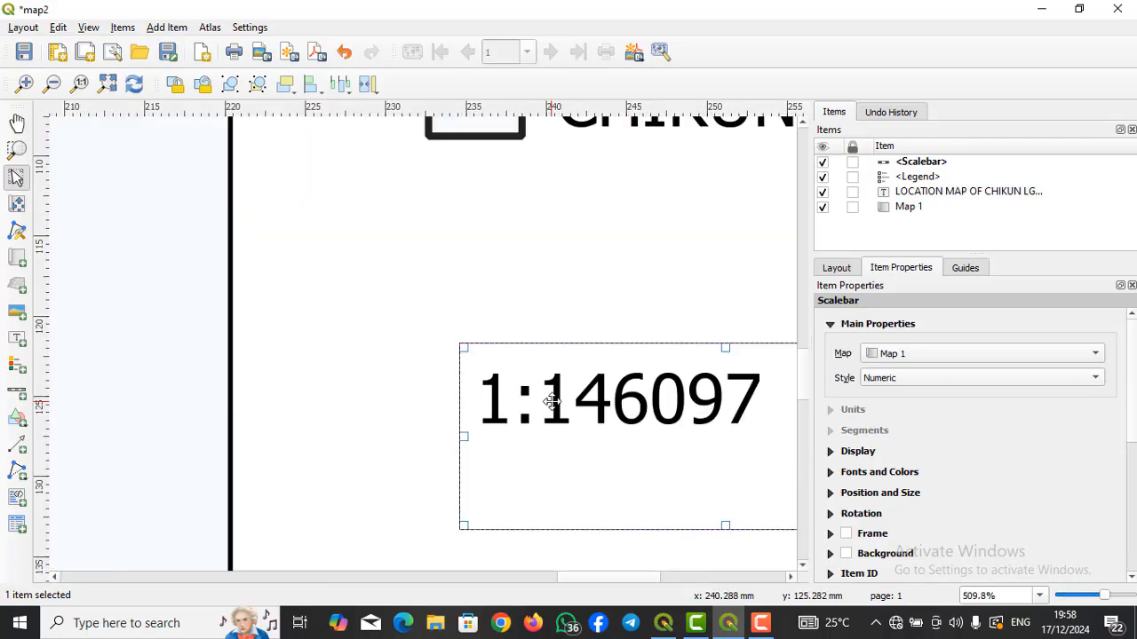
Deselect the numeric scale and set Map 1's scale to 146000
{"action": "scroll", "coordinate": [557, 397], "scroll_direction": "down", "scroll_amount": 1}
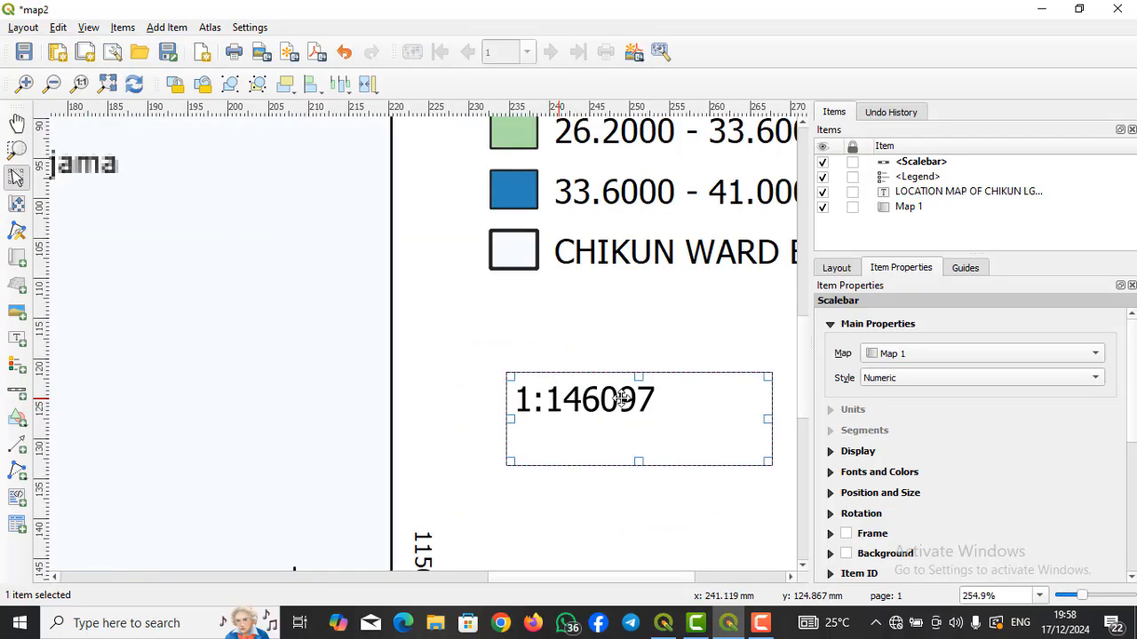
{"action": "scroll", "coordinate": [622, 399], "scroll_direction": "down", "scroll_amount": 1}
{"action": "scroll", "coordinate": [678, 399], "scroll_direction": "down", "scroll_amount": 1}
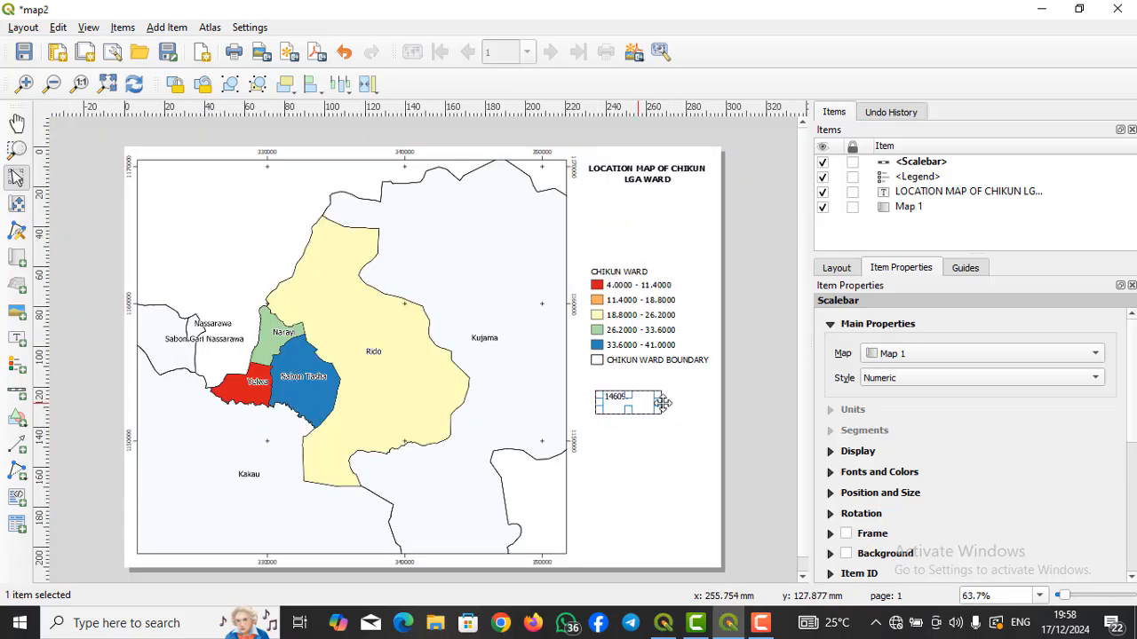
{"action": "left_click", "coordinate": [759, 393]}
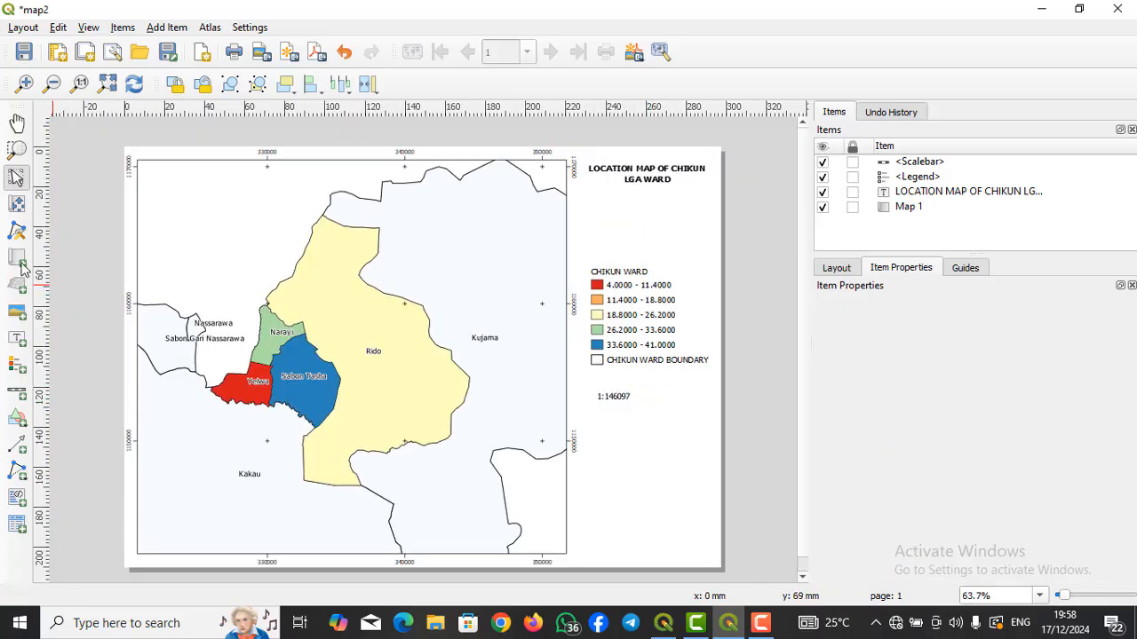
{"action": "left_click", "coordinate": [411, 344]}
{"action": "left_click", "coordinate": [481, 357]}
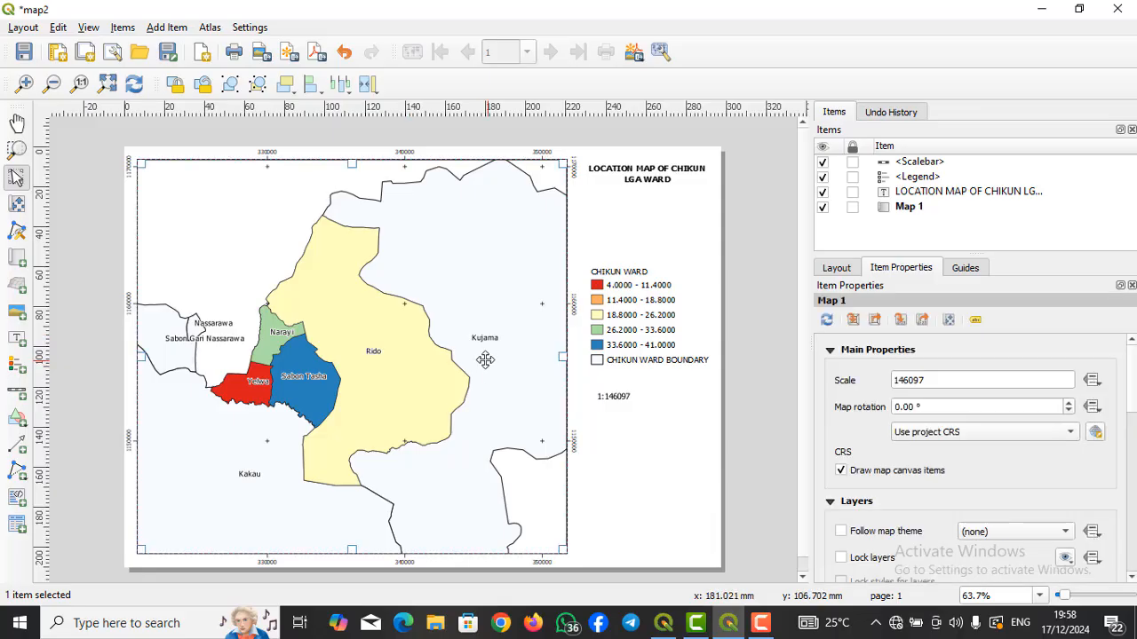
{"action": "left_click", "coordinate": [927, 380]}
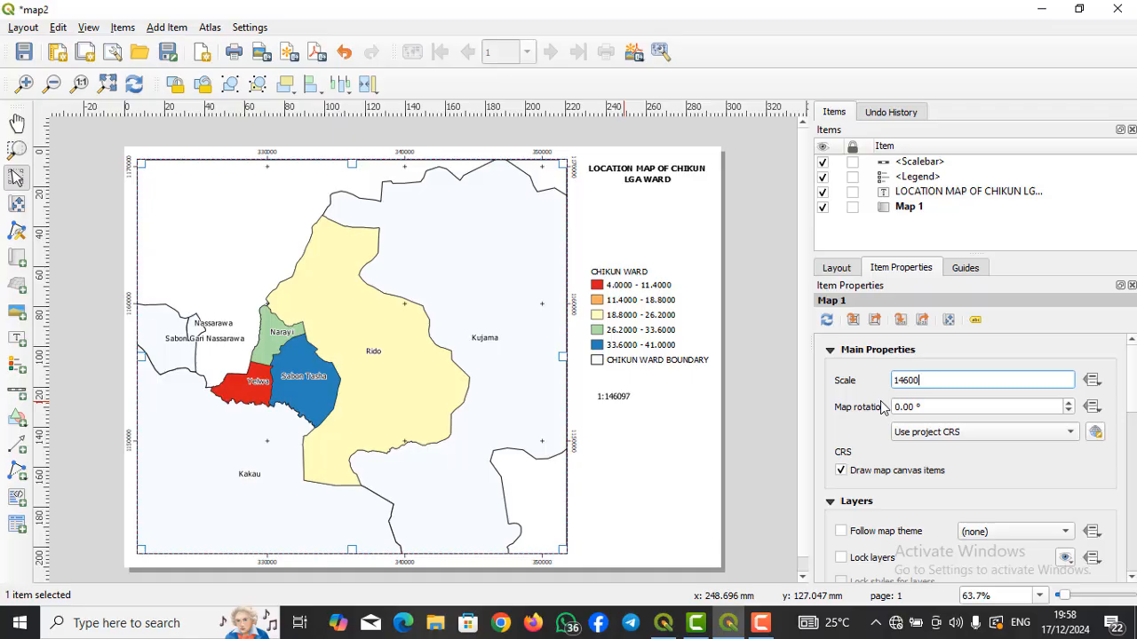
{"action": "left_click", "coordinate": [418, 409]}
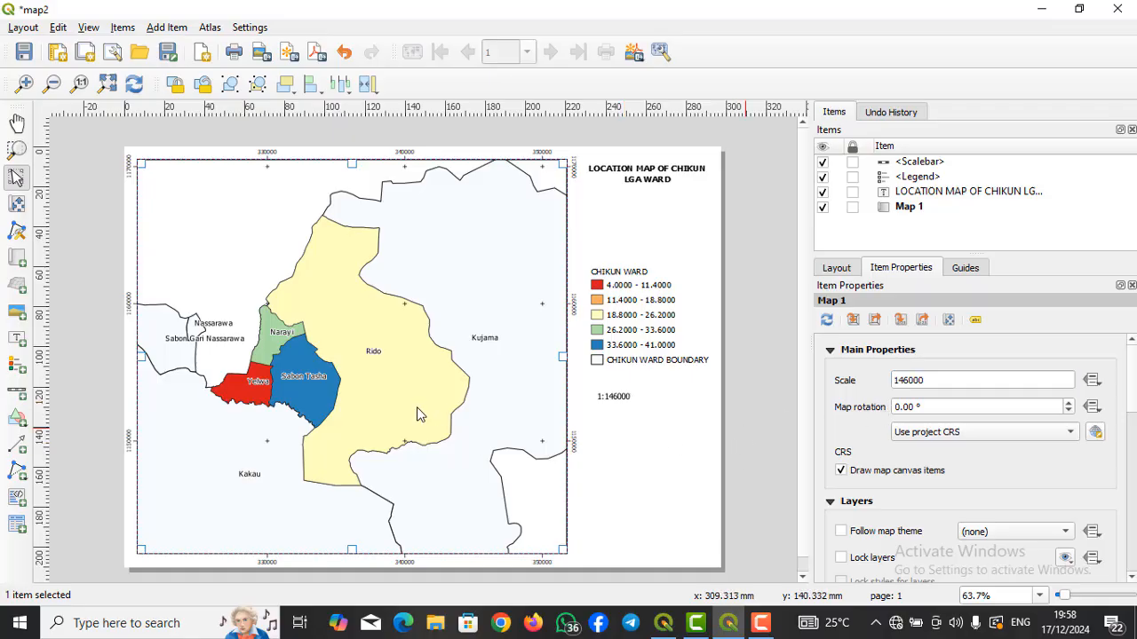
Add a second scale bar for Map 1 below the numeric scale and widen its box
{"action": "left_click", "coordinate": [620, 405]}
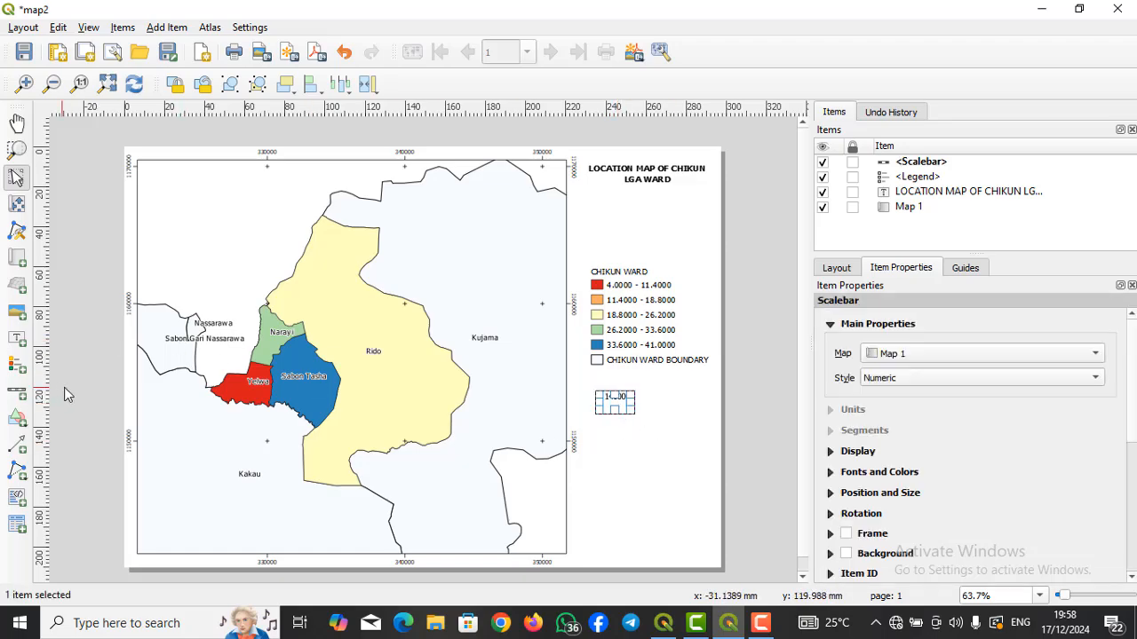
{"action": "left_click", "coordinate": [17, 393]}
{"action": "left_click_drag", "start_coordinate": [580, 420], "coordinate": [683, 443]}
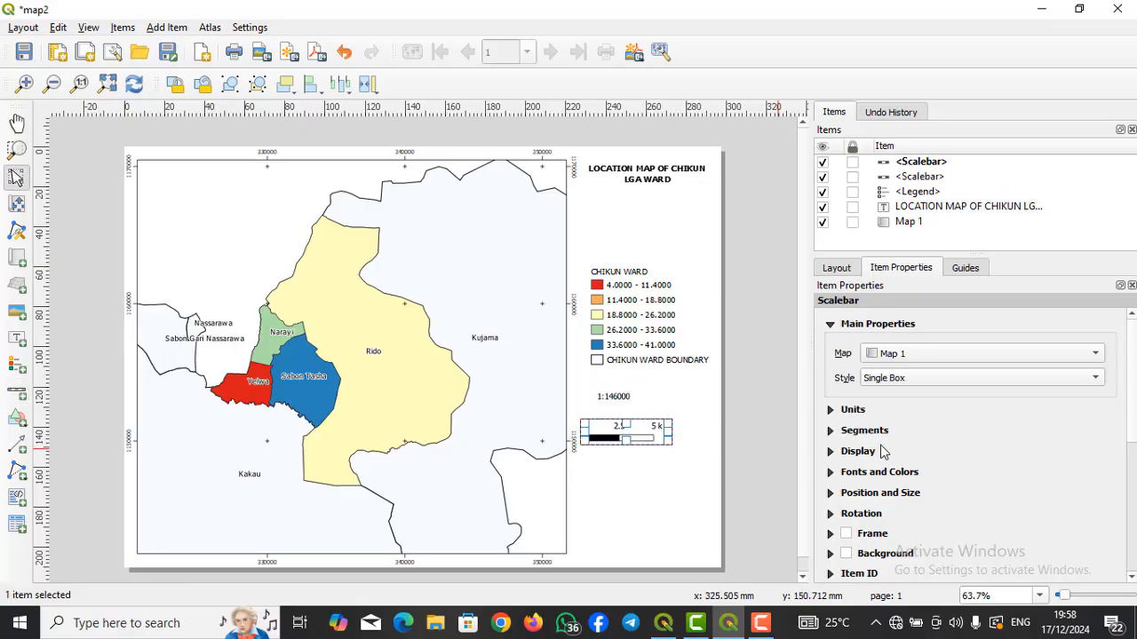
{"action": "scroll", "coordinate": [1015, 398], "scroll_direction": "down", "scroll_amount": 2}
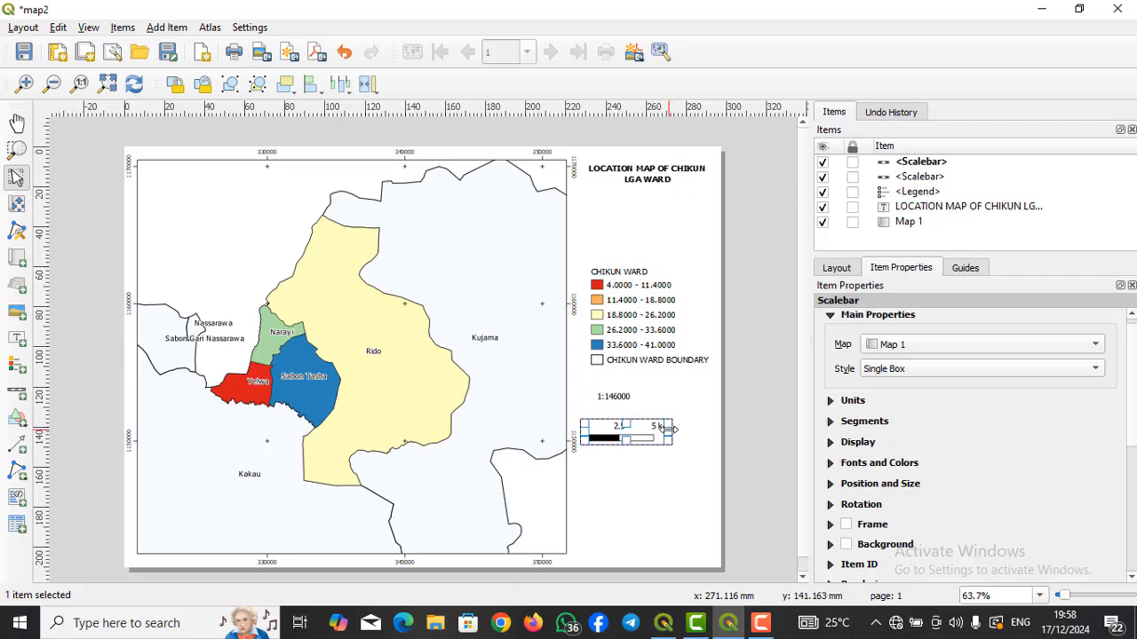
{"action": "left_click_drag", "start_coordinate": [673, 433], "coordinate": [691, 434]}
{"action": "left_click", "coordinate": [731, 432]}
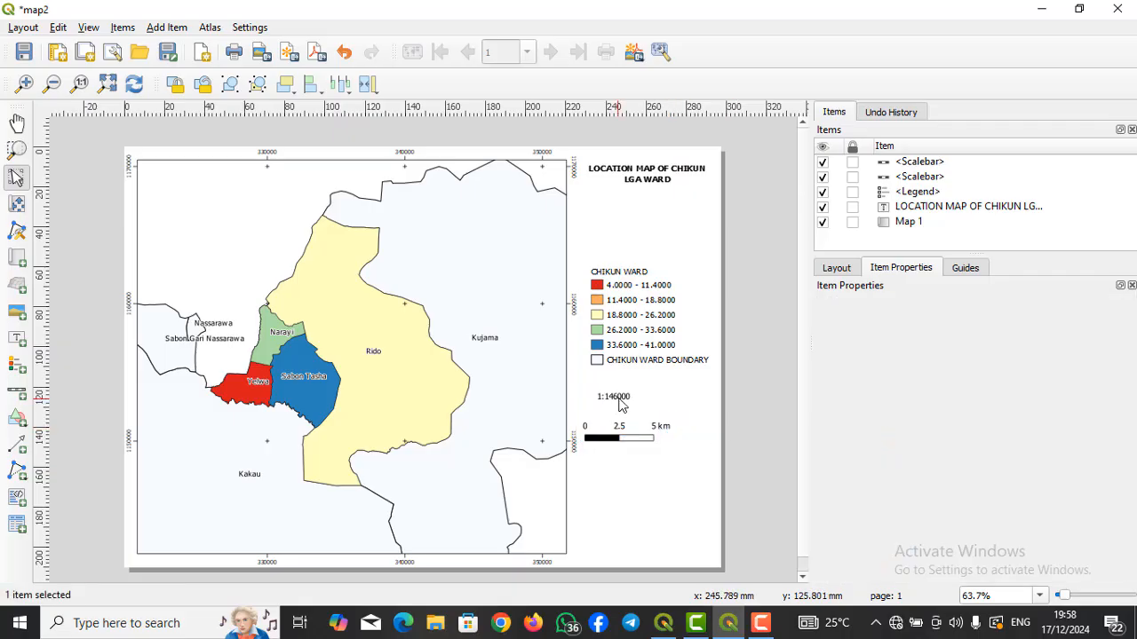
Move the numeric scale about 7 mm away from the map and 2 mm down, centring it above the new scale bar
{"action": "left_click", "coordinate": [620, 400]}
{"action": "left_click_drag", "start_coordinate": [620, 398], "coordinate": [640, 413]}
{"action": "left_click", "coordinate": [731, 431]}
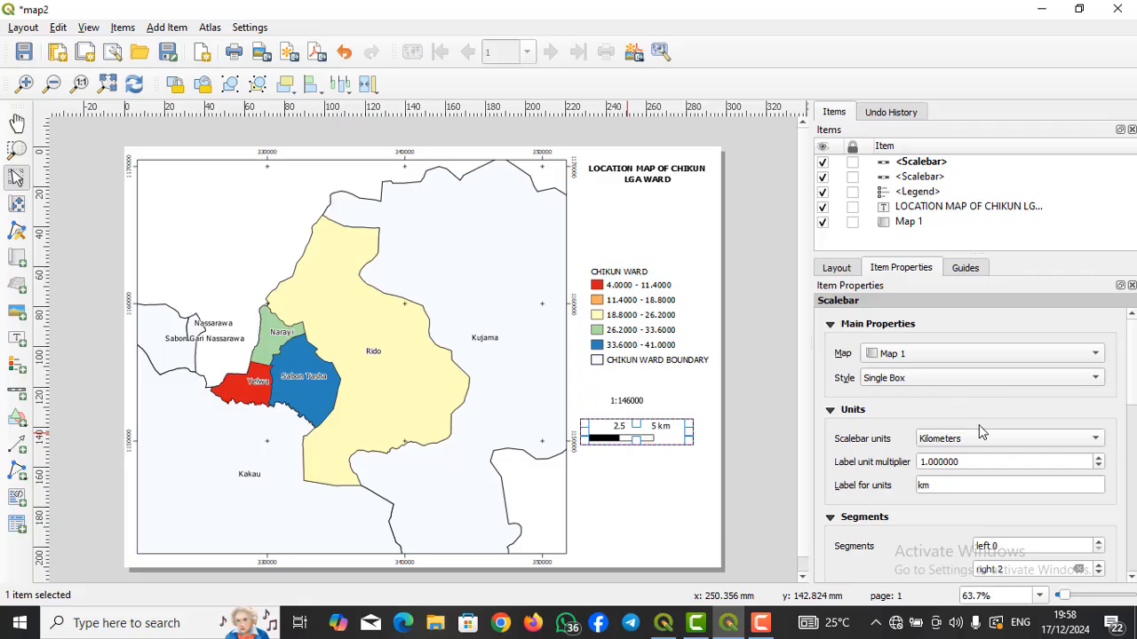
Set the second scale bar's style to Line Ticks Up and its right segments to 3
{"action": "left_click", "coordinate": [933, 381]}
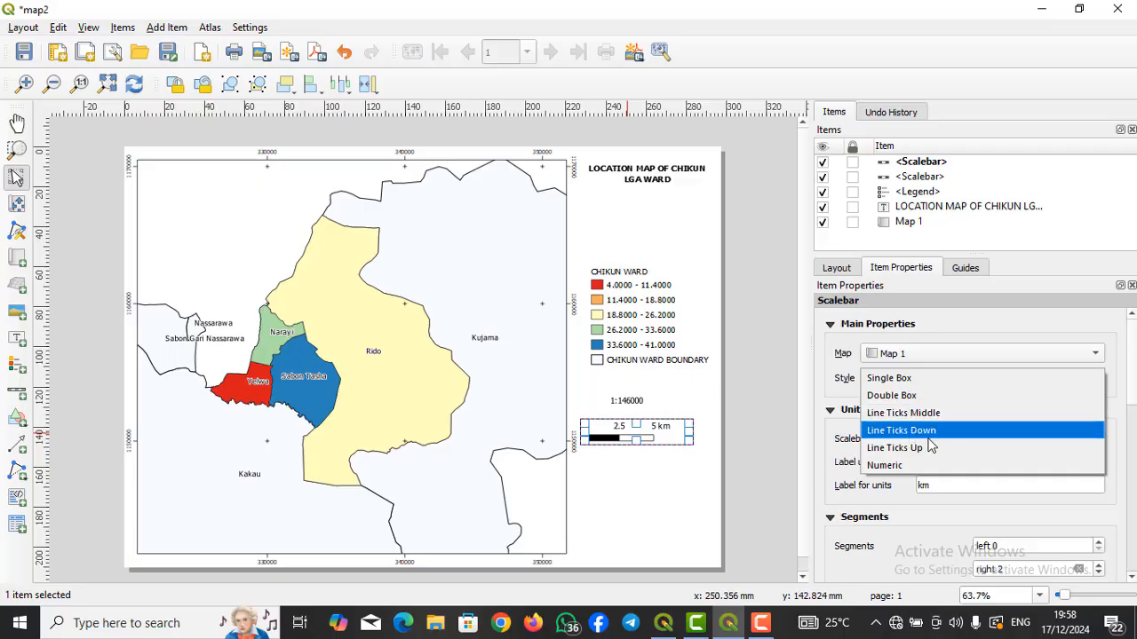
{"action": "left_click", "coordinate": [909, 452]}
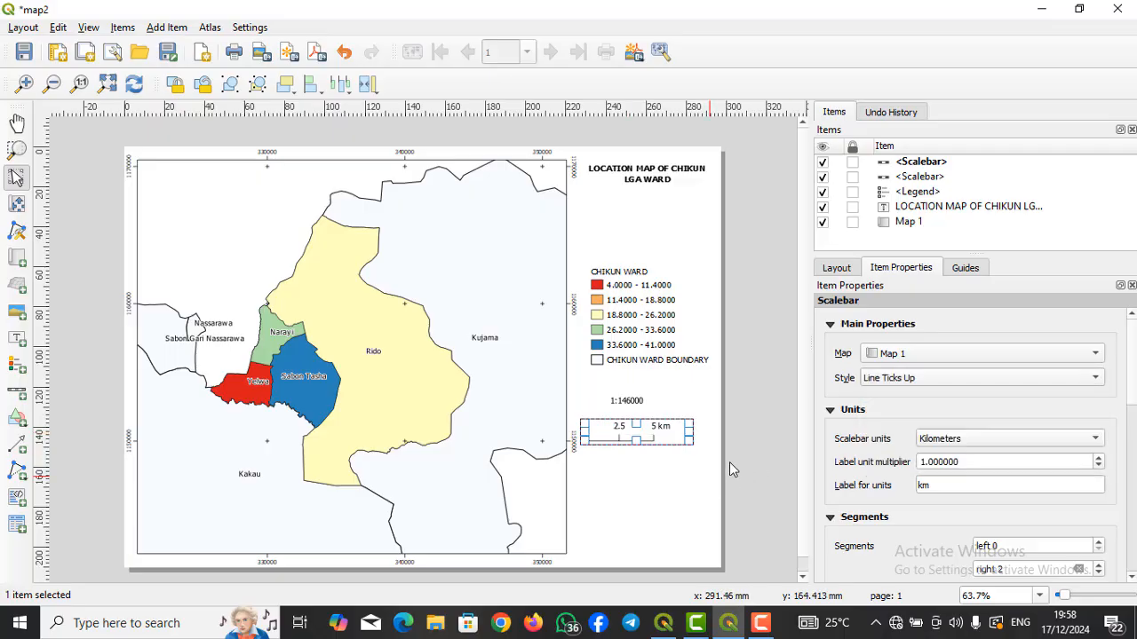
{"action": "left_click", "coordinate": [627, 454]}
{"action": "left_click", "coordinate": [661, 453]}
{"action": "left_click_drag", "start_coordinate": [1134, 397], "coordinate": [1134, 435]}
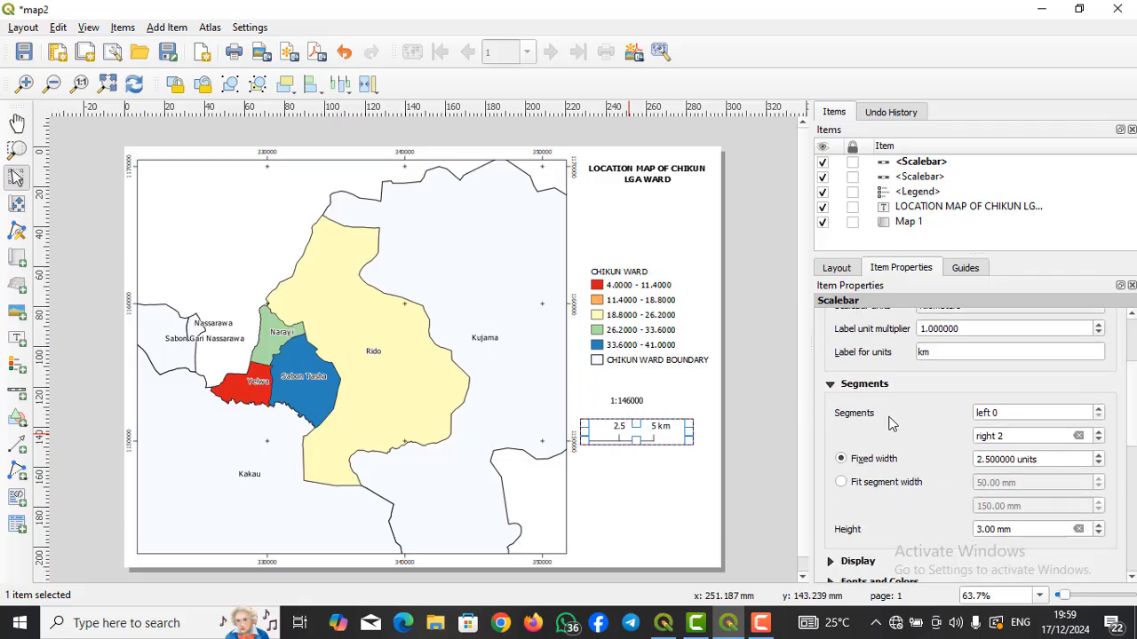
{"action": "left_click", "coordinate": [1100, 435]}
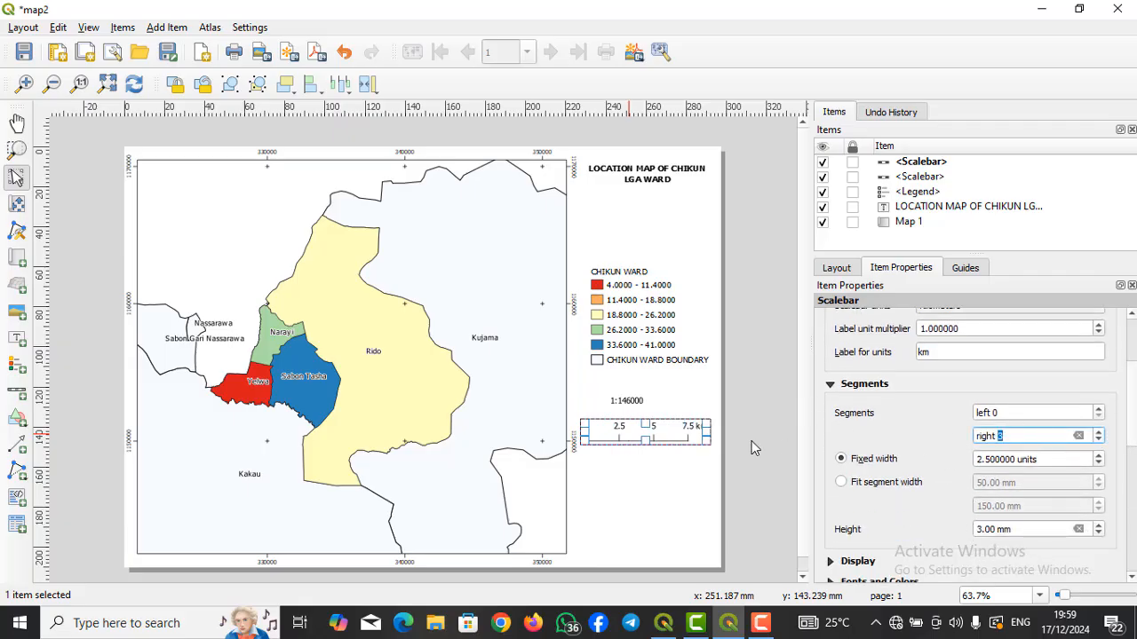
{"action": "left_click", "coordinate": [753, 450]}
Move the line-tick scale bar up about 4 mm, closer to the numeric scale, and deselect it
{"action": "left_click", "coordinate": [640, 437]}
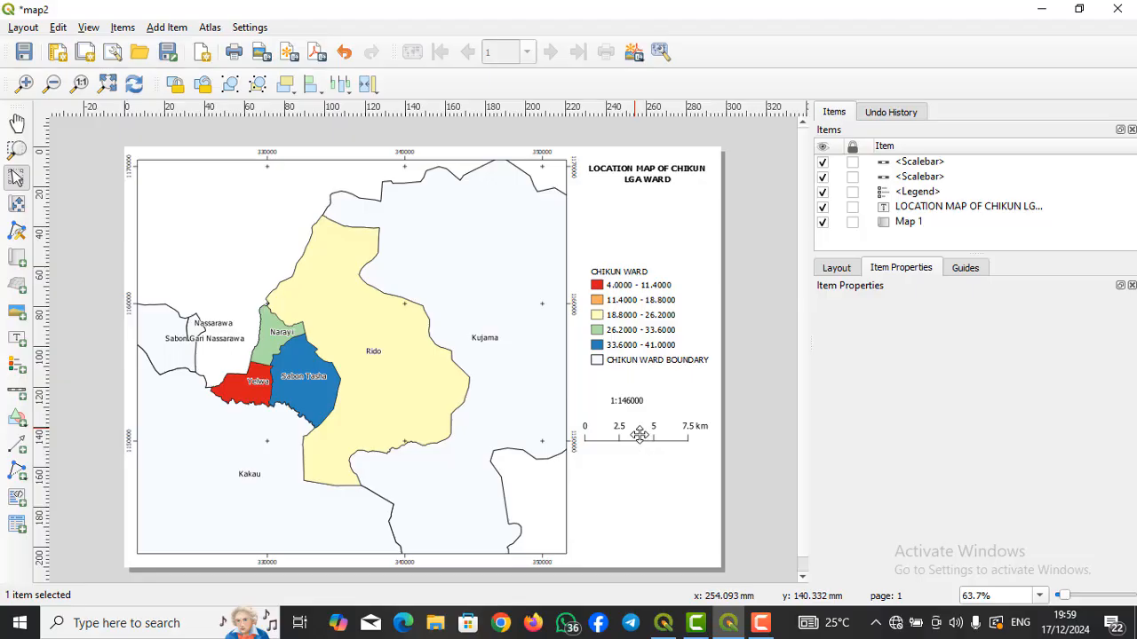
{"action": "left_click_drag", "start_coordinate": [632, 436], "coordinate": [632, 428]}
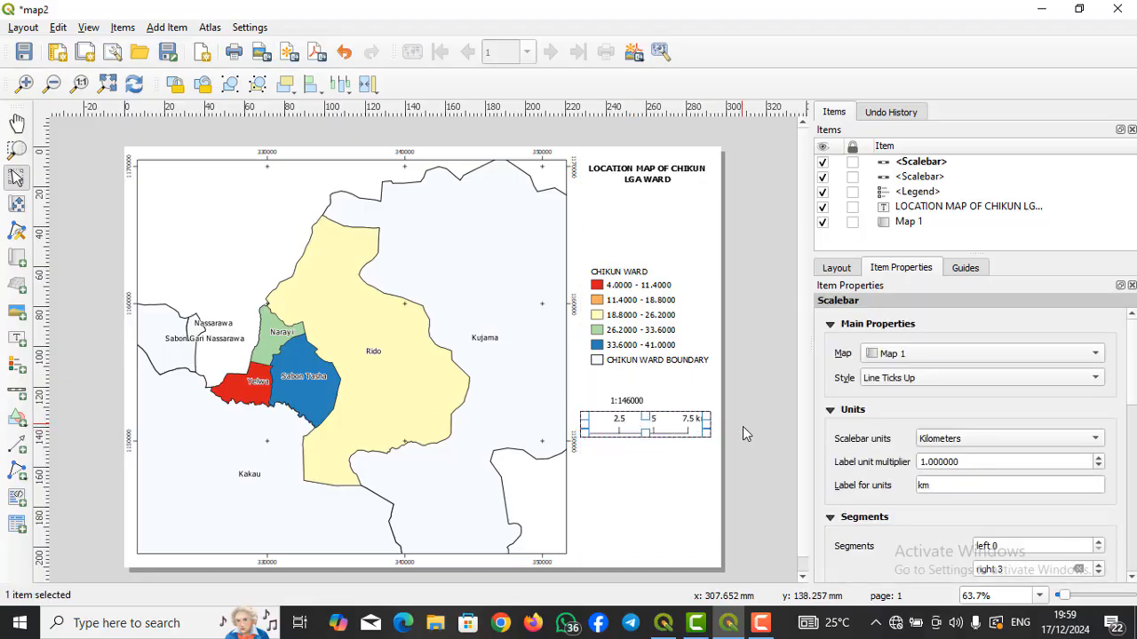
{"action": "left_click", "coordinate": [742, 427]}
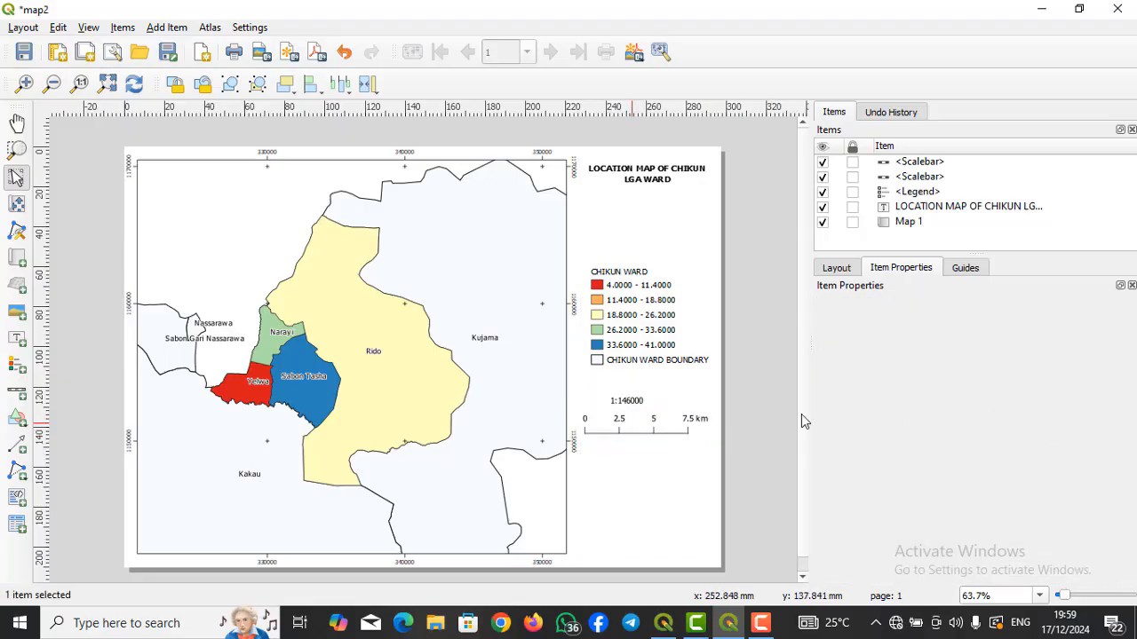
{"action": "left_click", "coordinate": [745, 433]}
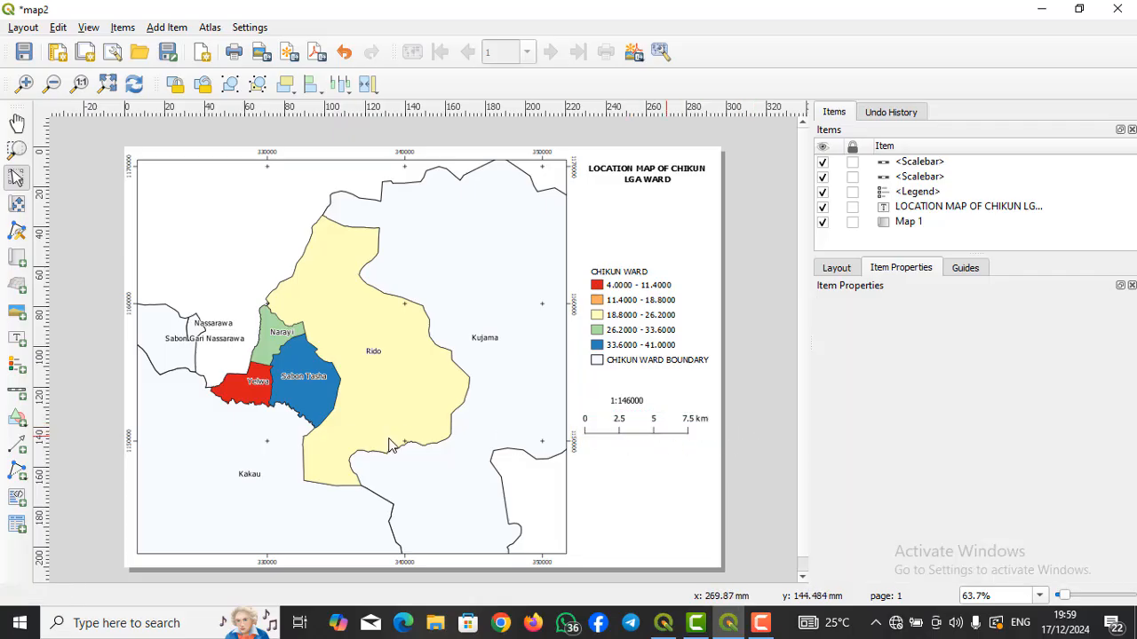
Draw a vertical arrow about 24 mm long, pointing up, below the scale bar as a north arrow, and deselect it
{"action": "left_click", "coordinate": [18, 446]}
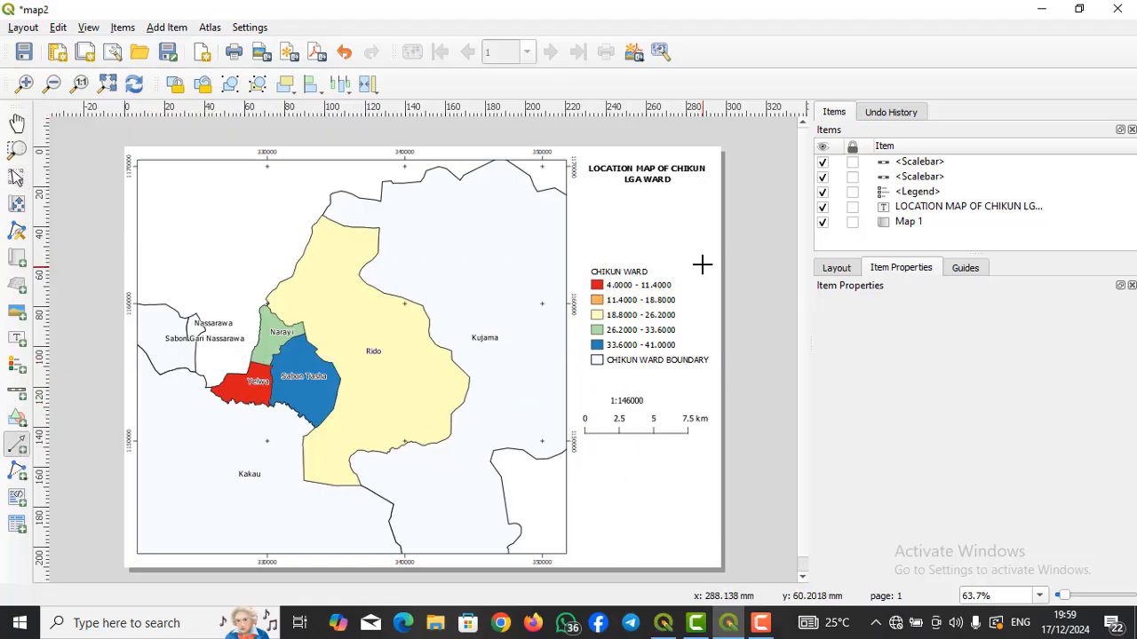
{"action": "left_click", "coordinate": [628, 498]}
{"action": "right_click", "coordinate": [628, 451]}
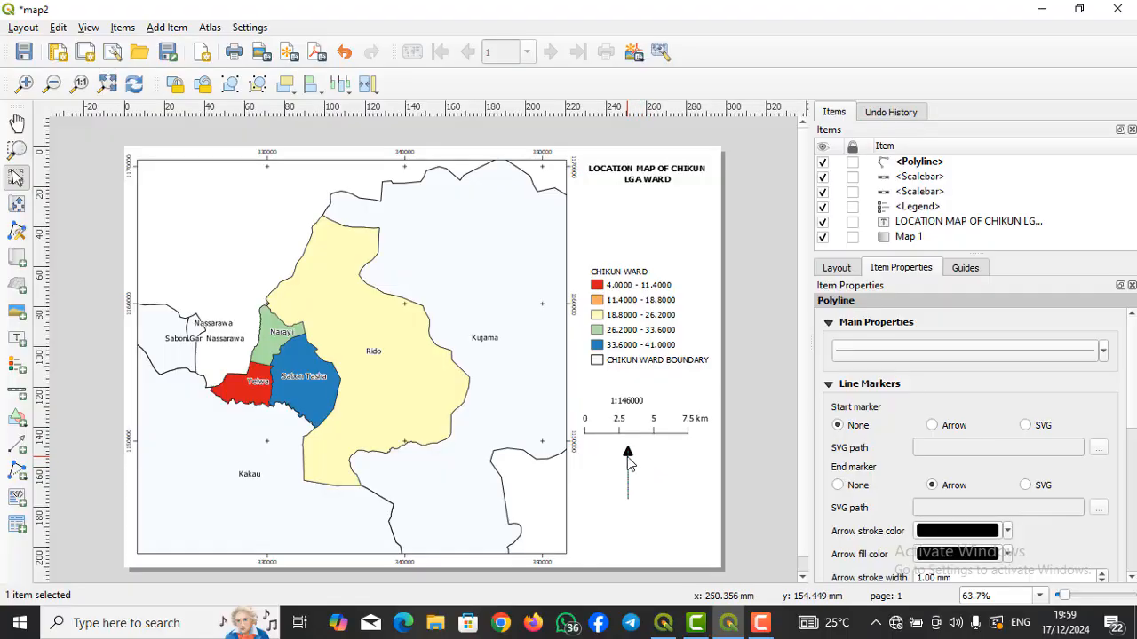
{"action": "left_click", "coordinate": [731, 462]}
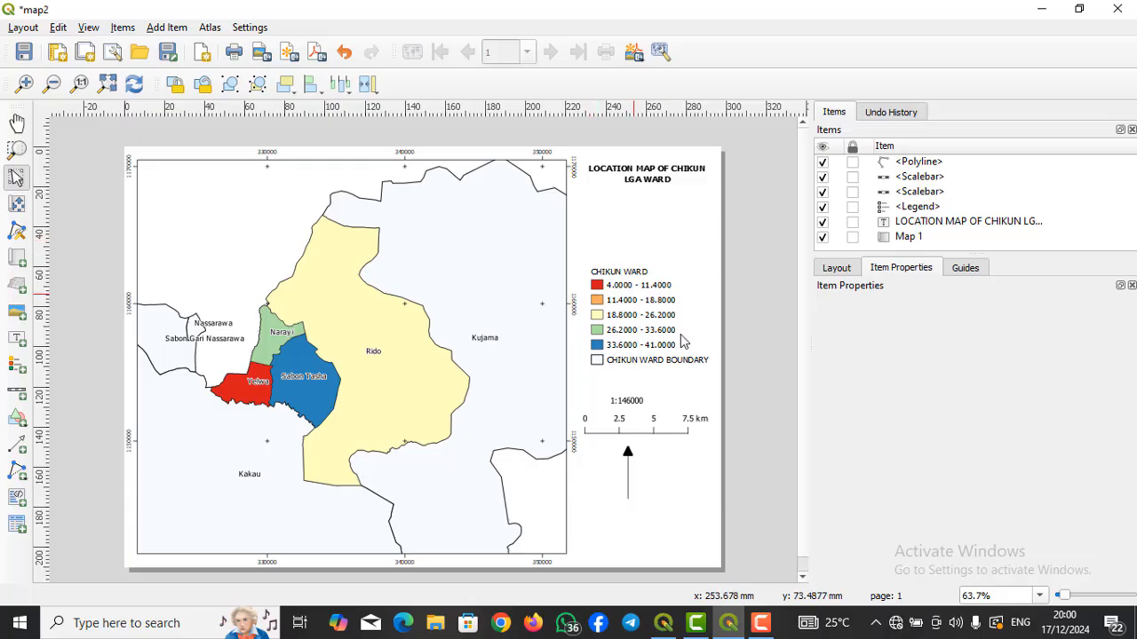
Lock all layout items: the arrow, both scale bars, the legend, the title label and Map 1
{"action": "left_click", "coordinate": [852, 162]}
{"action": "left_click", "coordinate": [858, 178]}
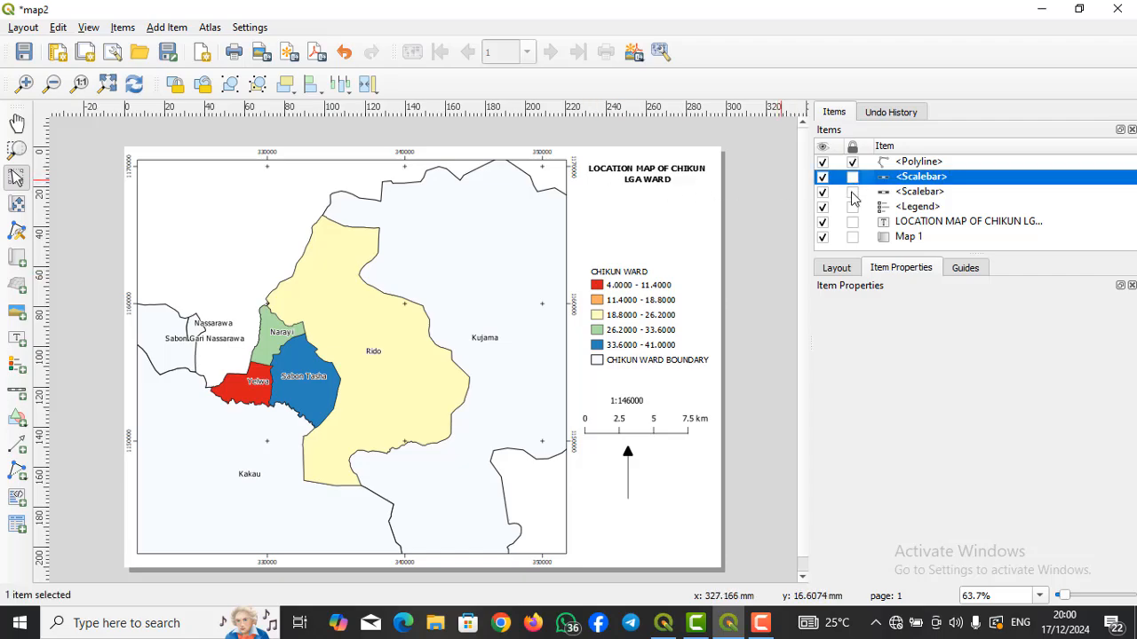
{"action": "left_click", "coordinate": [852, 178]}
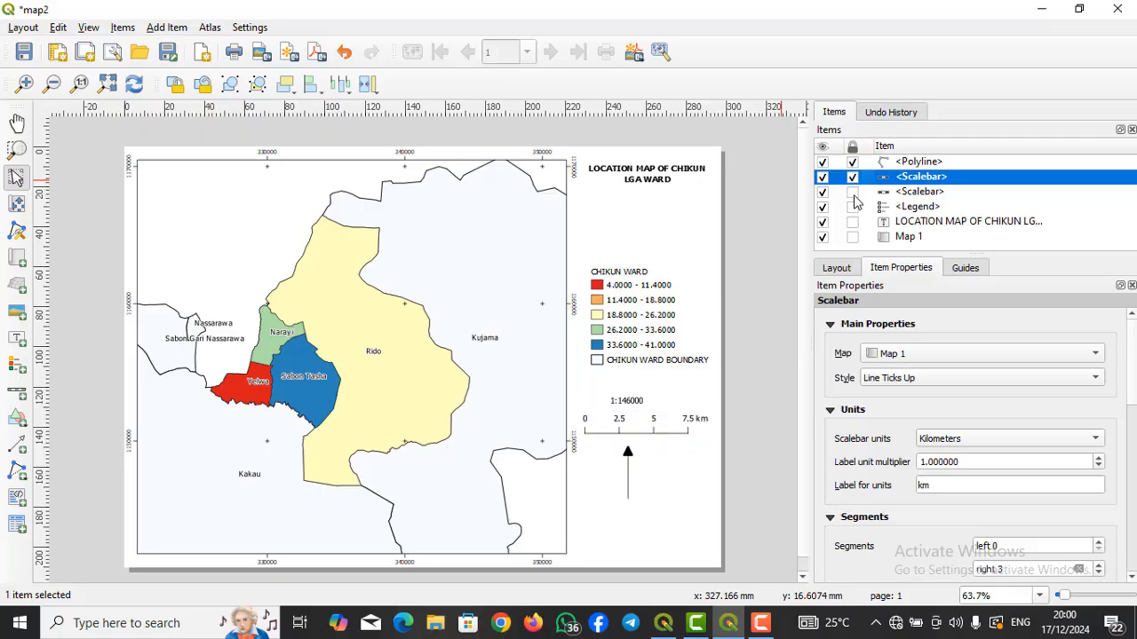
{"action": "left_click", "coordinate": [852, 191]}
{"action": "left_click", "coordinate": [852, 238]}
{"action": "left_click", "coordinate": [788, 236]}
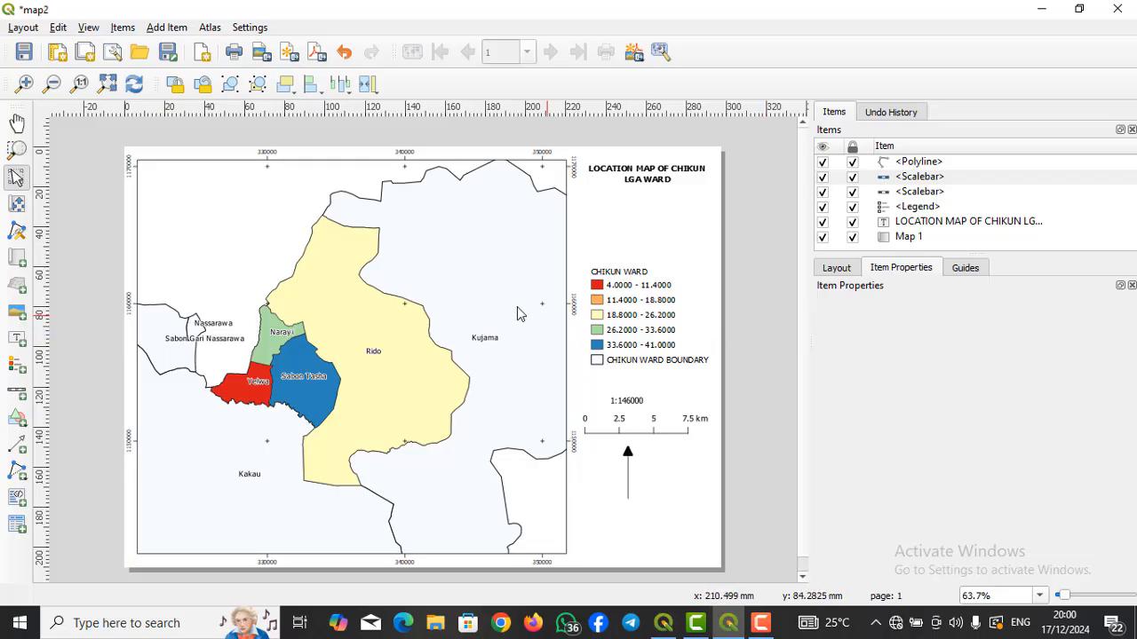
Unlock all the layout items and clear the selection
{"action": "left_click", "coordinate": [853, 238]}
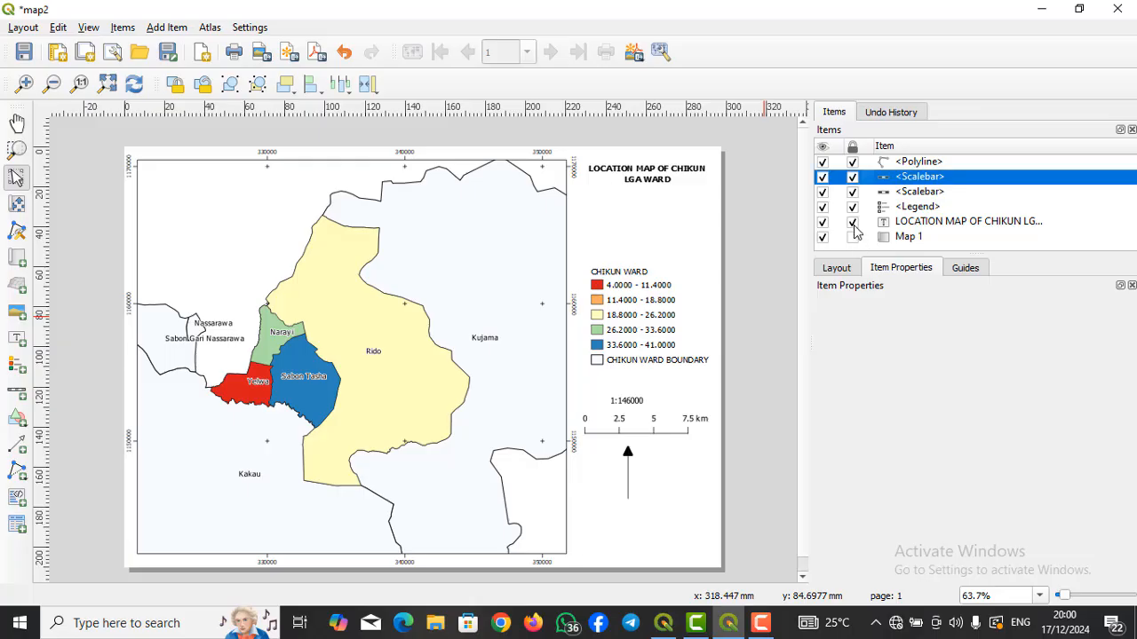
{"action": "left_click", "coordinate": [853, 178]}
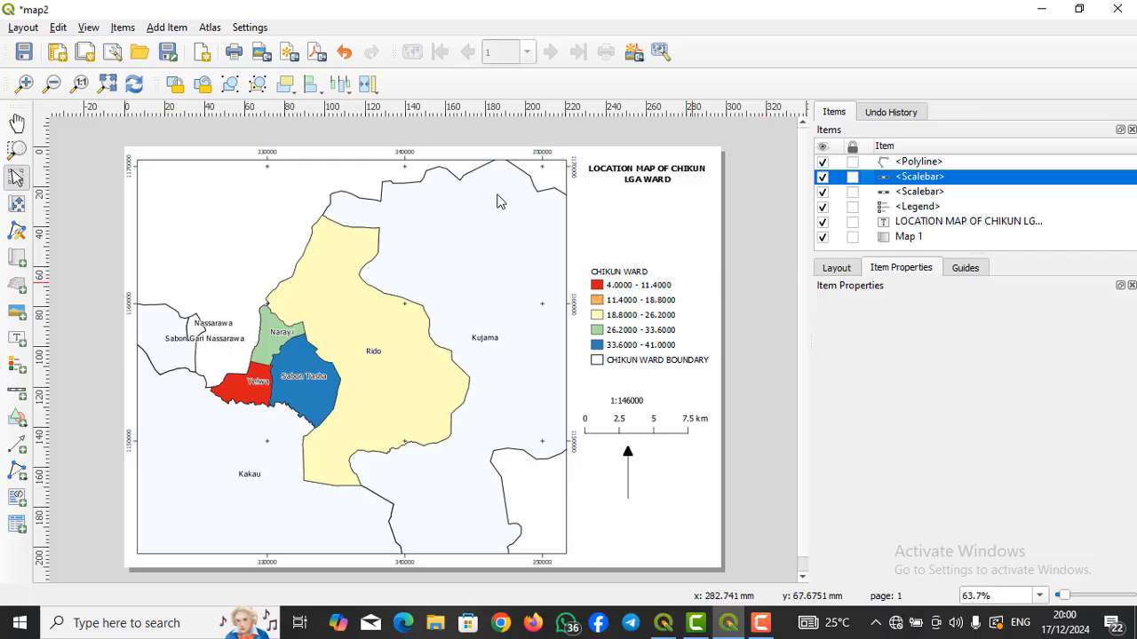
{"action": "left_click", "coordinate": [748, 188]}
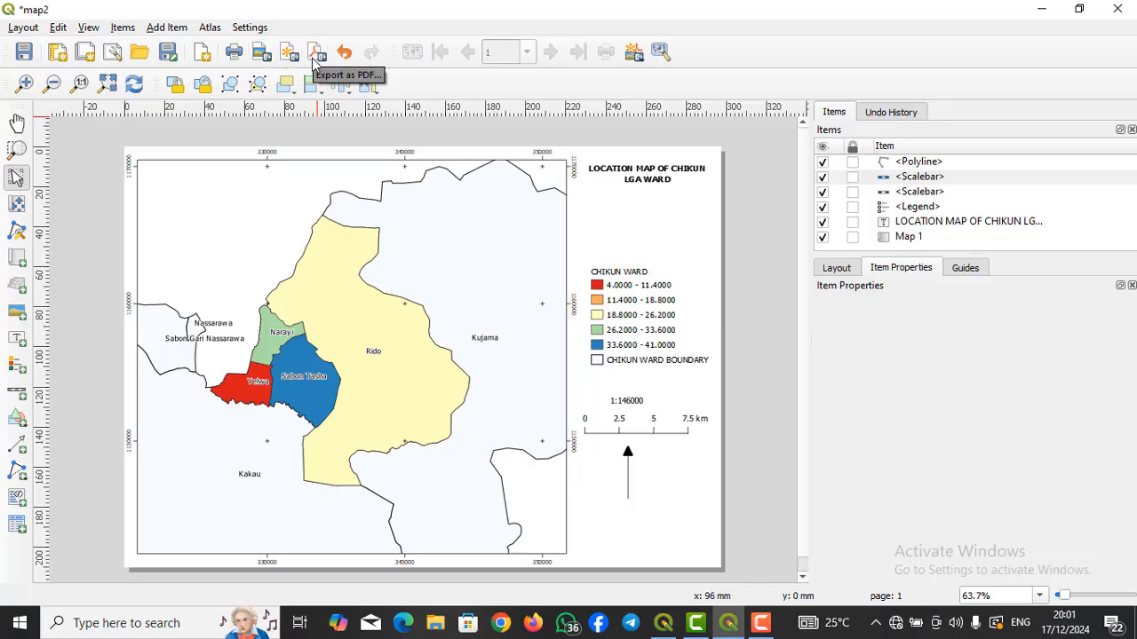
Export the layout as a 300 dpi JPEG image named map 1 TRY in the MAP folder
{"action": "left_click", "coordinate": [261, 53]}
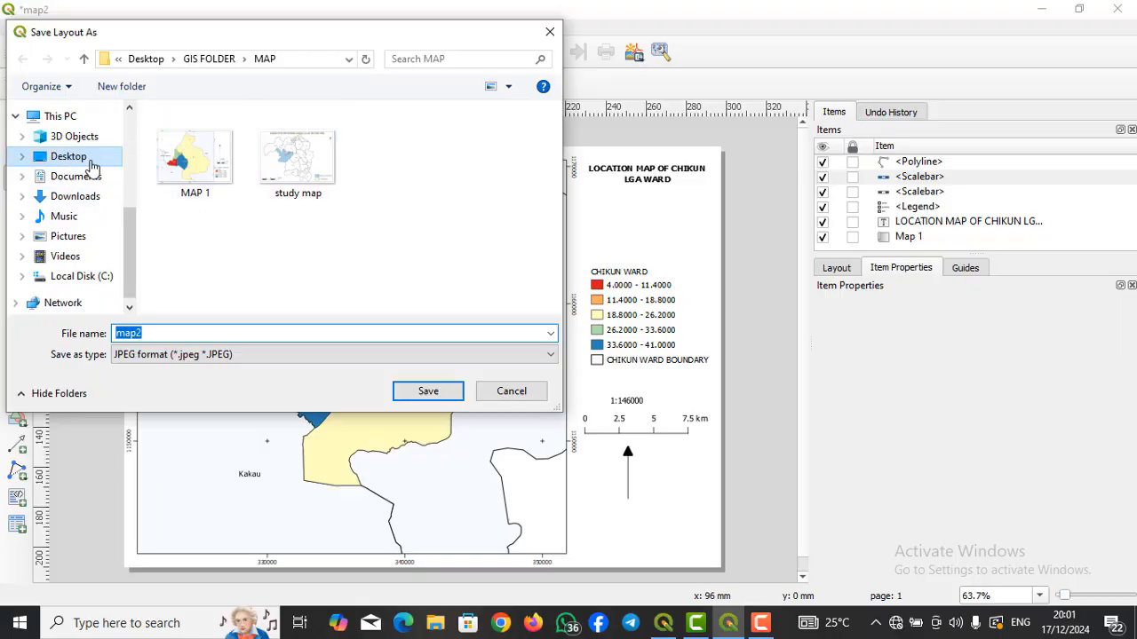
{"action": "left_click", "coordinate": [153, 334]}
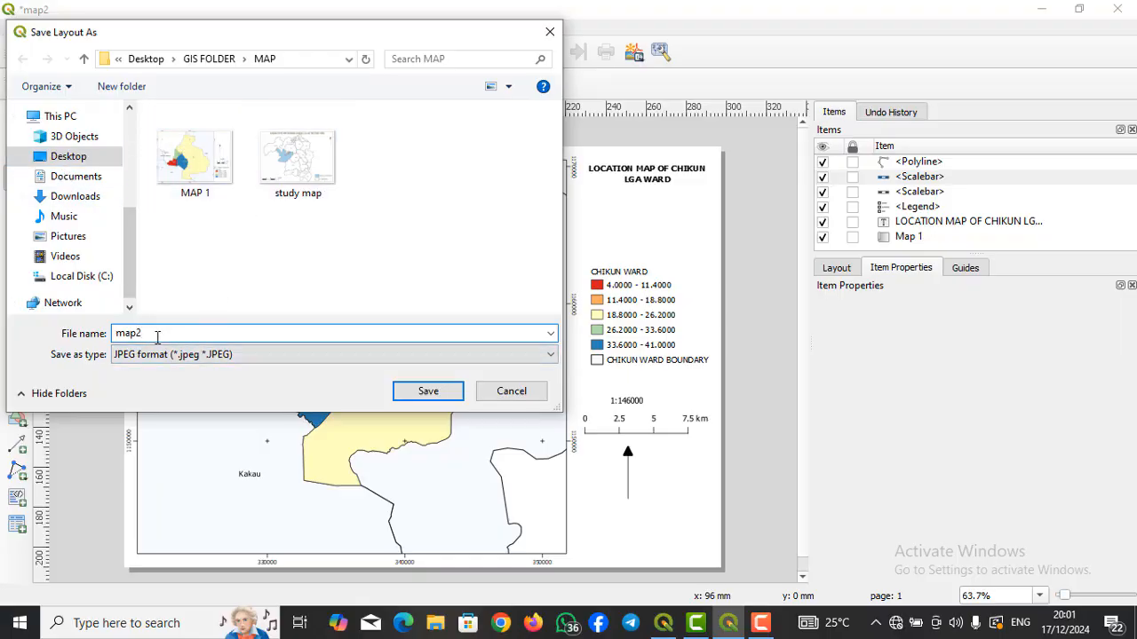
{"action": "key", "text": "BackSpace"}
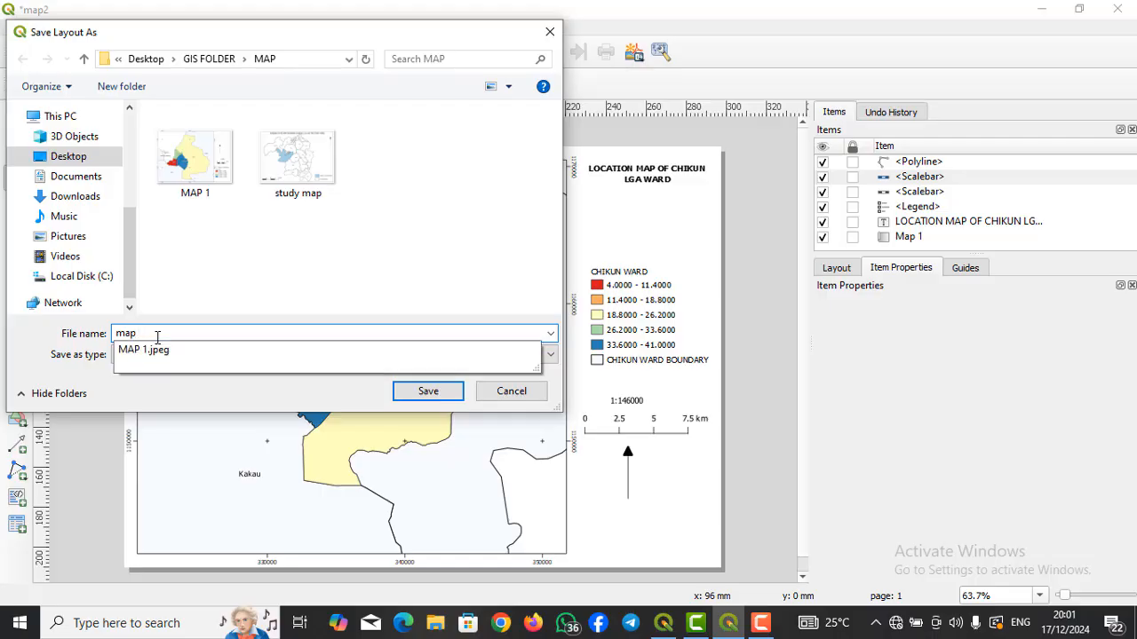
{"action": "type", "text": "1 TRY"}
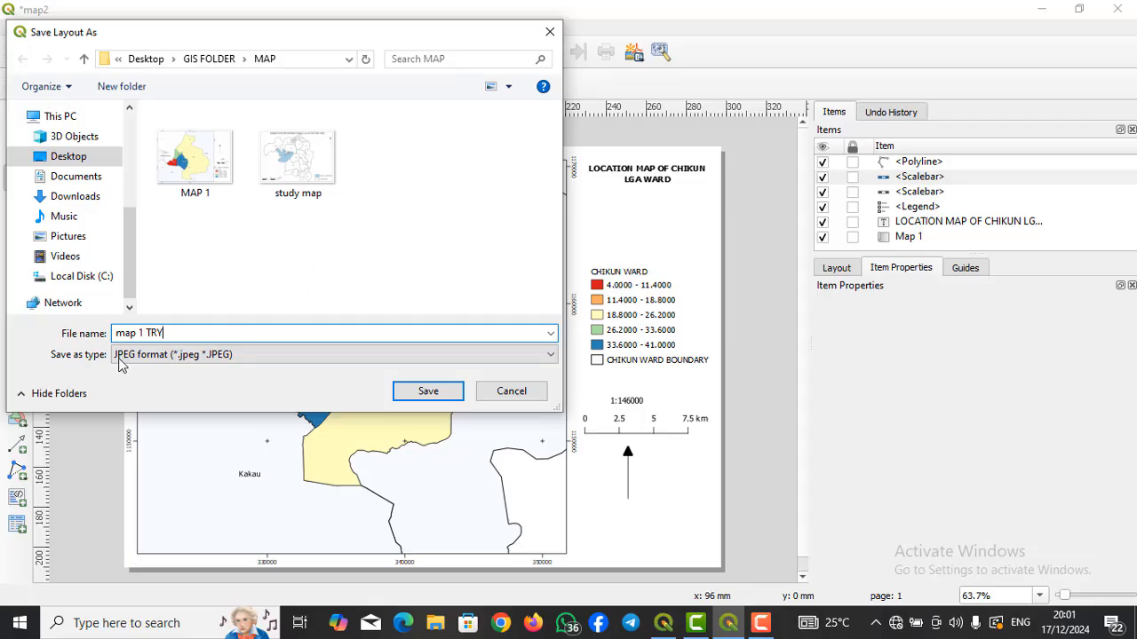
{"action": "left_click", "coordinate": [428, 391]}
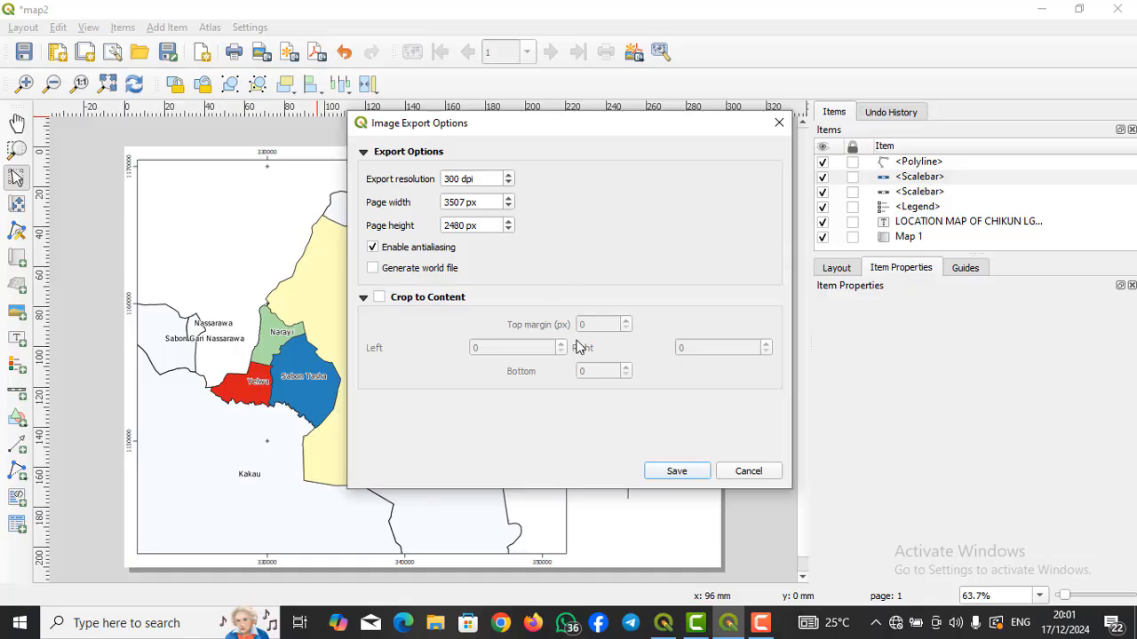
{"action": "left_click", "coordinate": [677, 471]}
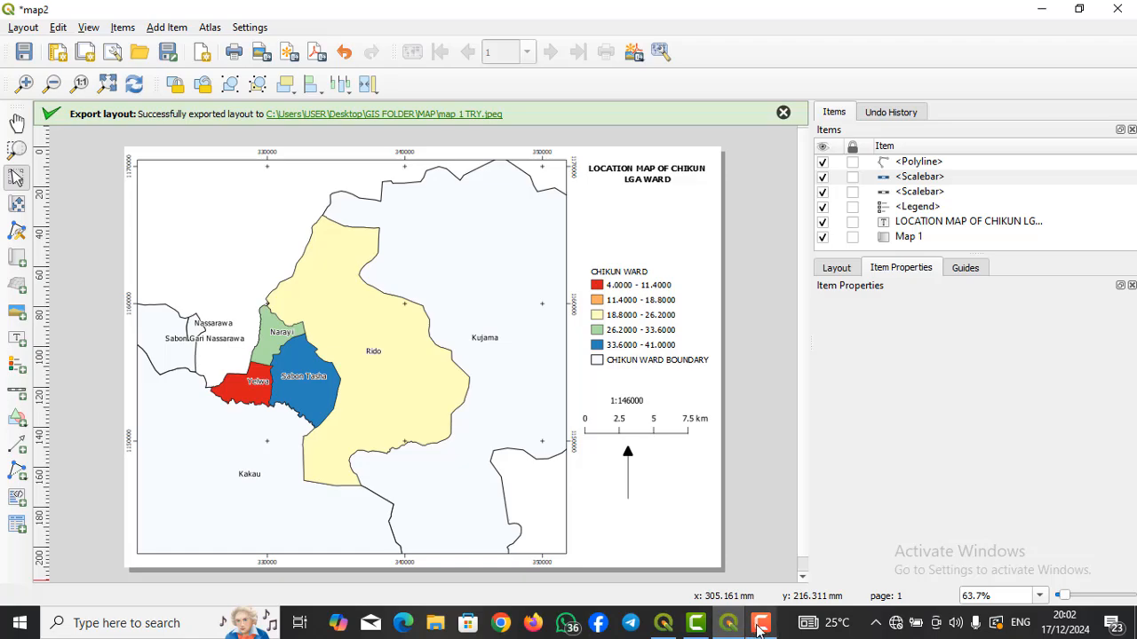
{"action": "mouse_move", "coordinate": [760, 623]}
{"action": "left_click", "coordinate": [755, 565]}
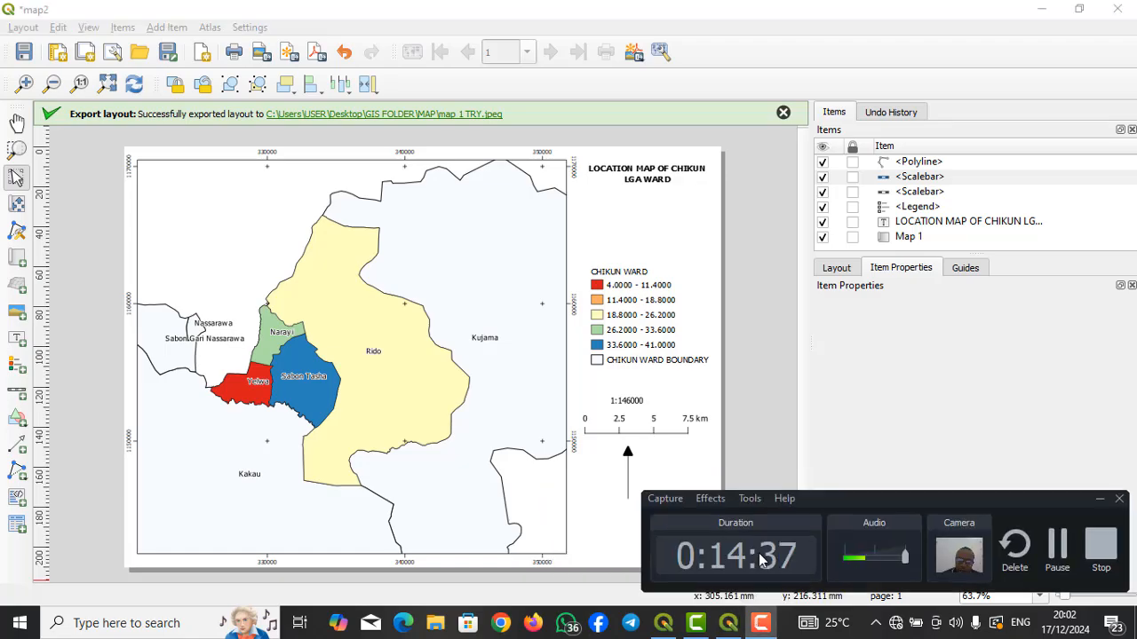